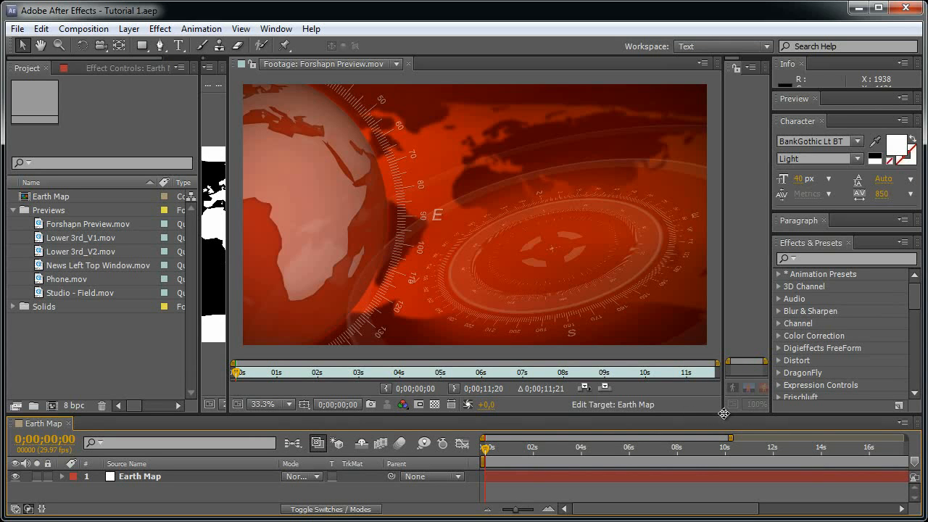
- Preview the clips Forshapn Preview.mov, Lower 3rd_V1.mov and Lower 3rd_V2.mov by scrubbing through each one
drag(236, 374, 451, 379)
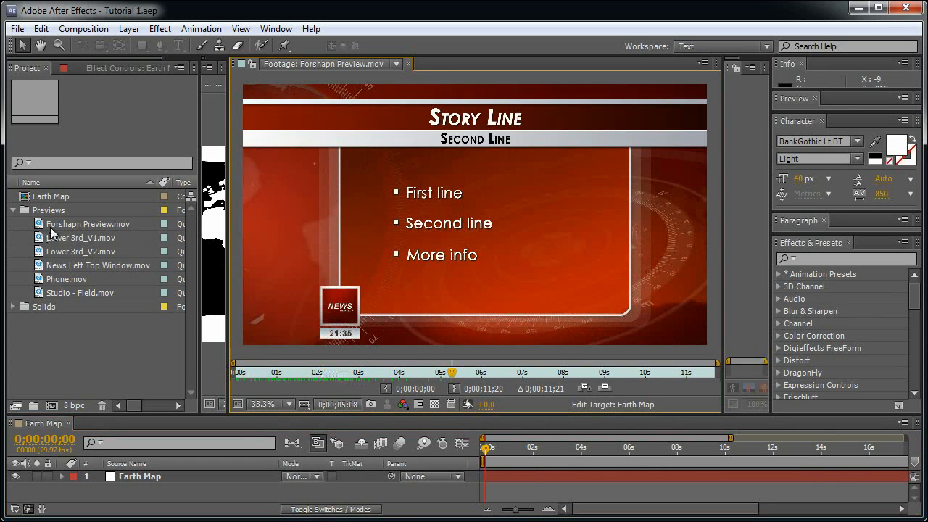
double_click(84, 239)
drag(241, 374, 396, 375)
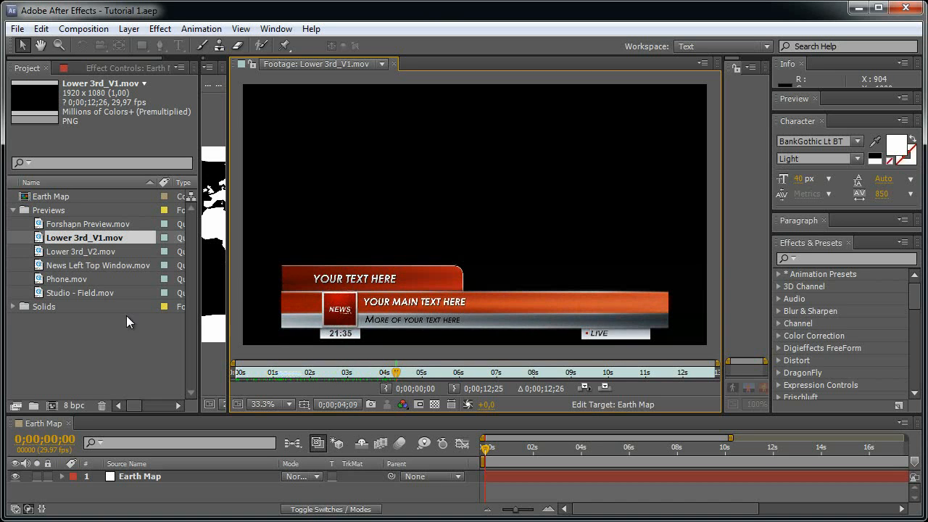
double_click(81, 251)
drag(239, 374, 463, 375)
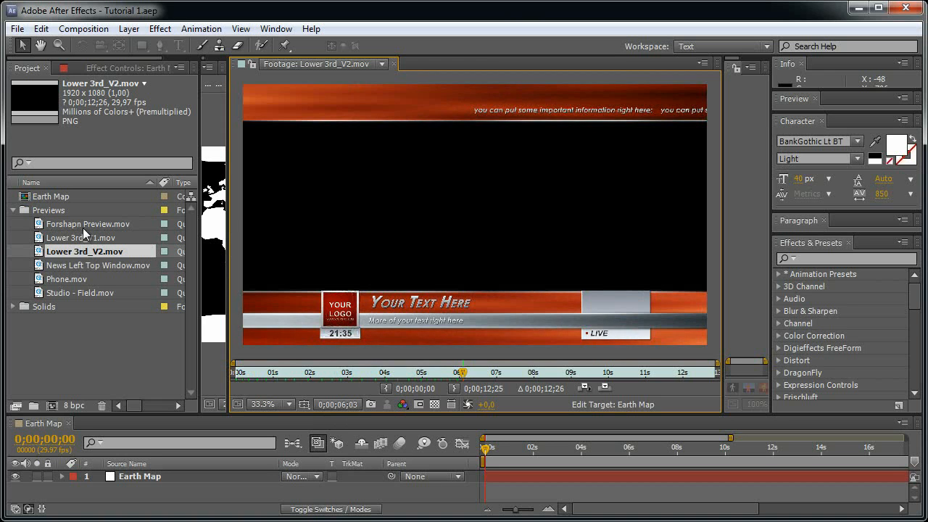
- Preview News Left Top Window.mov, Phone.mov and Studio - Field.mov by scrubbing through their footage
double_click(94, 265)
drag(286, 375, 432, 375)
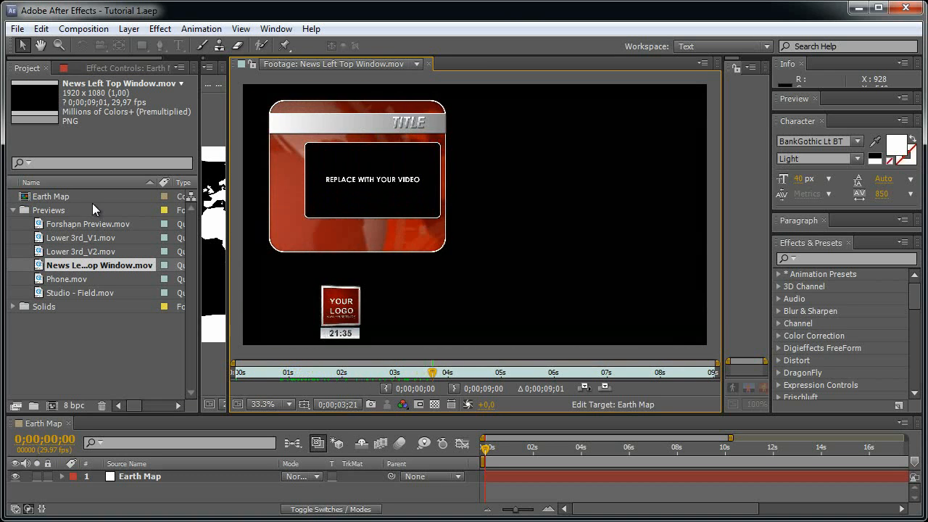
double_click(67, 281)
drag(243, 374, 569, 377)
double_click(76, 293)
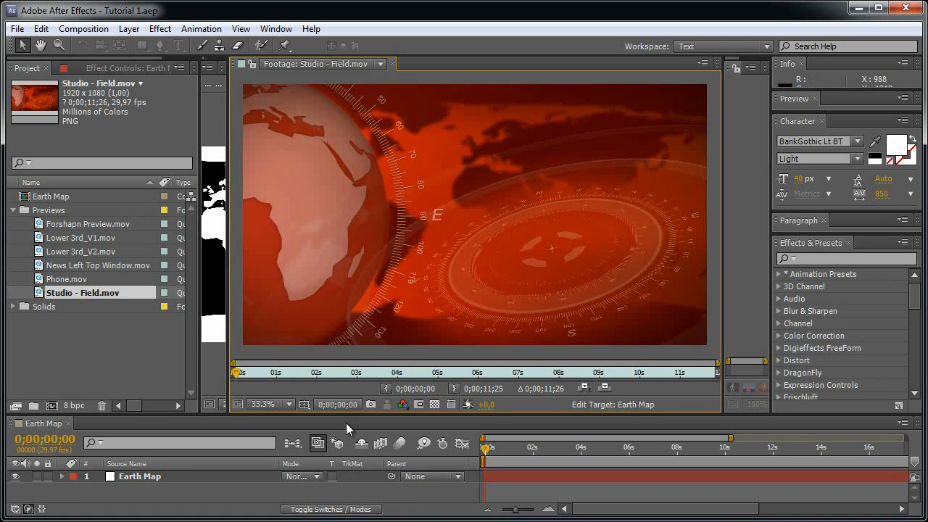
mouse_move(237, 372)
mouse_down()
mouse_move(542, 376)
mouse_move(252, 381)
mouse_move(491, 375)
mouse_up()
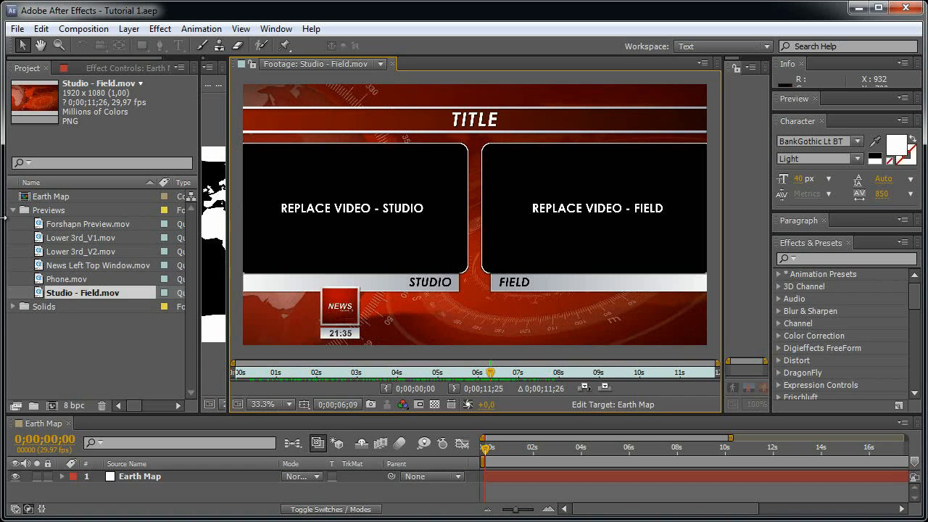
- Enlarge the Earth Map composition viewer and make the timeline area taller
drag(228, 118, 749, 118)
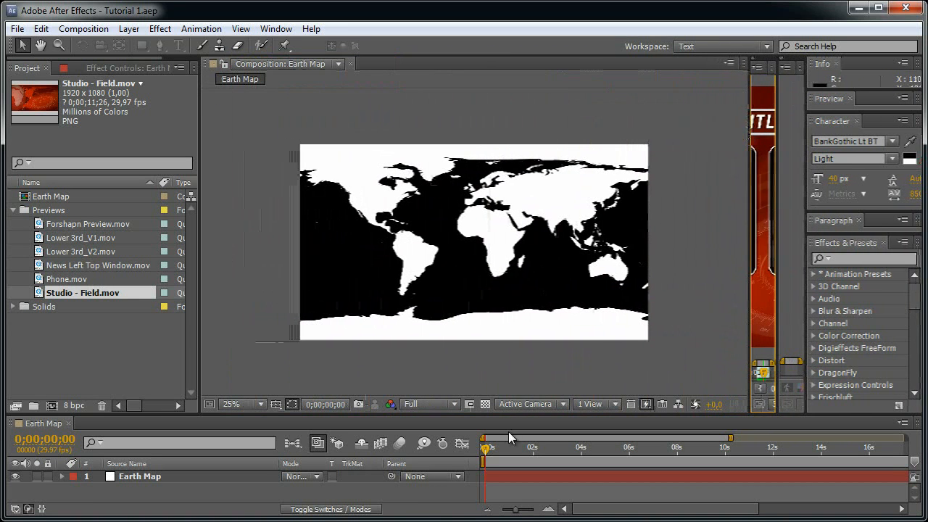
drag(497, 414, 497, 388)
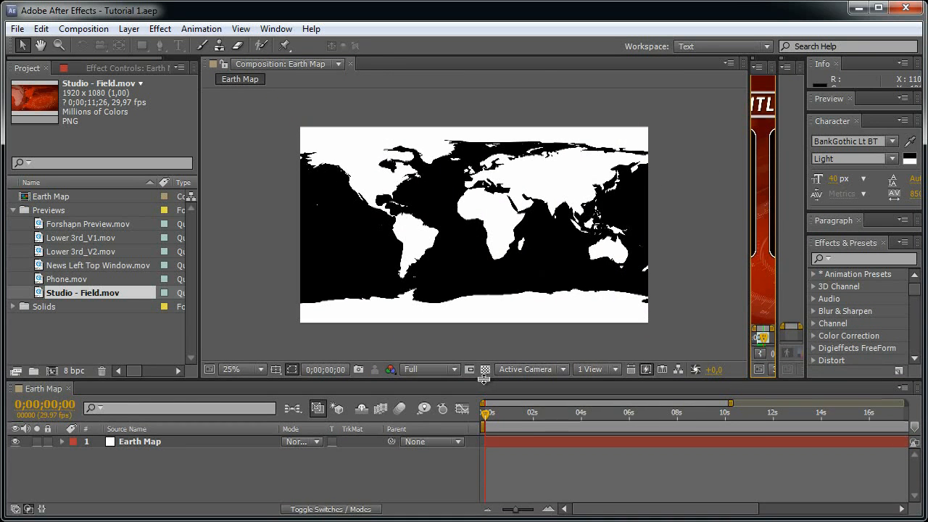
- Enlarge the footage viewer again and scrub Studio - Field.mov to examine the logo animation around 2 to 3 seconds
drag(748, 192, 246, 239)
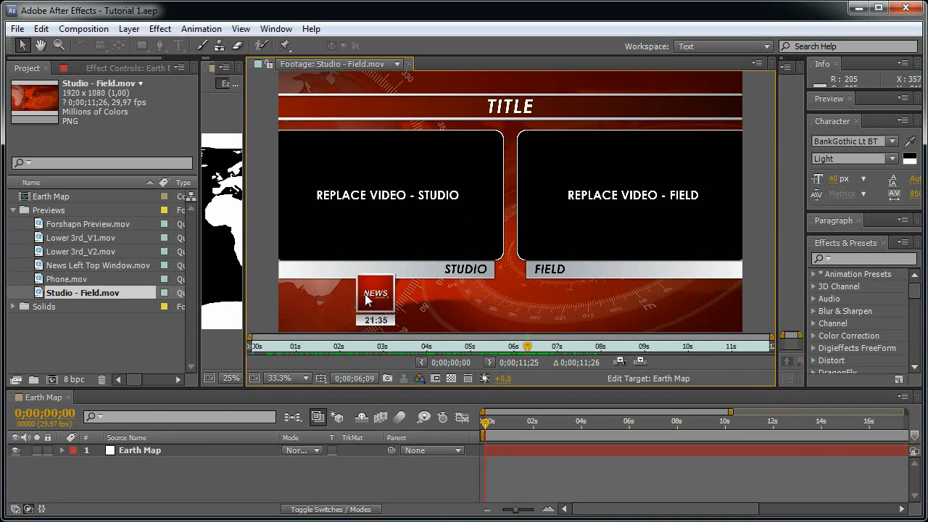
drag(527, 346, 368, 349)
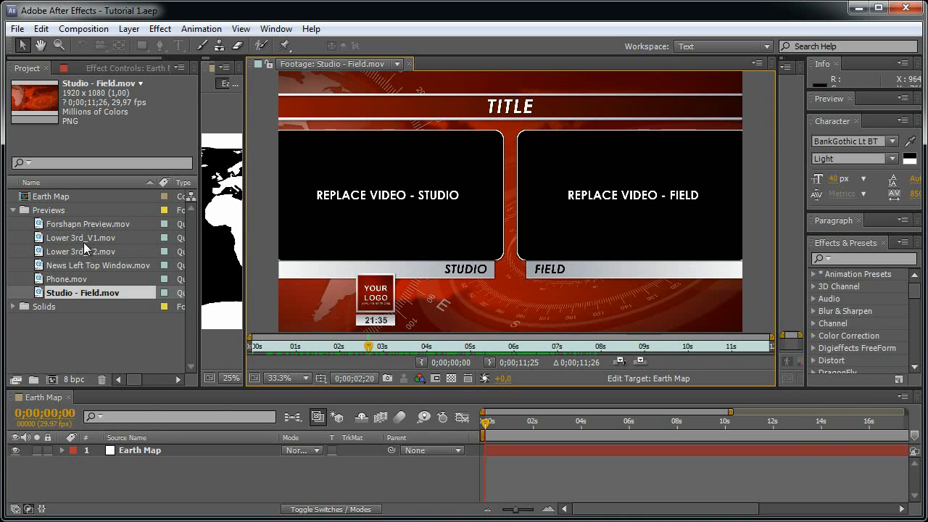
drag(295, 348, 390, 343)
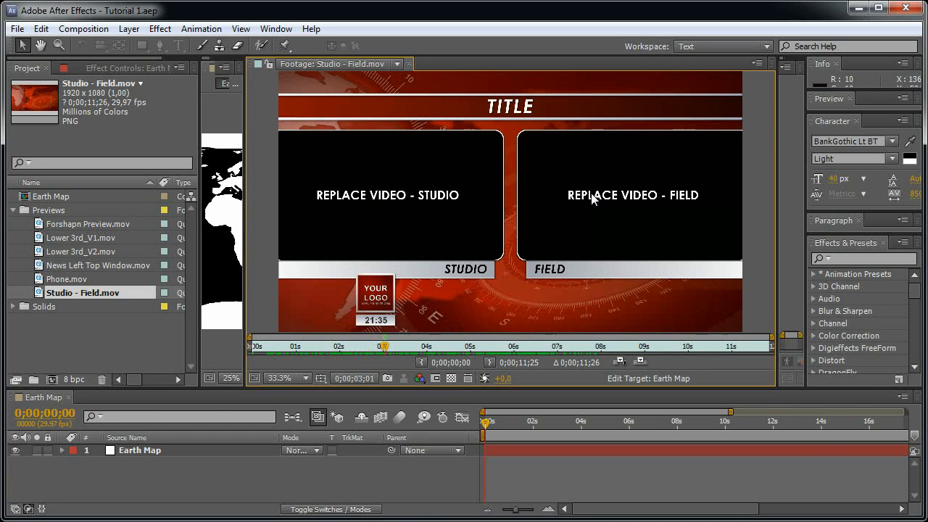
- Return to a large Earth Map composition view with the Previews folder collapsed, and inspect the map layer's mask outlines
drag(245, 178, 727, 182)
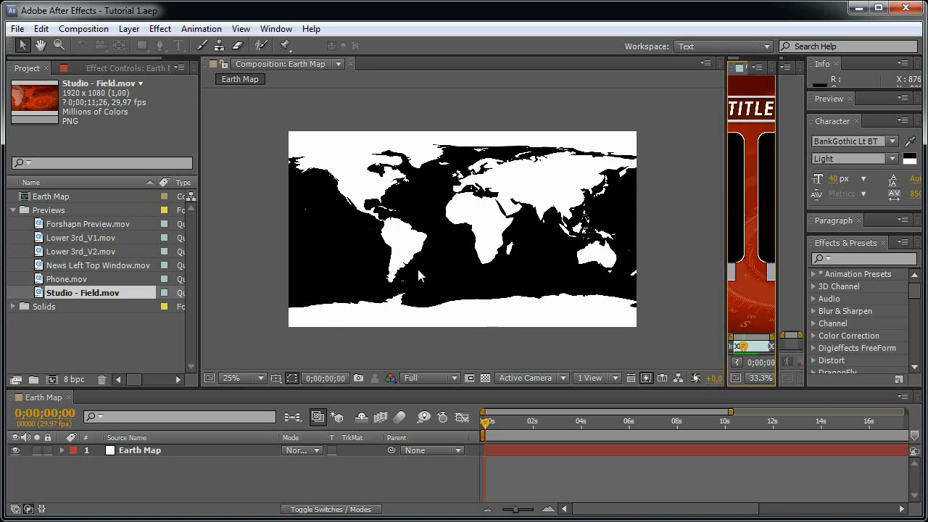
click(13, 210)
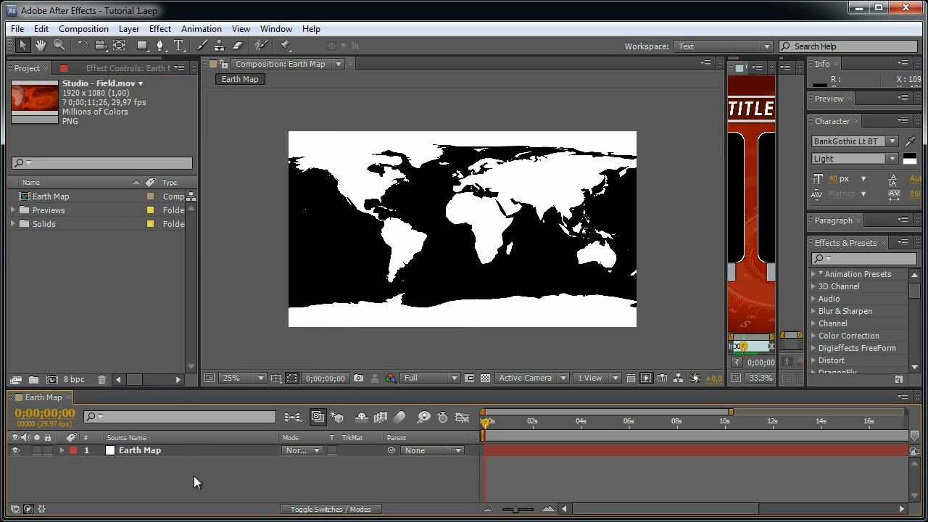
click(171, 450)
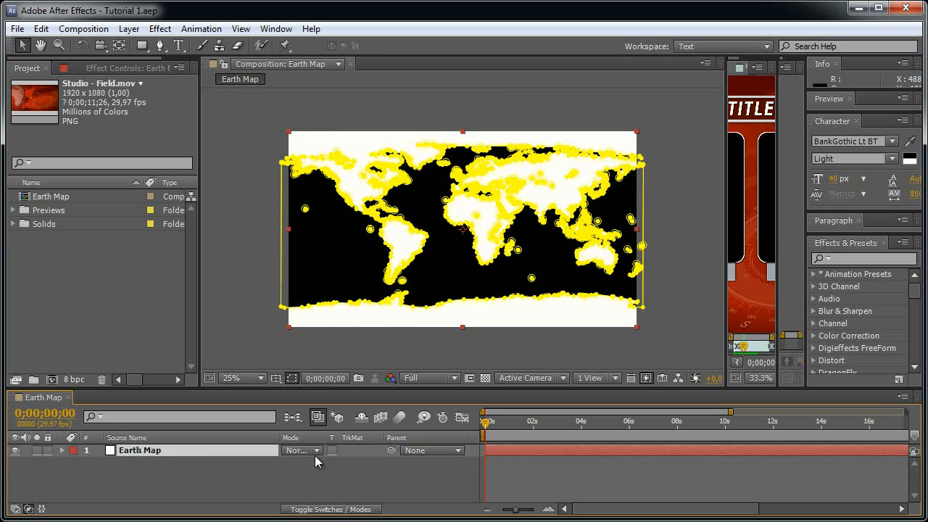
click(372, 471)
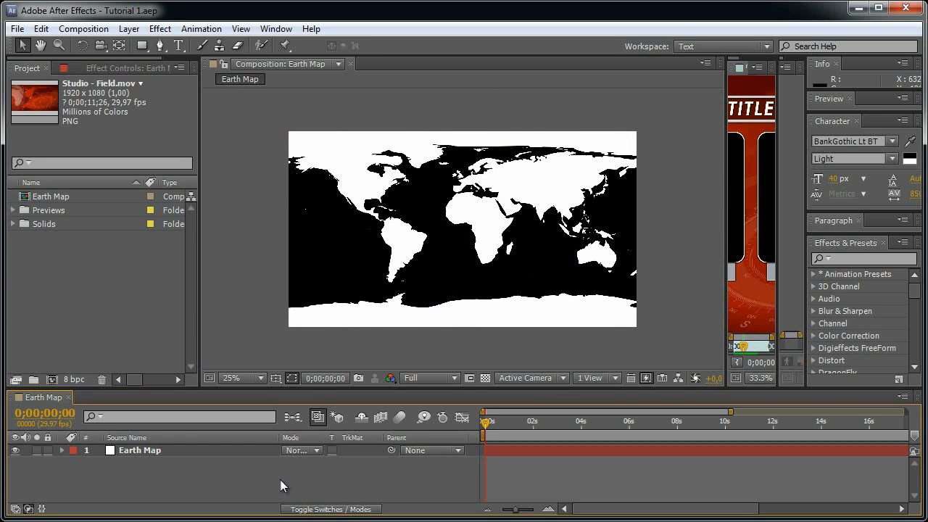
- Create a composition named Background with the HDTV 1080 29.97 preset and a 30-second duration
key(ctrl+n)
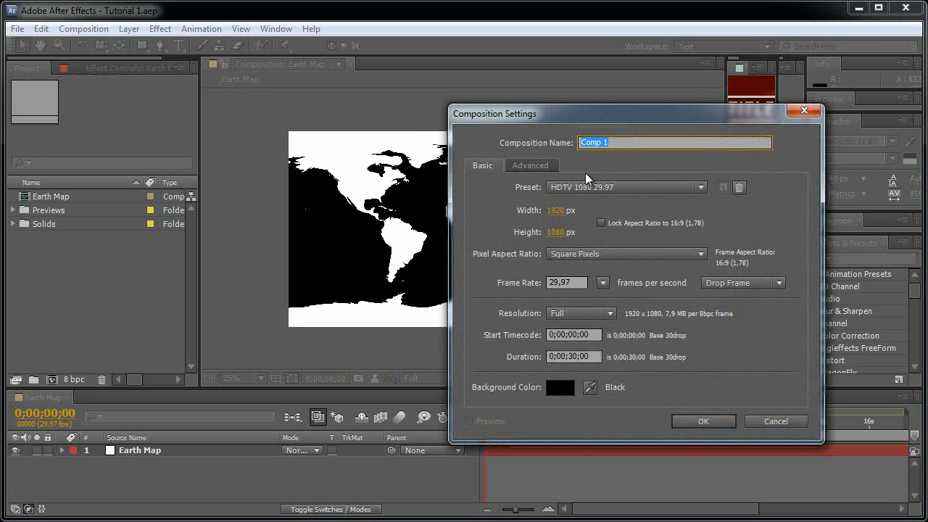
drag(621, 118, 385, 115)
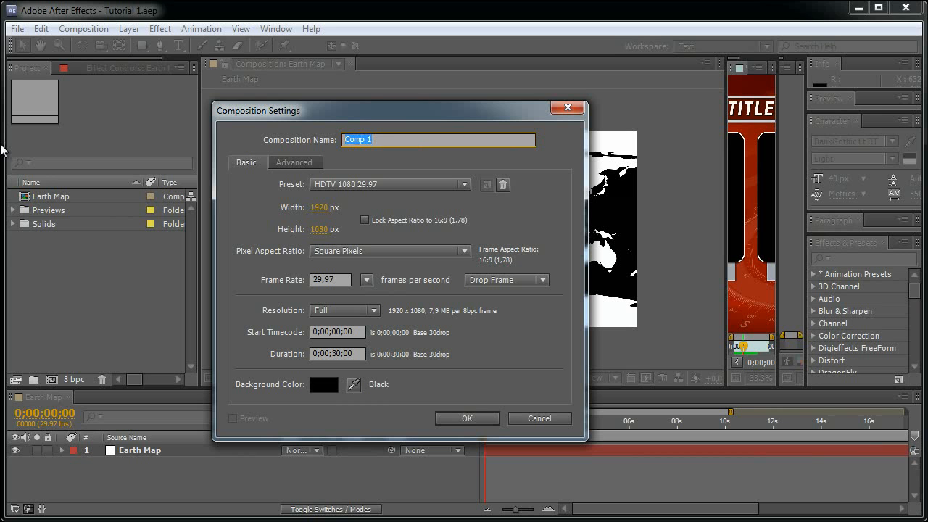
text(Background)
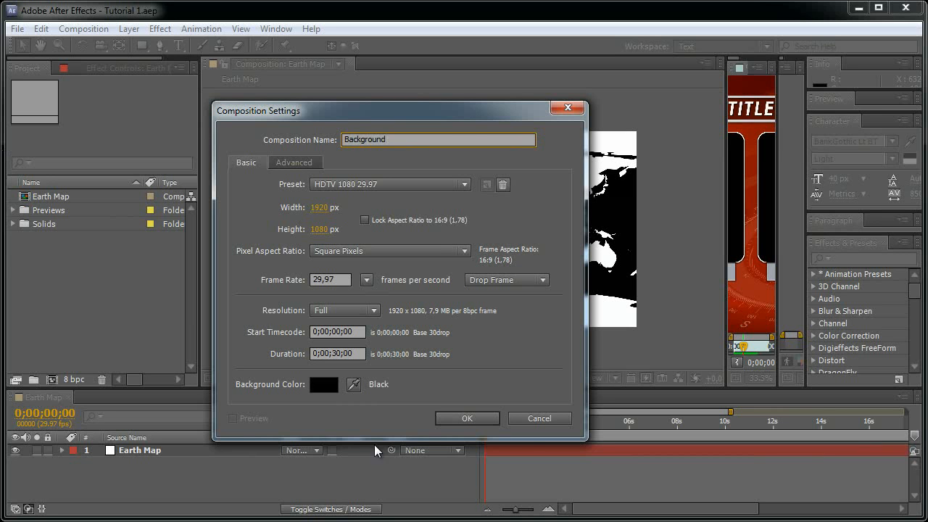
click(485, 419)
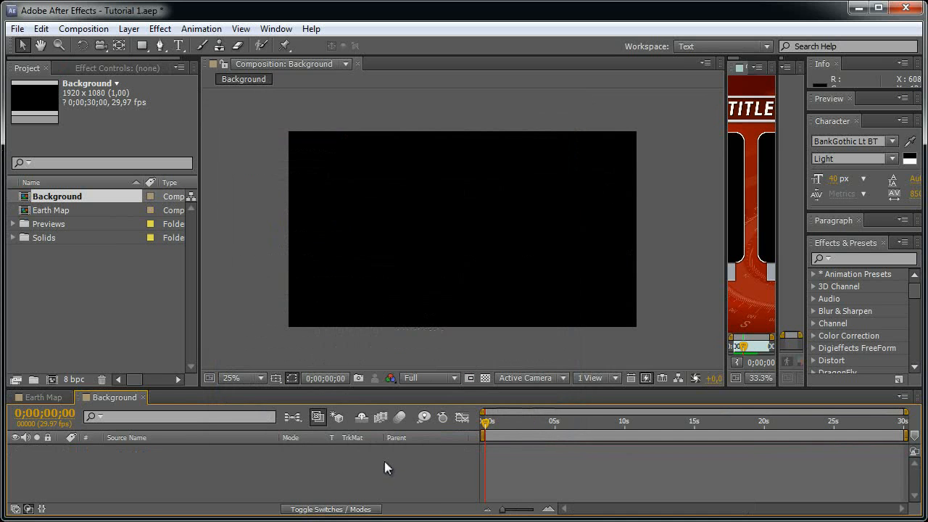
- Add a white 1920 x 1080 solid named Background Color to the Background composition
click(129, 29)
mouse_move(242, 46)
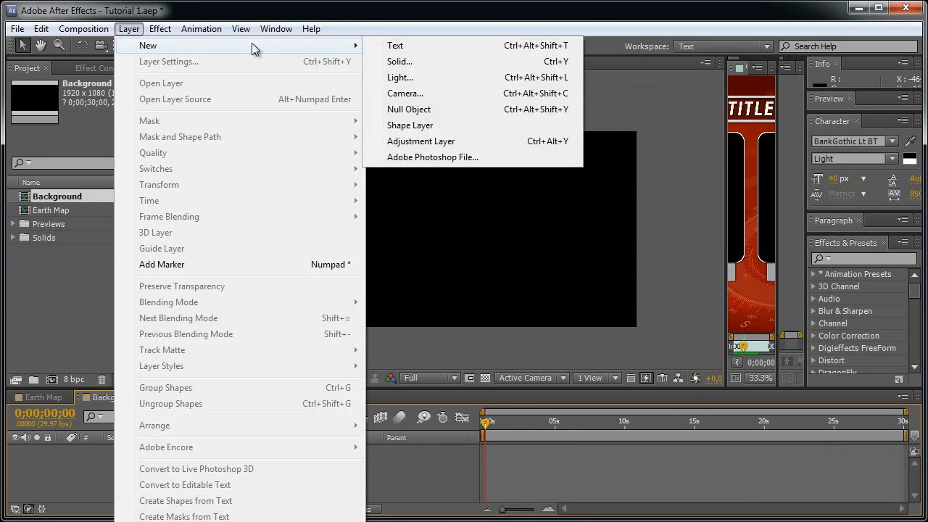
click(456, 61)
text(Background)
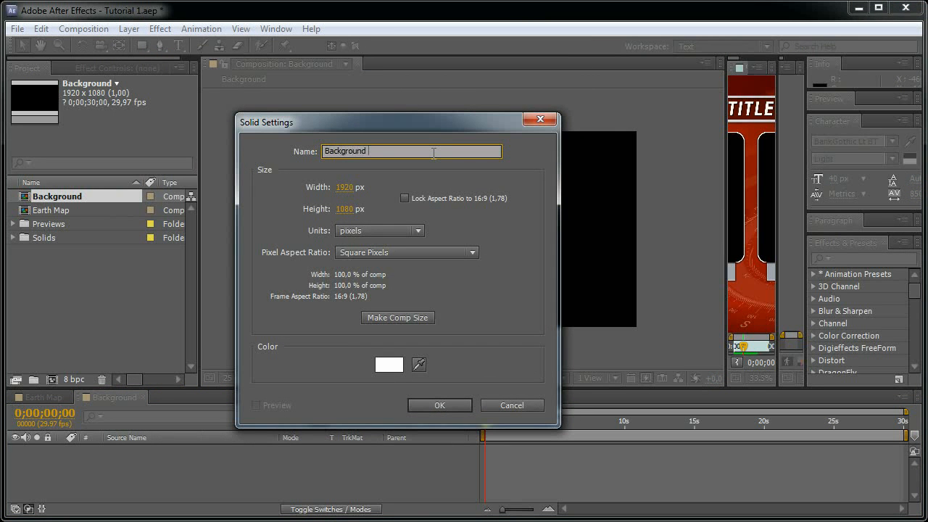
text( Color)
key(Return)
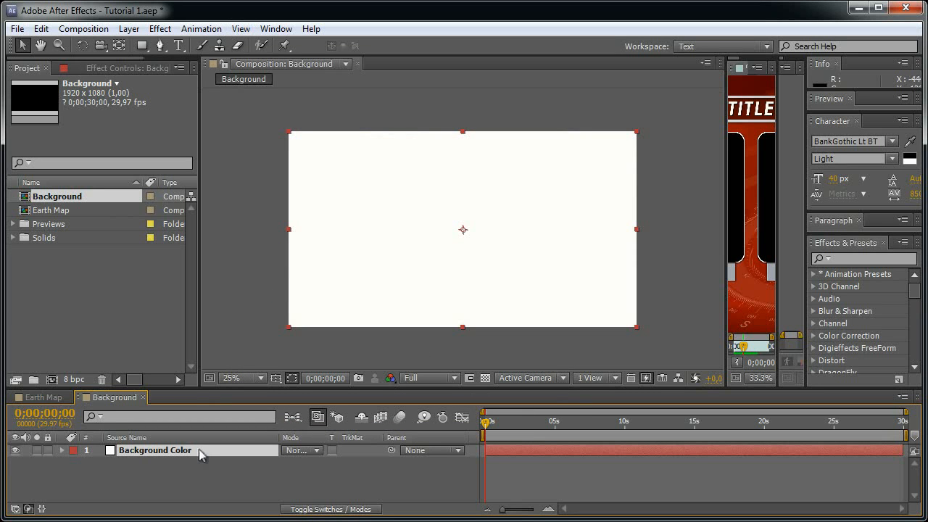
- Duplicate the Background Color layer as a separate new solid named Fractal Noise, and hide the Fractal Noise layer
key(ctrl+d)
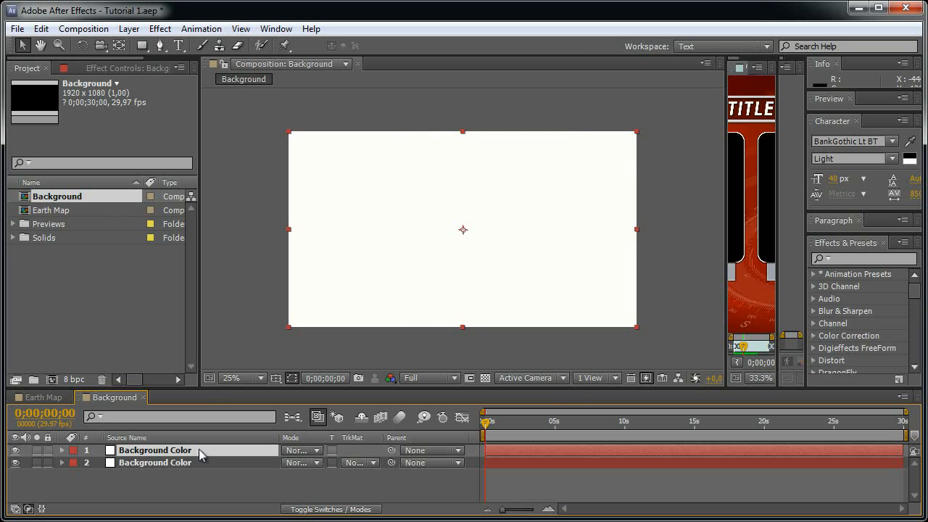
key(ctrl+shift+y)
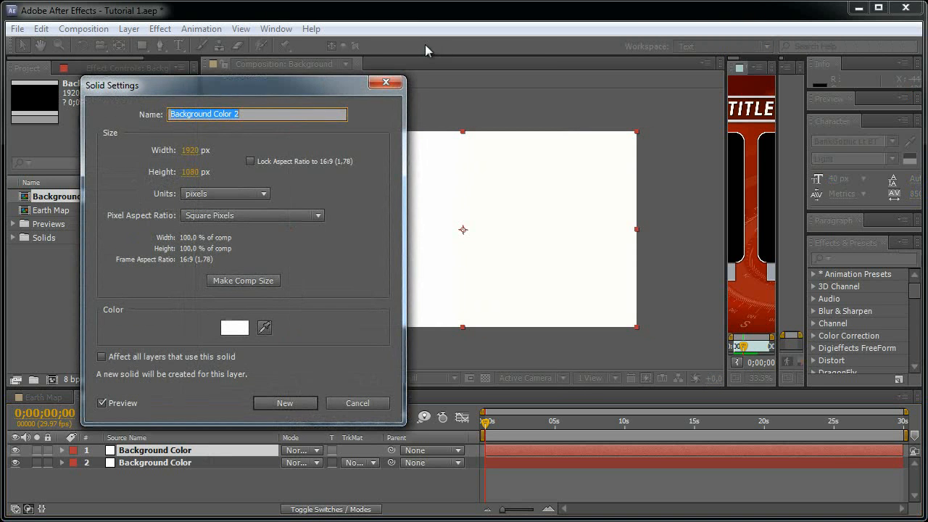
text(Fac)
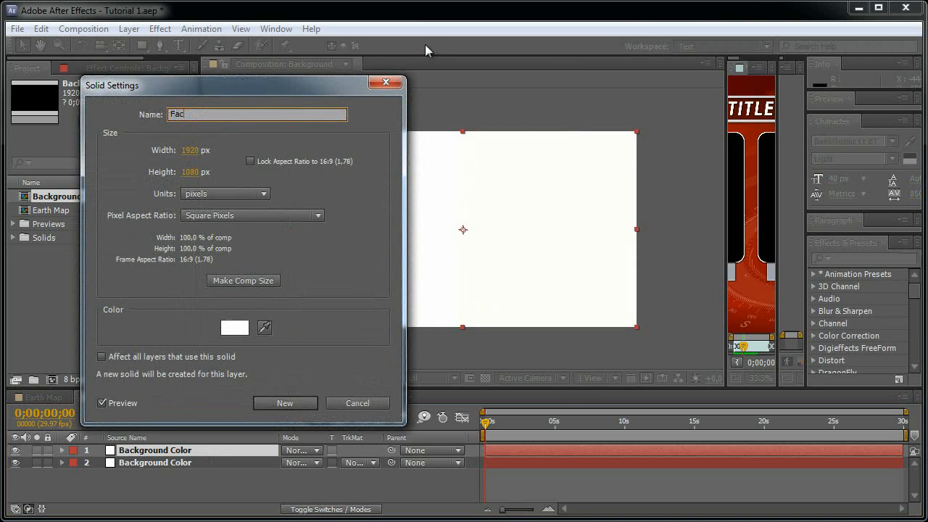
text(actal Noise)
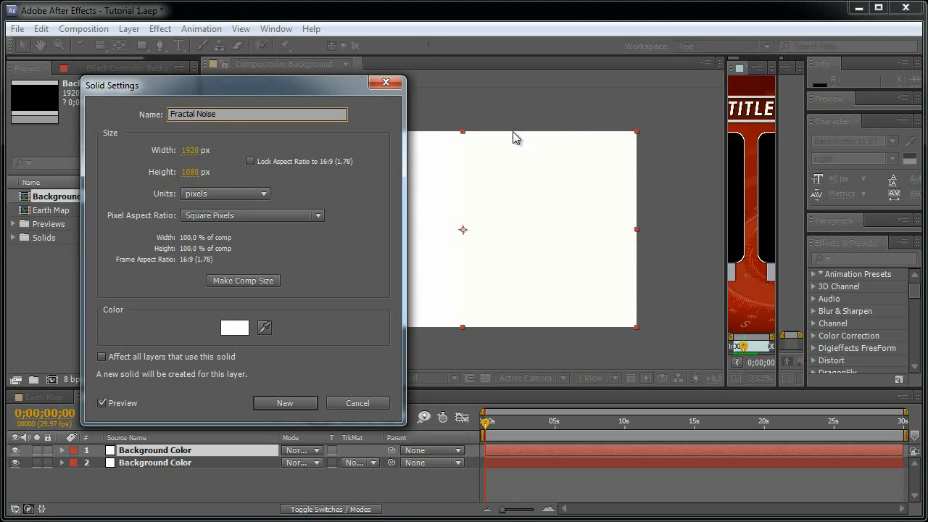
click(283, 403)
drag(496, 429, 299, 430)
click(15, 450)
- Apply the Ramp effect to the Background Color layer
click(180, 463)
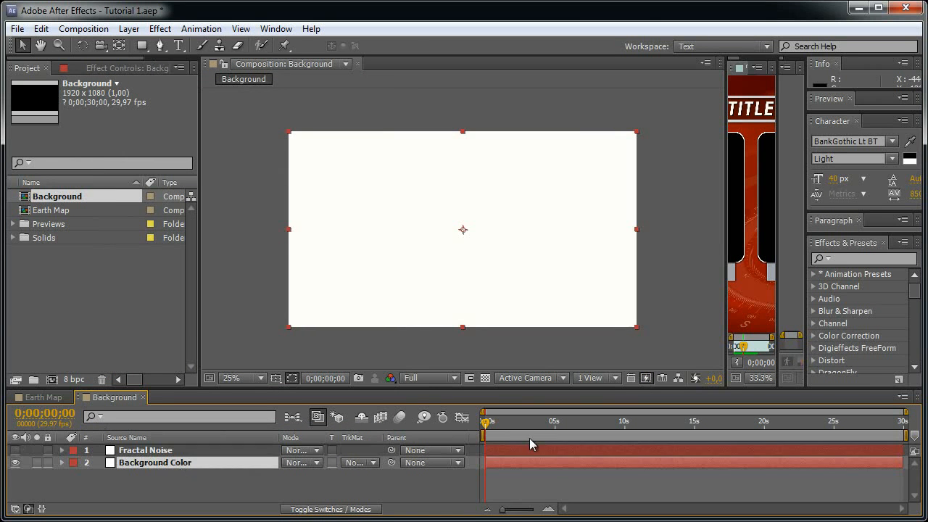
click(161, 29)
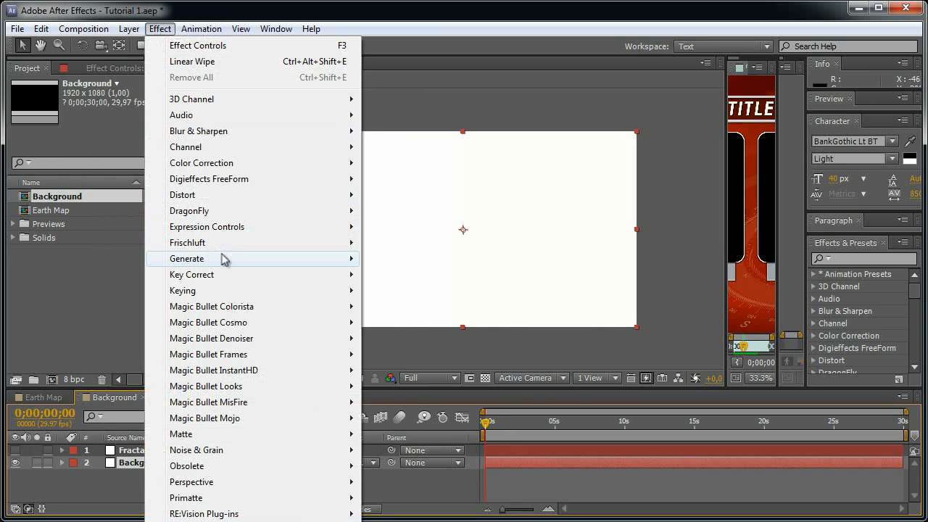
mouse_move(224, 258)
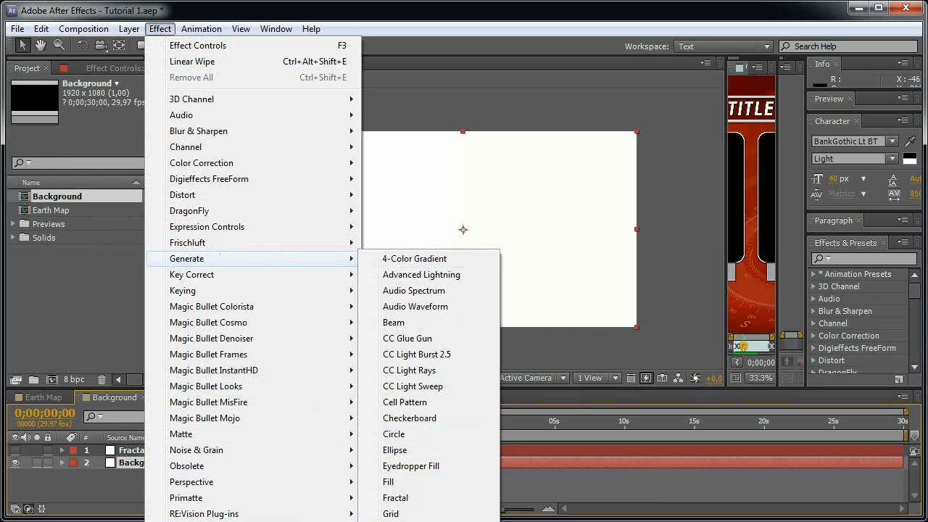
click(406, 521)
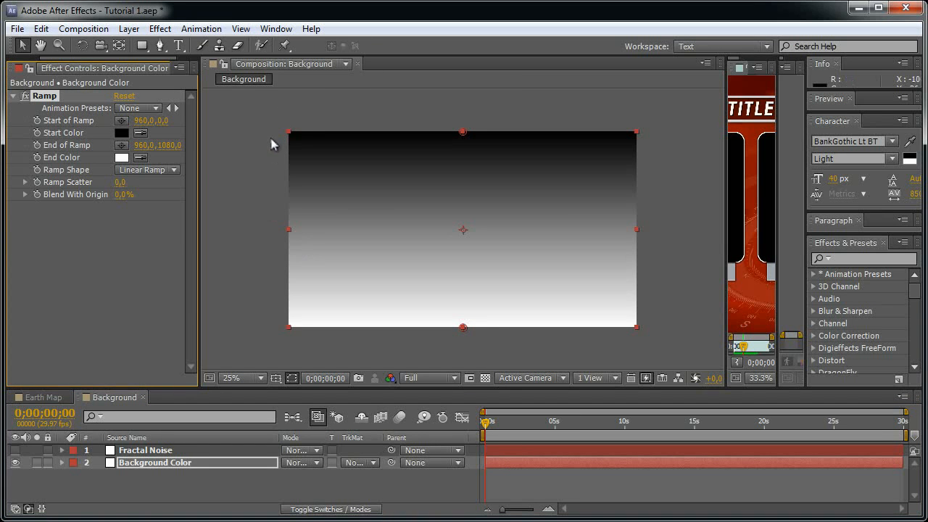
- Set the Ramp's start point to 1913, 0 at the upper-right corner of the frame
drag(143, 121, 330, 121)
click(149, 121)
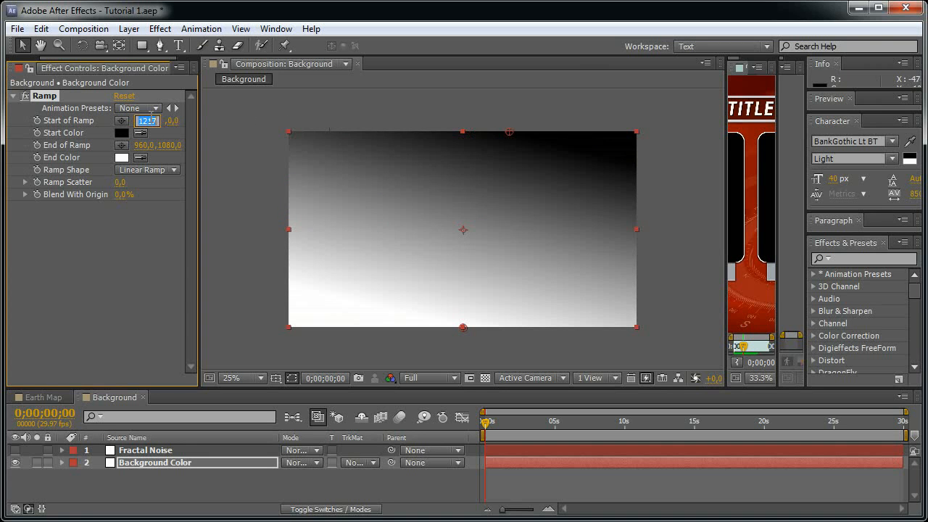
text(1890)
key(Return)
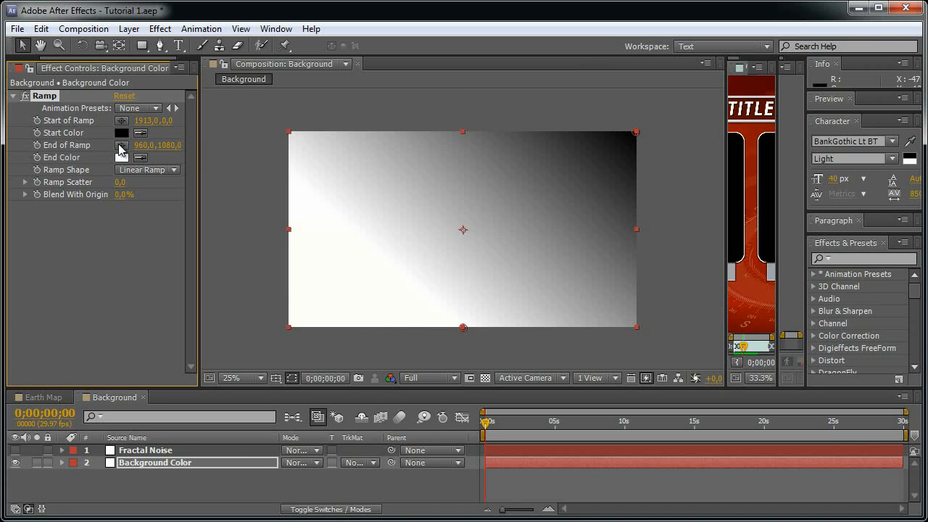
- Place the Ramp's end point at the frame's lower-left corner and set its position to -30, 1072
click(120, 150)
drag(321, 305, 292, 328)
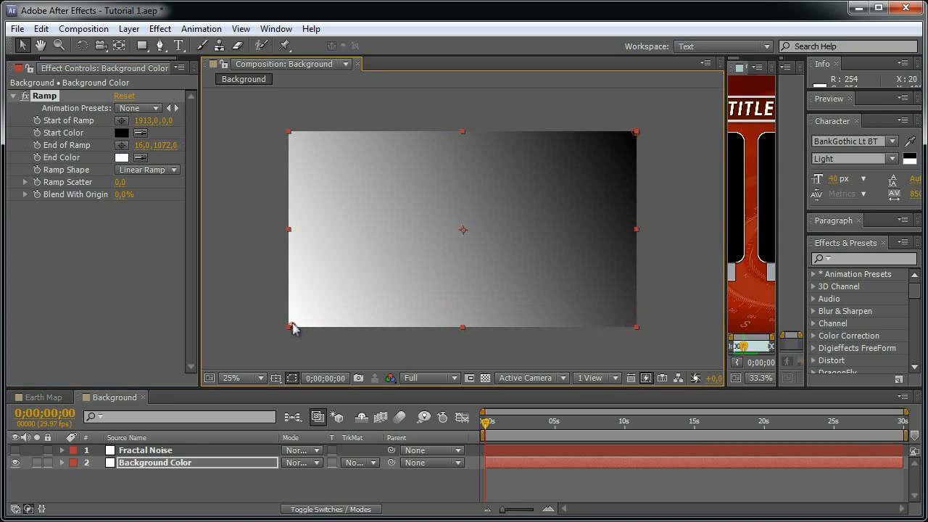
click(142, 145)
key(Return)
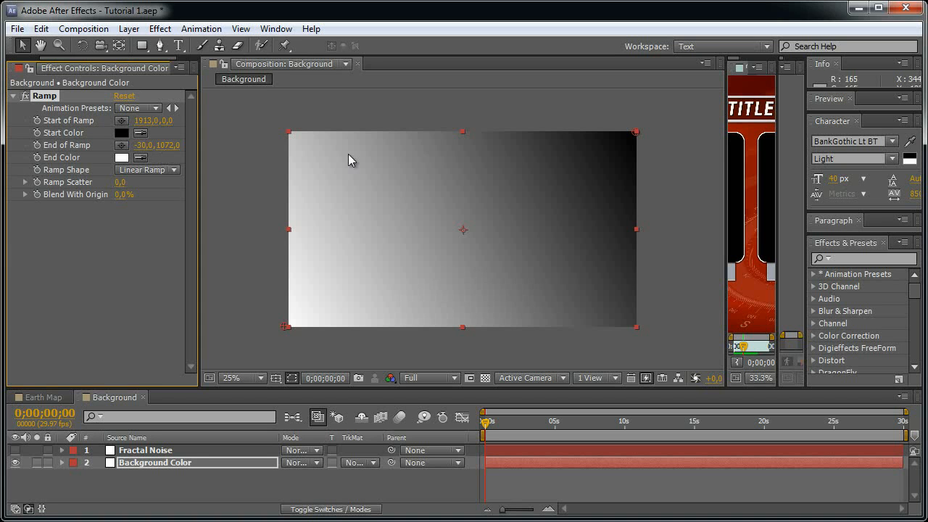
- Set the Ramp's start color to dark red 561200 on the Background Color layer
click(121, 133)
drag(375, 351, 477, 164)
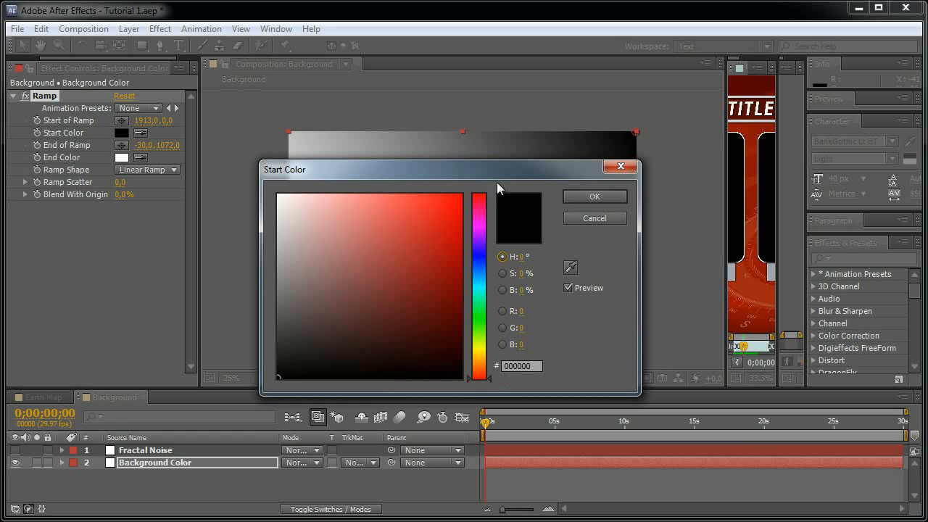
drag(583, 169, 553, 172)
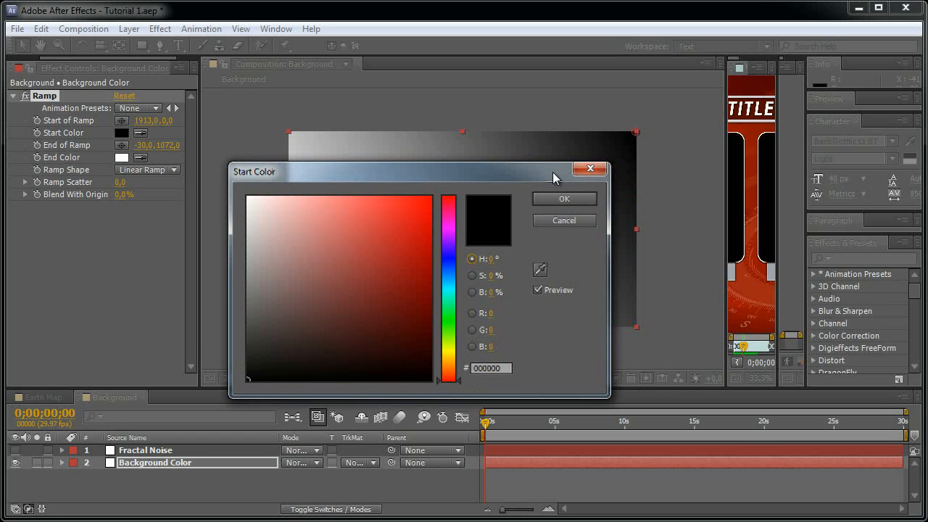
click(507, 368)
text(5)
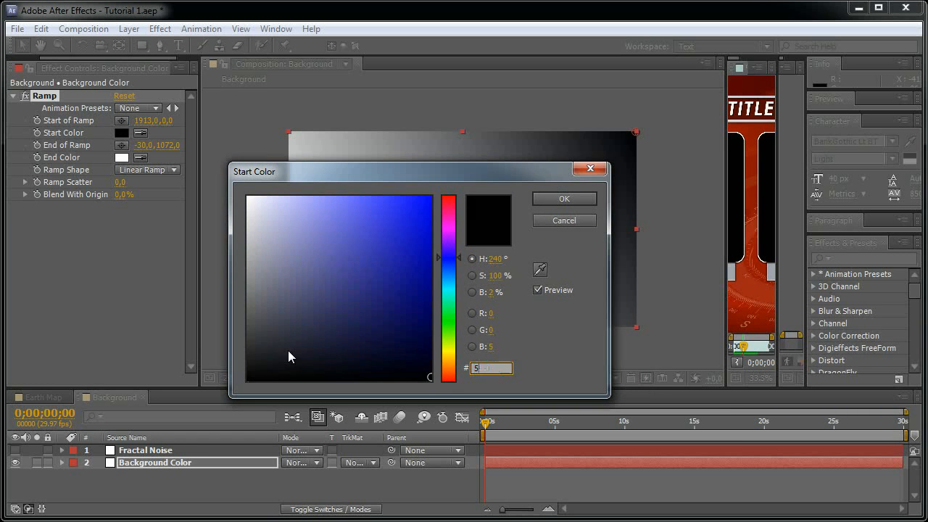
text(61200)
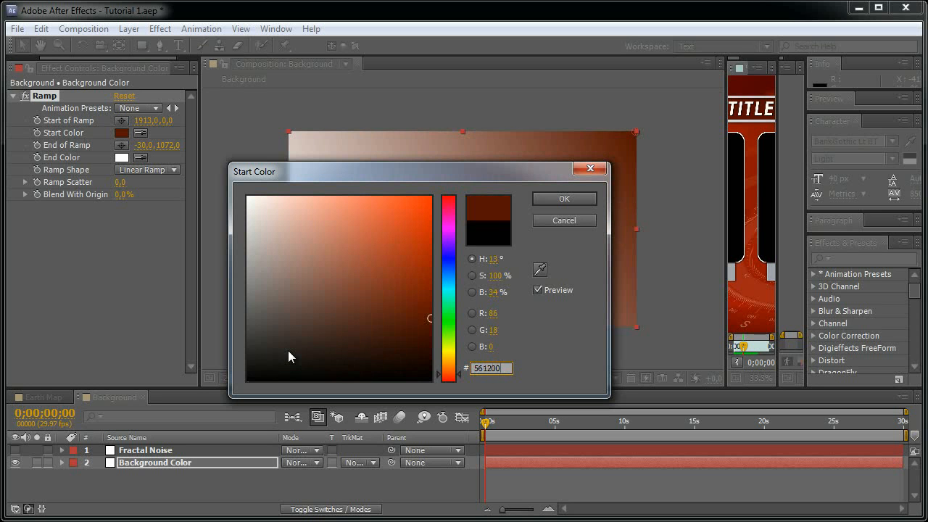
click(565, 200)
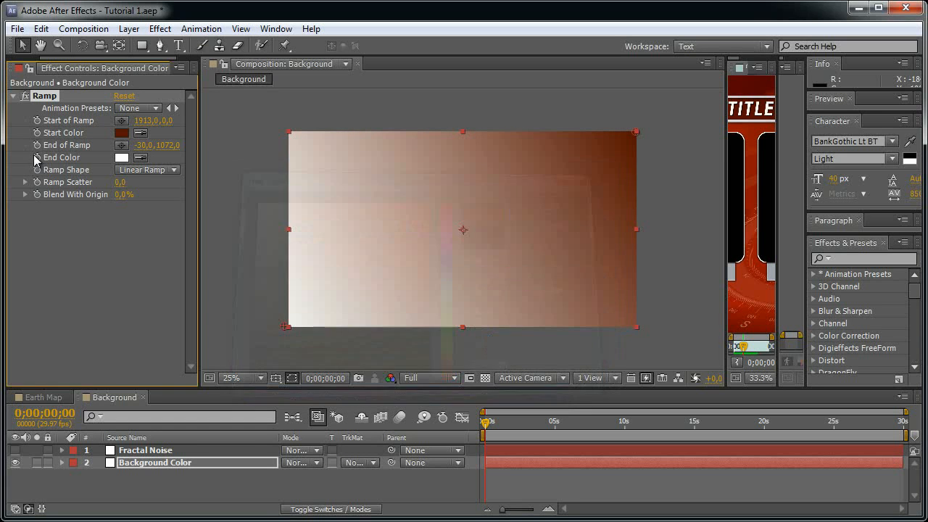
- Set the Ramp's end color to bright red ED1C00
click(121, 158)
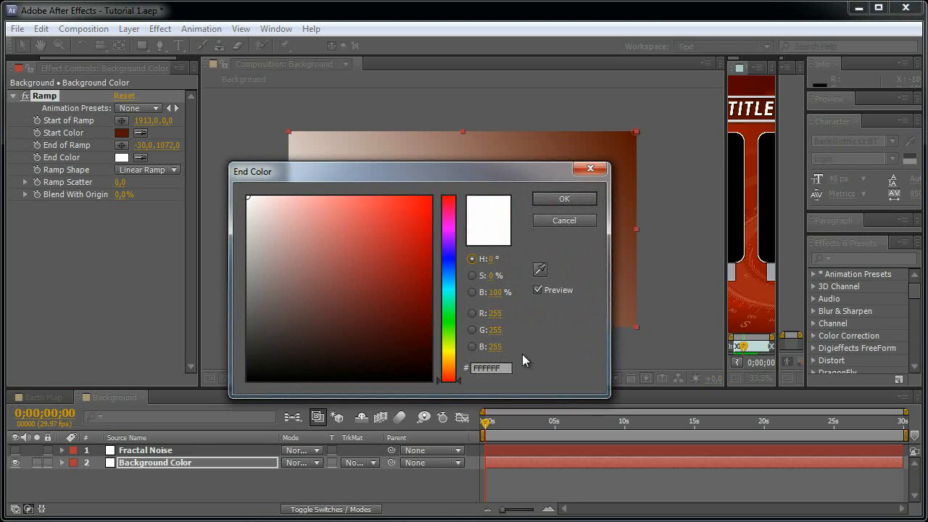
drag(508, 368, 158, 371)
text(ED)
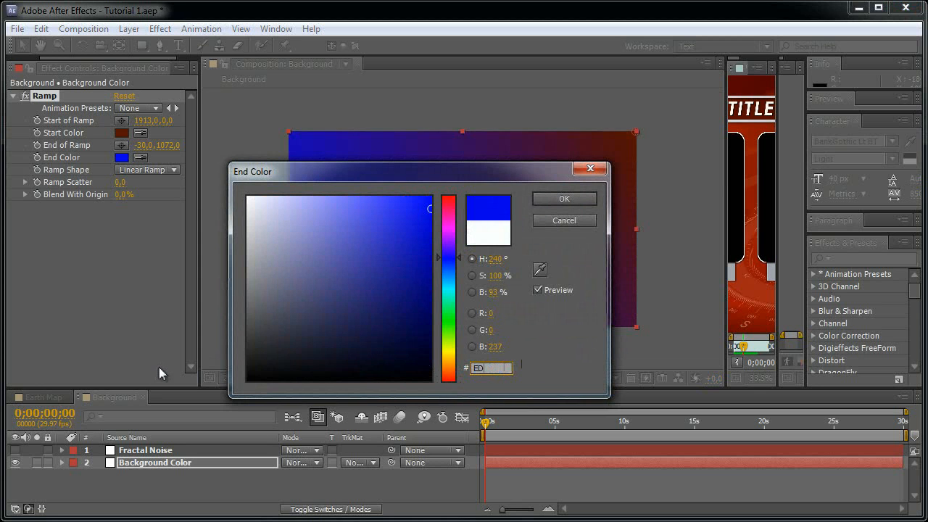
text(1C00)
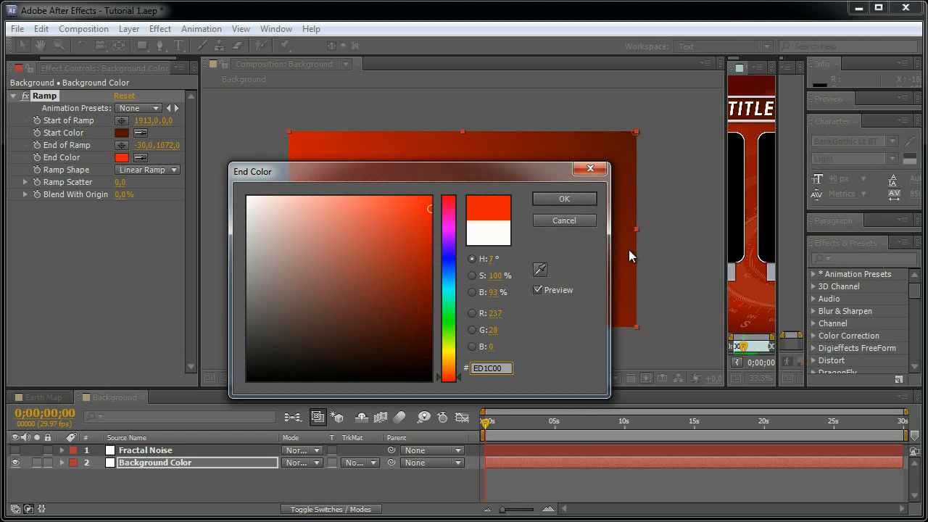
click(590, 204)
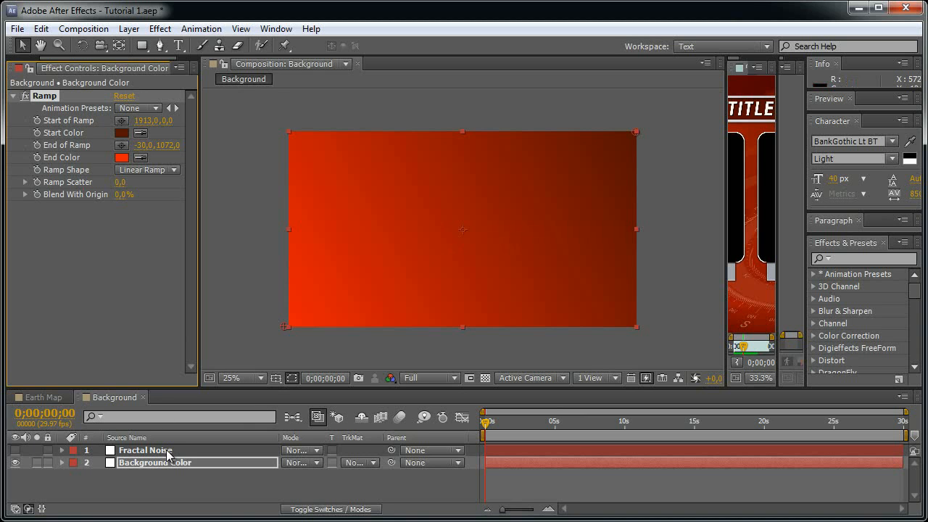
- Make the Fractal Noise layer visible again and apply the Fractal Noise effect to it
click(14, 450)
click(160, 29)
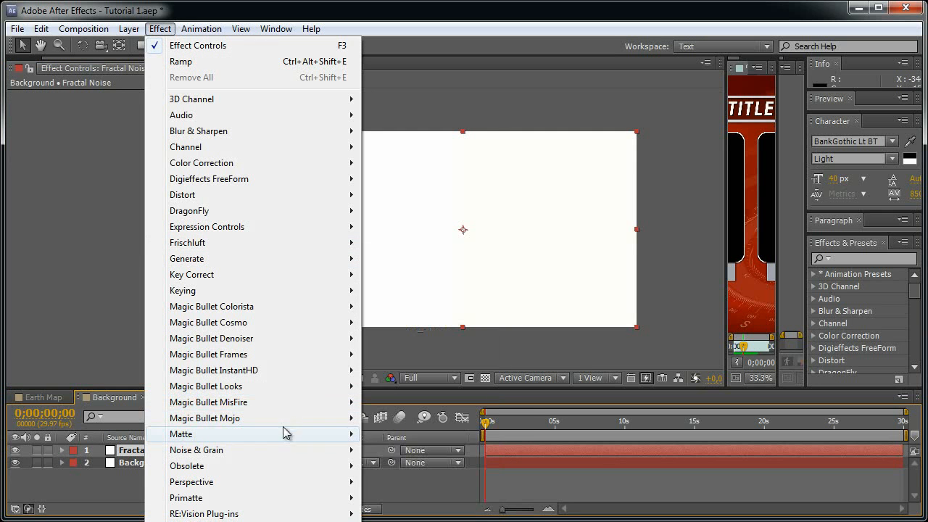
mouse_move(317, 454)
click(407, 482)
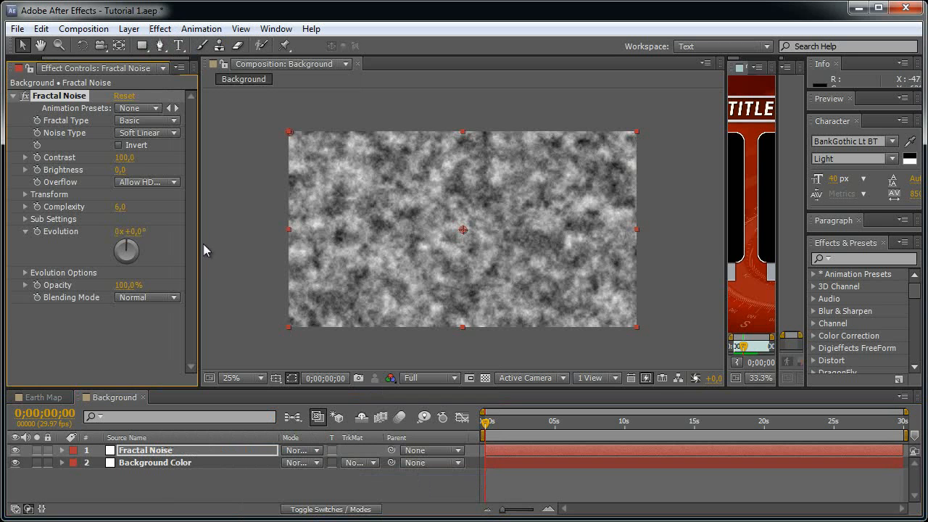
- Widen the effect settings area and give the composition preview more height by shrinking the timeline
drag(197, 237, 270, 242)
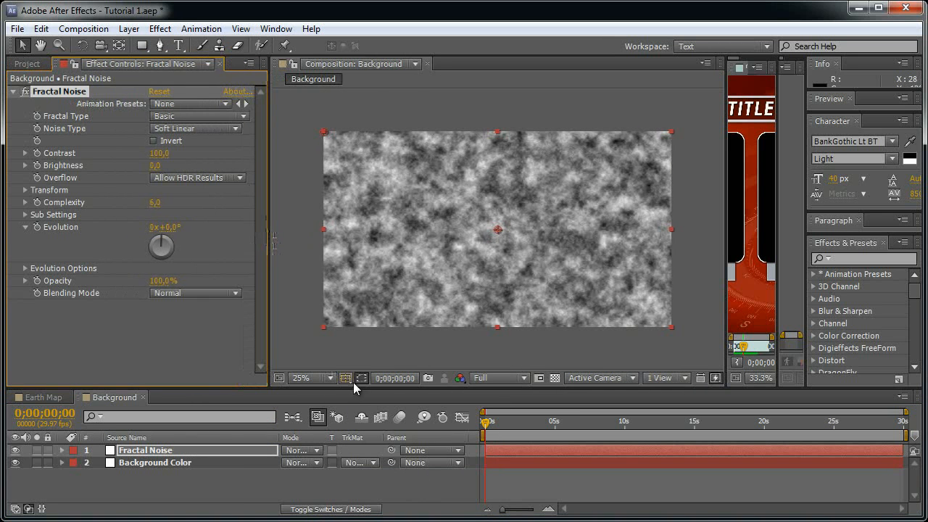
drag(363, 391, 364, 445)
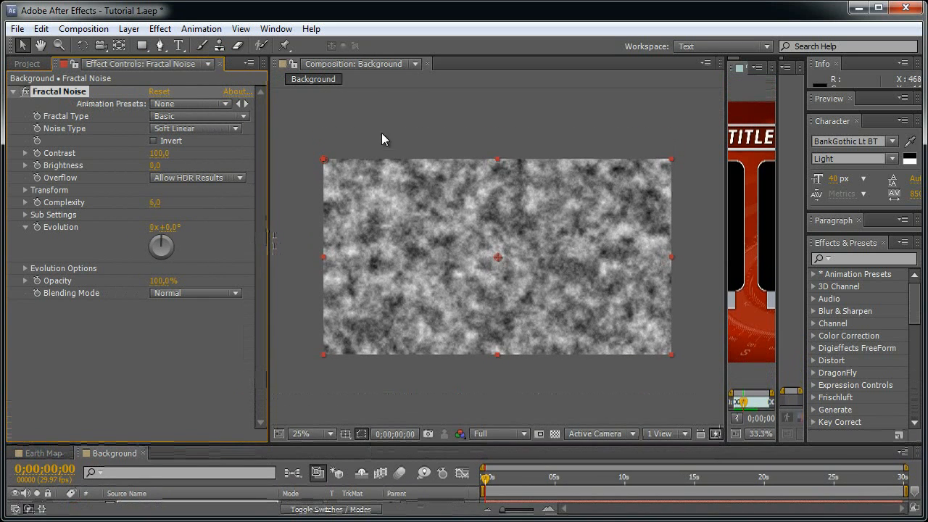
drag(268, 204, 258, 204)
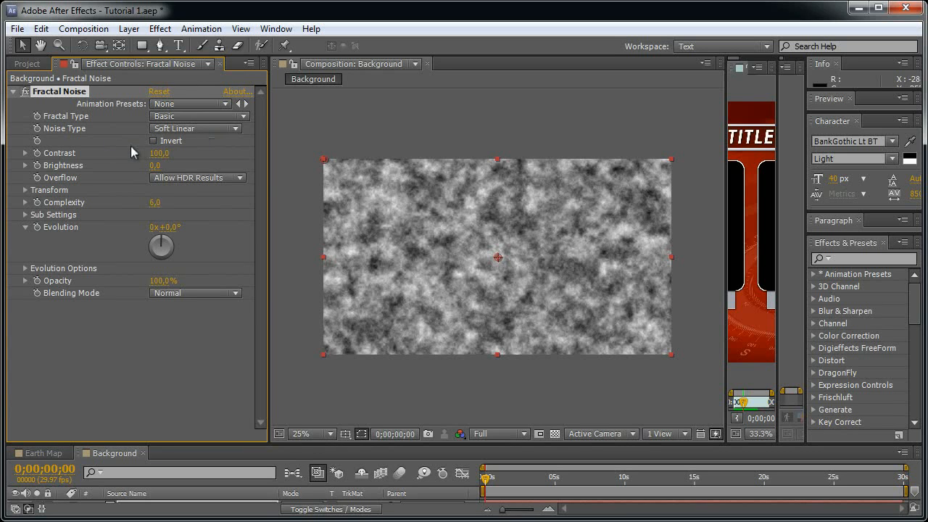
- Set the Fractal Noise contrast to 120 and its brightness to -10
click(158, 154)
text(120)
key(Return)
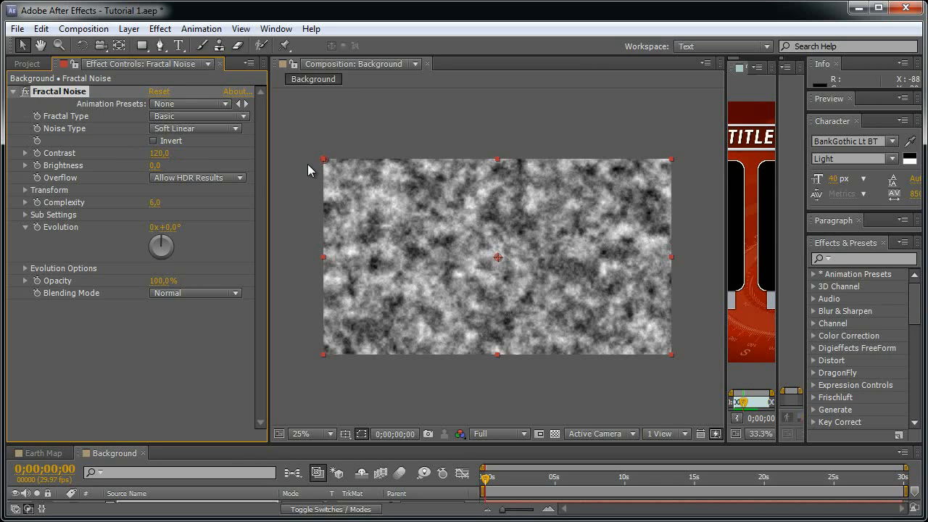
click(157, 167)
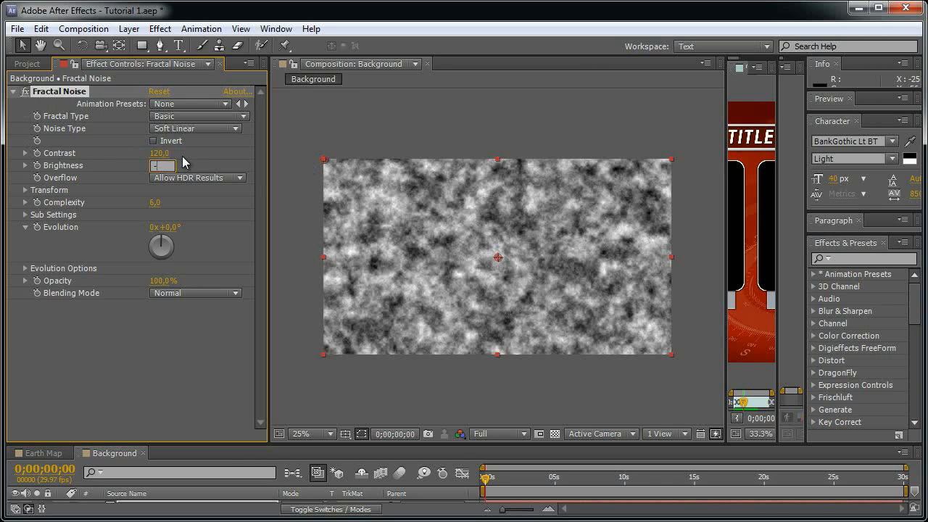
key(Return)
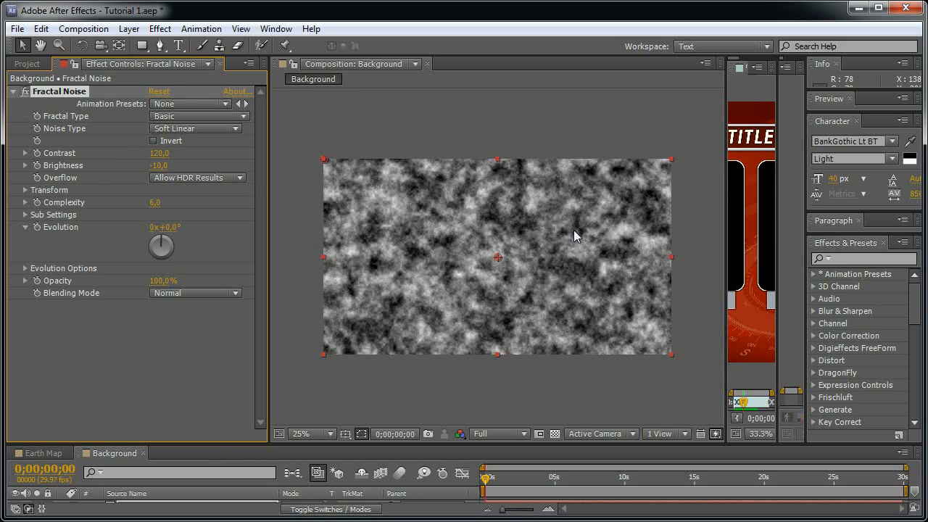
- Set the Fractal Noise transform to 43° rotation with non-uniform scaling, scale width 3000 and scale height 700
click(25, 190)
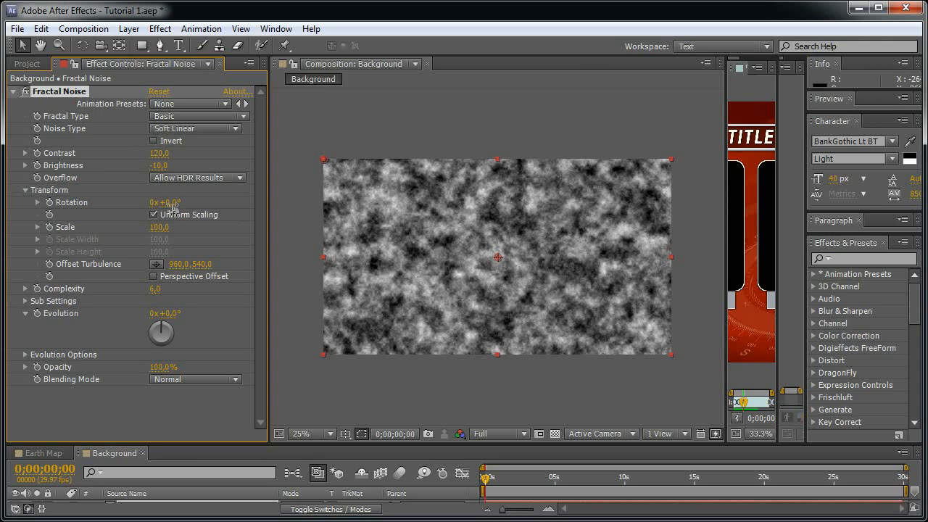
drag(168, 202, 199, 200)
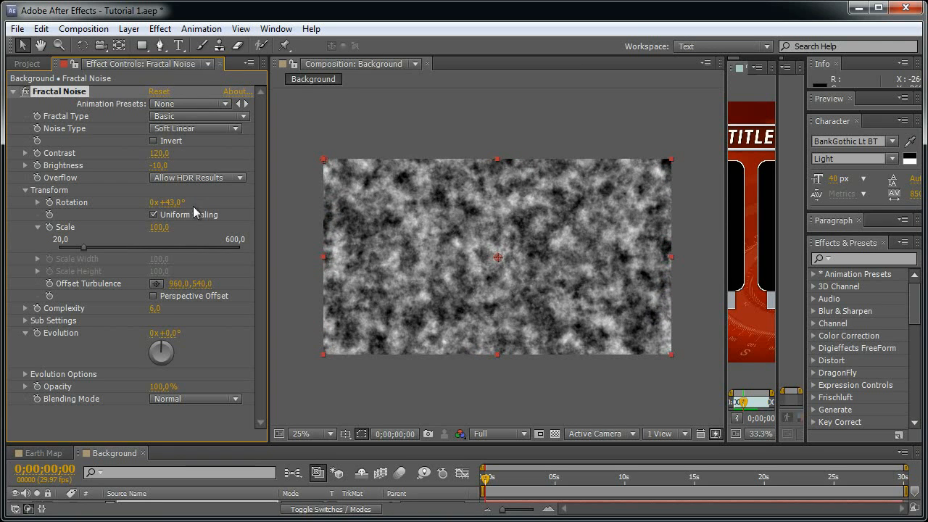
click(153, 215)
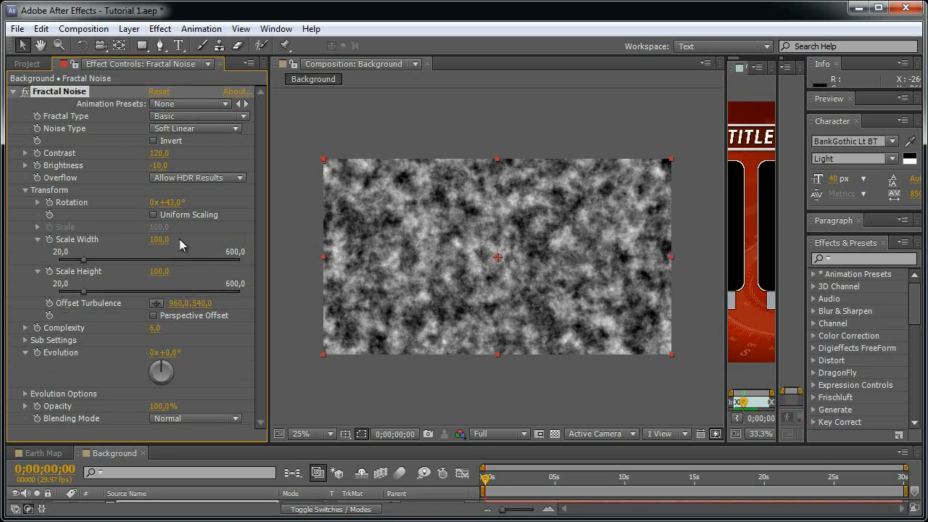
click(158, 239)
text(3000)
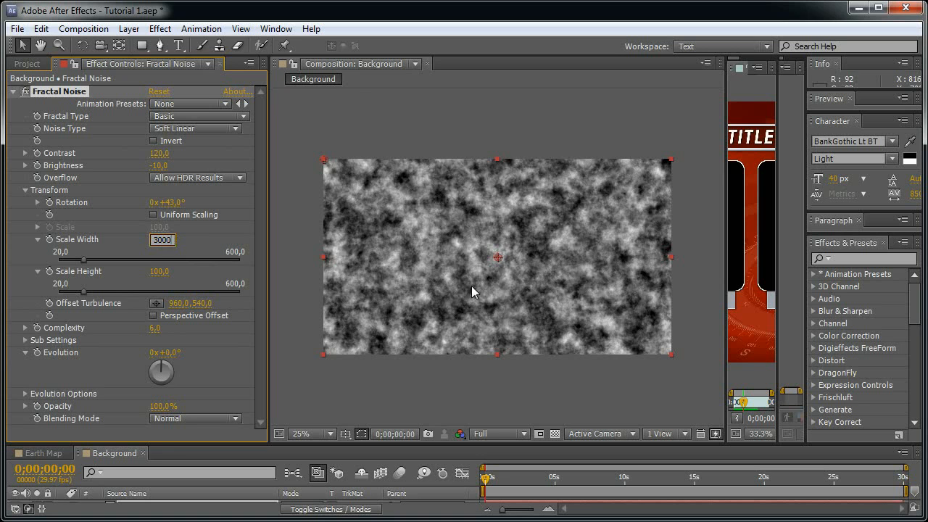
key(Return)
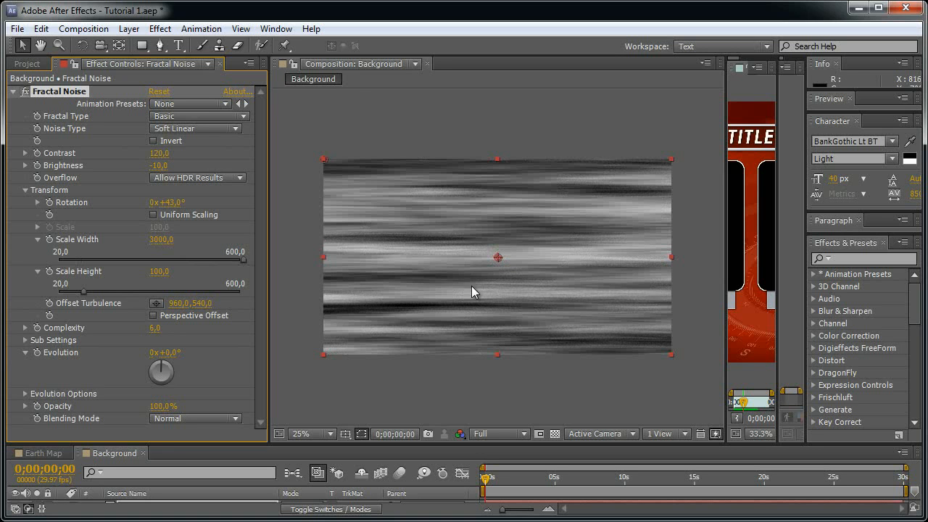
click(161, 272)
key(Return)
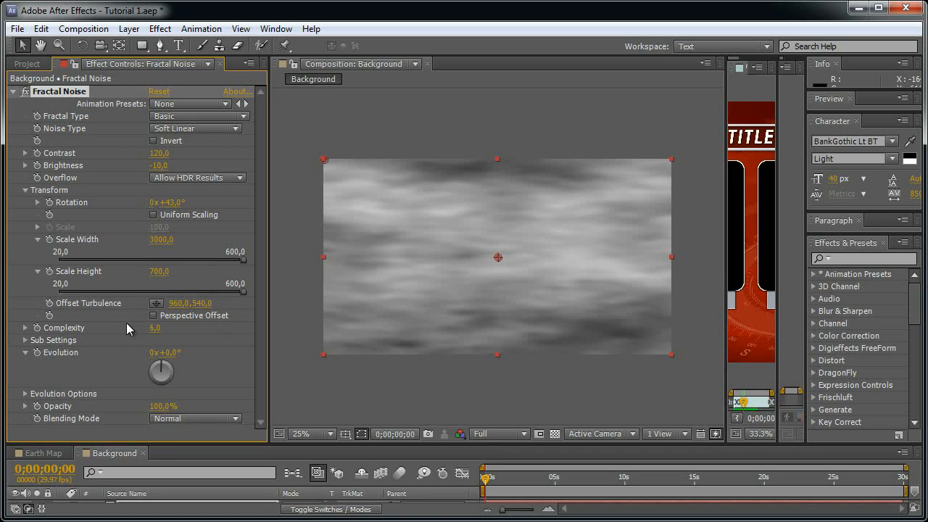
- Set the noise complexity to 3 and keyframe Evolution from the first frame to 6 revolutions at 0;00;29;29
drag(154, 328, 228, 328)
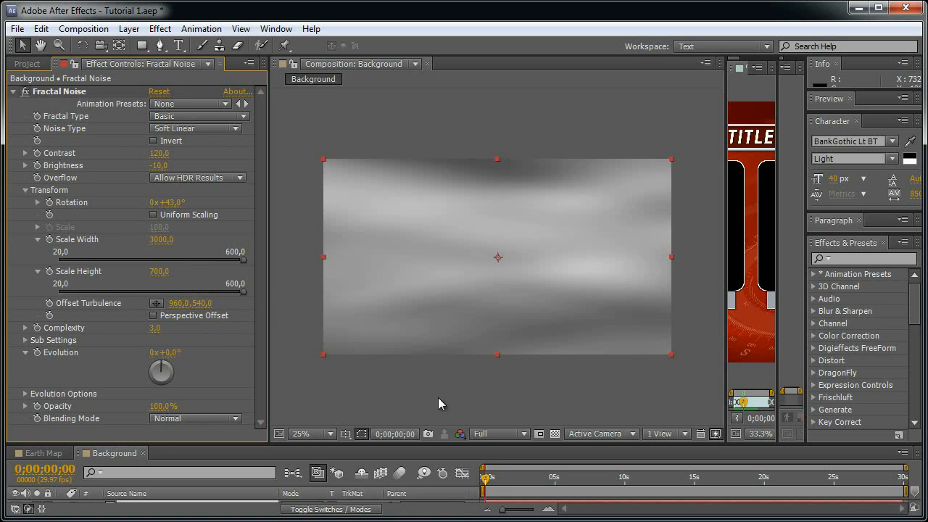
click(455, 482)
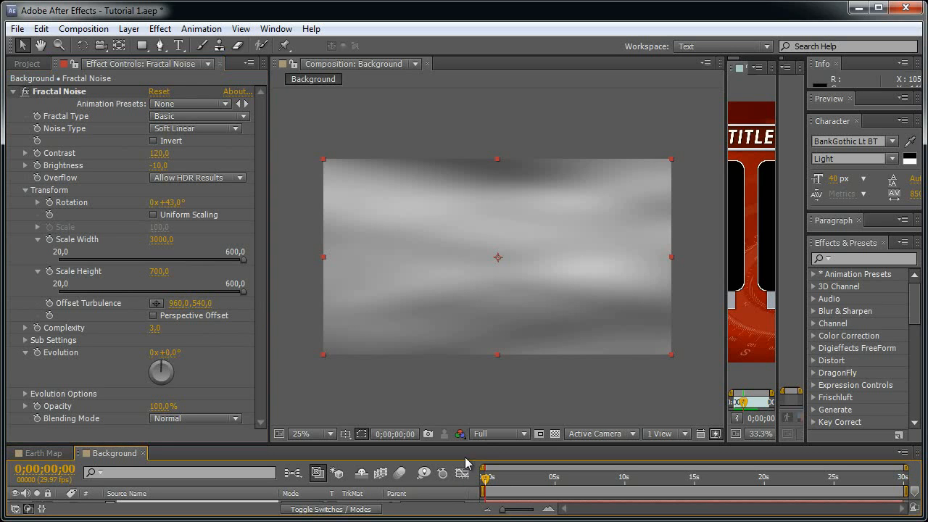
click(35, 353)
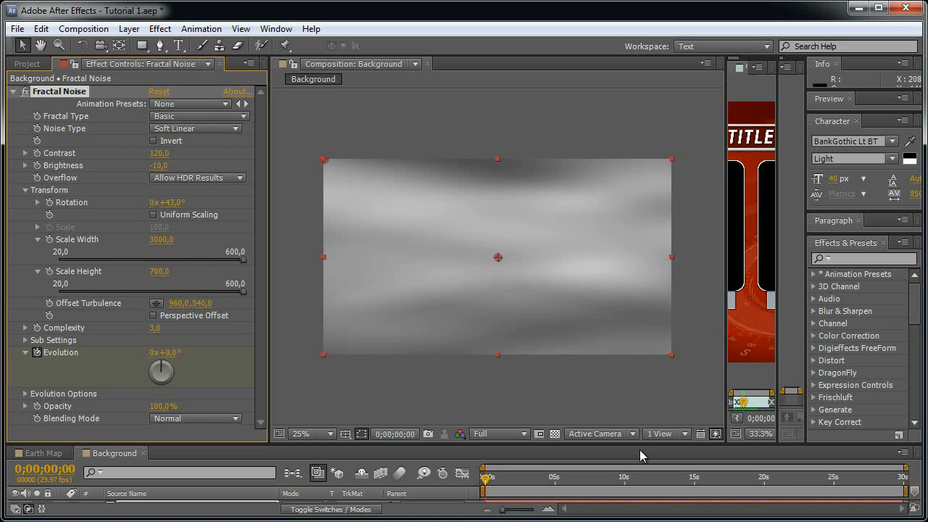
key(End)
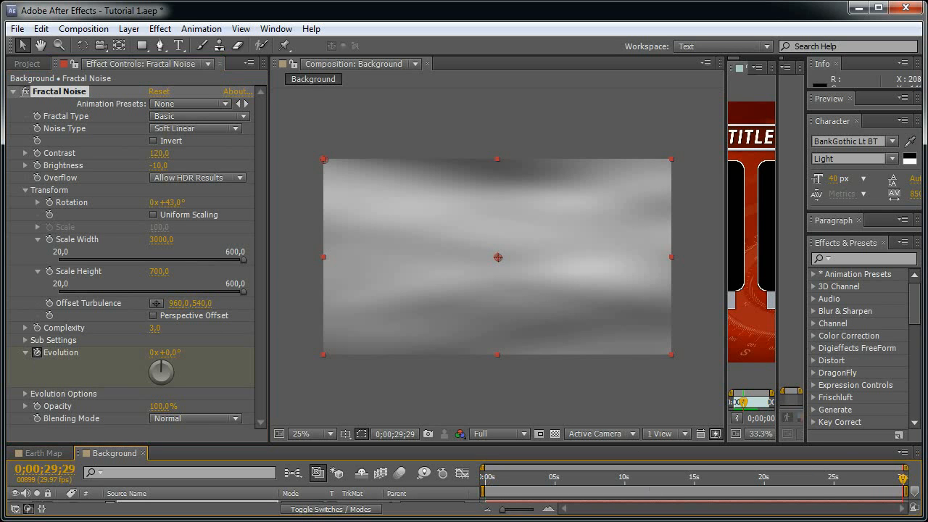
click(153, 352)
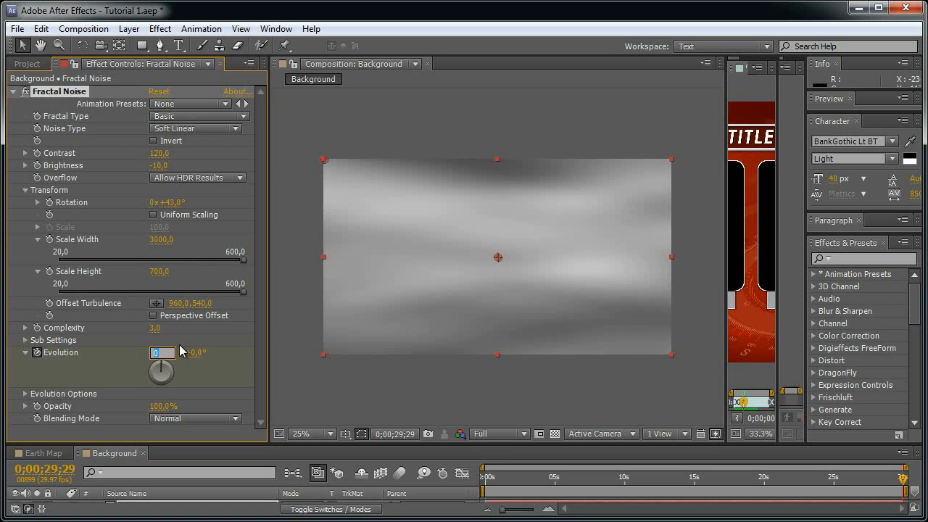
key(Return)
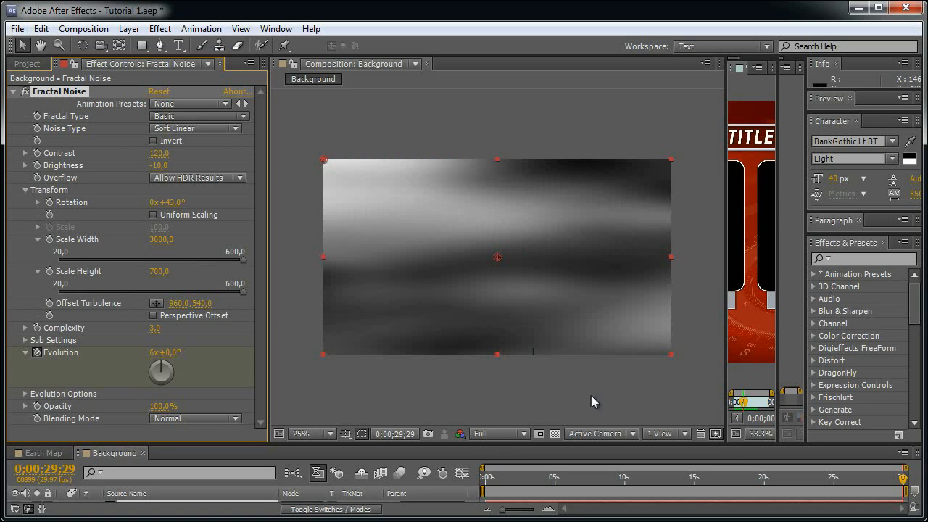
- Enable Cycle Evolution for the Fractal Noise effect and set its cycle to 6 revolutions
click(26, 394)
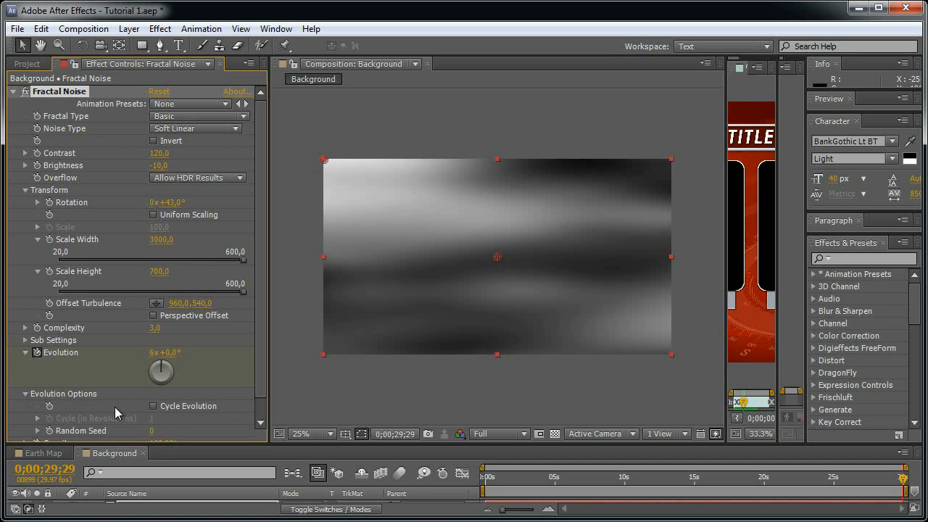
click(170, 407)
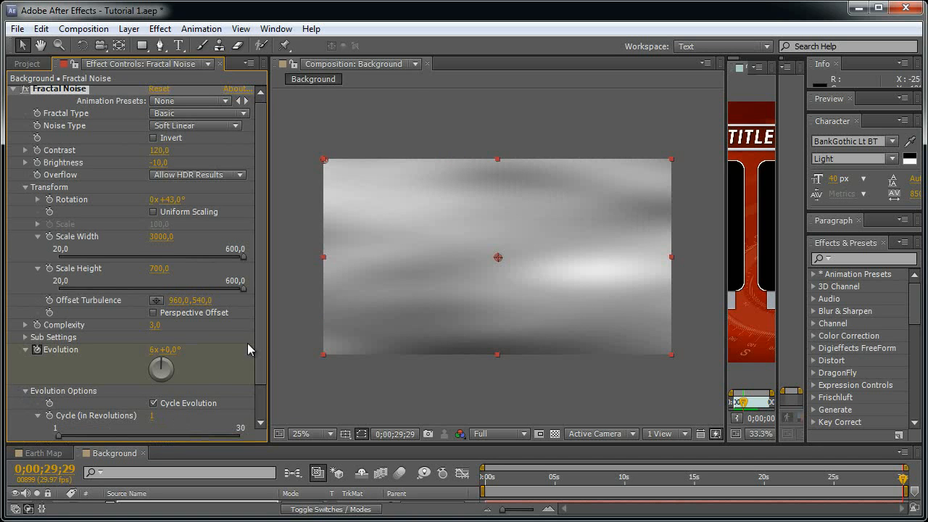
scroll(261, 349, down, 1)
click(152, 379)
text(6)
key(Return)
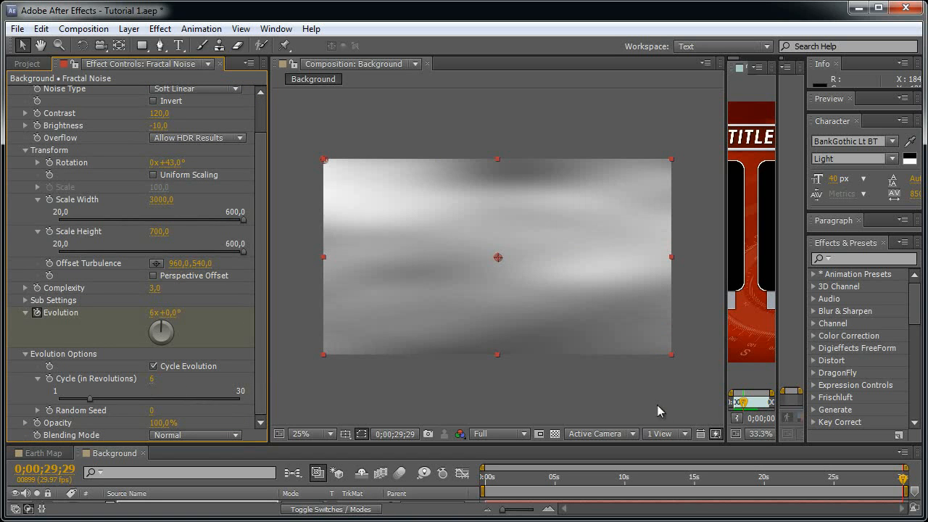
- Scrub back to 0;00;25;14 to check the noise animation, and collapse the Fractal Noise settings
drag(903, 479, 840, 486)
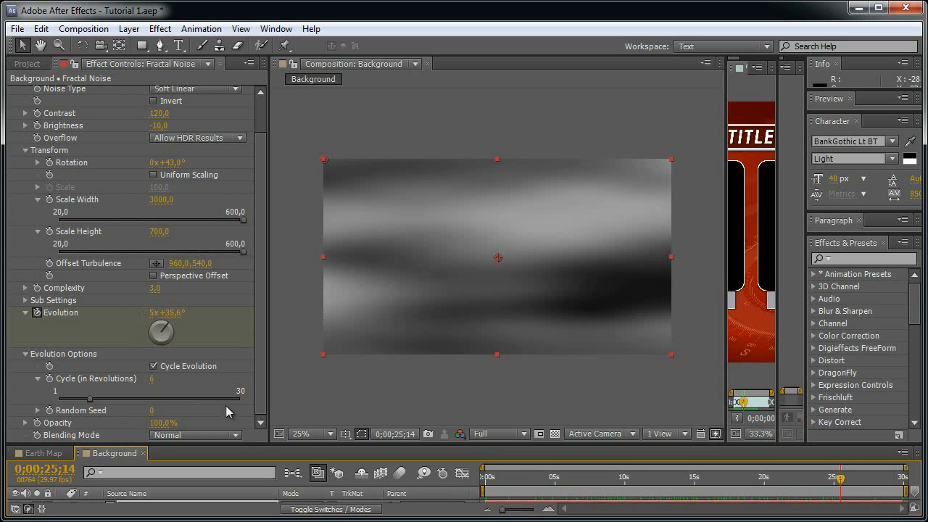
scroll(113, 209, up, 2)
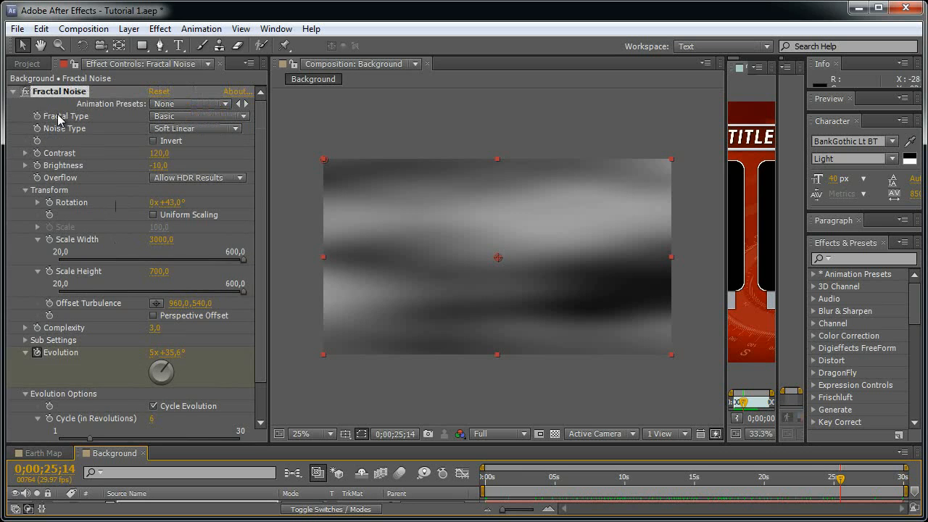
click(13, 92)
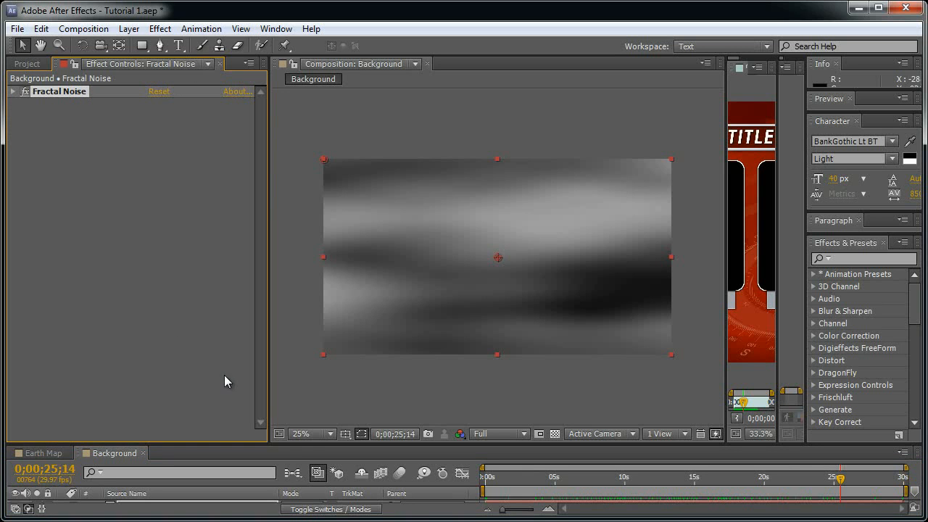
- Enlarge the timeline area and set the Fractal Noise layer's blending mode to Overlay
drag(292, 443, 280, 331)
click(294, 392)
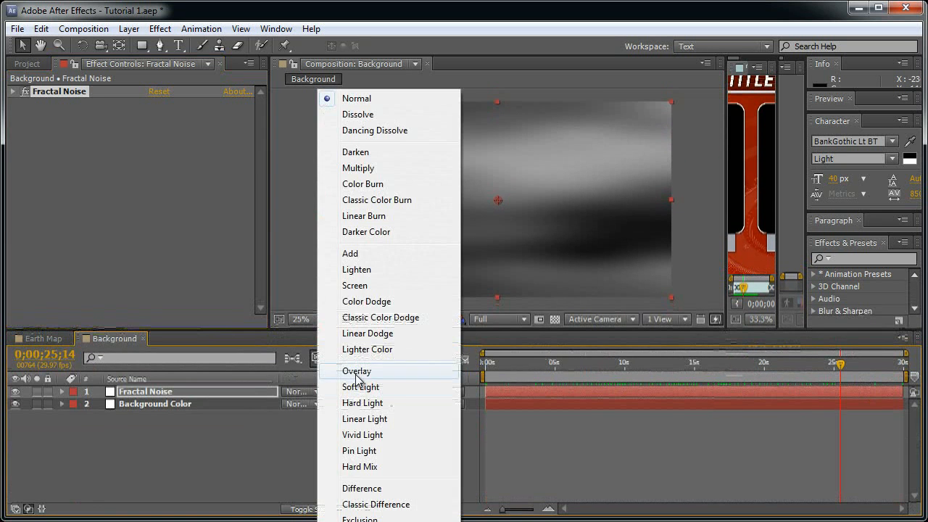
click(356, 374)
- Lower the opacity of the Fractal Noise layer and scrub to 0;00;08;25 to check the blended background
click(225, 394)
key(t)
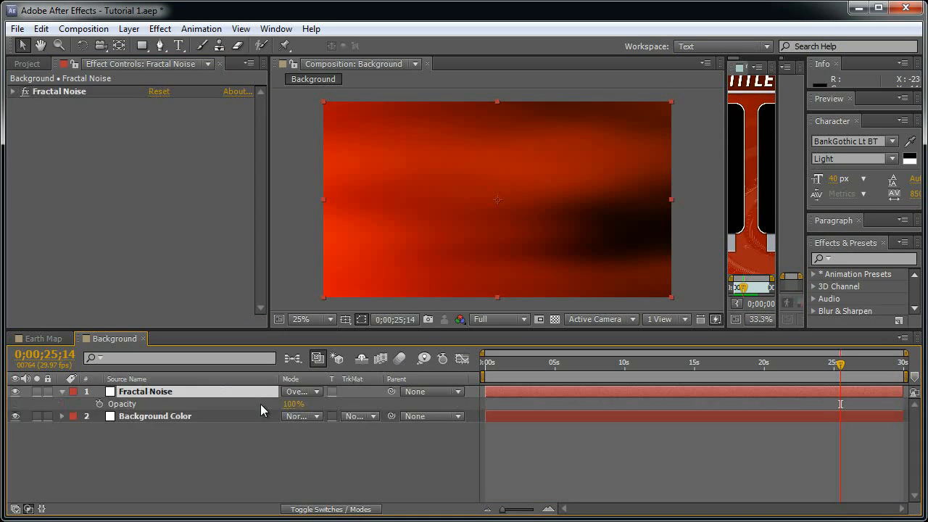
click(293, 403)
key(Return)
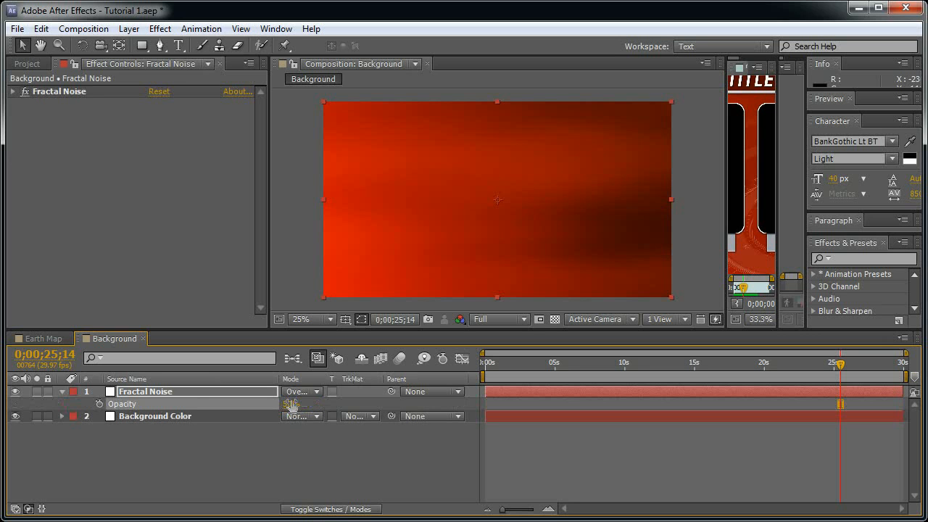
click(62, 392)
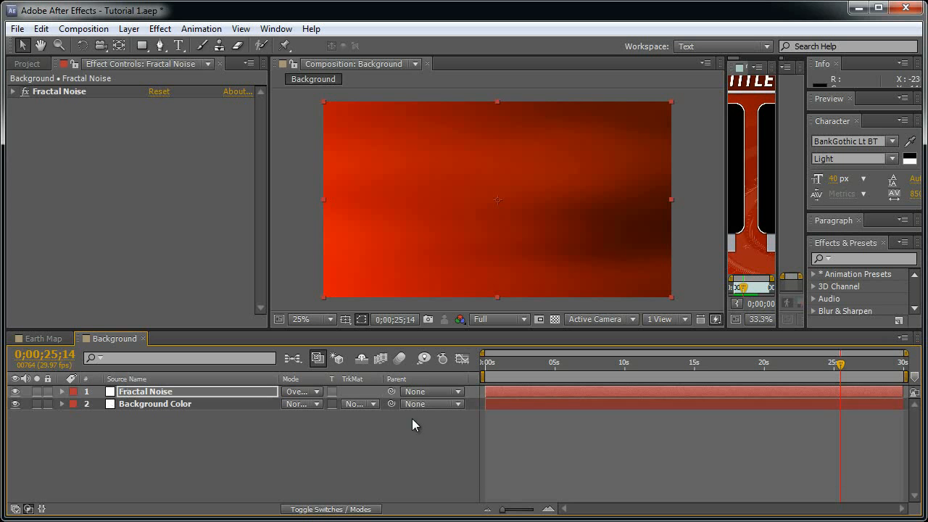
drag(485, 363, 607, 379)
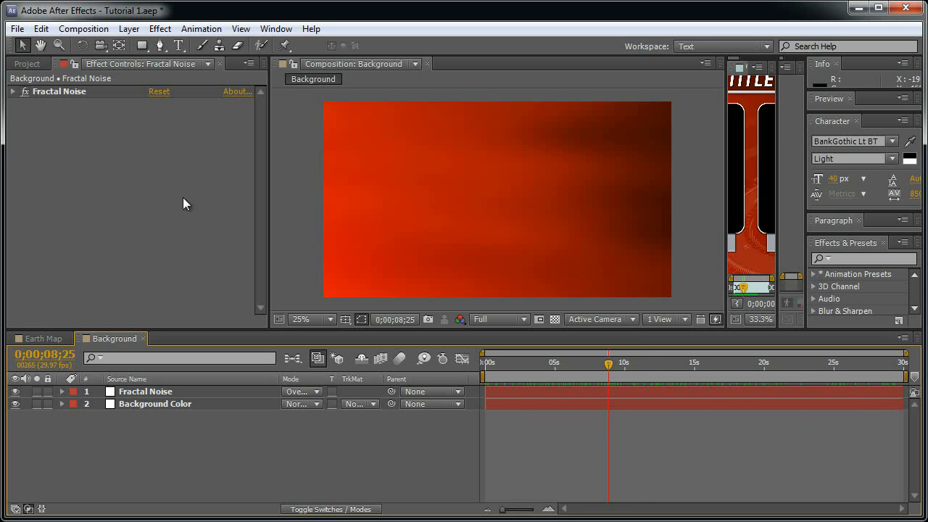
- Open the Earth Map composition and turn on its transparency grid
click(14, 64)
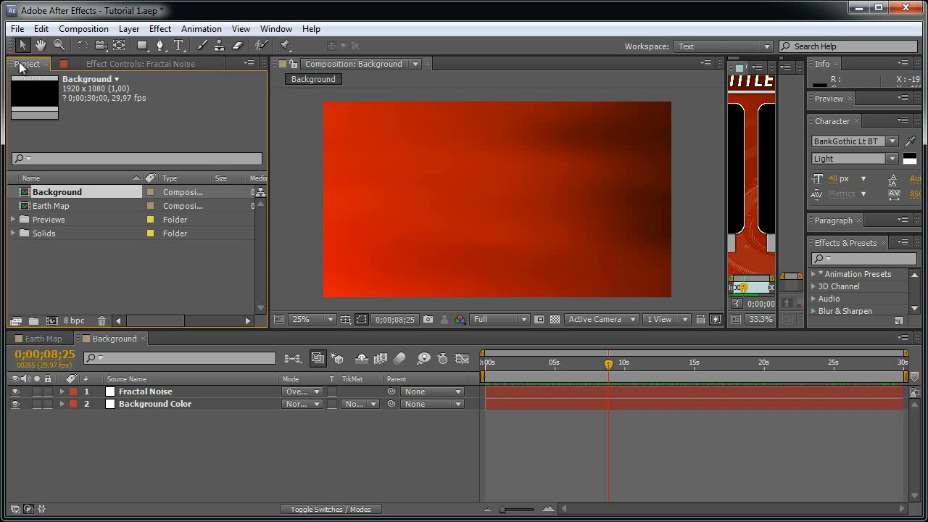
click(29, 339)
click(556, 319)
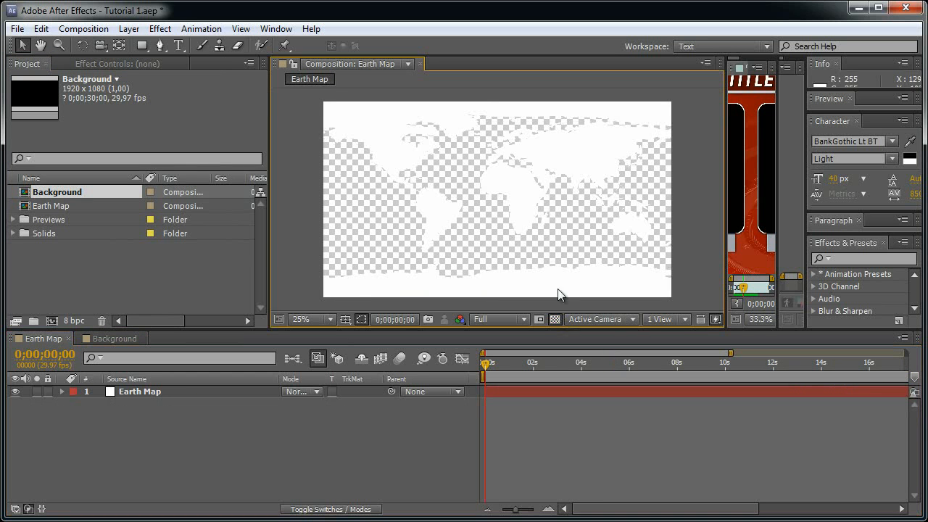
- Apply the Drop Shadow effect to the Earth Map layer
key(period)
key(period)
click(134, 392)
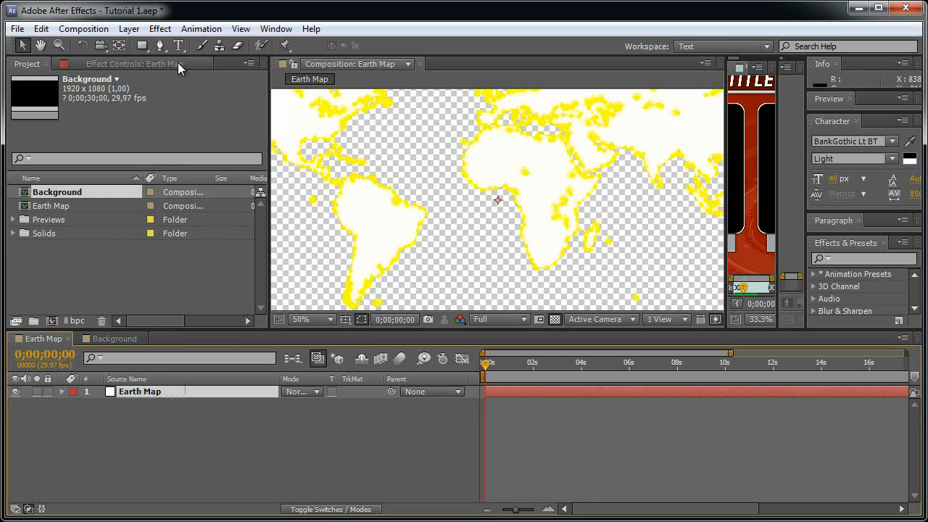
click(160, 29)
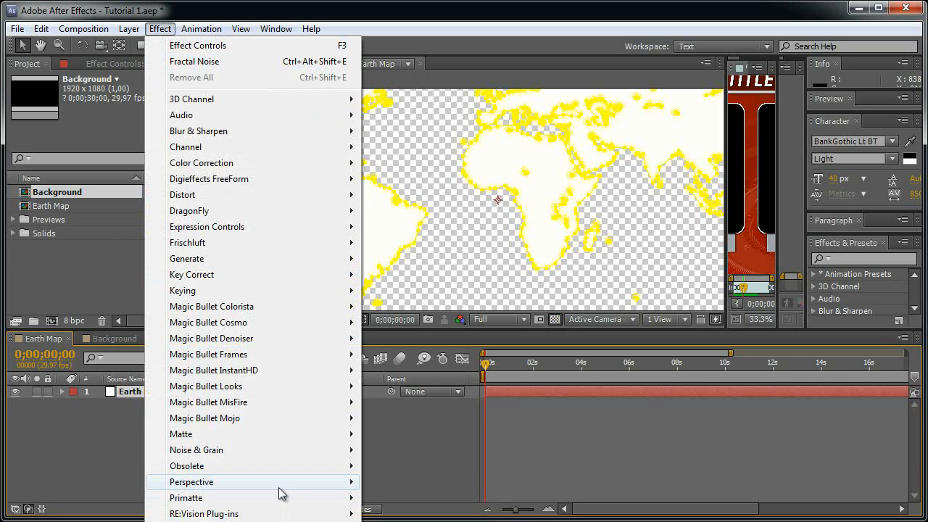
mouse_move(191, 482)
click(406, 521)
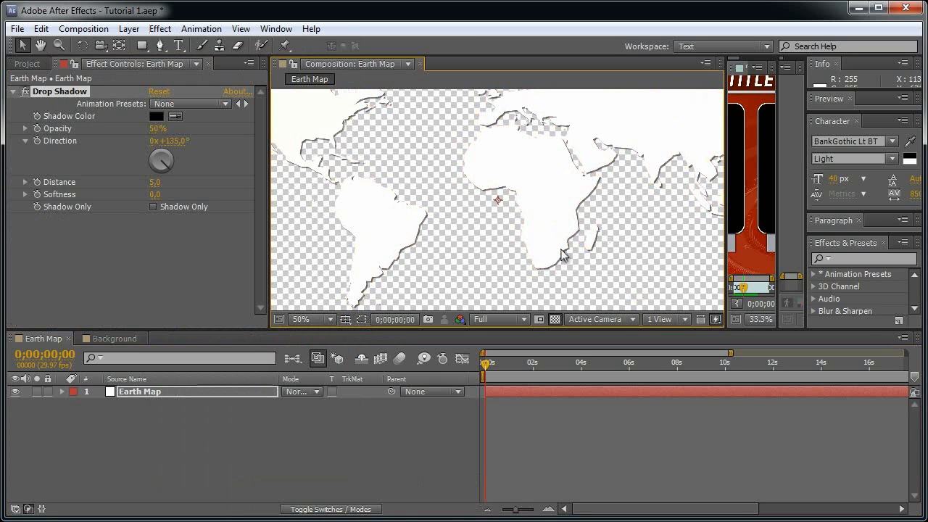
- Set the Earth Map's drop shadow to 80% opacity, distance 0 and softness 30
key(period)
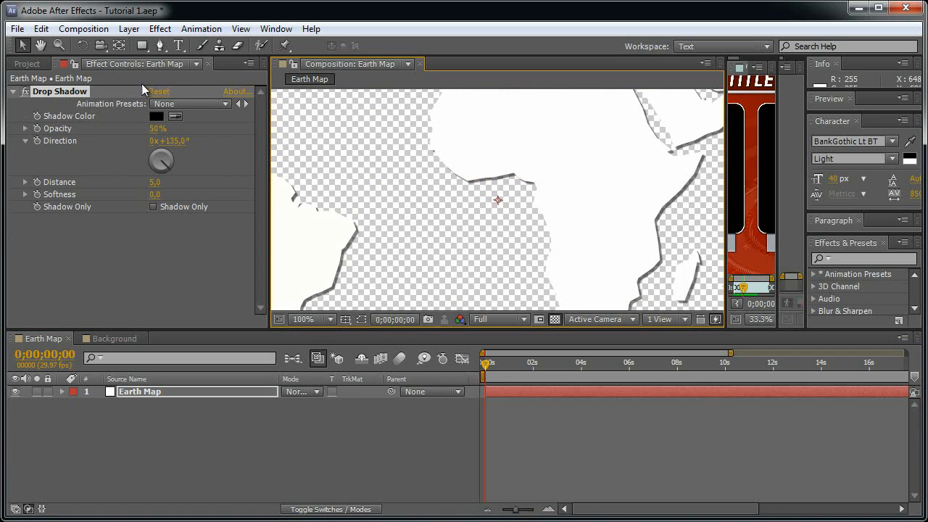
click(155, 129)
text(80)
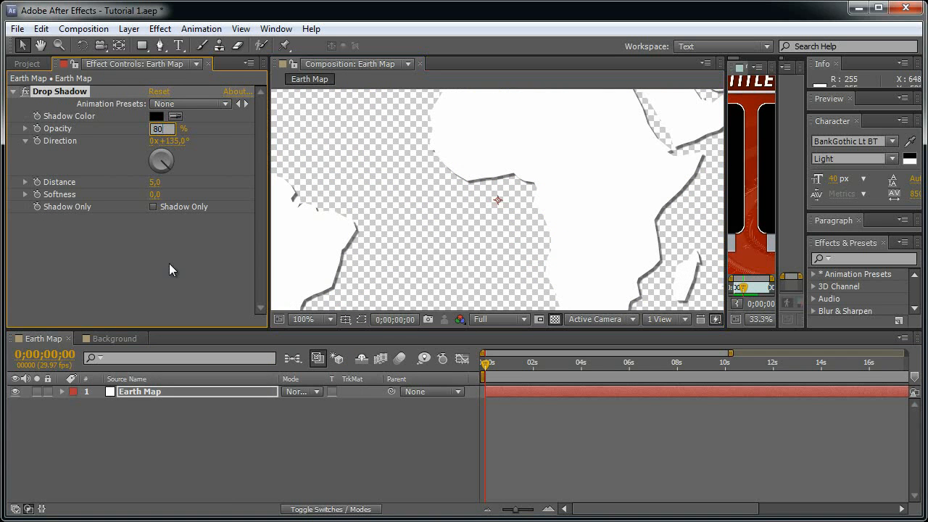
key(Return)
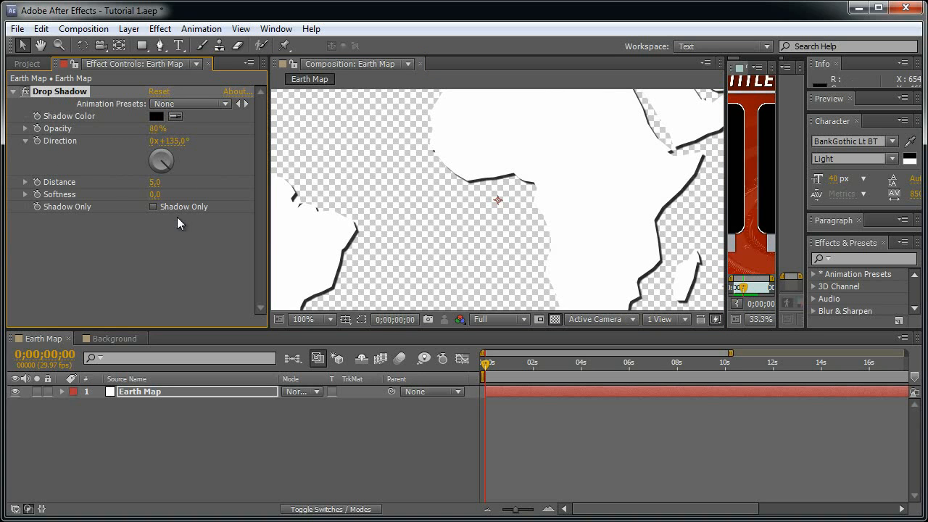
click(154, 182)
text(0)
key(Return)
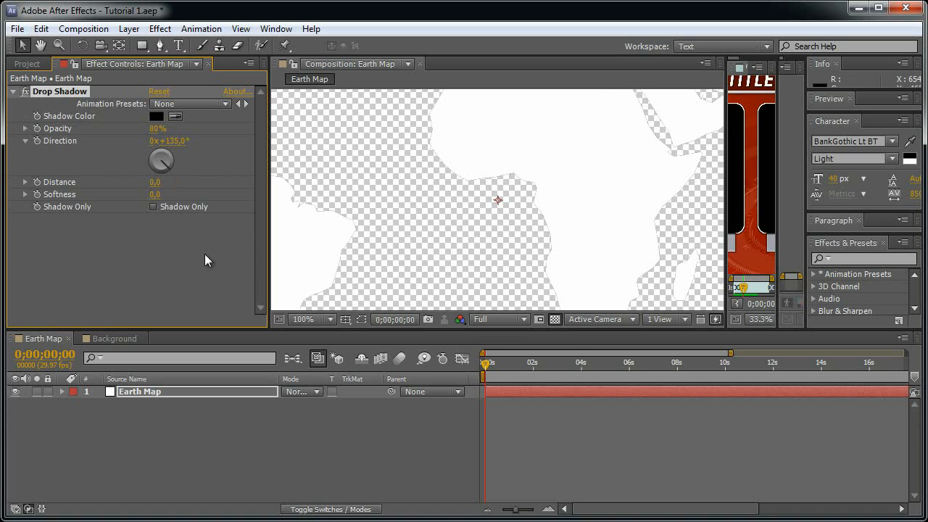
click(155, 194)
key(Return)
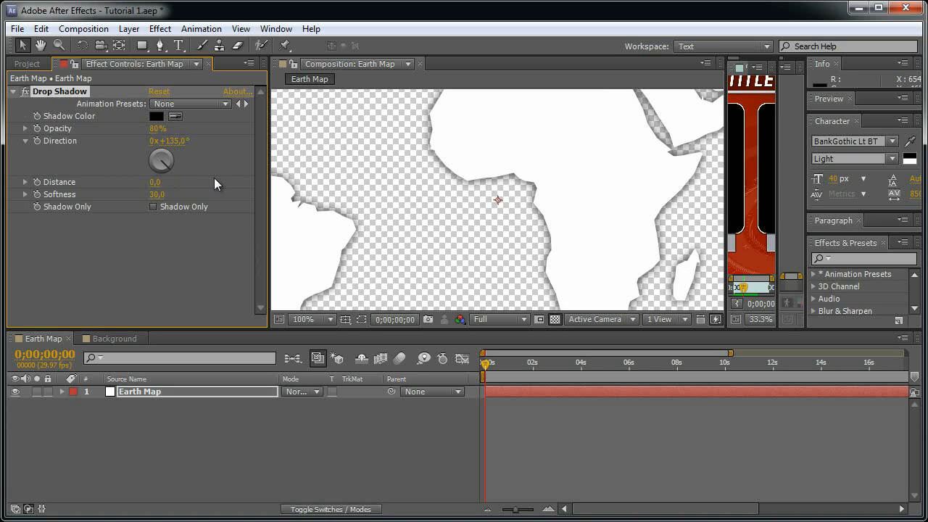
- Examine the soft shadow along the coastlines across the whole Earth map
drag(534, 179, 462, 349)
scroll(518, 256, down, 1)
drag(660, 200, 444, 162)
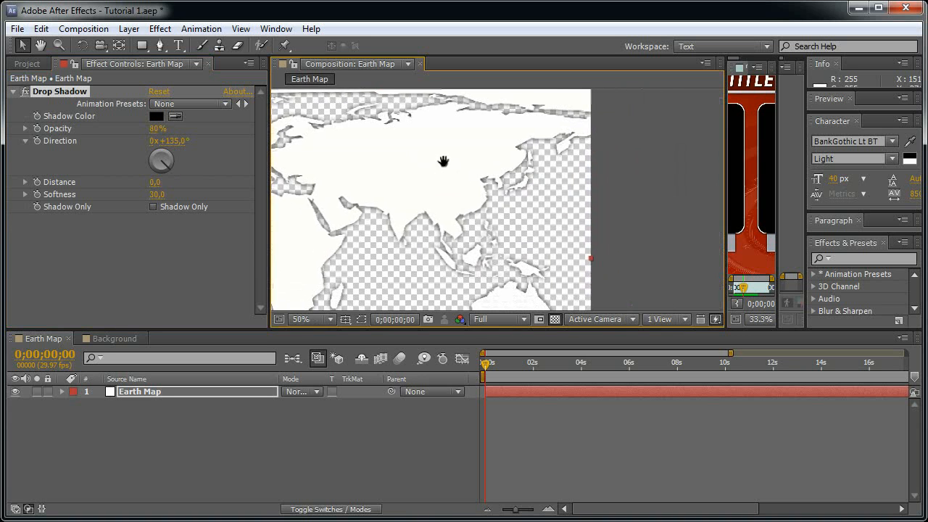
scroll(505, 180, up, 2)
scroll(505, 180, down, 1)
scroll(525, 197, down, 2)
drag(435, 201, 506, 157)
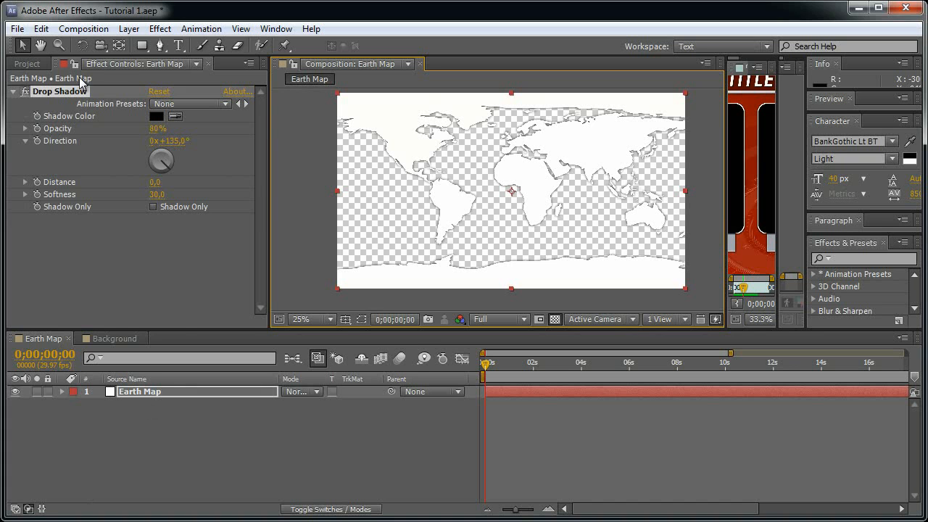
- Create a new composition from the Earth Map composition and name it Earth Map Animation
click(27, 64)
click(86, 279)
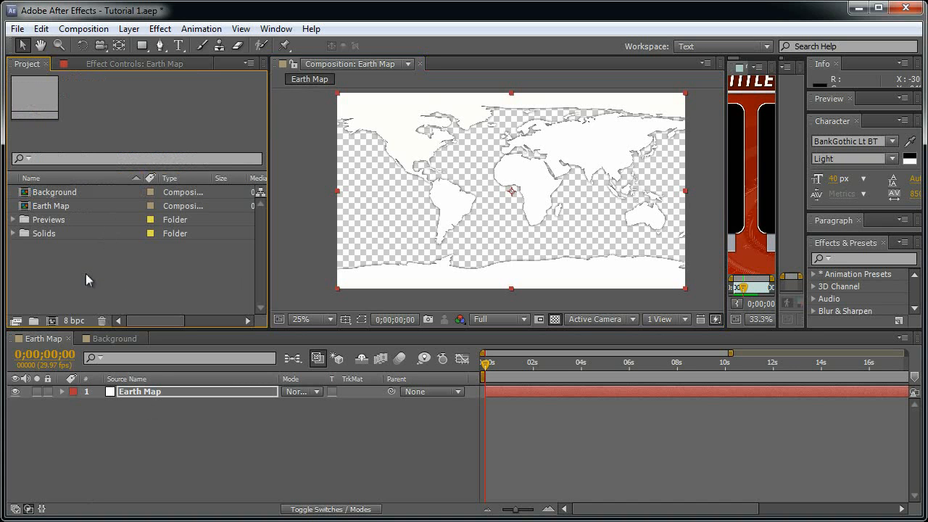
drag(65, 207, 51, 321)
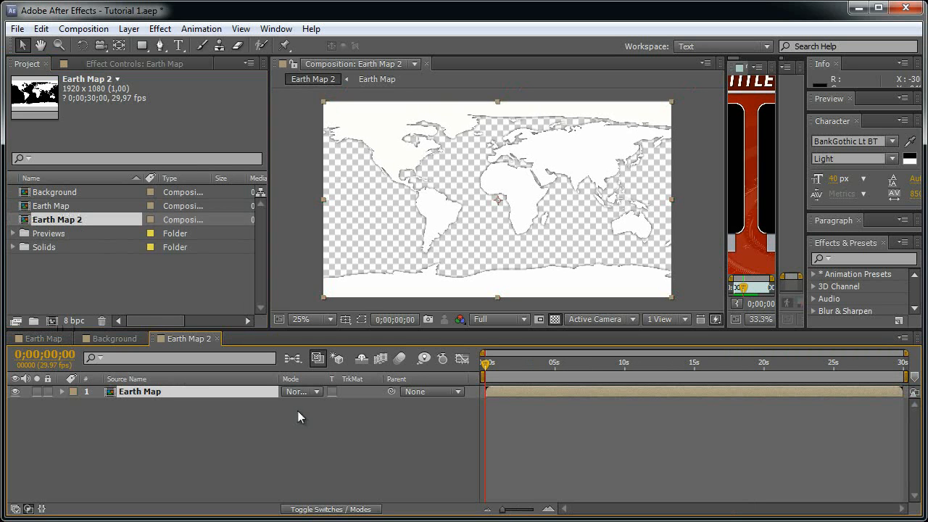
key(ctrl+k)
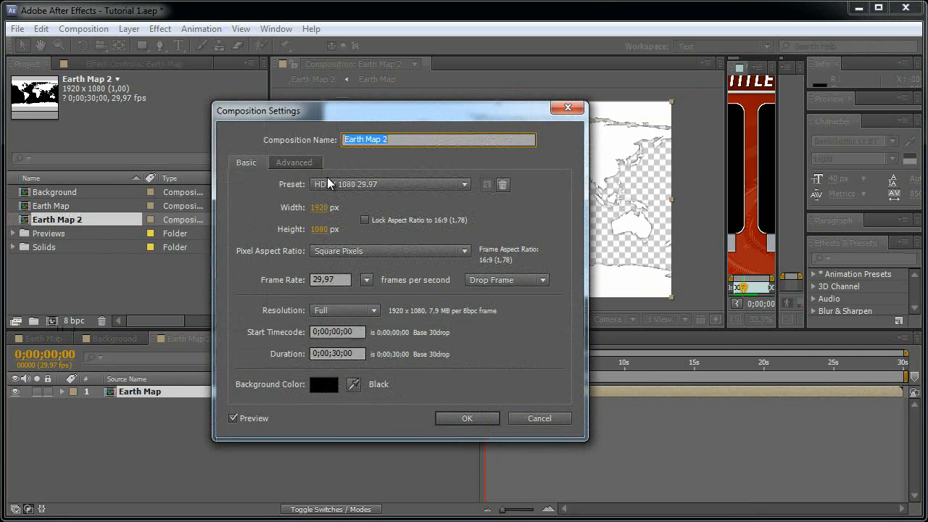
click(414, 141)
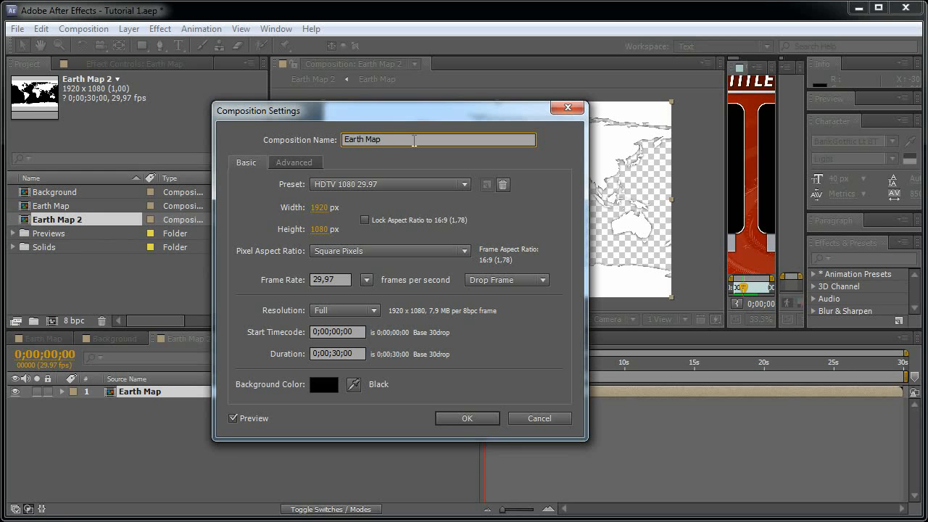
key(Return)
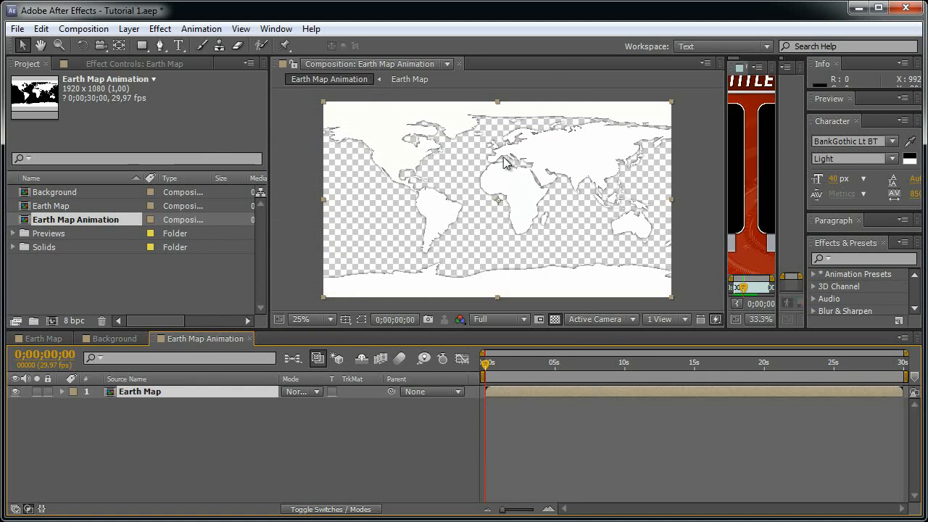
- Apply the Motion Tile effect to the Earth Map layer in the animation composition
click(161, 29)
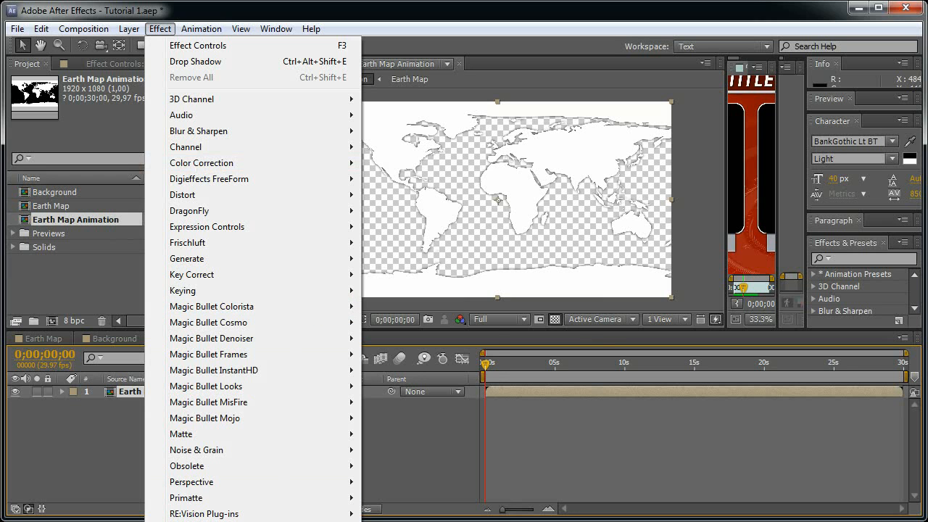
mouse_move(210, 520)
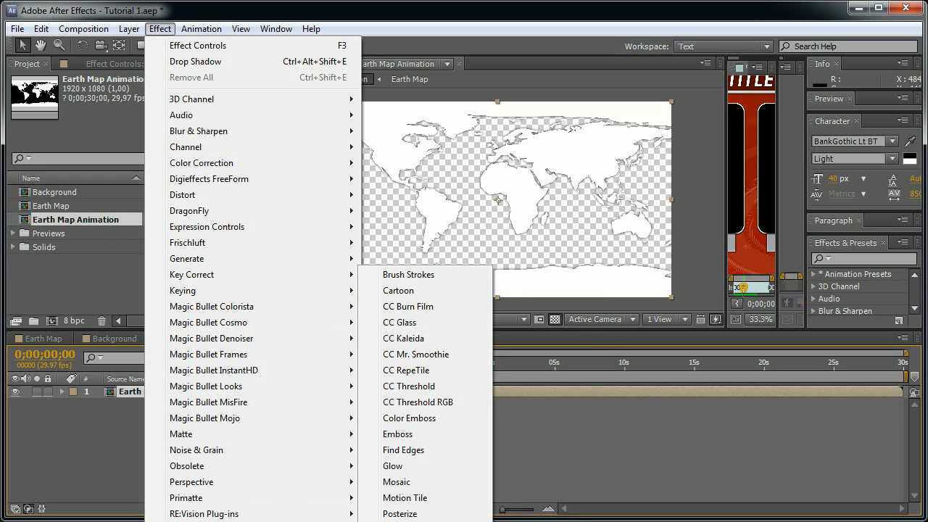
click(409, 498)
mouse_move(489, 376)
mouse_down()
mouse_move(498, 371)
mouse_move(485, 371)
mouse_up()
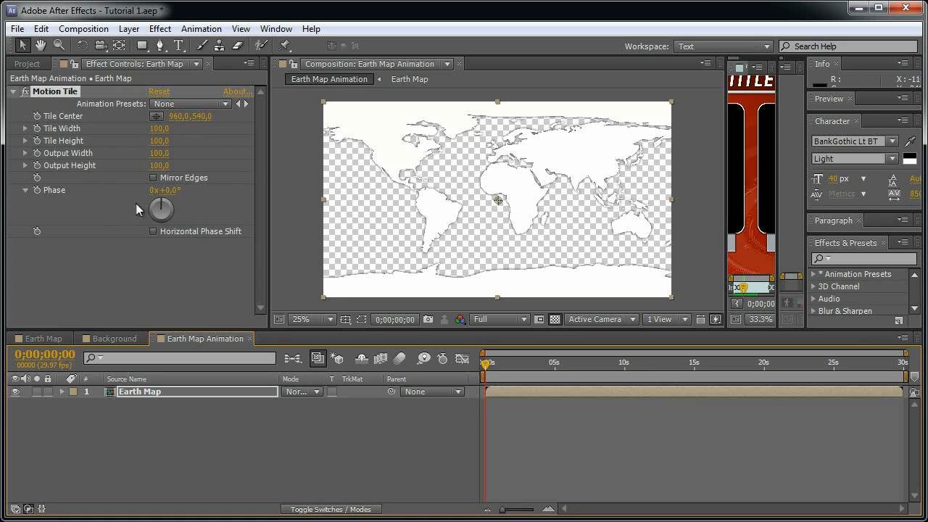
- Try a Motion Tile phase of 68° and undo it, and shift the Earth Map layer horizontally to position 1746, 540
drag(160, 204, 221, 192)
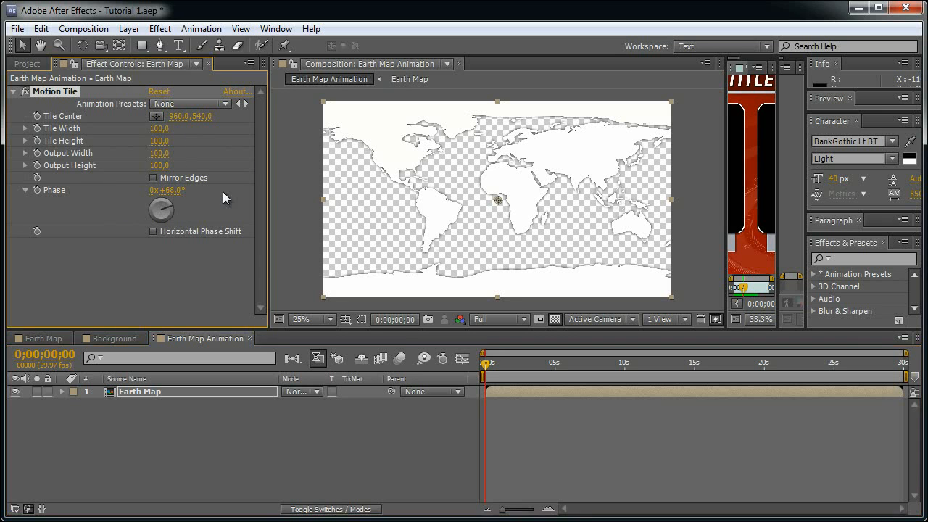
key(ctrl+z)
key(p)
drag(290, 404, 348, 407)
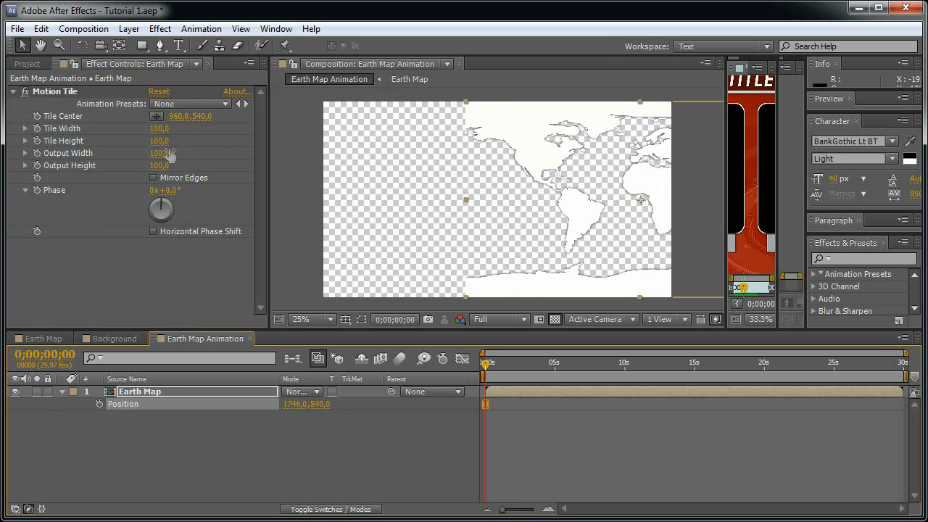
- Try a tile width of 37 and tile height of 29 in Motion Tile, and undo both changes
drag(160, 133, 130, 141)
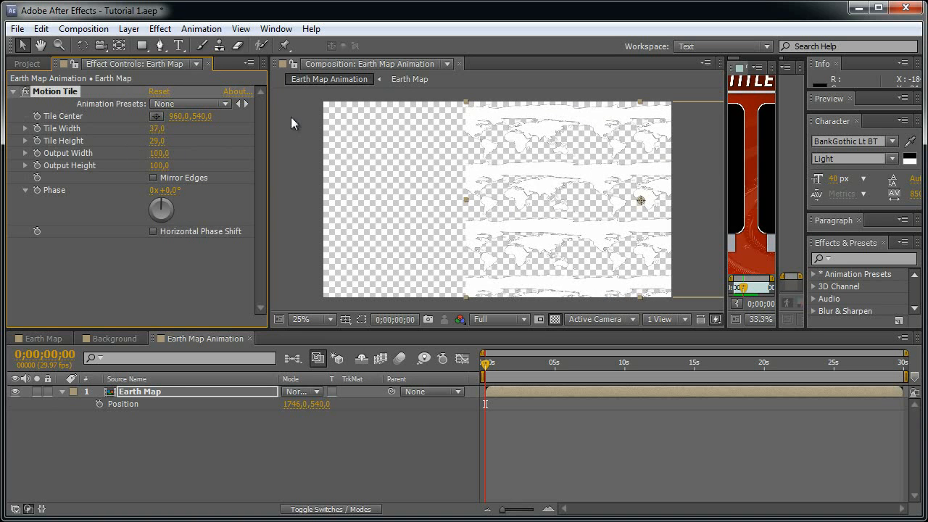
key(ctrl+z)
key(ctrl+z)
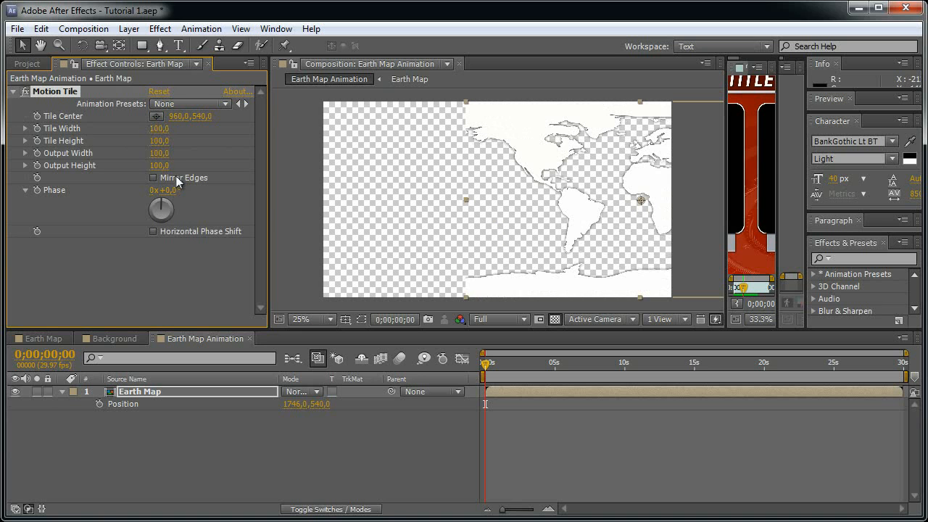
- Try Mirror Edges with a Motion Tile output width of about 460, and restore the output width to 100 with mirroring off
click(153, 178)
drag(158, 153, 176, 155)
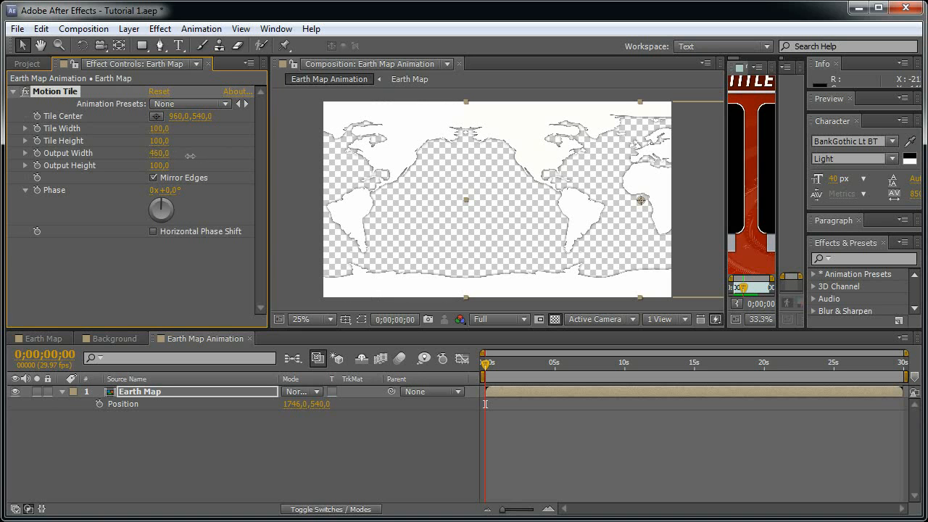
click(159, 154)
text(100)
key(Return)
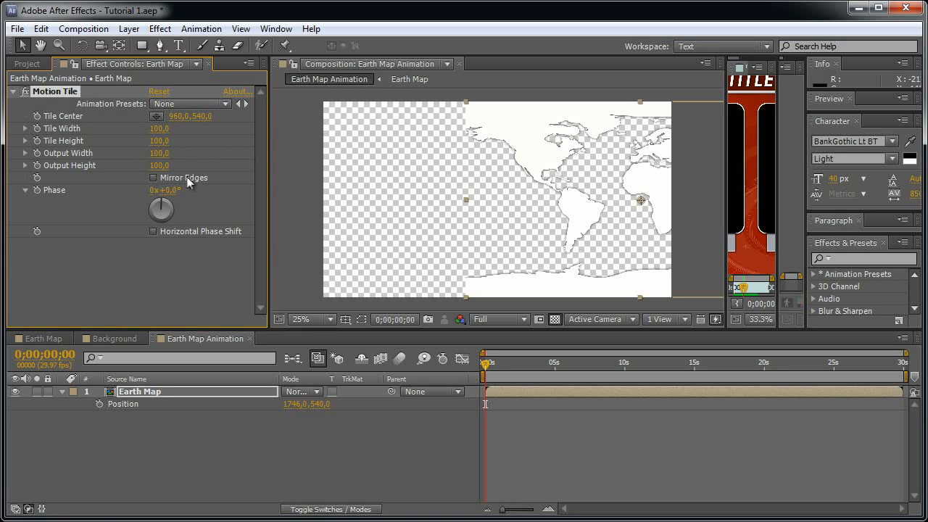
- Reset the Earth Map layer's position to its default
right_click(174, 406)
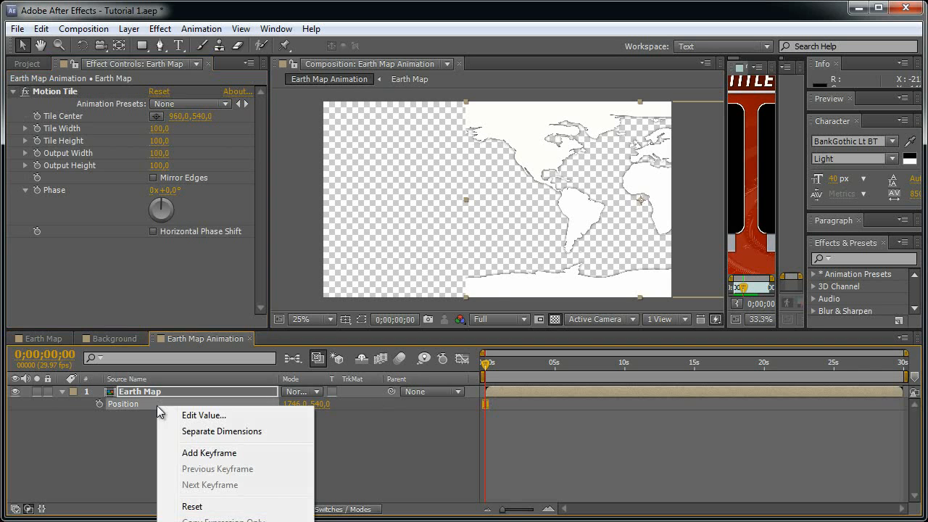
click(234, 503)
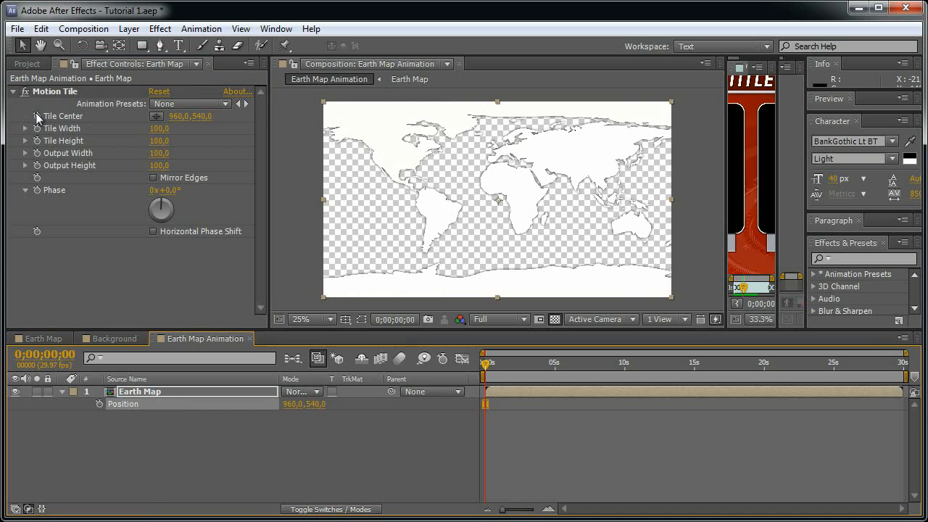
- Keyframe Motion Tile's Tile Center from 960, 540 at 0;00;00;00 to 2880, 540 at 0;00;29;29 and preview the map's scroll
click(37, 116)
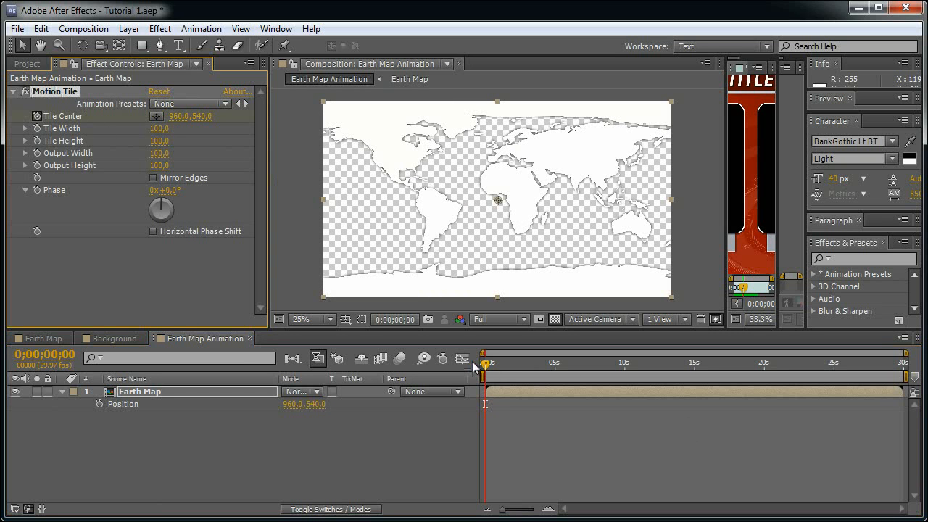
drag(479, 364, 903, 365)
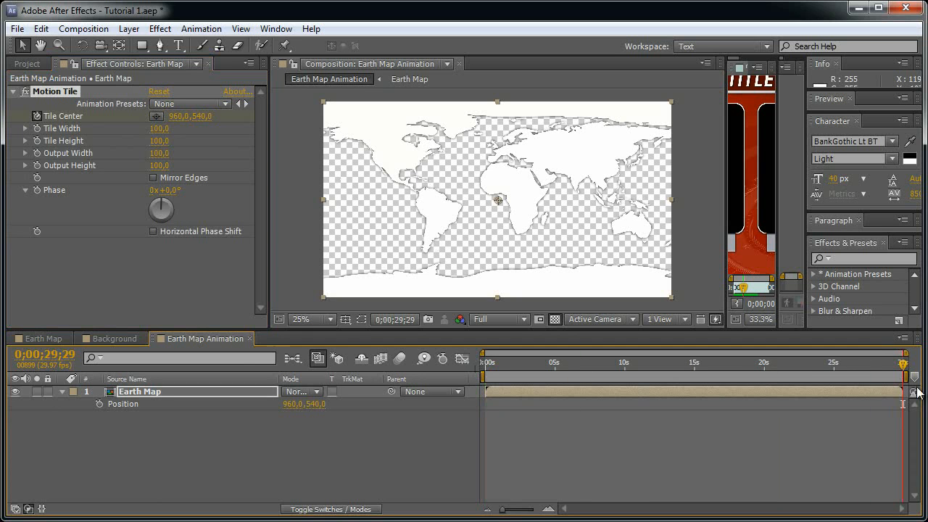
click(177, 115)
text(2880)
key(Return)
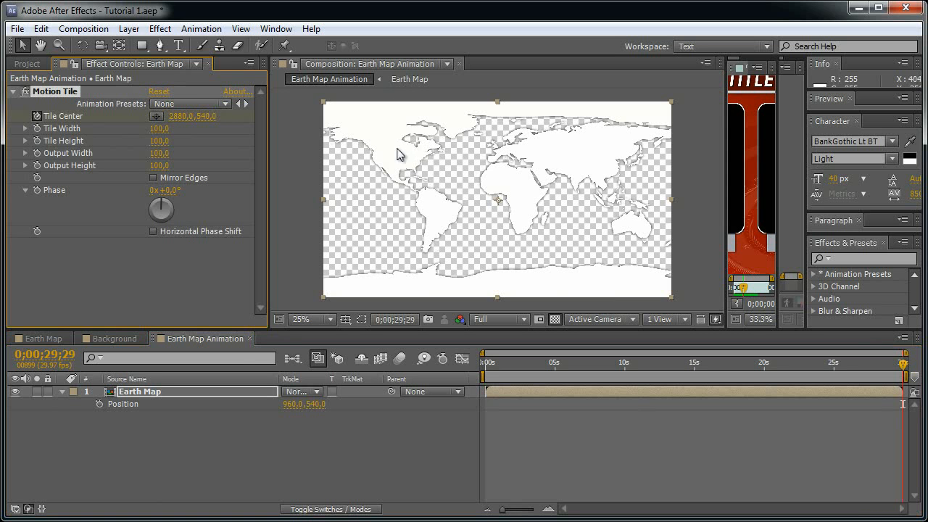
drag(899, 368, 268, 399)
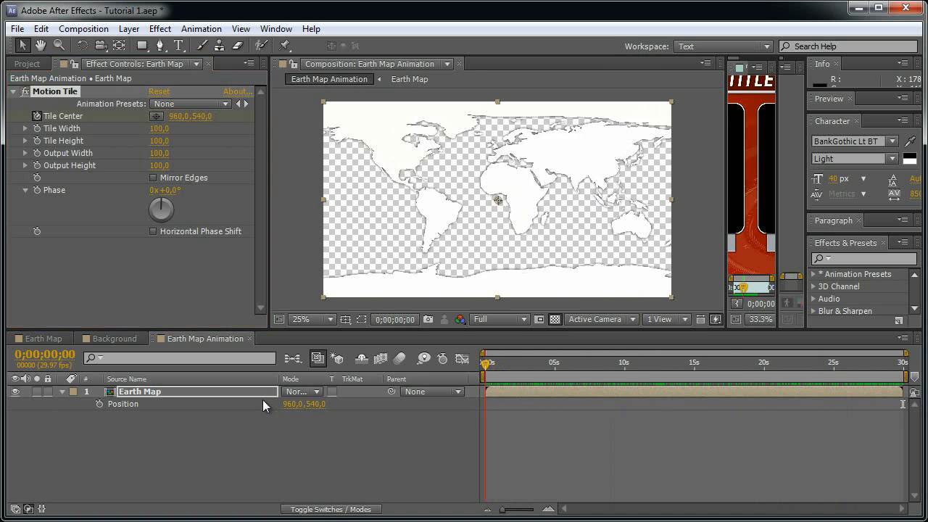
drag(484, 363, 742, 362)
drag(548, 372, 330, 385)
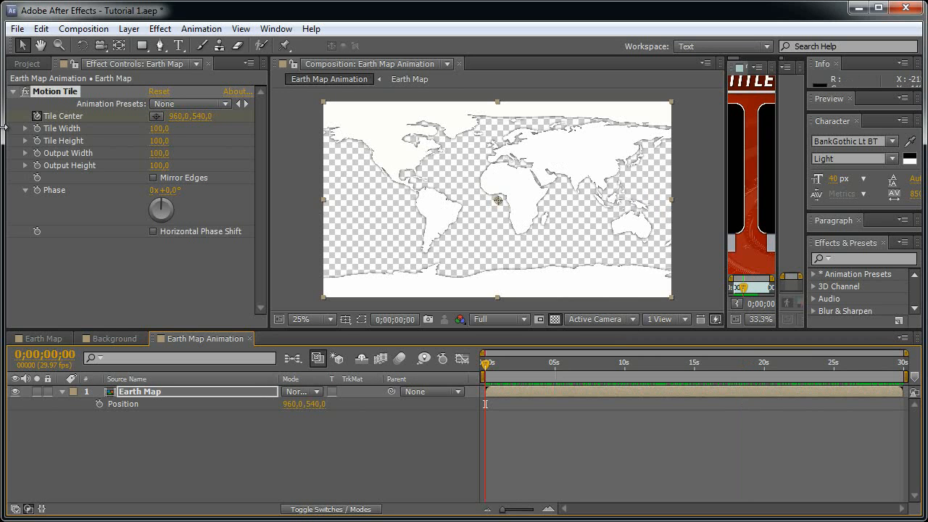
- Apply the Ramp effect to the Earth Map layer and collapse the Motion Tile settings
click(233, 391)
click(160, 28)
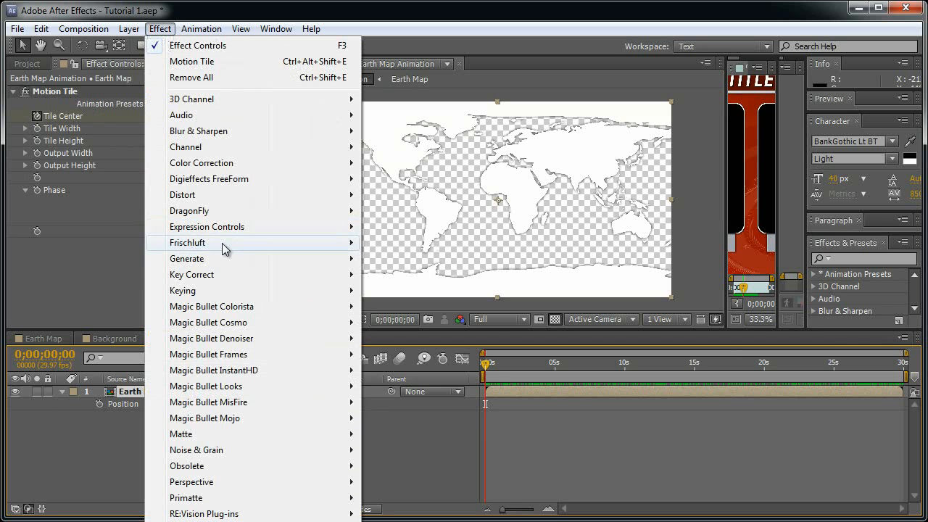
mouse_move(233, 258)
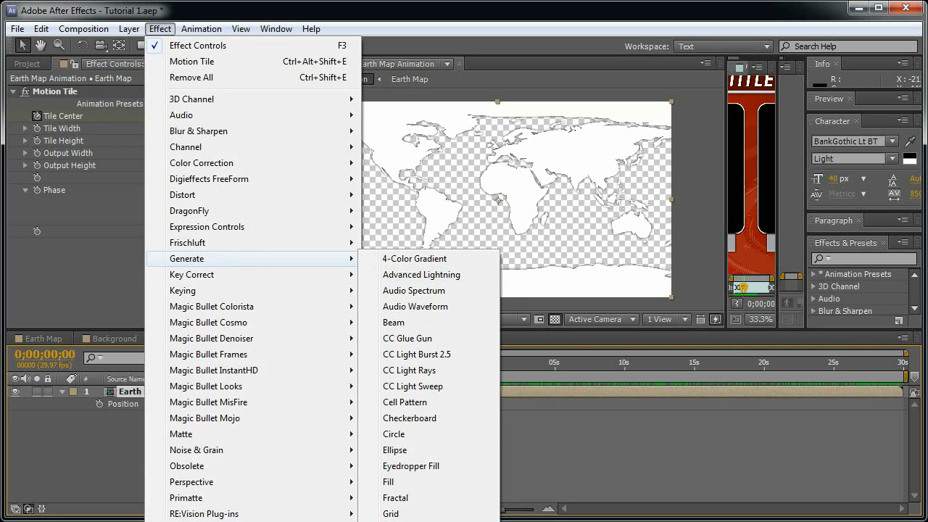
click(406, 521)
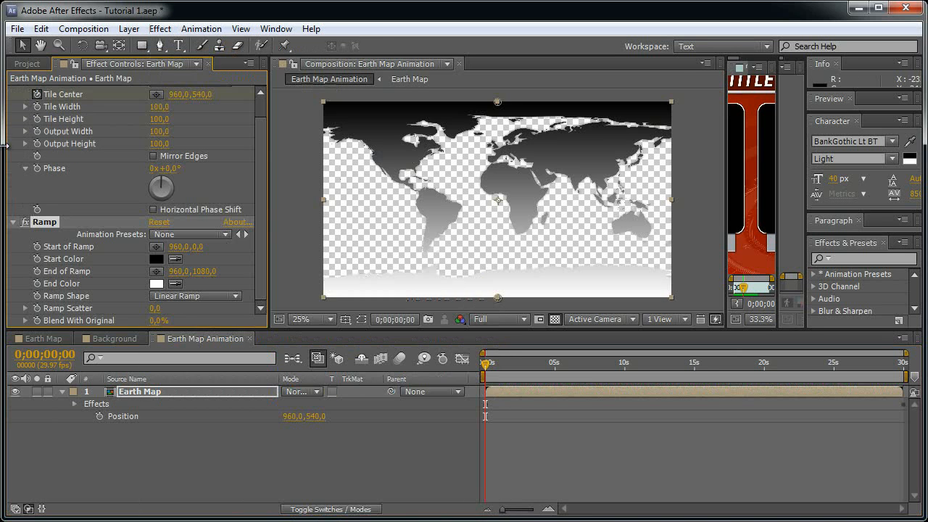
scroll(21, 106, up, 1)
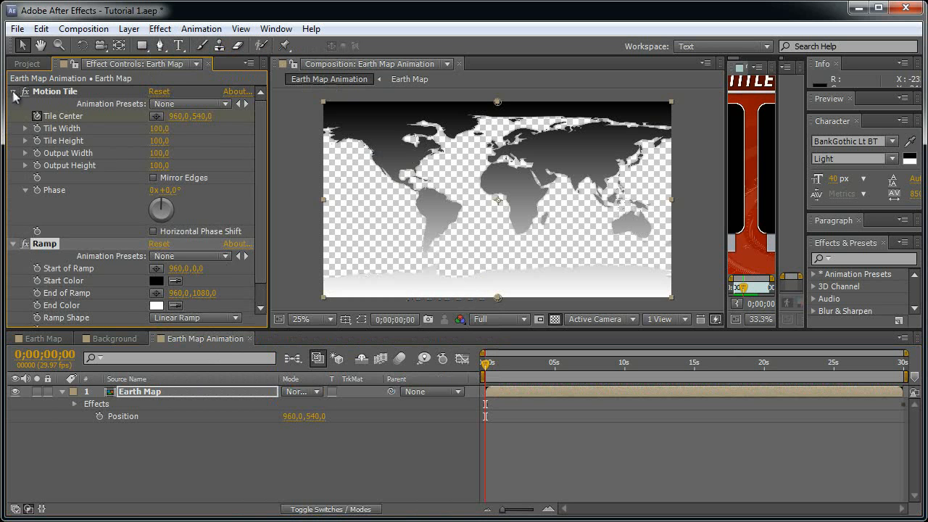
click(13, 93)
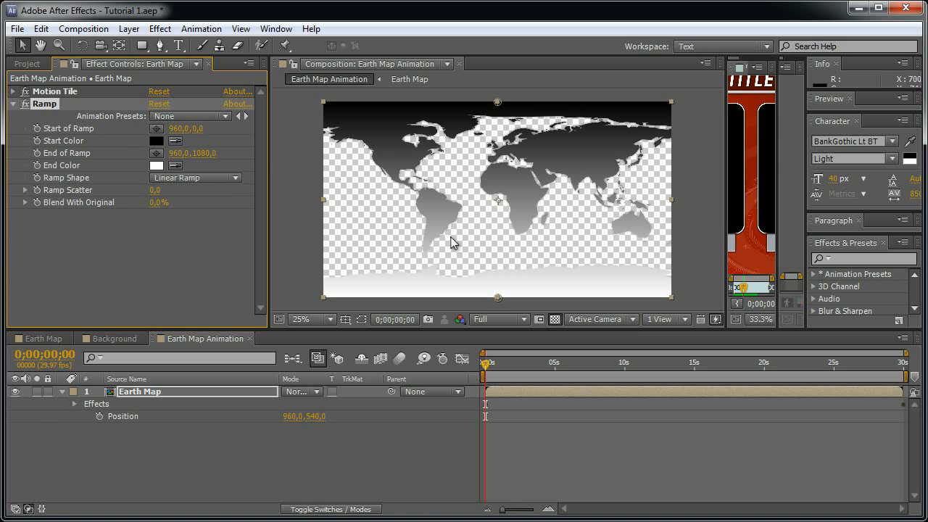
- Set the Ramp effect's start point to -300, -196
drag(202, 129, 164, 139)
click(183, 128)
text(-300)
key(Return)
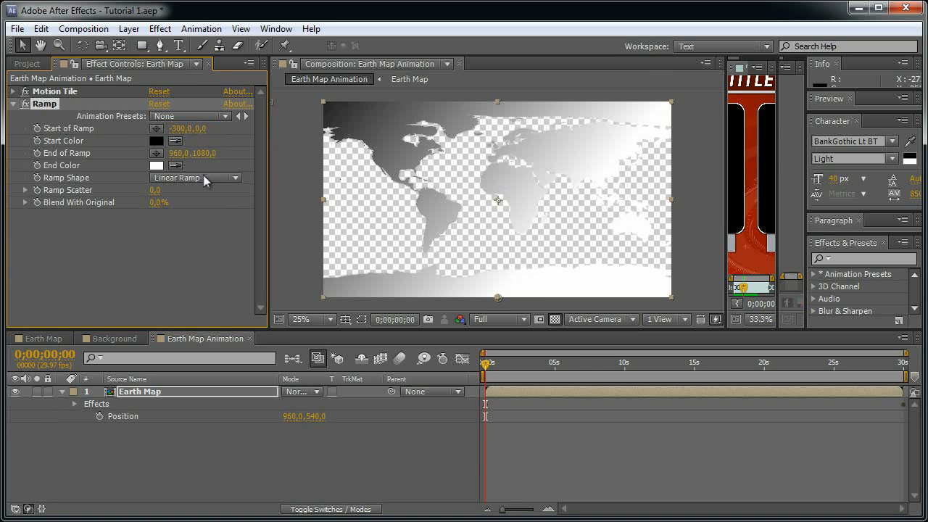
drag(200, 131, 191, 129)
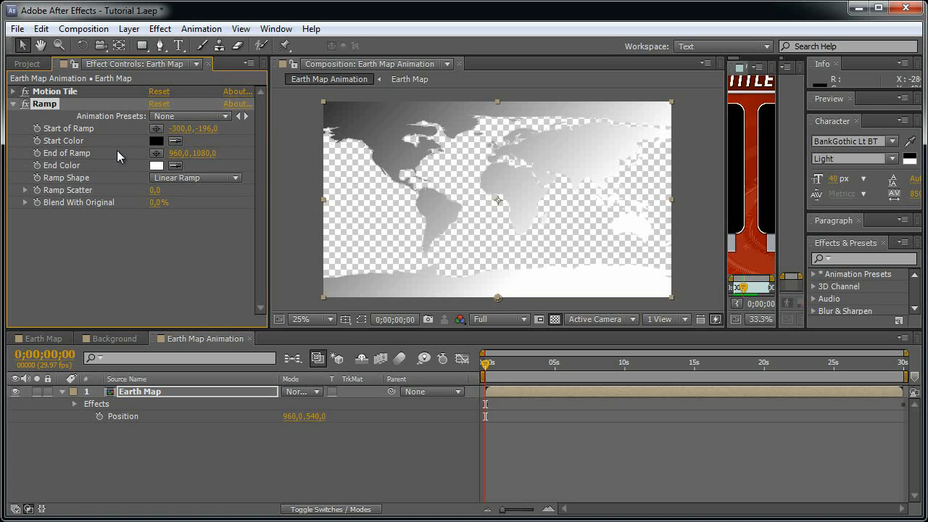
- Set the Ramp's start color to hex 881401
click(155, 140)
drag(368, 164, 340, 209)
click(475, 404)
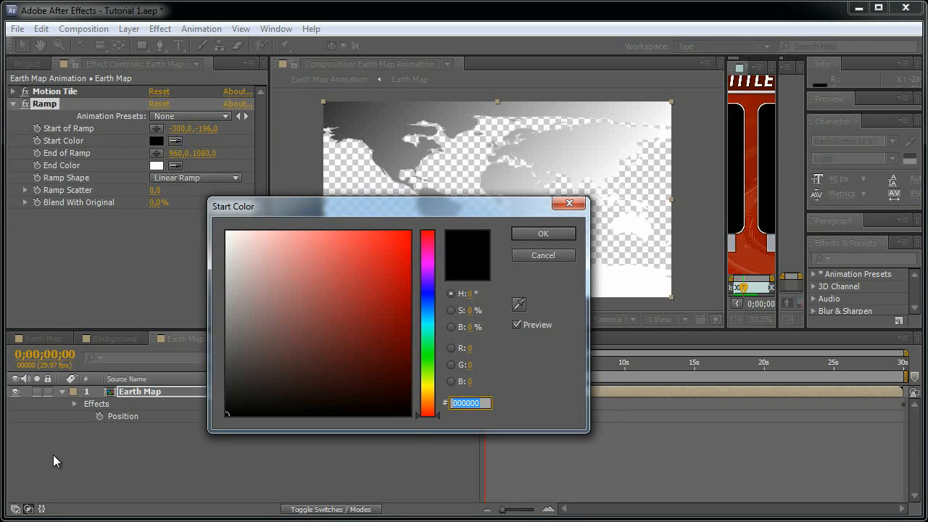
text(881)
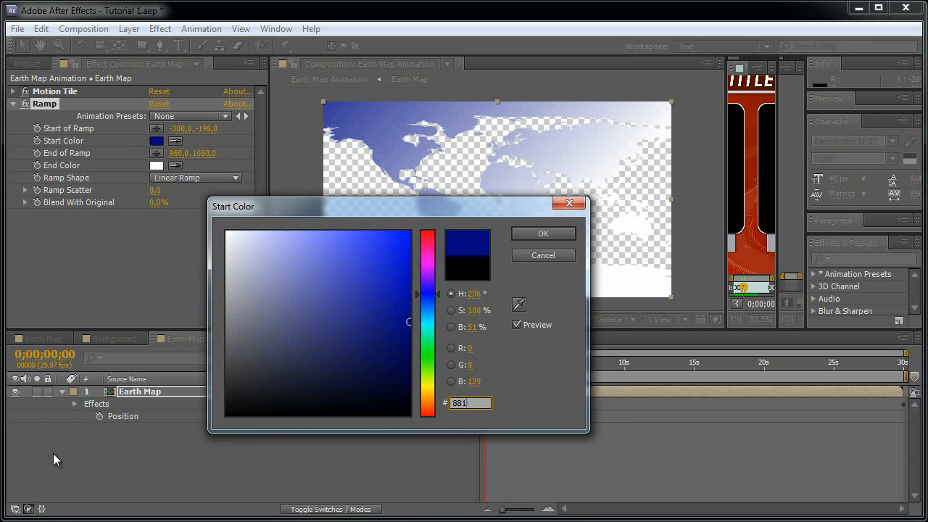
text(401)
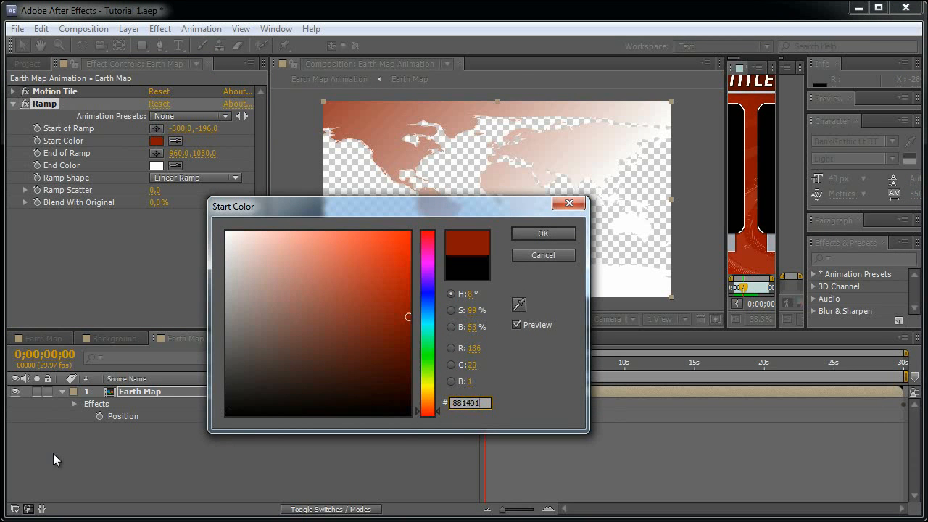
click(543, 234)
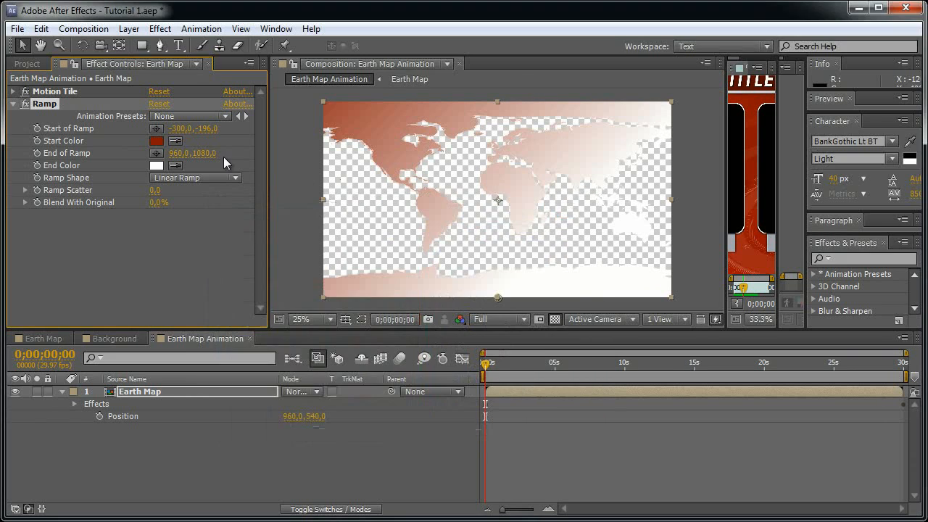
- Set the Ramp's end color to hex 4D0000 and check the colored map over time
click(157, 166)
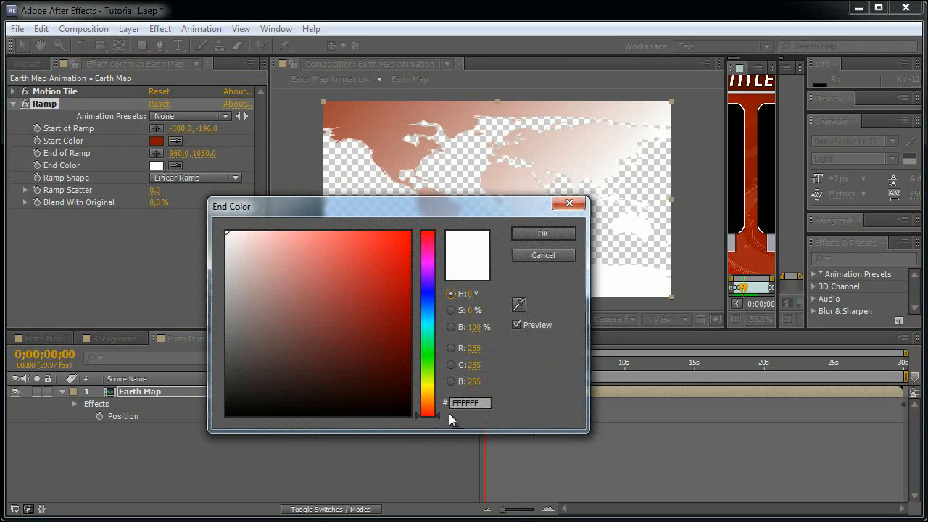
click(487, 403)
text(004D00)
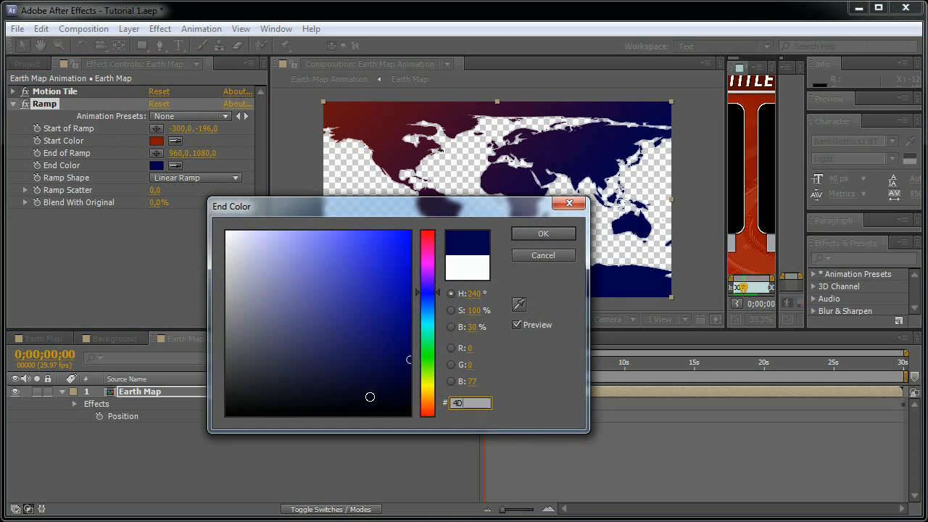
text(0000)
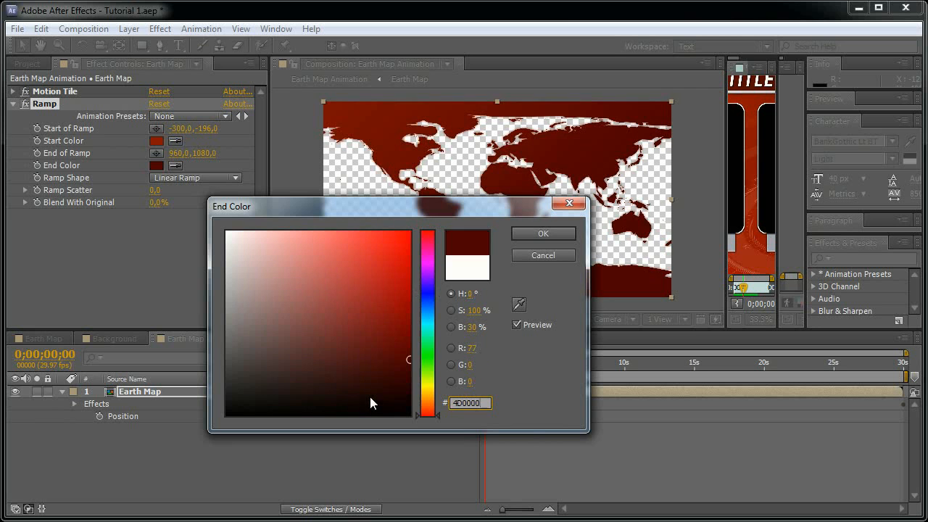
click(549, 233)
key(slash)
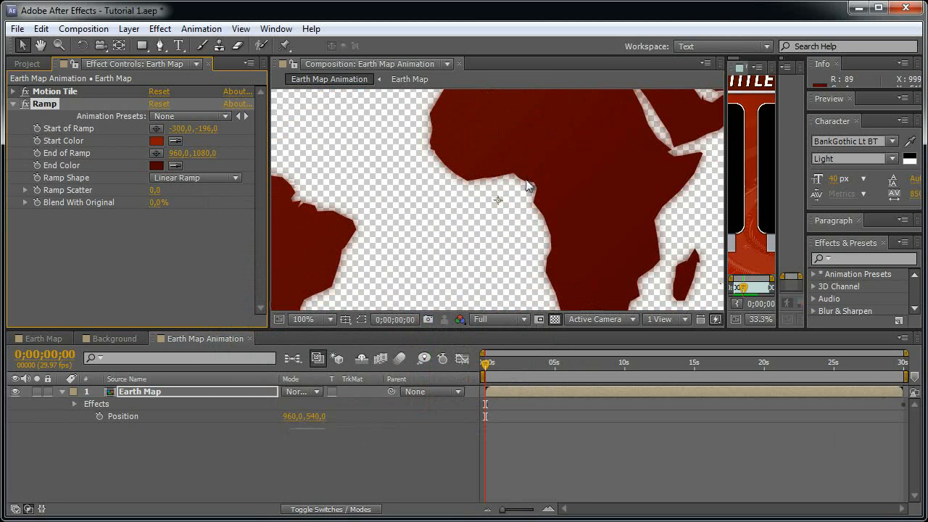
key(comma)
key(comma)
drag(513, 359, 484, 373)
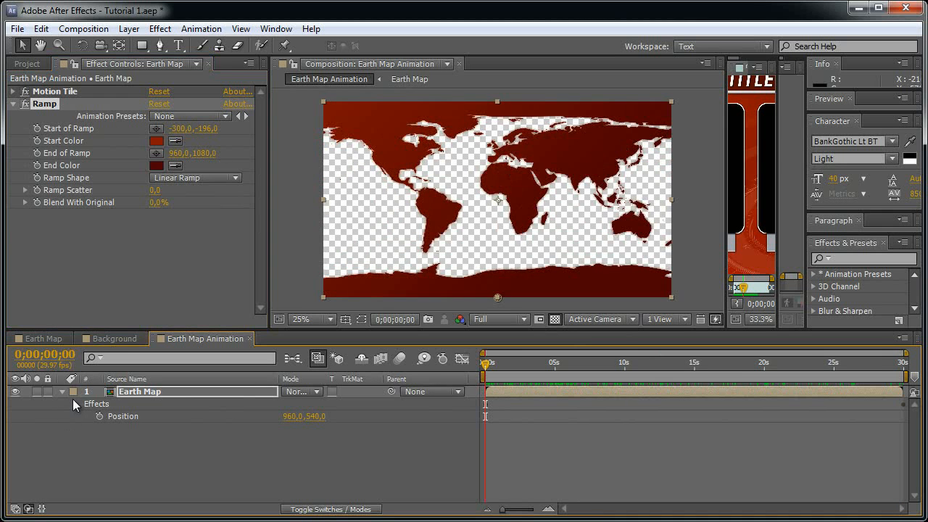
- Check the Background composition's animation, and create a new composition named Main with the HDTV 1080 29.97 preset
click(114, 338)
drag(592, 371, 672, 445)
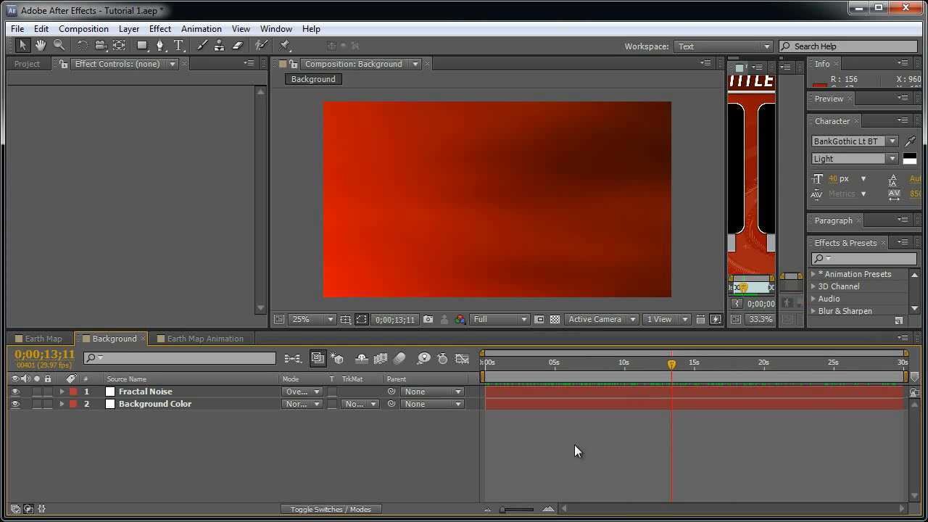
key(ctrl+n)
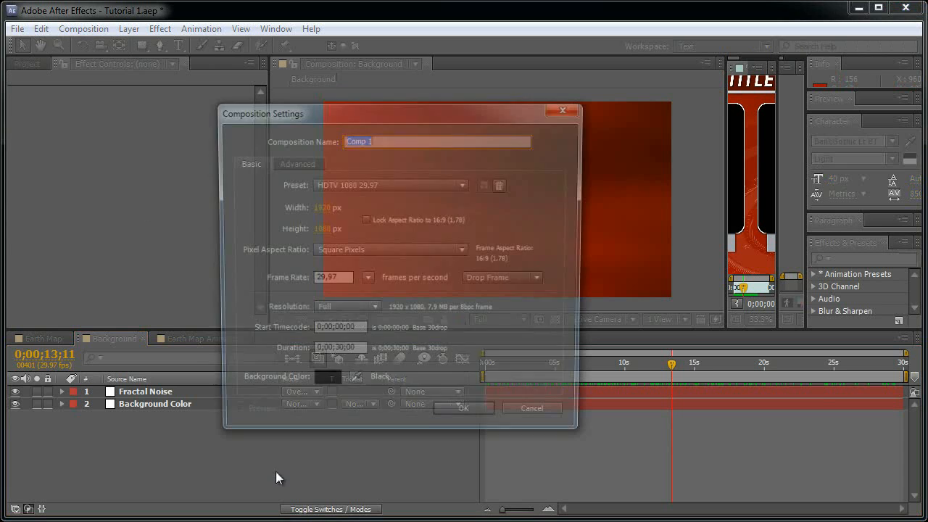
text(Main)
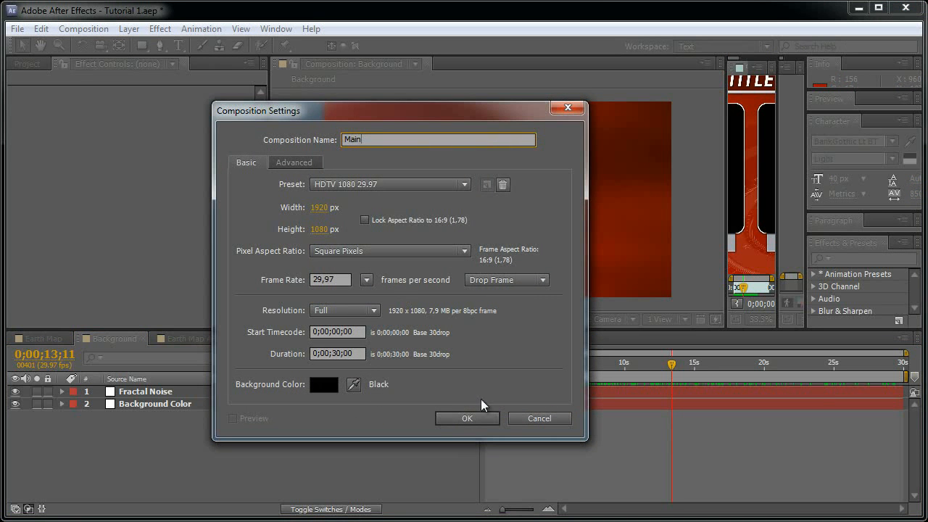
click(482, 418)
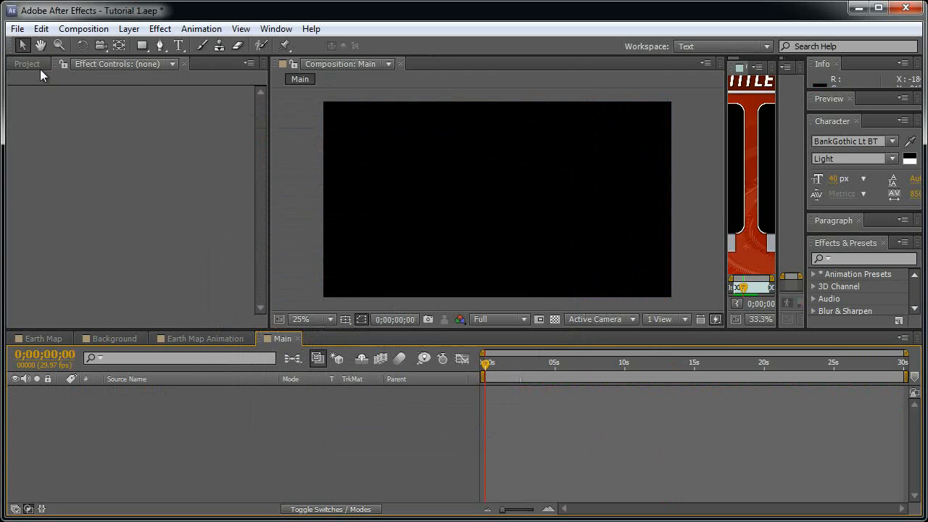
- Add the Background and Earth Map Animation compositions to Main, with the map layer on top, and preview around 0;00;13;28
click(40, 67)
drag(74, 193, 207, 397)
drag(73, 220, 234, 392)
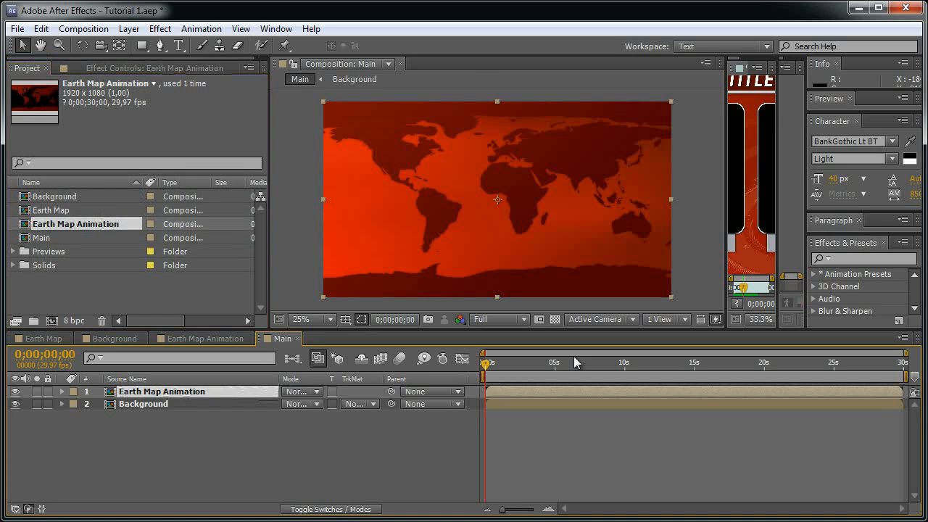
drag(486, 364, 800, 377)
drag(683, 362, 680, 362)
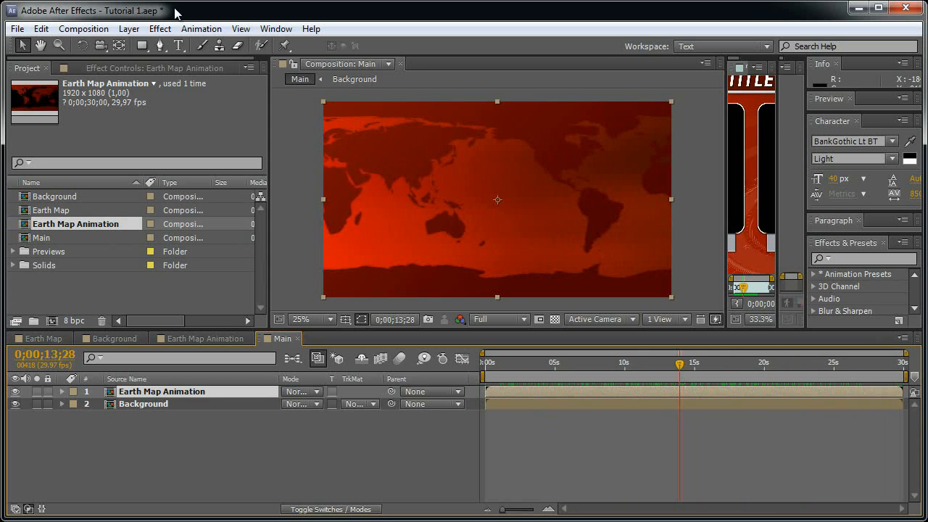
- Apply Fast Blur to the Earth Map Animation layer with Blurriness 12 and Repeat Edge Pixels on, and compare it with the effect disabled
click(160, 29)
mouse_move(238, 133)
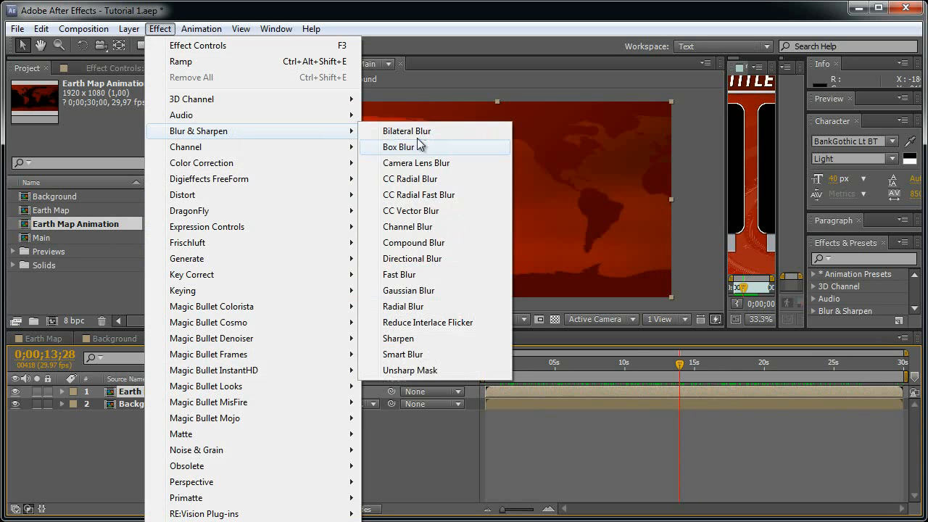
click(430, 277)
click(155, 120)
text(12)
key(Return)
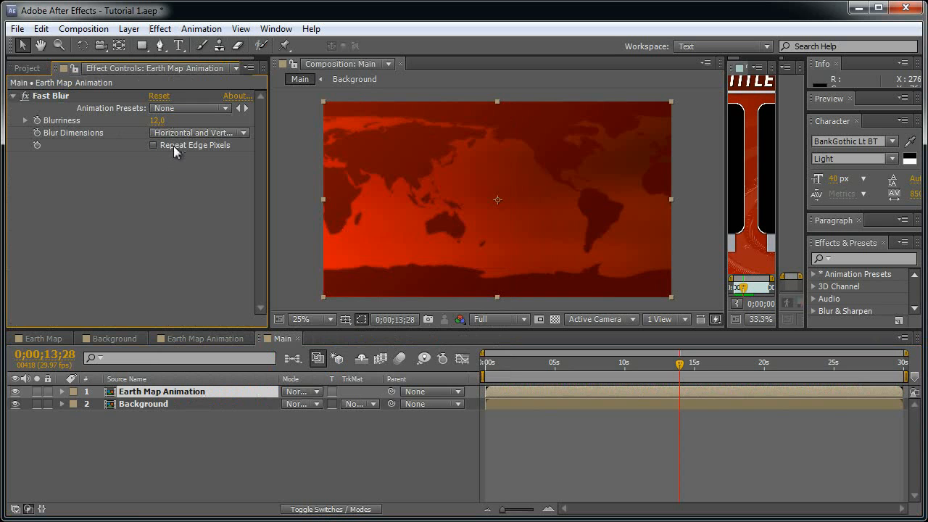
click(174, 146)
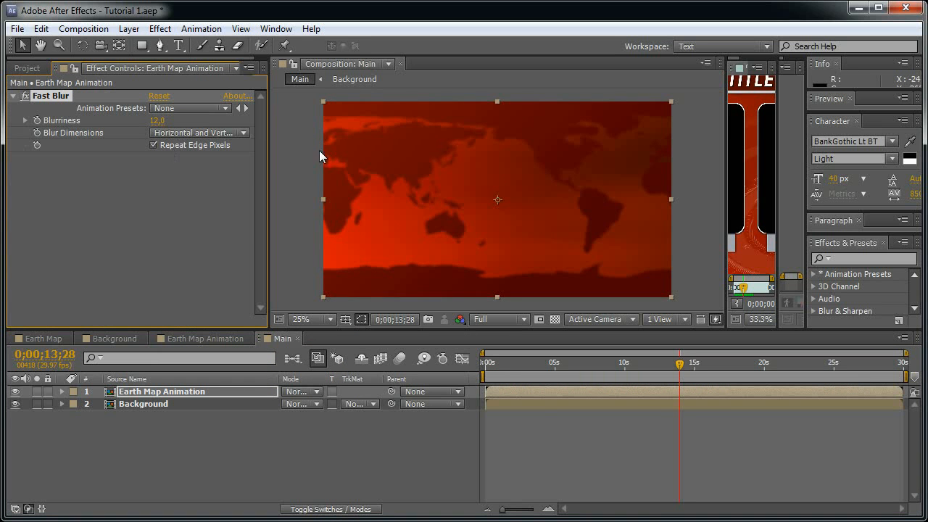
key(period)
click(26, 96)
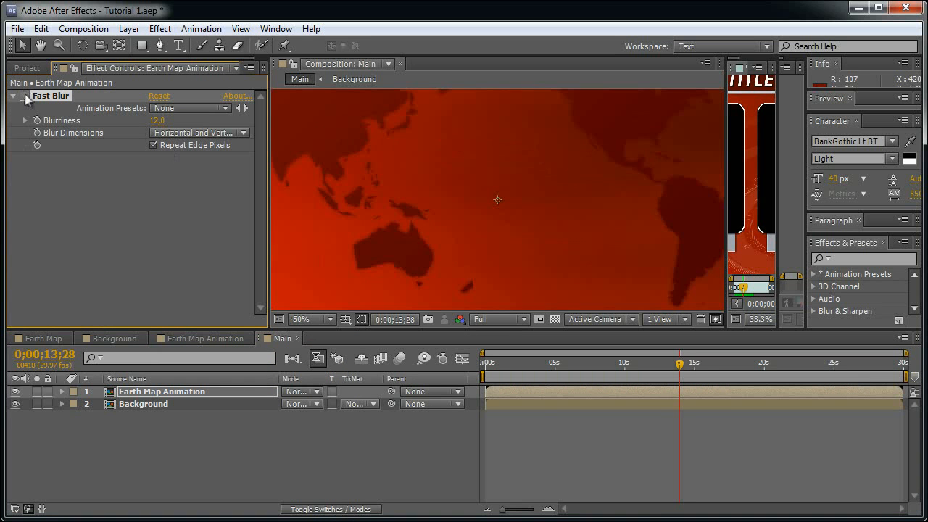
click(25, 96)
key(comma)
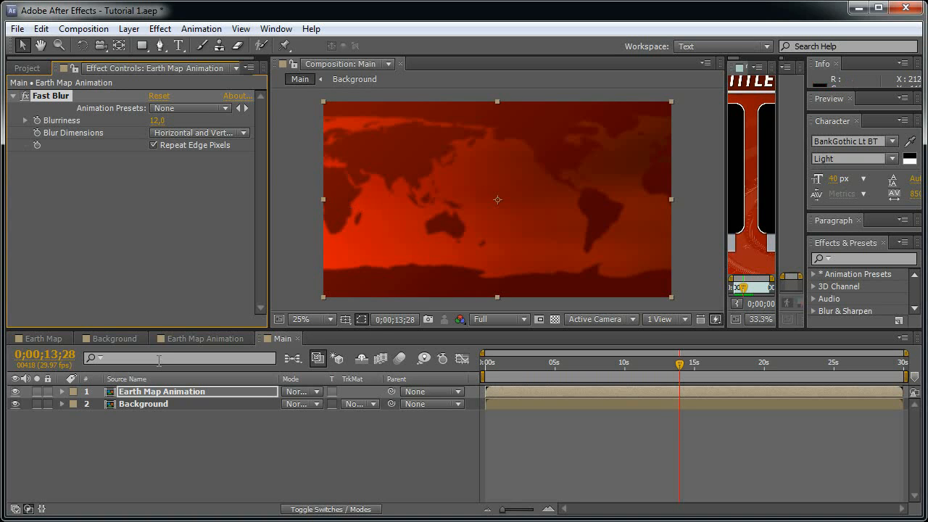
- Draw a closed oval mask on the Earth Map Animation layer, over the lower middle and right part of the map
click(146, 396)
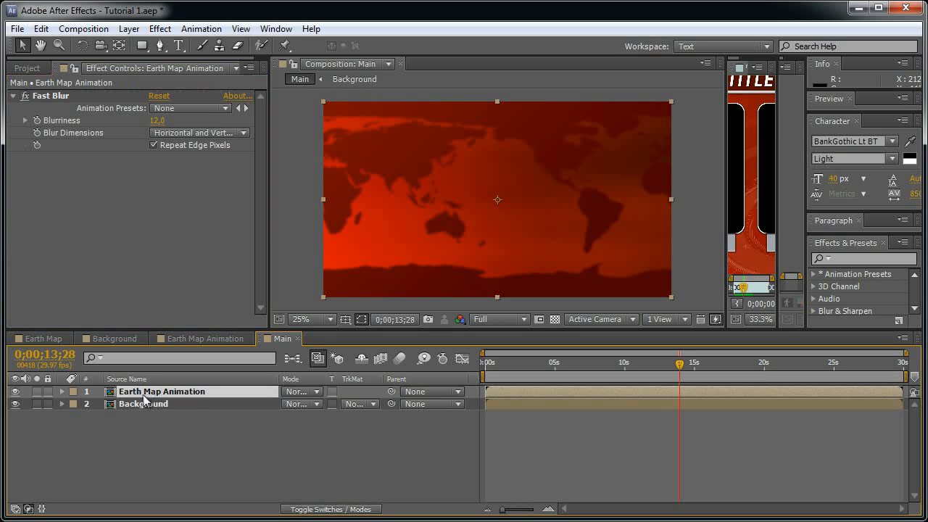
click(160, 45)
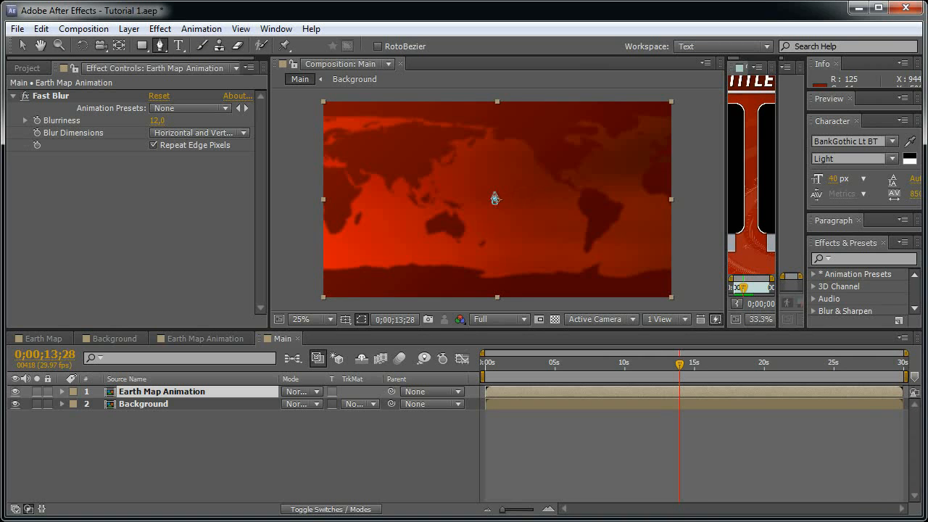
drag(493, 193, 532, 176)
drag(642, 207, 667, 247)
drag(556, 288, 502, 300)
drag(424, 270, 417, 246)
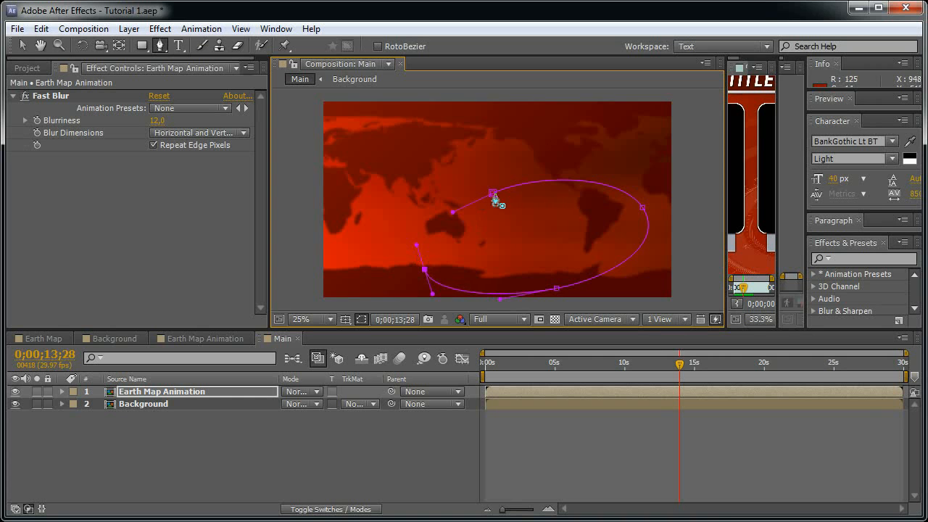
drag(494, 196, 498, 201)
- Set the oval mask on Earth Map Animation to Subtract mode with a Mask Feather of 200 pixels
key(m)
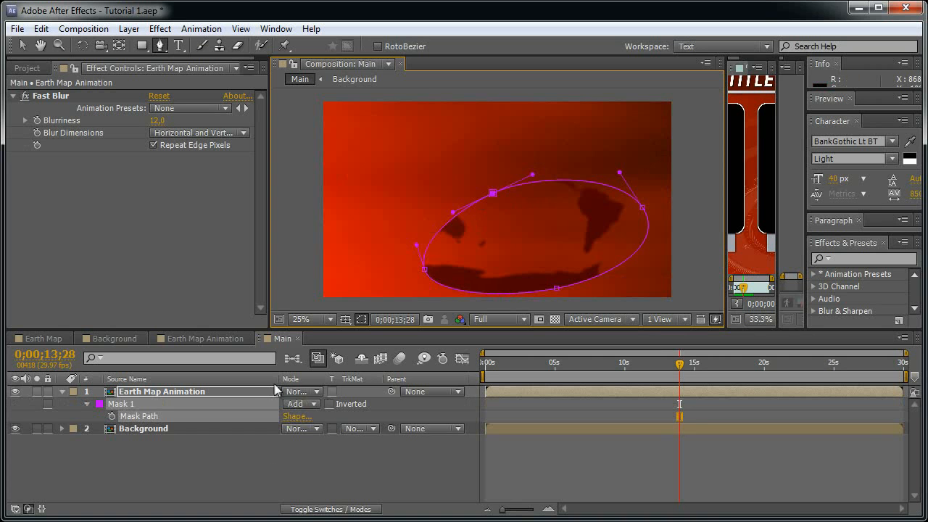
click(304, 404)
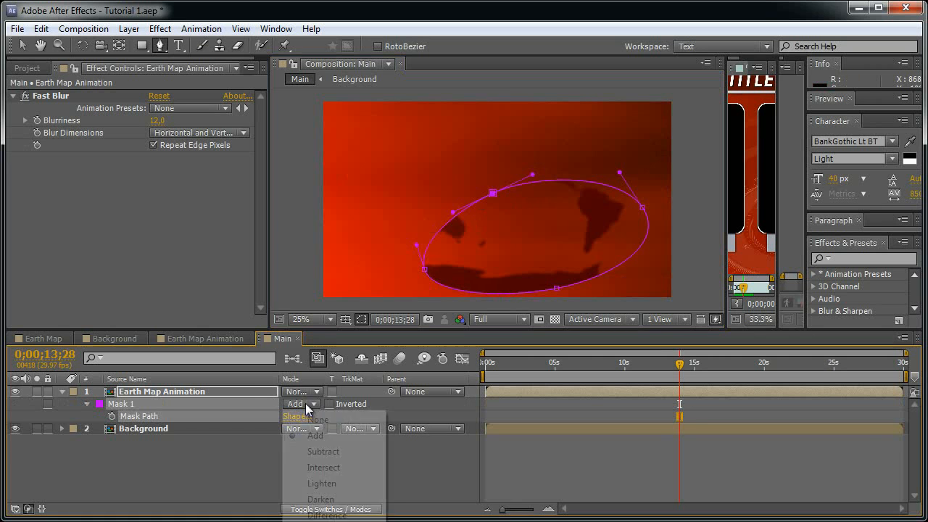
click(333, 454)
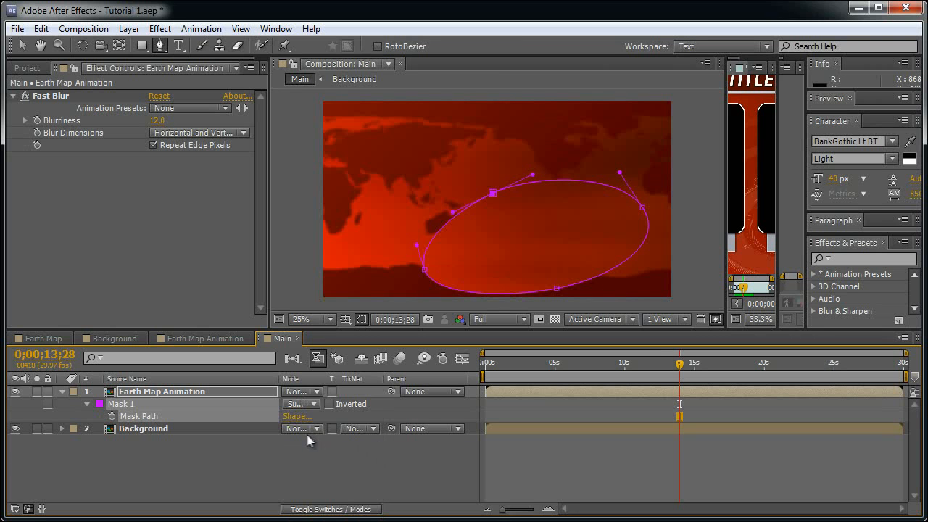
key(f)
click(317, 417)
text(200)
key(Return)
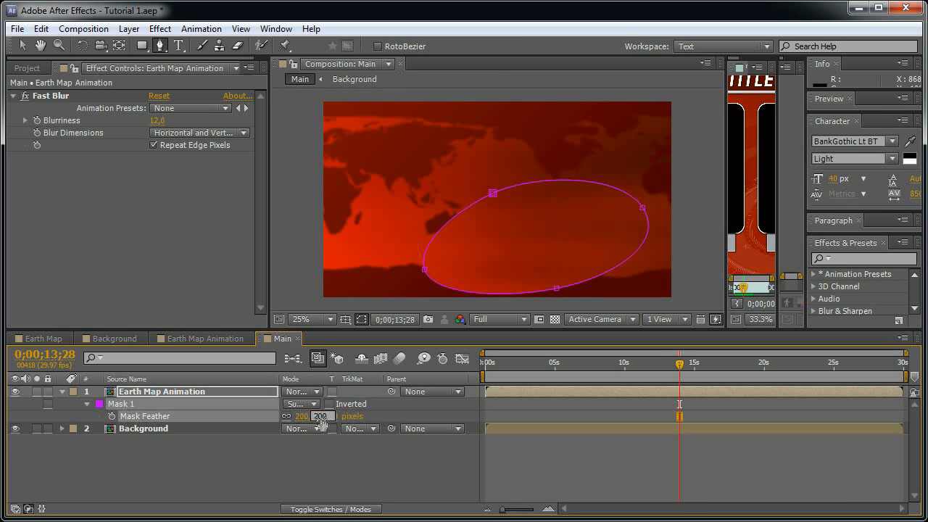
key(v)
click(585, 471)
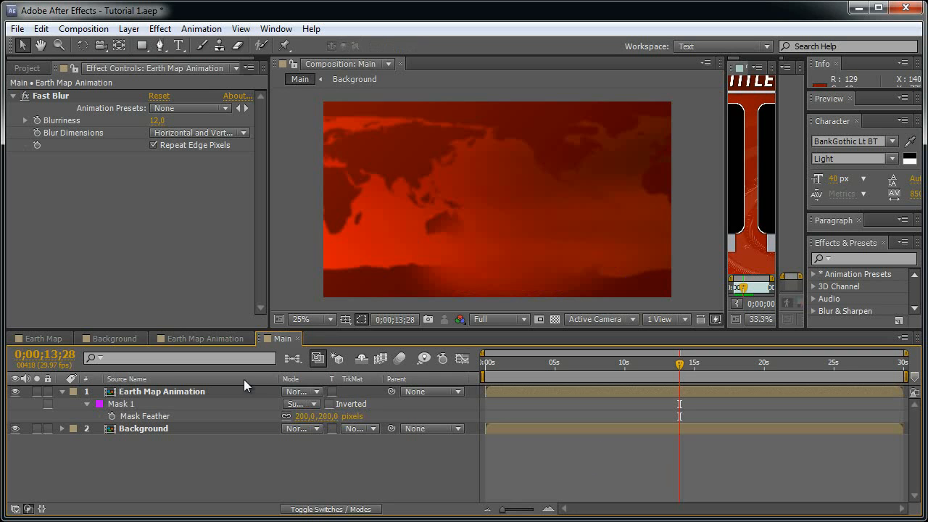
- Reshape the oval mask by moving its top point up and to the right and slightly adjusting the right and bottom points
click(190, 394)
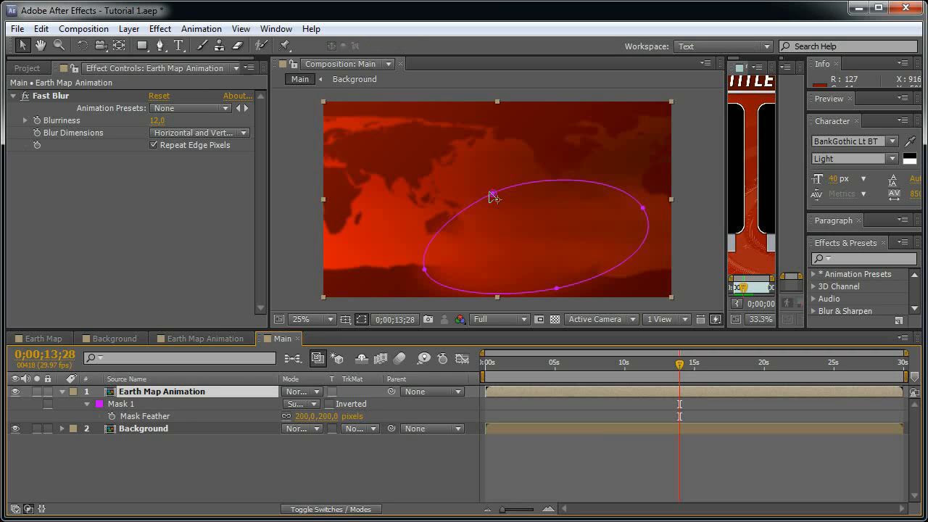
drag(493, 194, 562, 169)
drag(643, 208, 645, 213)
drag(558, 291, 563, 292)
click(518, 484)
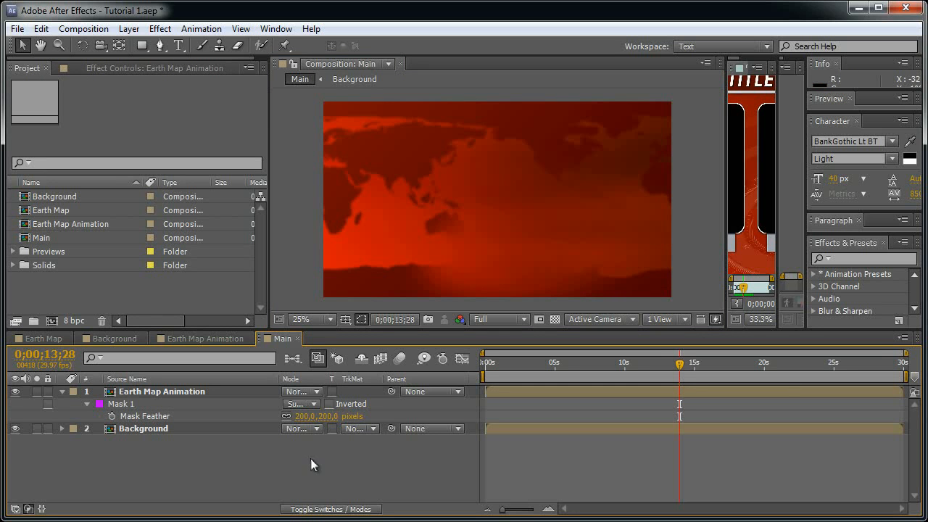
- Create a new composition named Waves Thick, 4000 x 4000 px
key(ctrl+n)
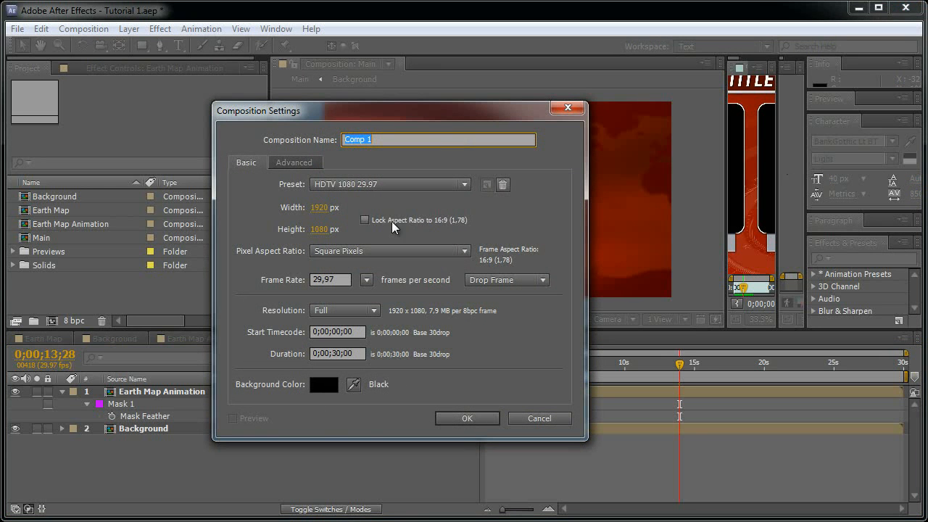
click(323, 207)
text(4000)
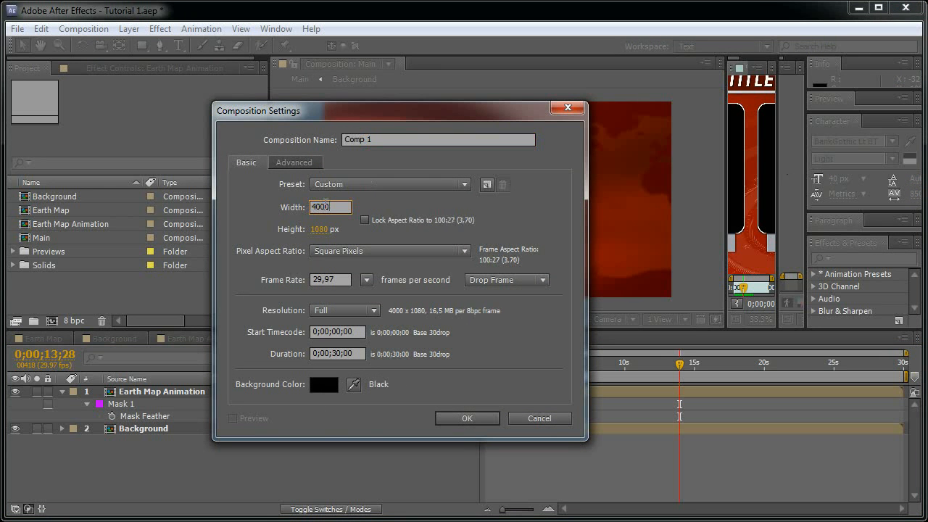
key(Tab)
text(4000)
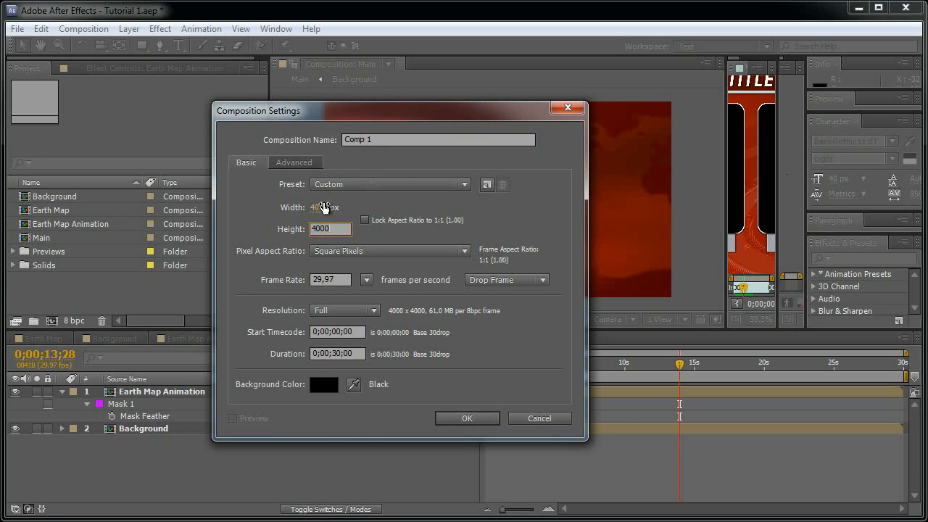
click(410, 140)
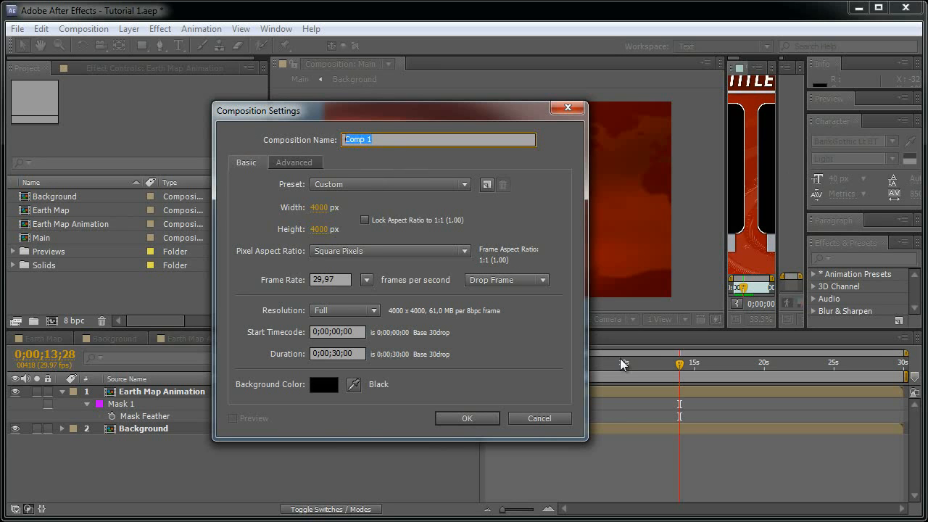
text(Waves Thick)
click(467, 418)
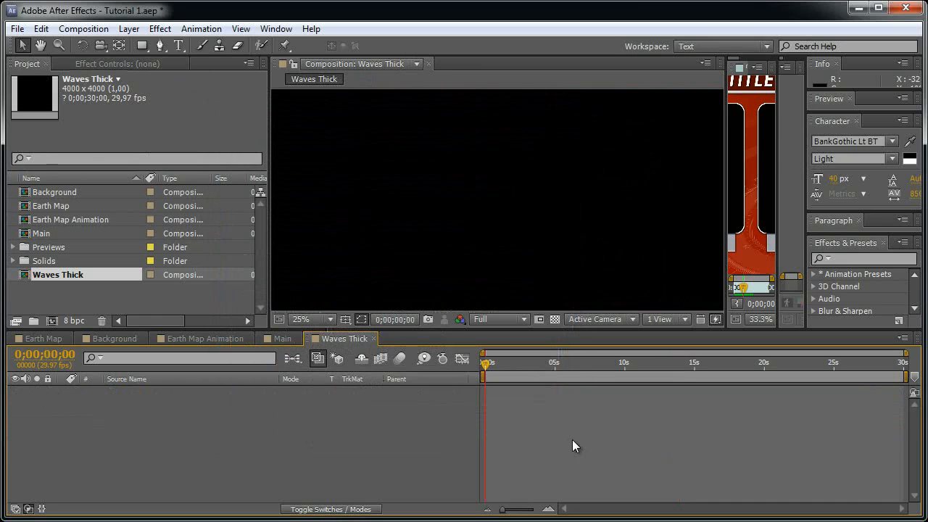
- Add a white comp-size solid named Waves Thick to the composition
key(ctrl+y)
text(Waves)
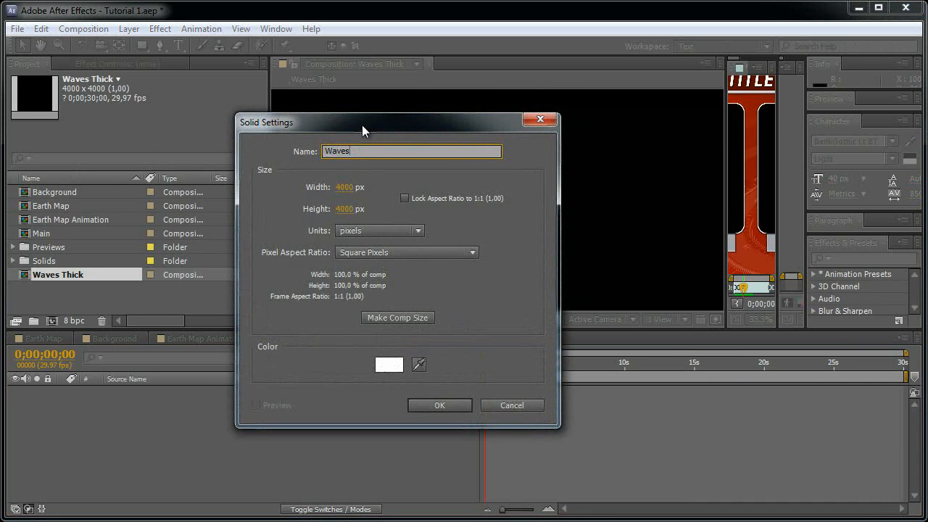
text( Thick)
key(Return)
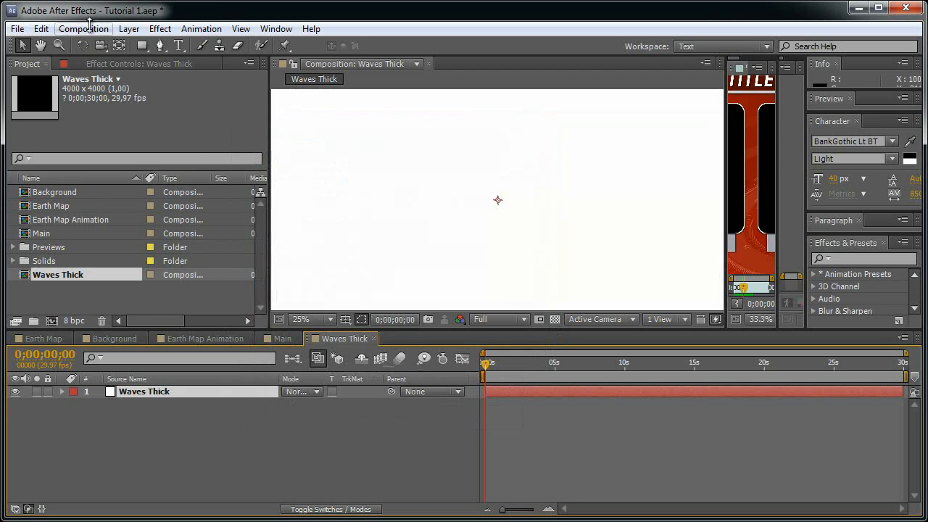
- Apply the Radio Waves effect to the Waves Thick solid and preview the waves around 0;00;07;21
click(157, 32)
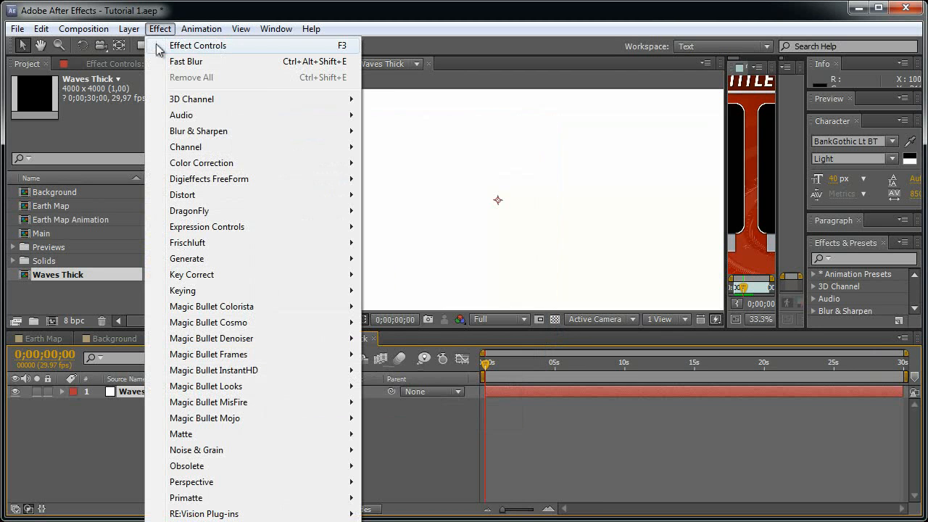
mouse_move(218, 262)
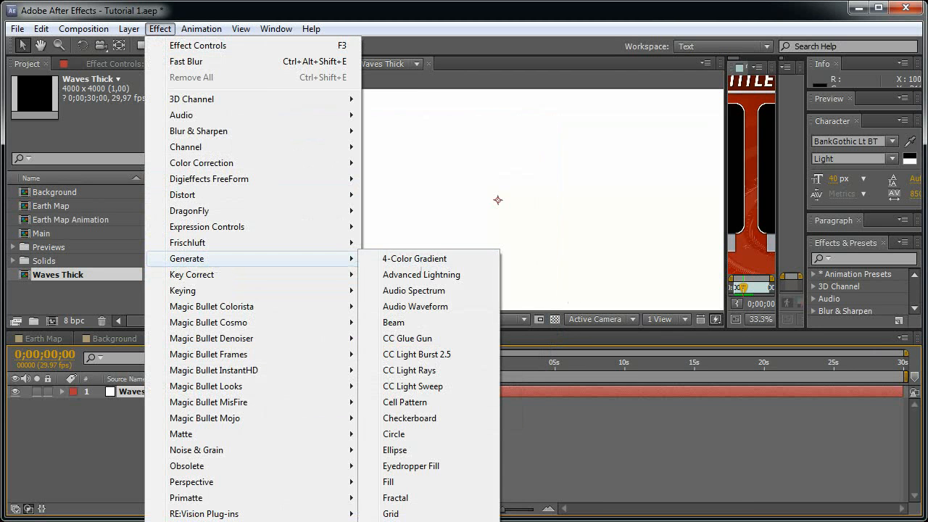
click(405, 521)
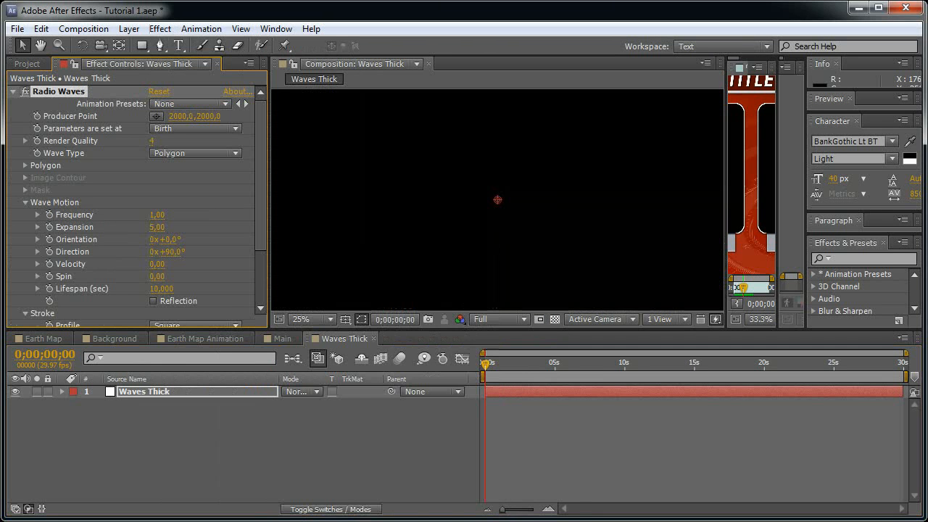
drag(543, 371, 591, 372)
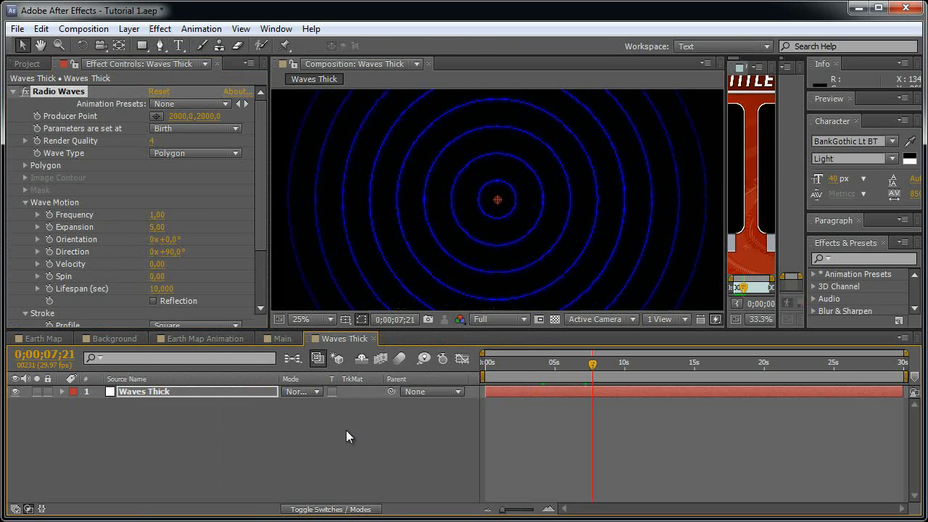
- Enlarge the effect settings area, set the Radio Waves Expansion to 15, and check the waves around 0;00;16;05
drag(326, 330, 325, 375)
mouse_move(269, 290)
mouse_down()
mouse_move(247, 290)
mouse_move(281, 291)
mouse_up()
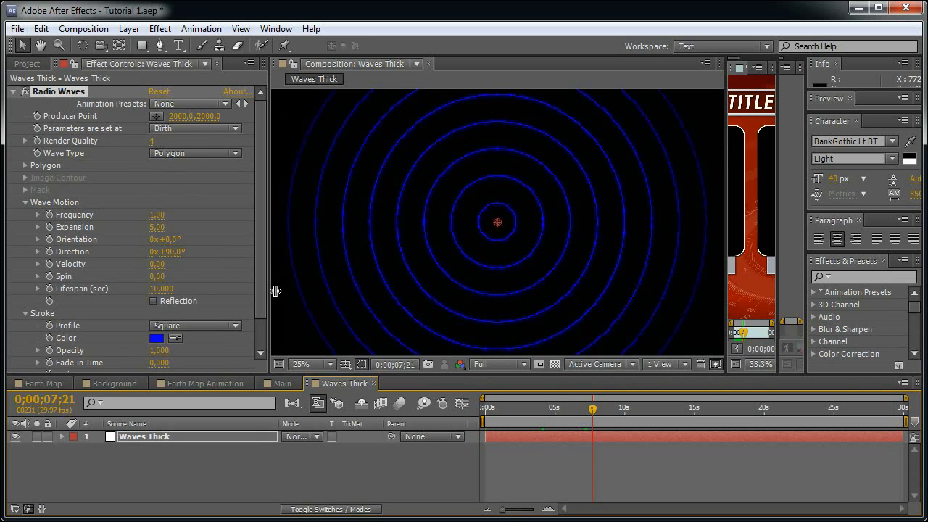
click(156, 227)
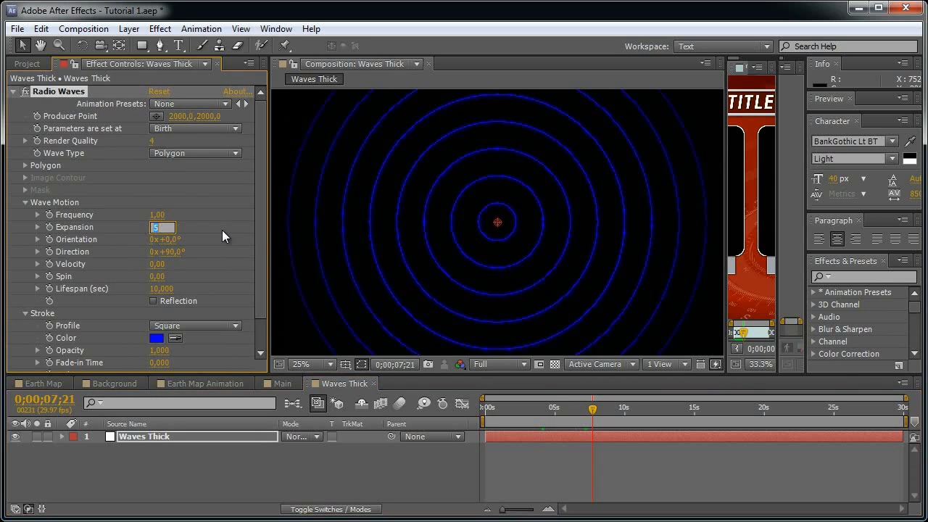
text(15)
key(Return)
scroll(538, 231, down, 1)
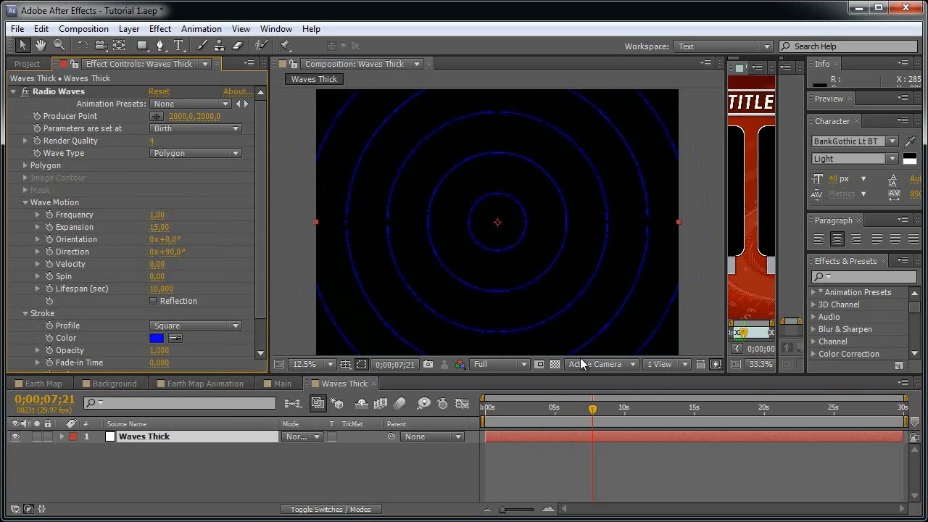
drag(597, 408, 710, 411)
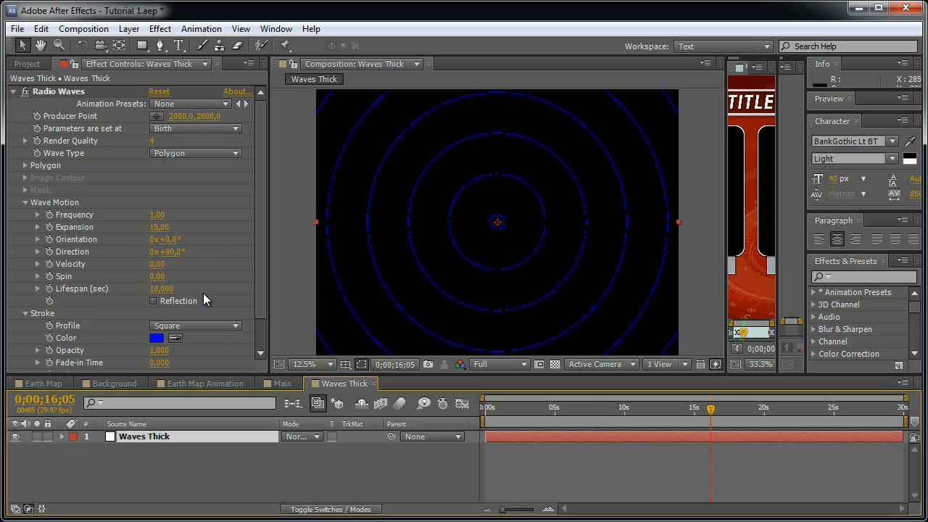
- Set the Radio Waves Lifespan to 4 seconds
drag(168, 294, 158, 291)
click(159, 289)
text(4)
key(Return)
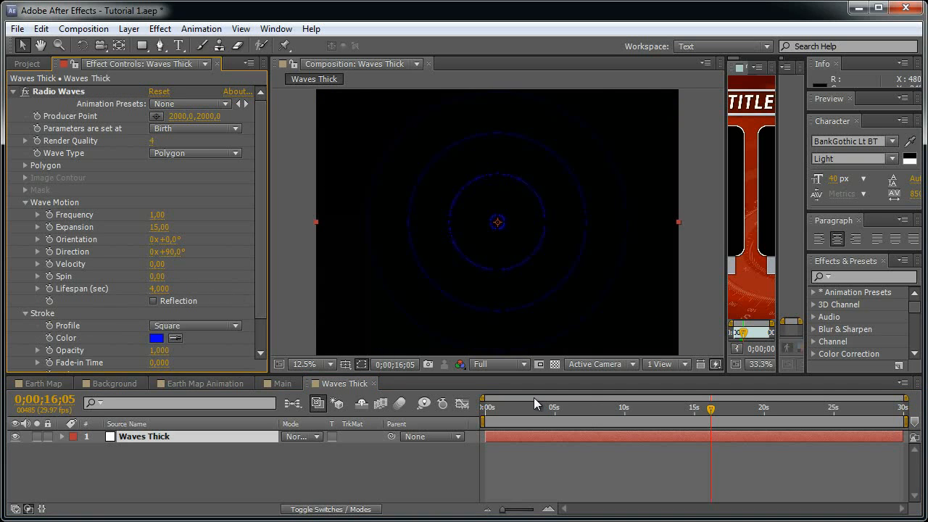
- Change the Radio Waves stroke color to white
click(156, 338)
drag(389, 346, 31, 27)
click(544, 234)
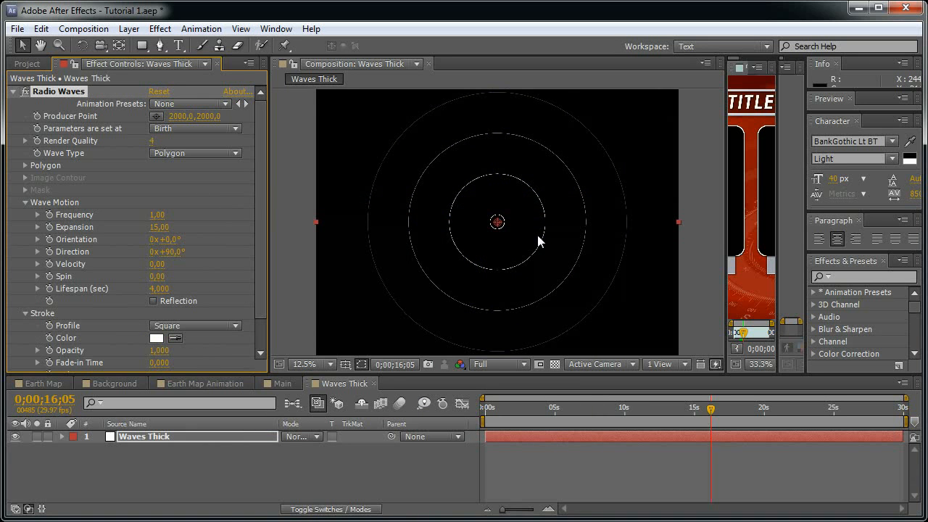
- Set the stroke's Start Width and End Width to 100, and preview the thicker waves up to about 0;00;19;26
scroll(256, 295, down, 2)
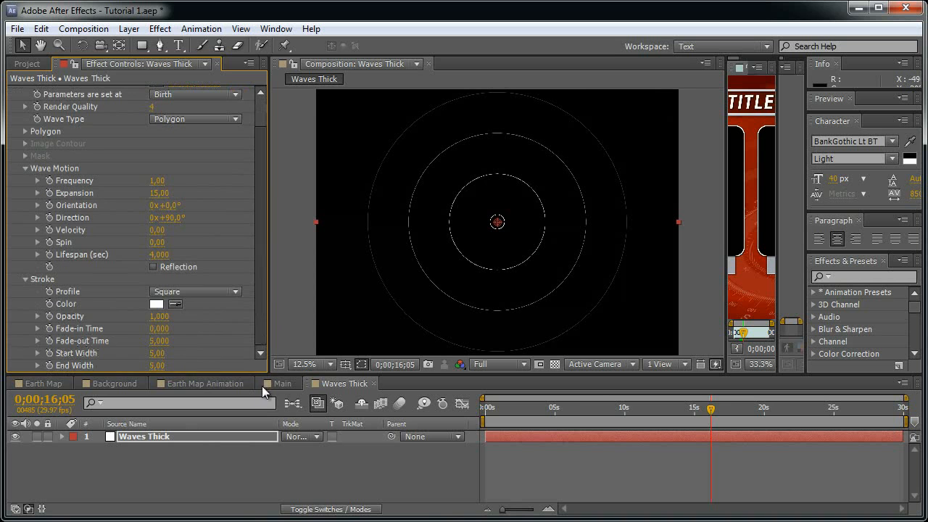
drag(160, 360, 190, 366)
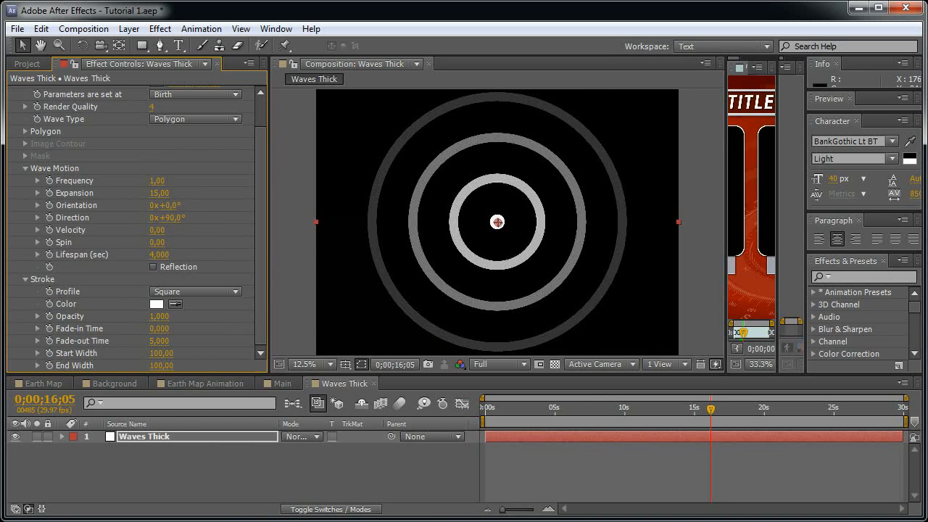
key(space)
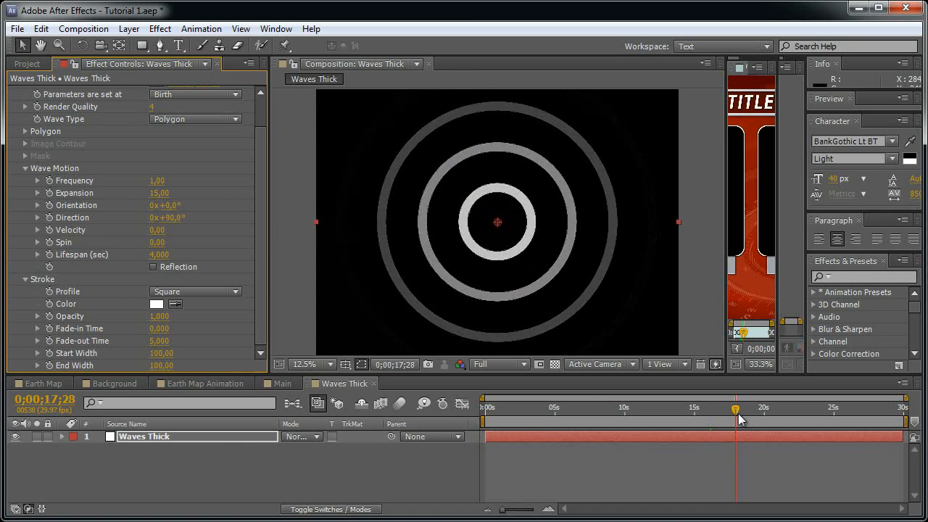
drag(750, 414, 767, 419)
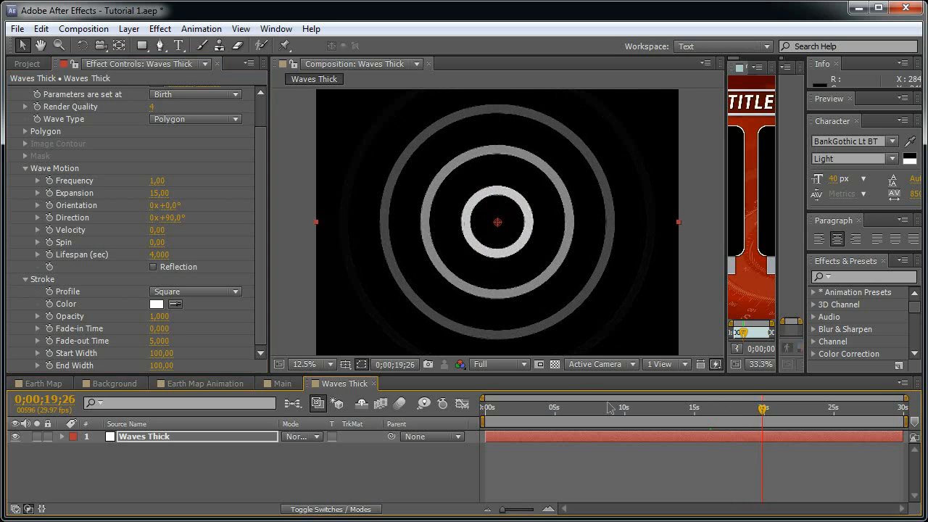
- Set the Radio Waves Lifespan to 4.4 seconds and preview the waves up to about 0;00;22;26
click(159, 254)
text(4,)
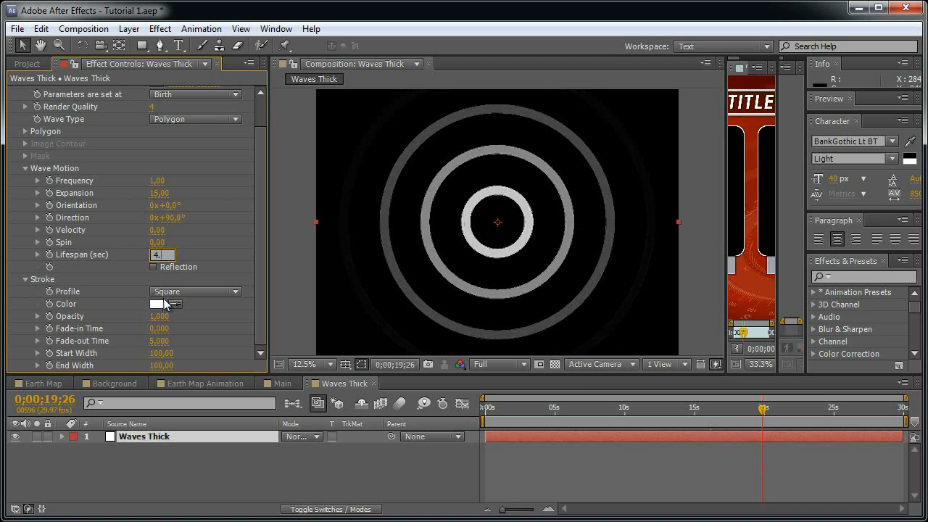
text(4)
key(Return)
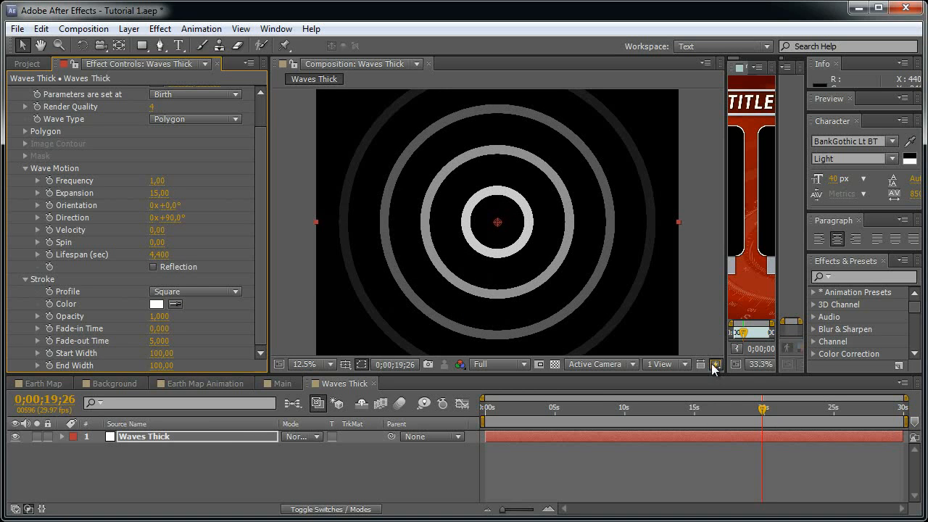
key(space)
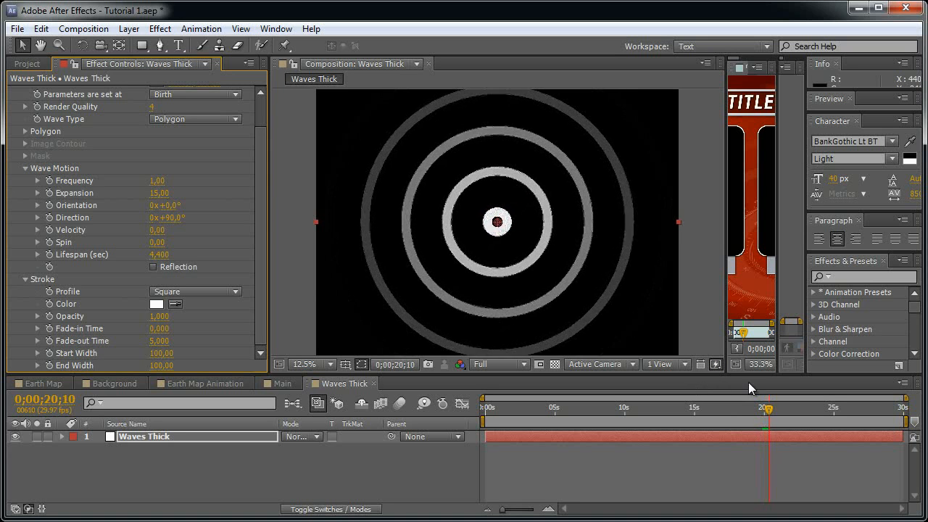
drag(769, 411, 805, 418)
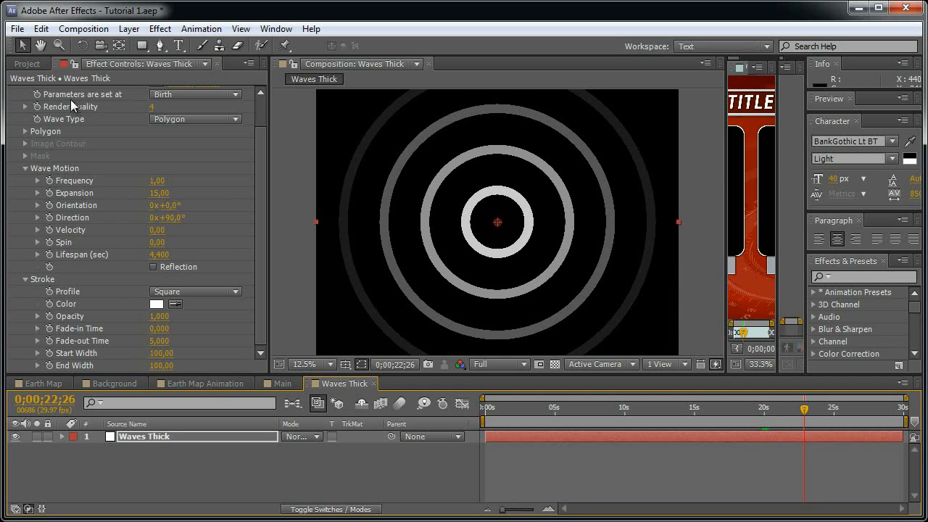
- Review the Polygon and Wave Motion settings of the Radio Waves effect, and return to the project's item list
click(26, 131)
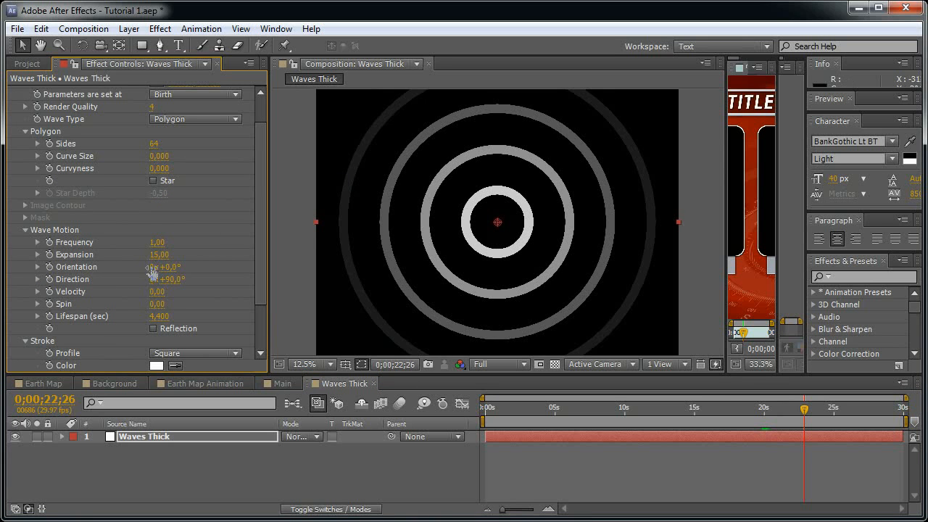
scroll(535, 245, up, 1)
scroll(547, 239, down, 1)
click(29, 64)
click(278, 464)
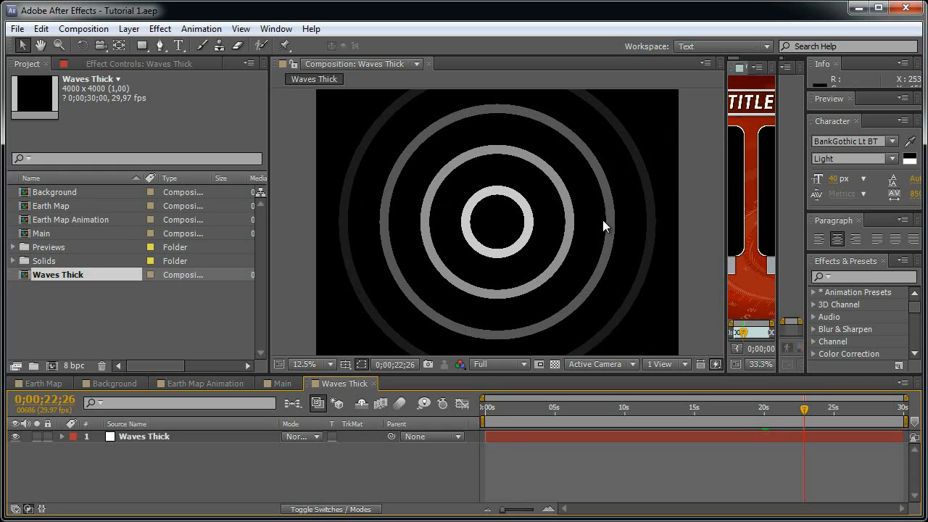
click(67, 279)
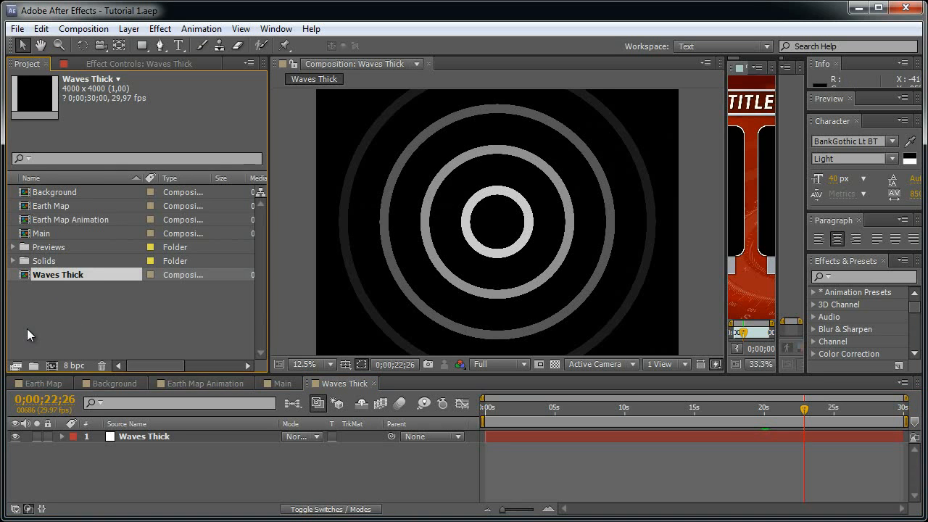
key(ctrl+d)
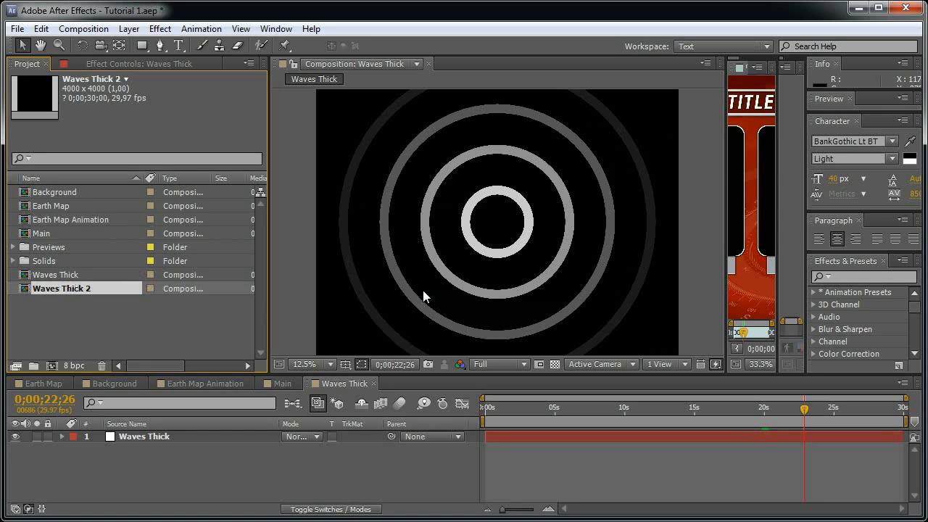
key(Return)
key(Right)
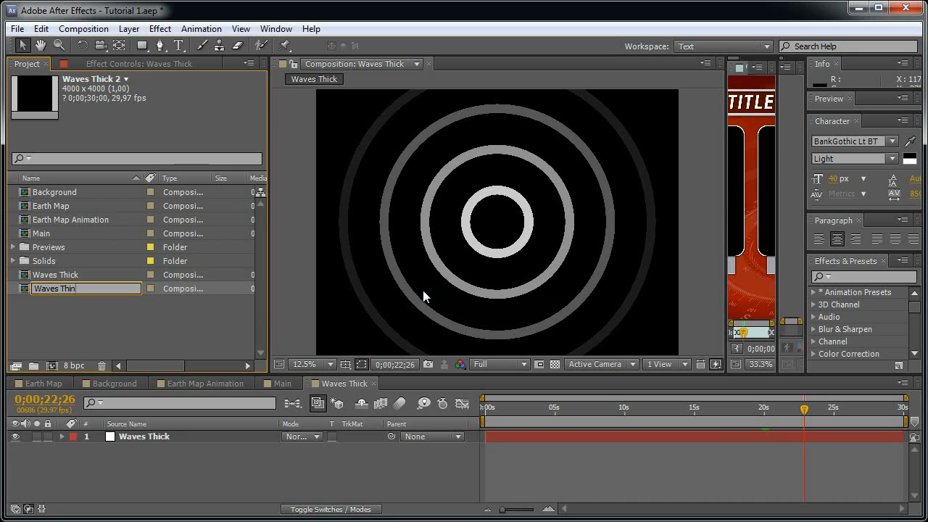
click(82, 297)
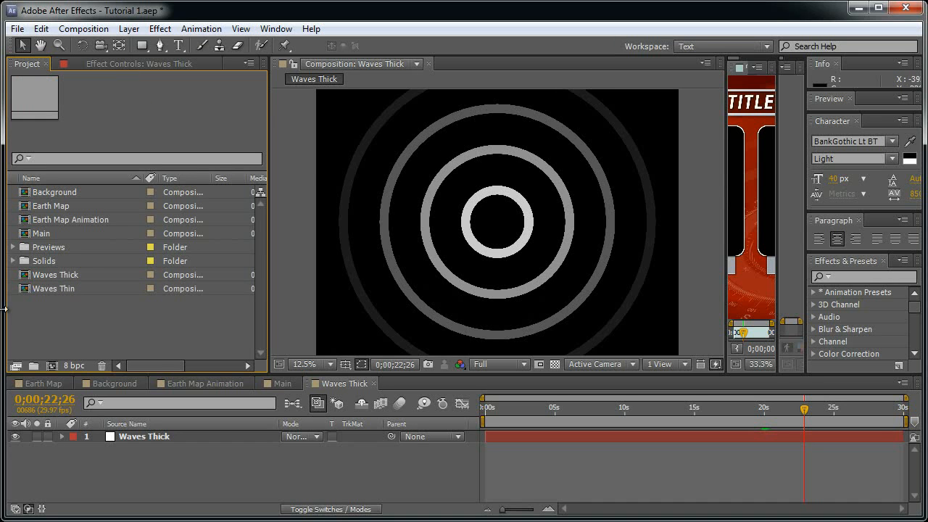
click(50, 288)
key(Delete)
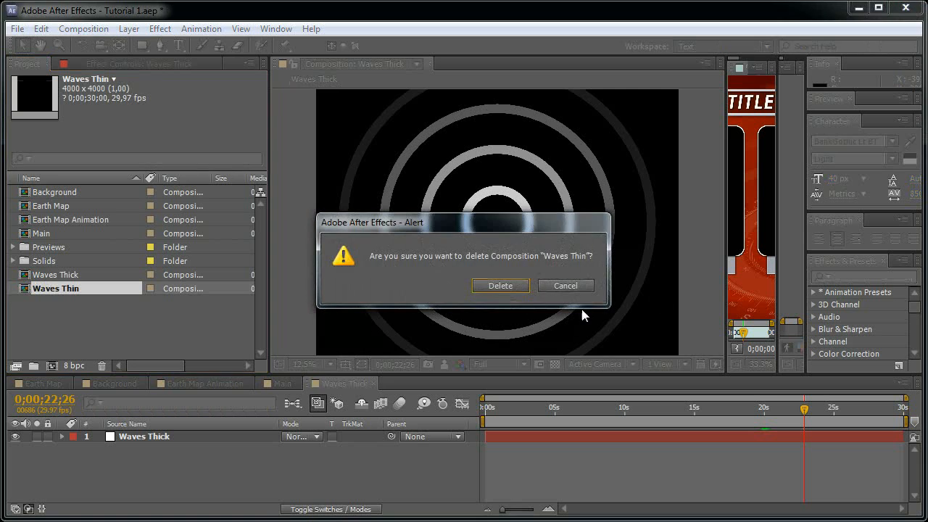
click(493, 285)
- Shift the Waves Thick layer earlier so the rings are already expanded at the first frame, and extend its end to 30 seconds
click(36, 275)
mouse_move(624, 410)
mouse_down()
mouse_move(442, 414)
mouse_move(688, 419)
mouse_move(608, 419)
mouse_move(623, 420)
mouse_up()
drag(824, 436, 572, 438)
drag(652, 436, 878, 436)
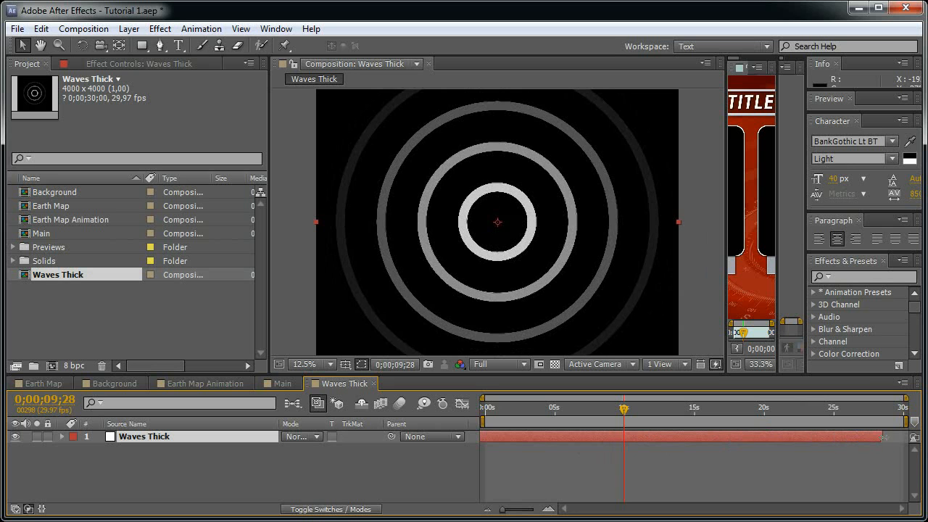
- Compare the Waves Thick rings at the first frame and at 0;00;29;29, examining the center up close
drag(555, 424, 450, 417)
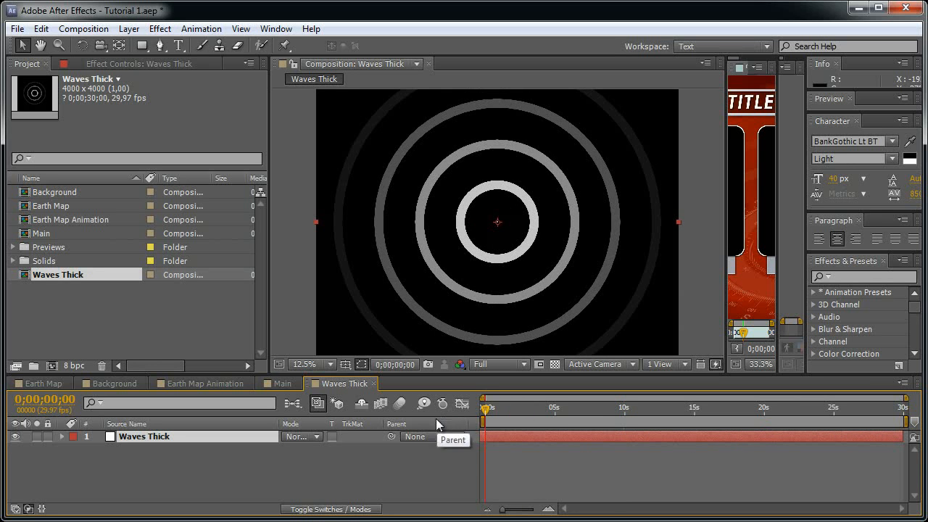
key(period)
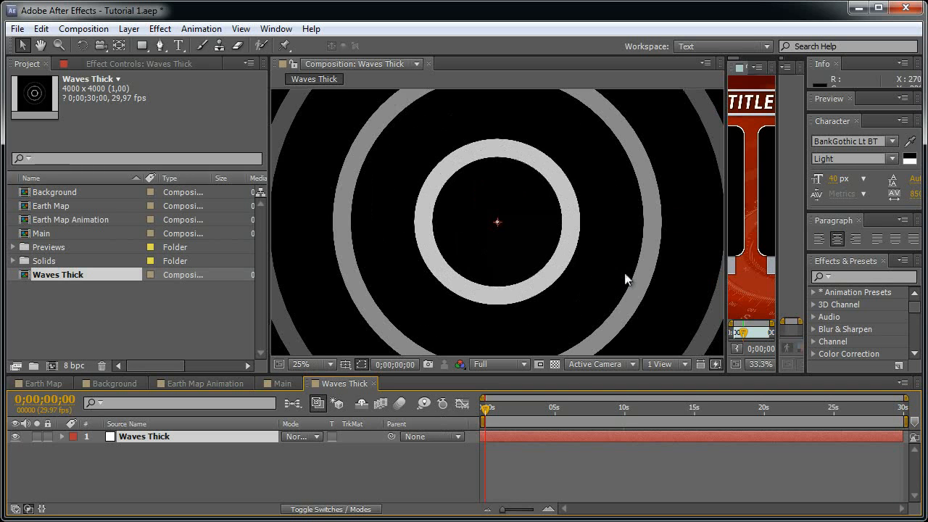
key(period)
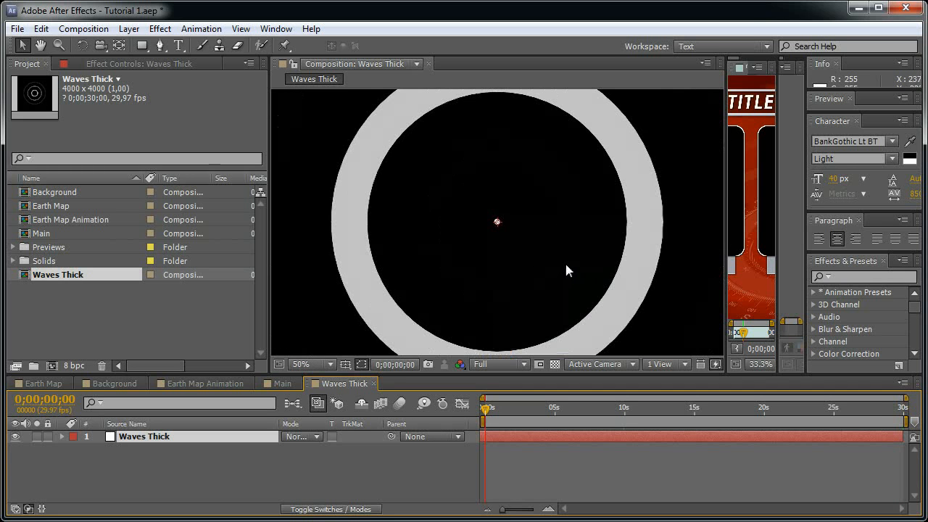
click(407, 455)
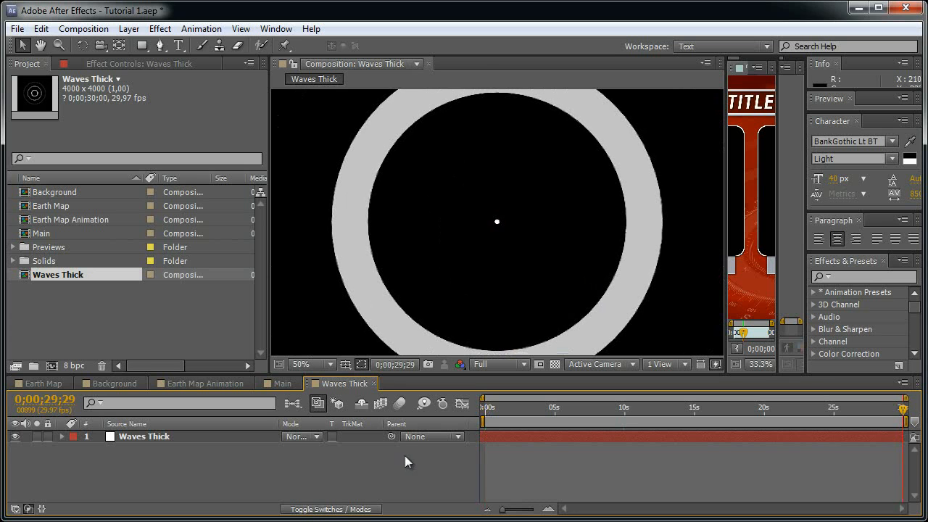
key(End)
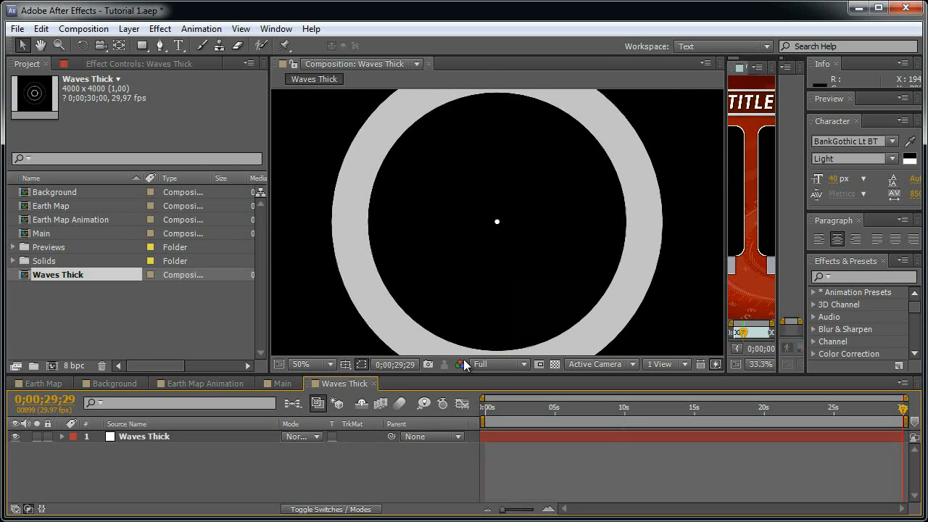
scroll(558, 237, down, 5)
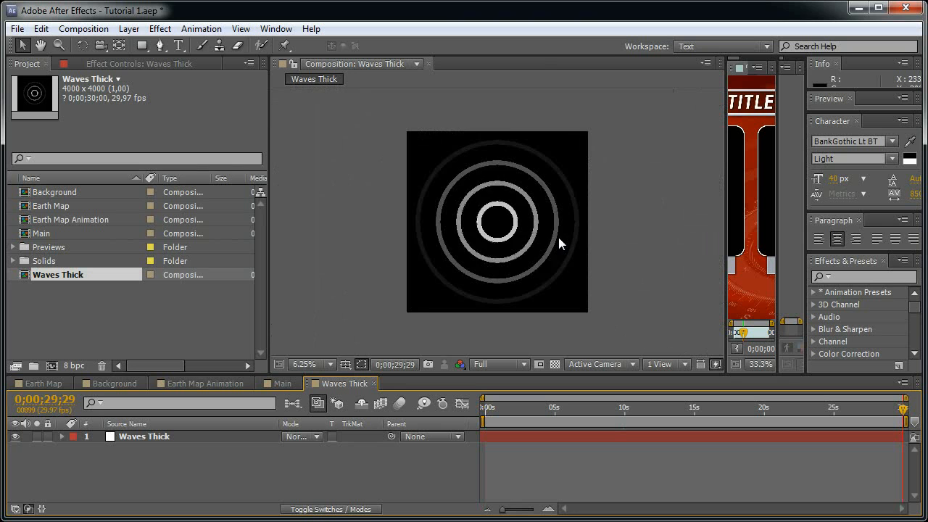
scroll(557, 234, up, 2)
- Duplicate the Waves Thick composition and rename the copy to Waves Thin
click(80, 276)
key(ctrl+d)
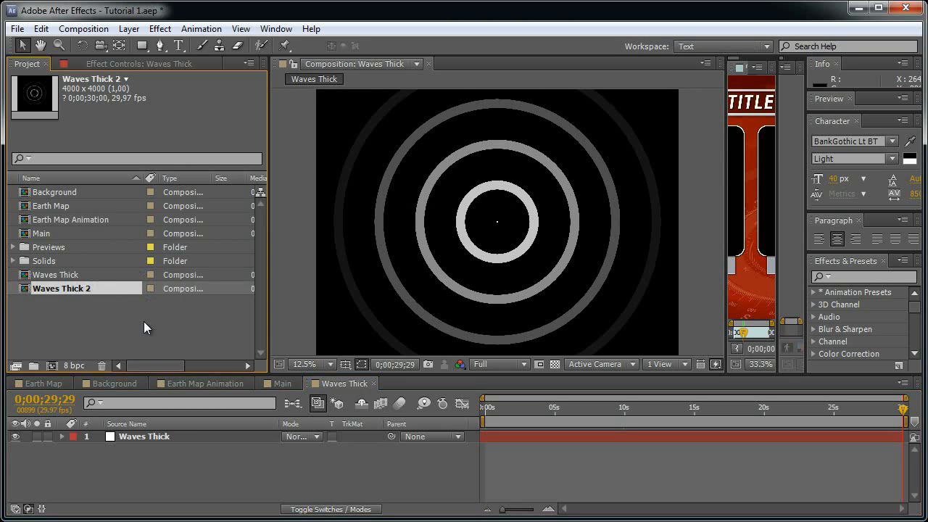
key(Return)
key(Right)
key(BackSpace)
key(BackSpace)
key(BackSpace)
key(BackSpace)
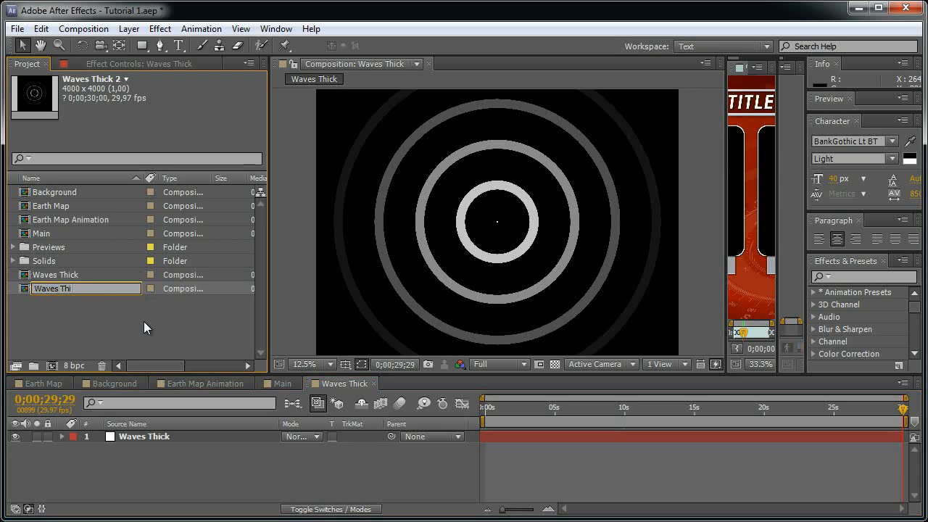
text(n)
key(Return)
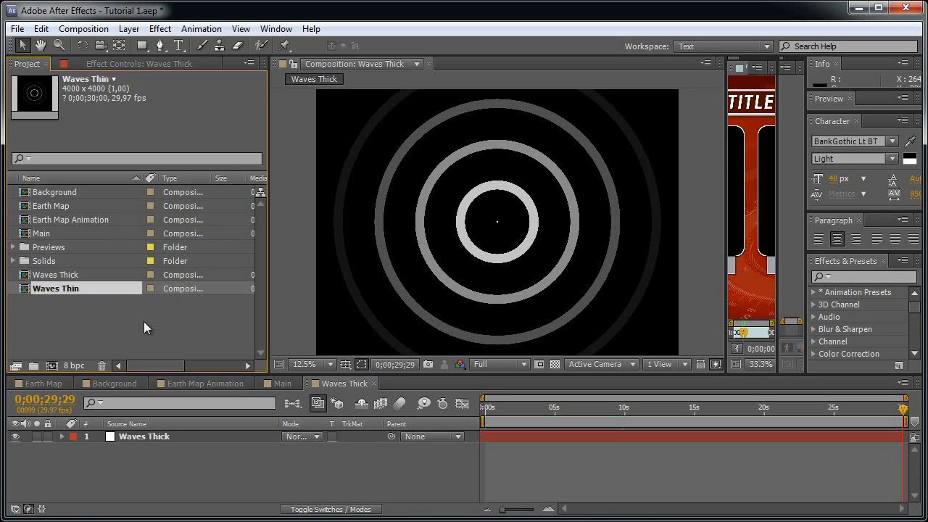
- Open the Waves Thin composition and rename its Waves Thick solid to Waves Thin in the solid settings
double_click(107, 290)
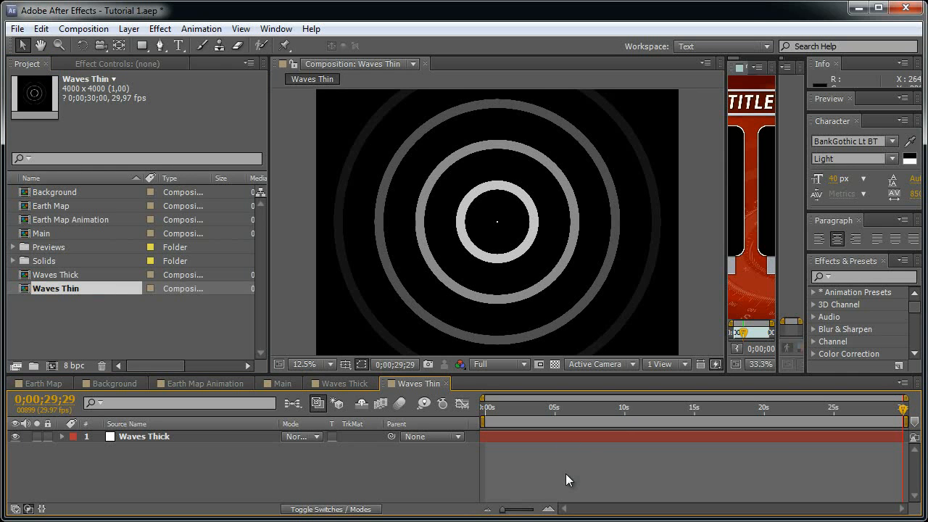
click(163, 438)
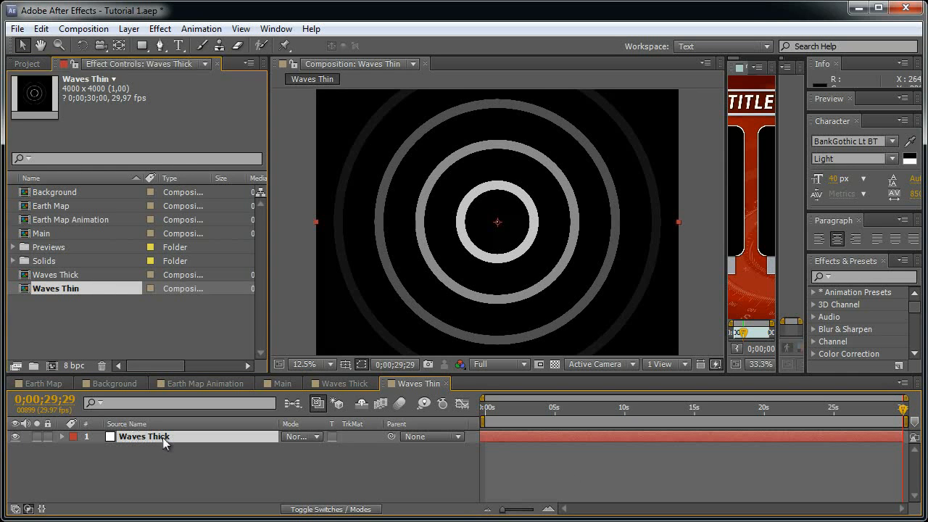
key(F3)
key(ctrl+shift+y)
key(Right)
text(n)
key(Return)
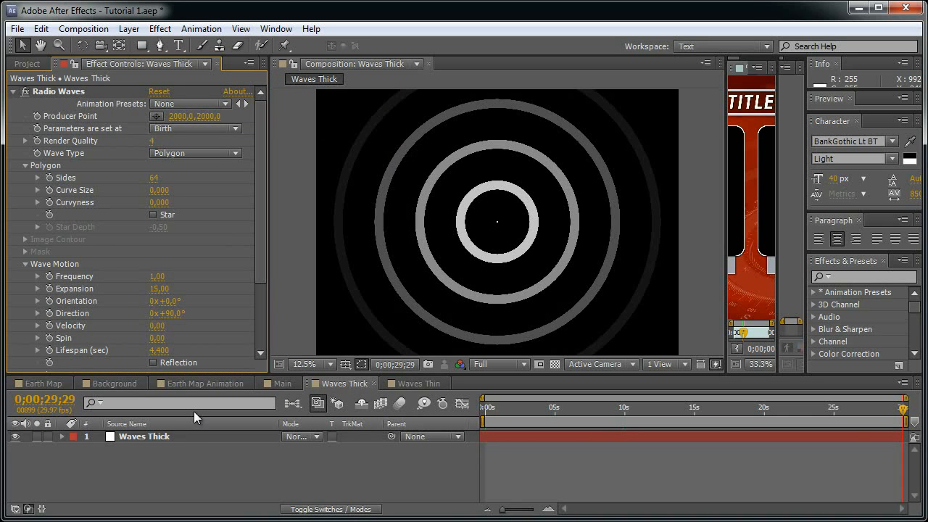
click(419, 383)
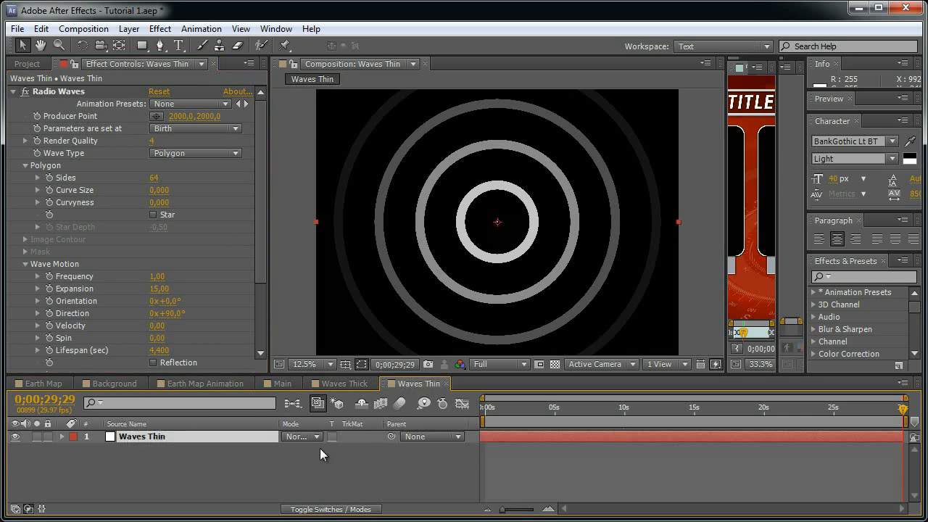
- Set the Radio Waves Frequency to 2 and Expansion to 30 on the Waves Thin solid
click(152, 436)
click(157, 277)
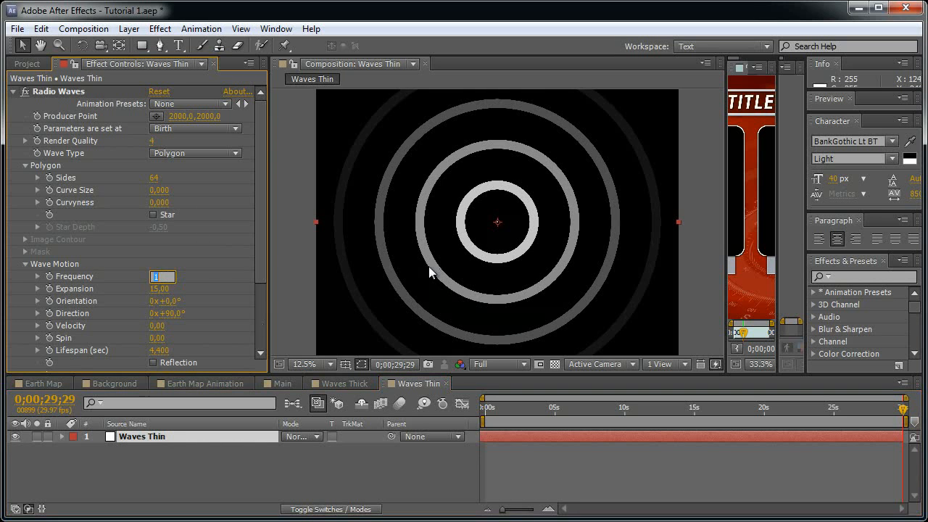
key(Return)
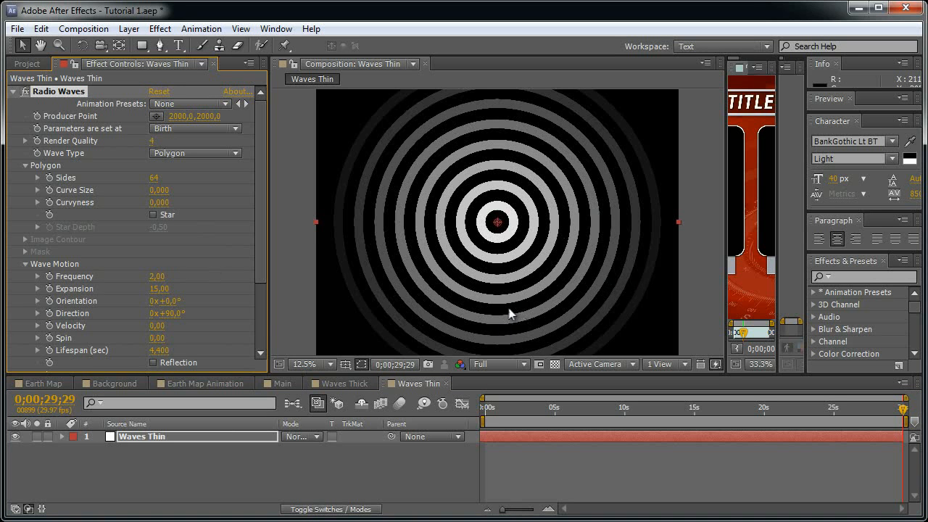
click(161, 290)
text(30)
key(Return)
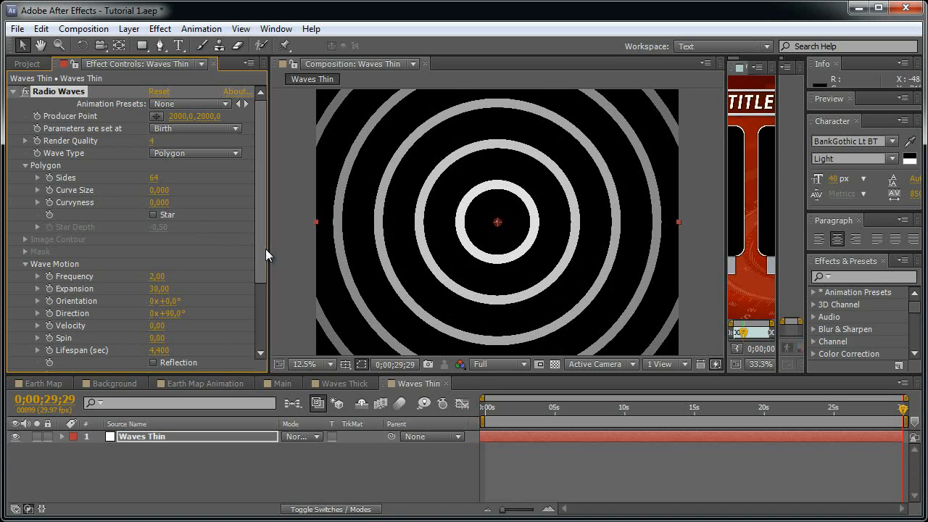
- Set the Radio Waves Lifespan of Waves Thin to 2 seconds and preview the waves up to about 0;00;09;09
drag(262, 244, 260, 306)
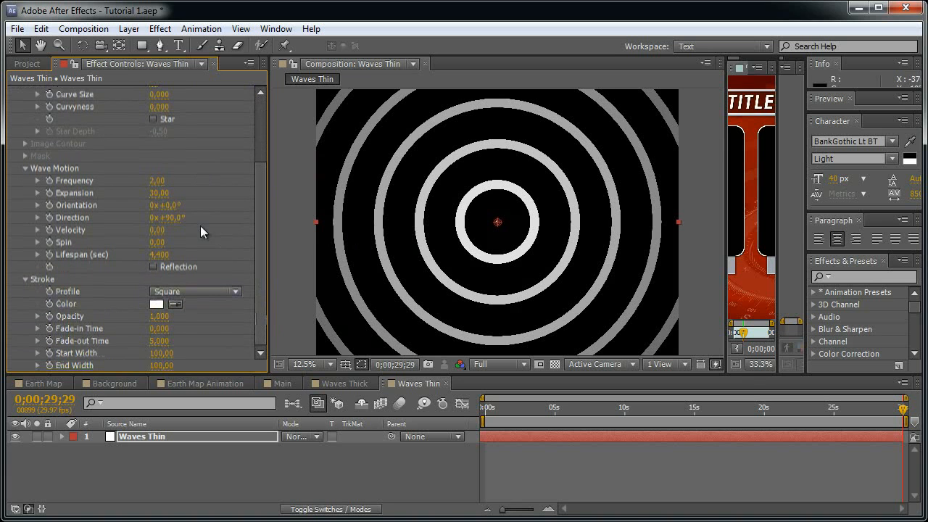
click(159, 255)
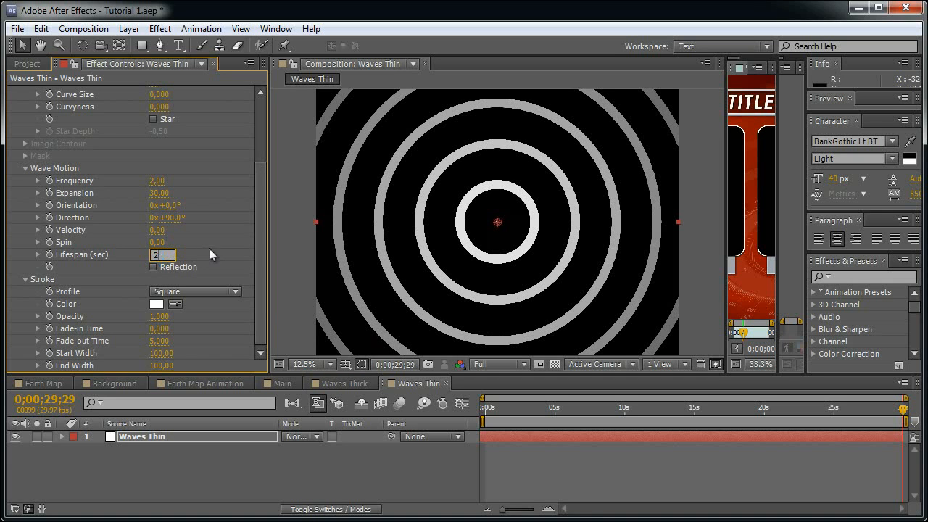
key(Return)
drag(578, 413, 616, 423)
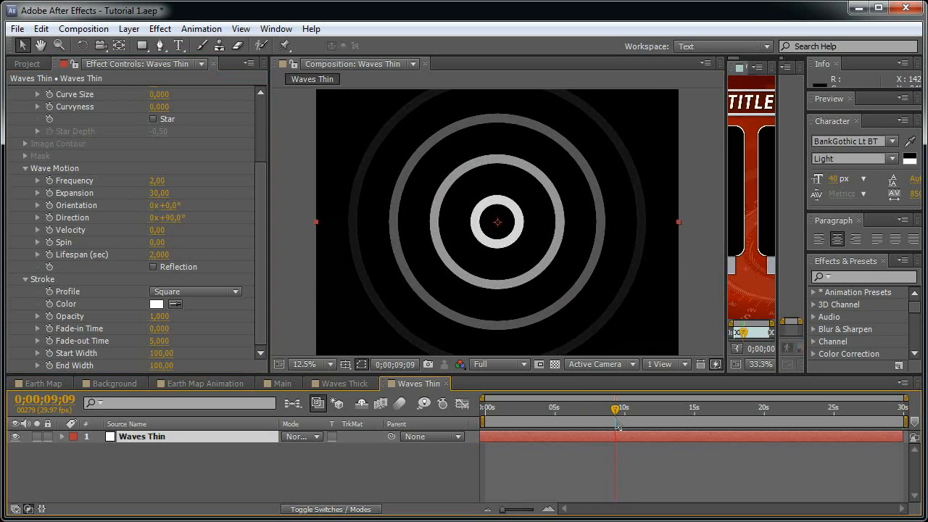
- Set the Start Width and End Width of the Waves Thin stroke to 20 and preview through to 0;00;29;29
click(160, 353)
text(20)
key(Tab)
text(20)
key(Return)
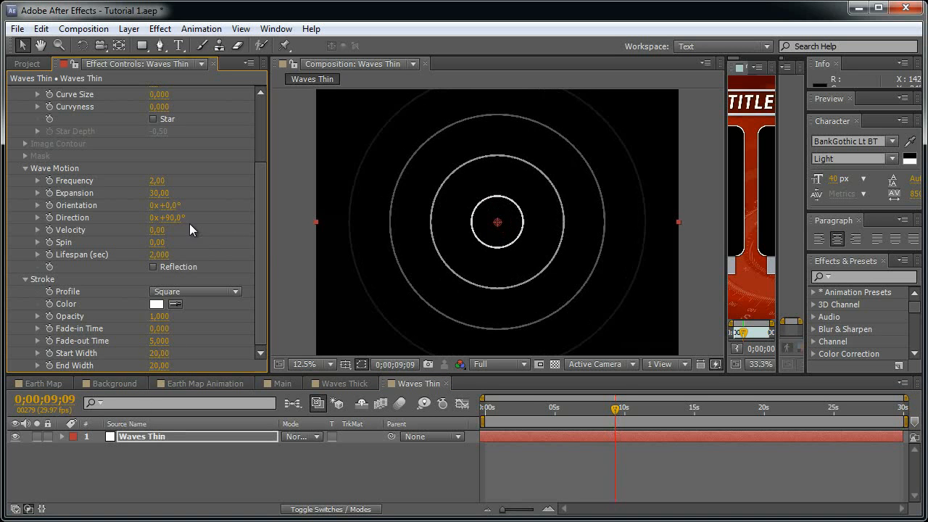
drag(632, 409, 923, 410)
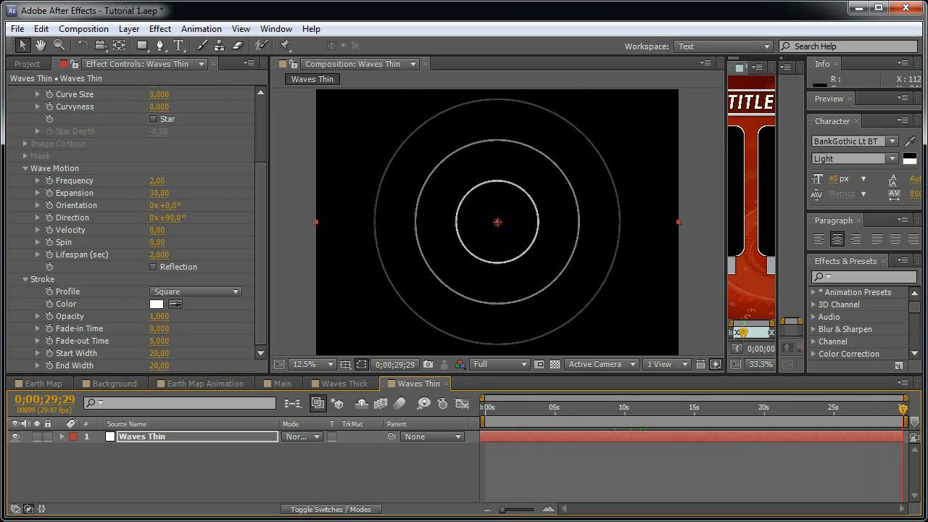
- Add the Waves Thick and Waves Thin compositions as layers above Earth Map Animation in the Main composition
click(27, 64)
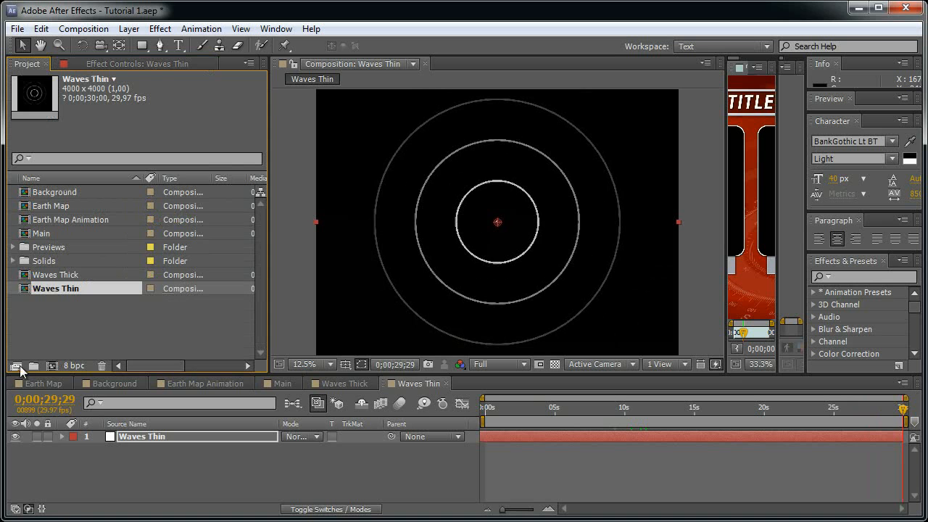
click(282, 383)
drag(121, 325, 497, 222)
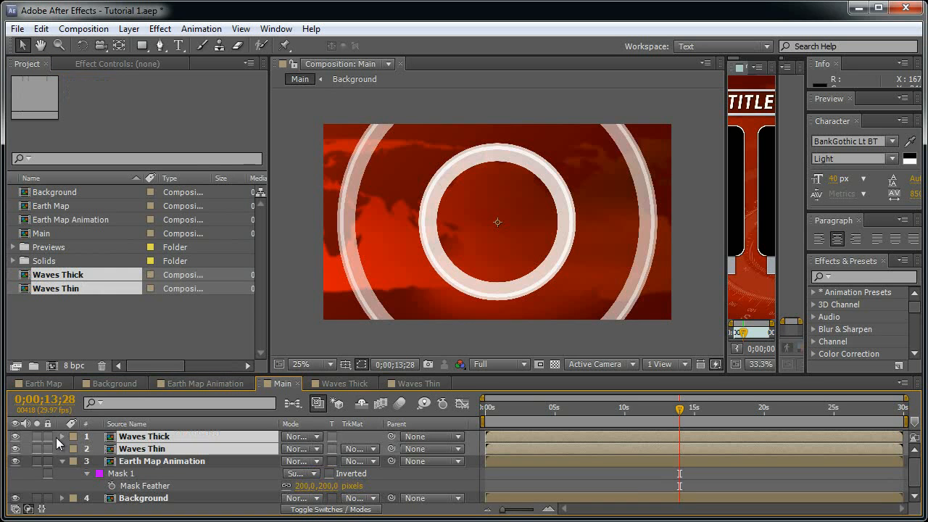
- Color the labels of both Waves layers Blue and collapse the Earth Map Animation layer's properties
click(73, 448)
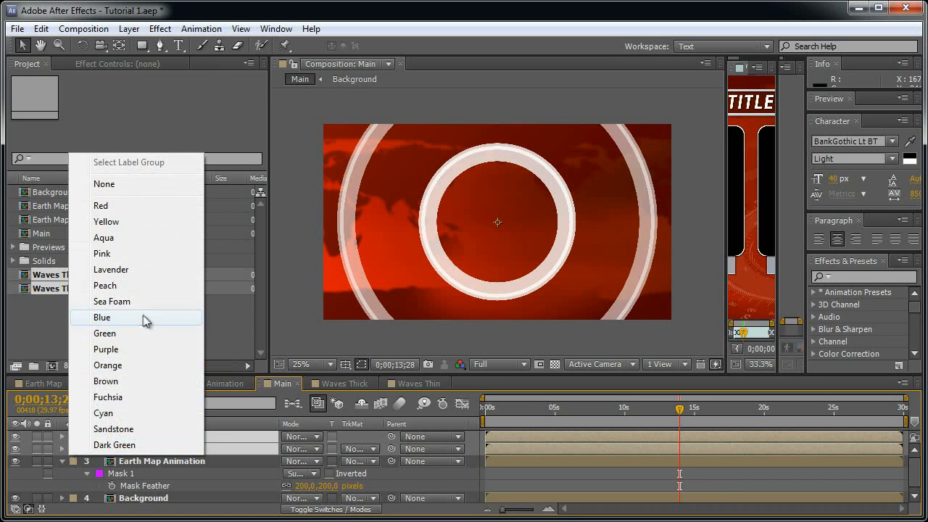
click(145, 320)
click(63, 461)
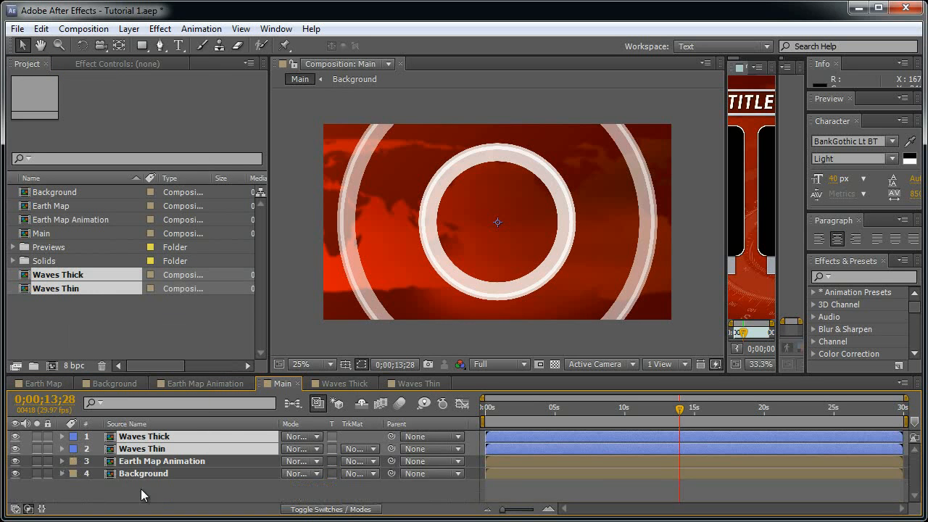
- Color the labels of the Earth Map Animation and Background layers Red
click(138, 472)
shift+click(142, 461)
click(74, 474)
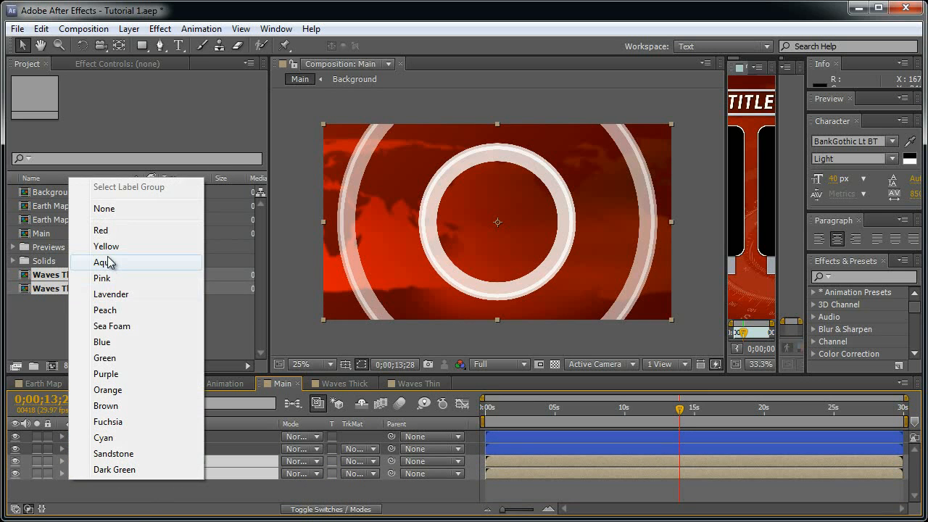
click(108, 231)
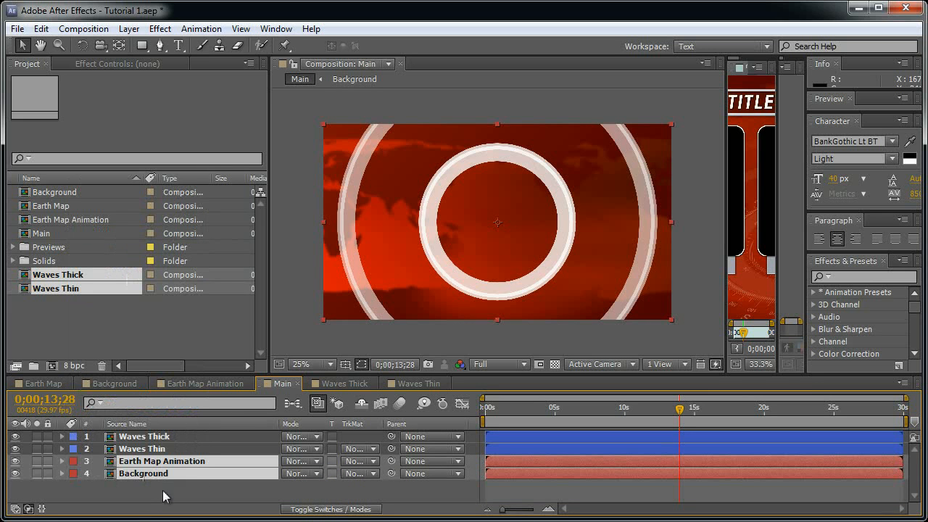
- Group the Background, Earth Map, Earth Map Animation, Waves Thick and Waves Thin compositions into a new project folder named PreComps
click(179, 438)
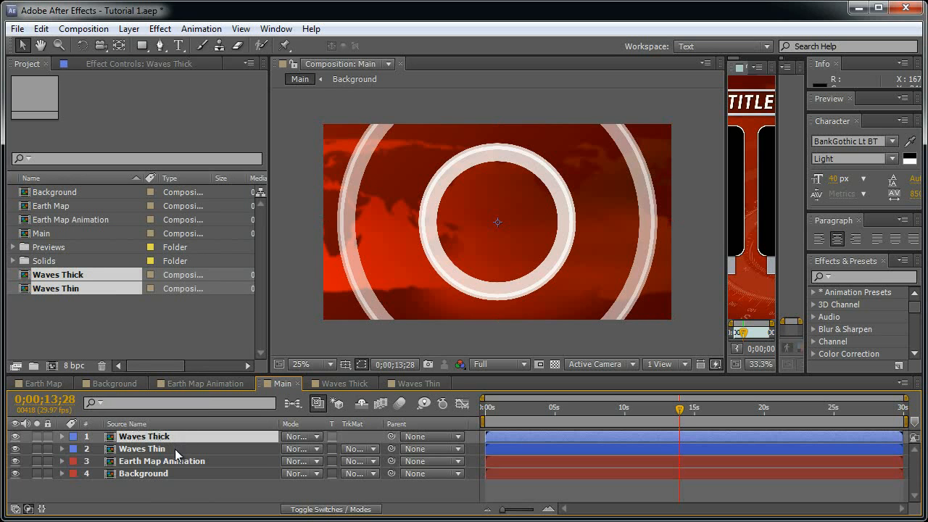
shift+click(169, 449)
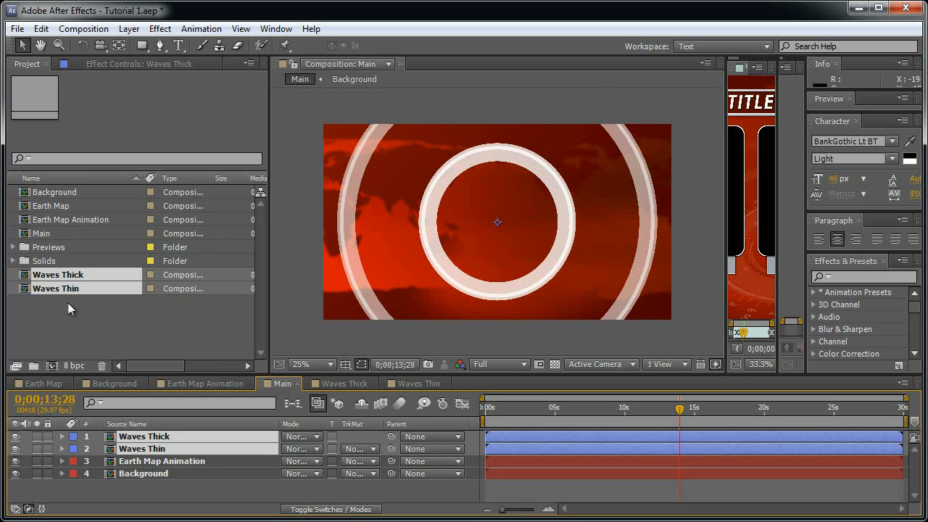
drag(128, 319, 42, 272)
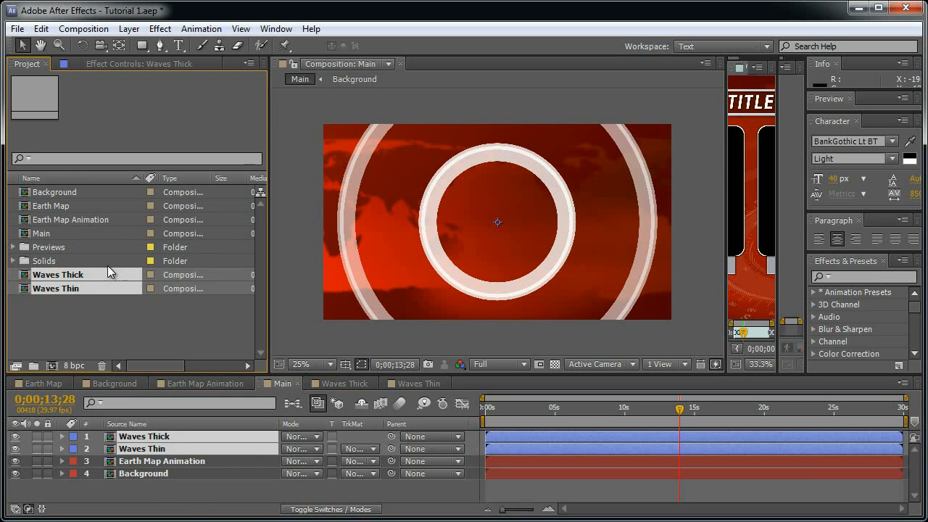
ctrl+click(71, 220)
ctrl+click(66, 206)
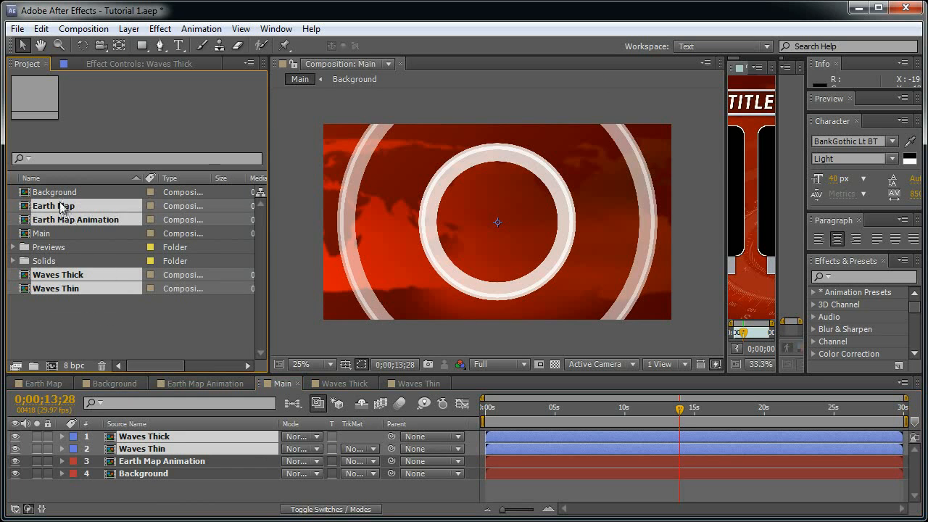
ctrl+click(64, 193)
drag(47, 287, 34, 366)
text(PreComps)
key(Return)
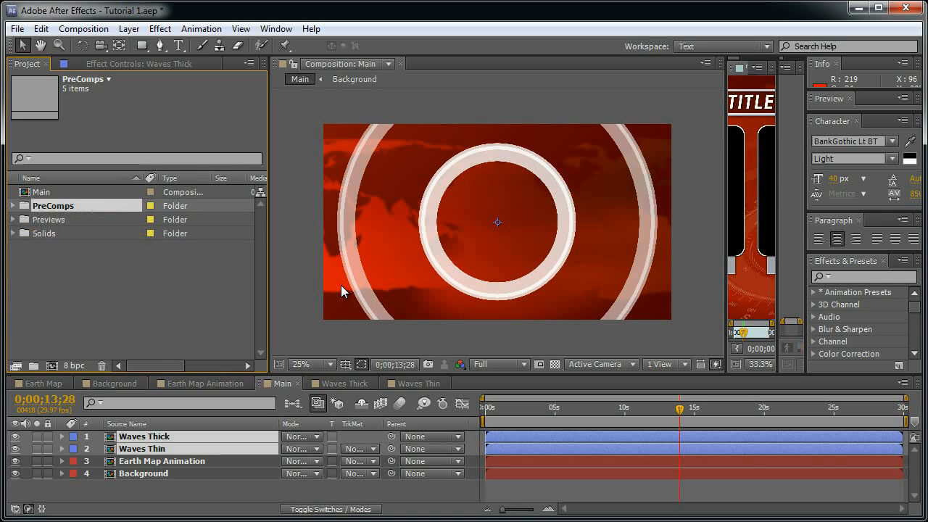
click(196, 297)
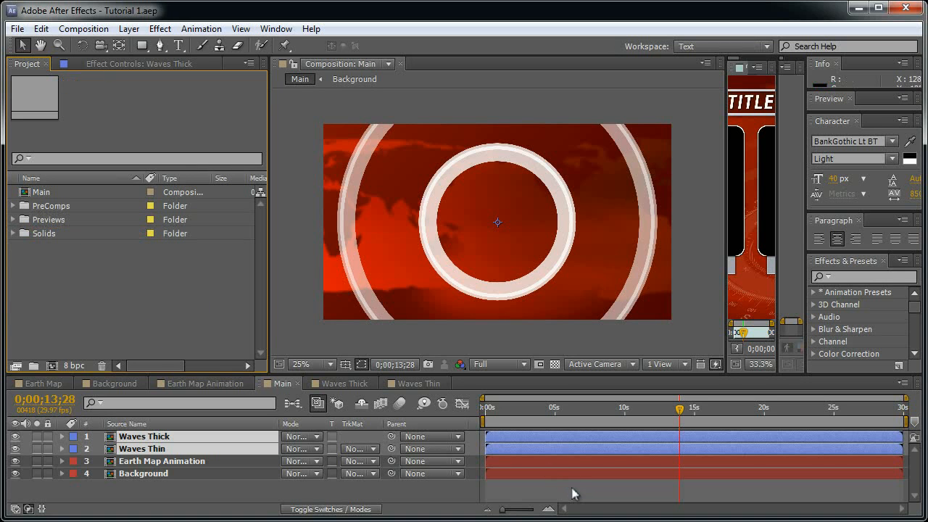
click(282, 490)
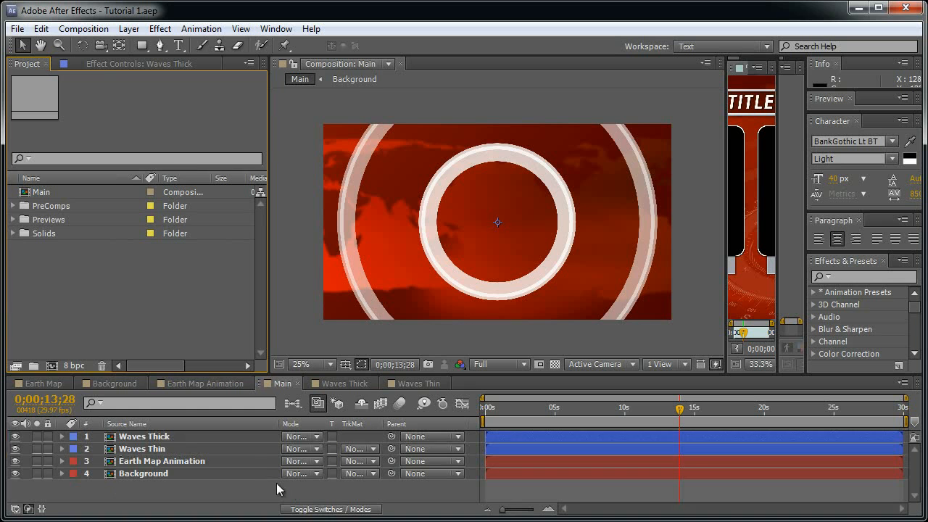
- Move the Waves Thin layer above Waves Thick in the Main composition and set its Opacity to 15%
click(174, 436)
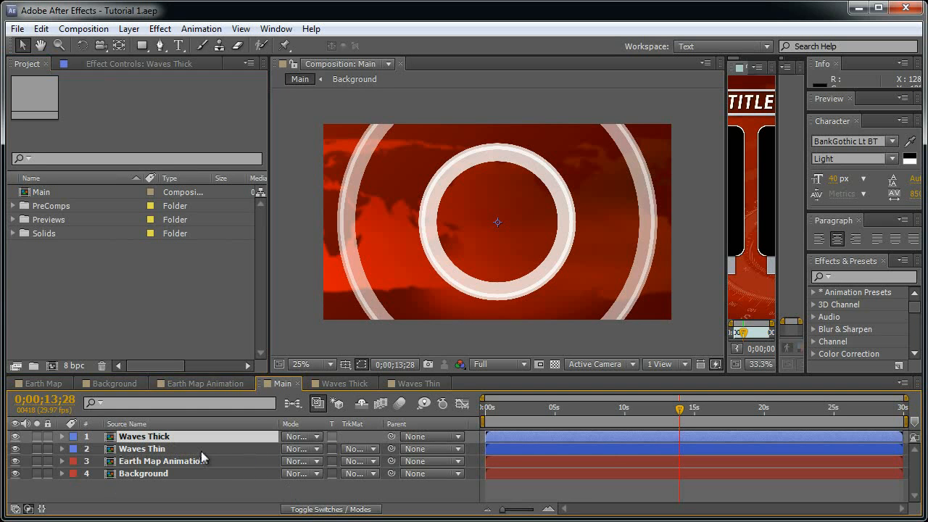
drag(142, 447, 202, 434)
key(t)
click(289, 449)
text(15)
key(Return)
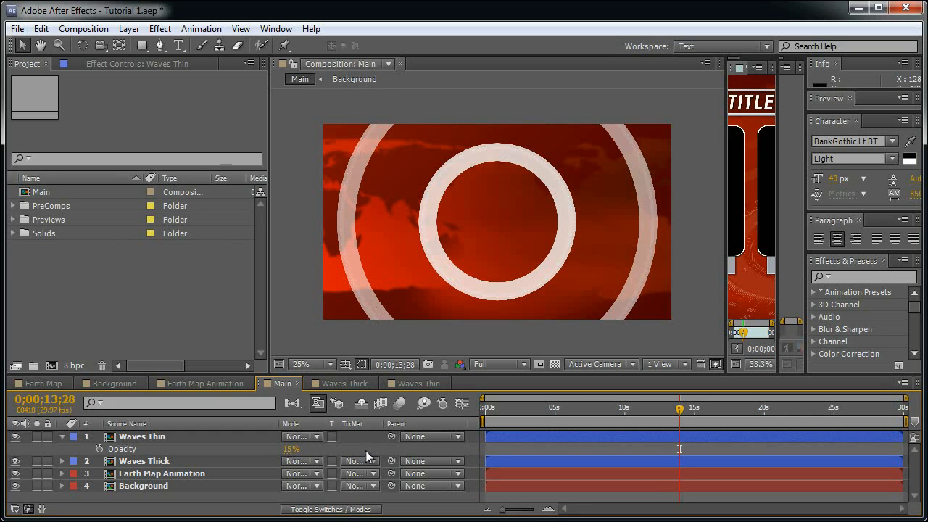
- Set the Waves Thick layer's Opacity to 10% and preview the composition at 0;00;20;10
click(214, 461)
key(t)
click(294, 473)
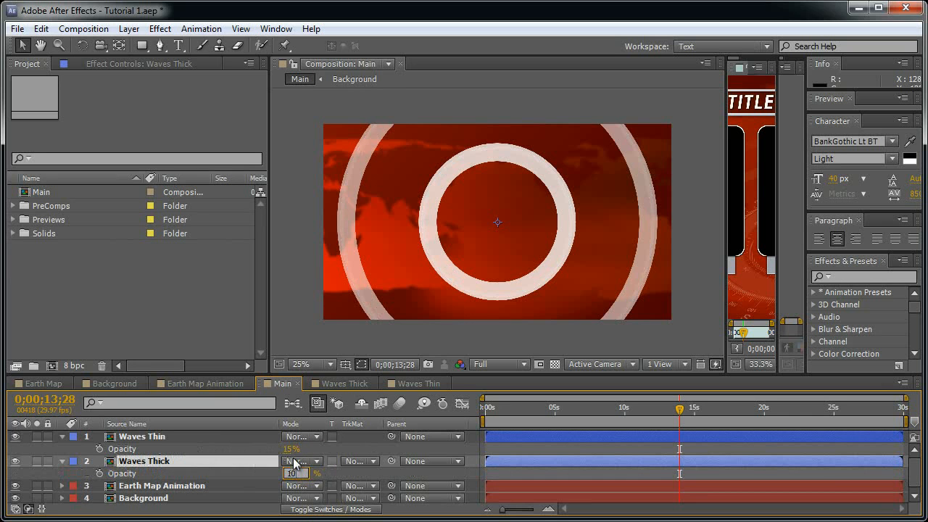
text(10)
key(Return)
drag(720, 416, 769, 414)
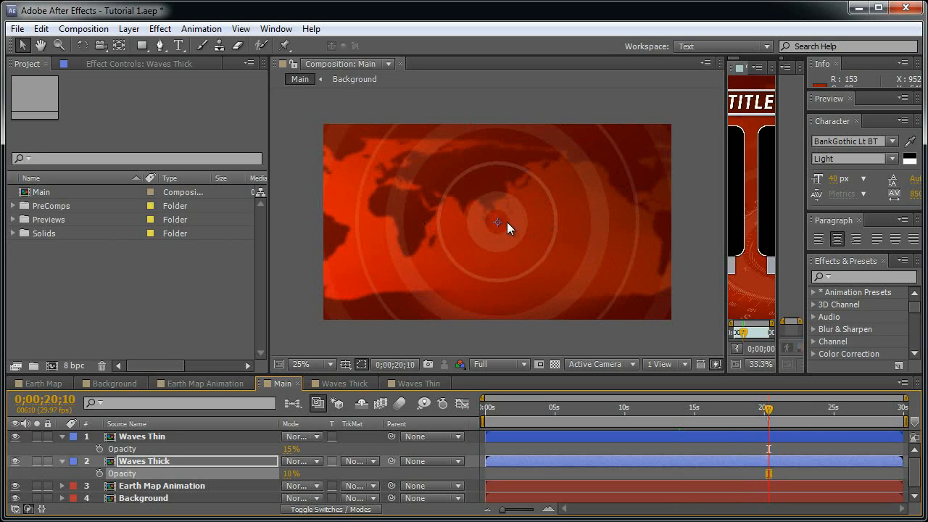
- Collapse the Opacity properties of both Waves layers, deselect all layers and save the project
click(62, 436)
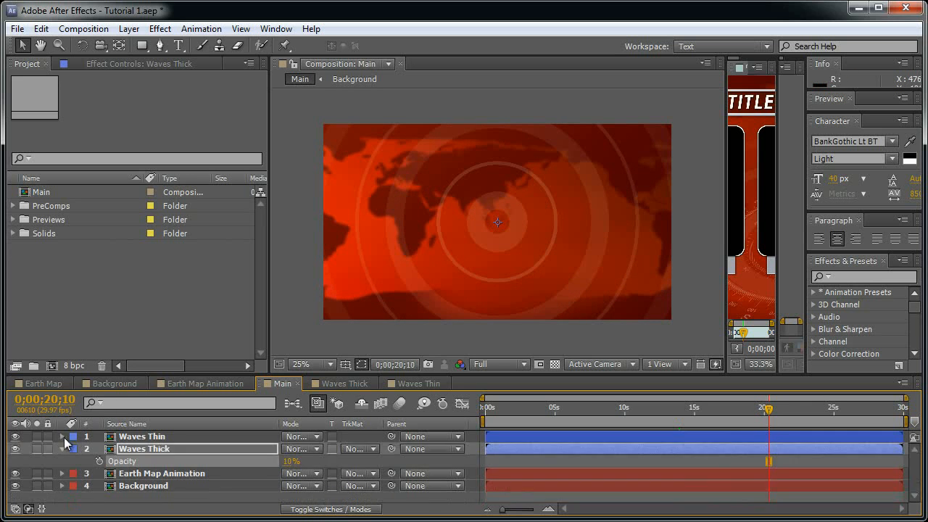
click(63, 448)
click(342, 495)
key(ctrl+s)
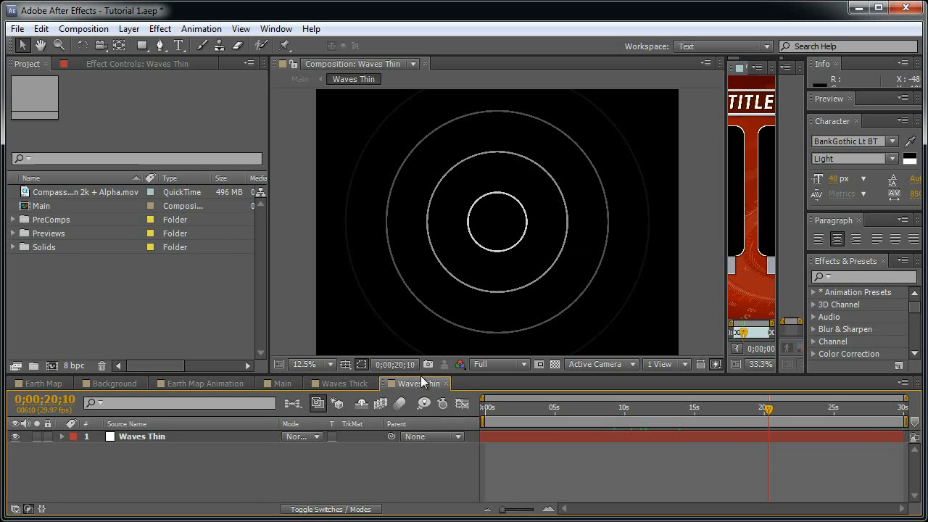
- Return to the Main composition and preview the Compass Main 2k + Alpha.mov footage up to 0;00;10;04 in an enlarged Footage viewer
click(290, 383)
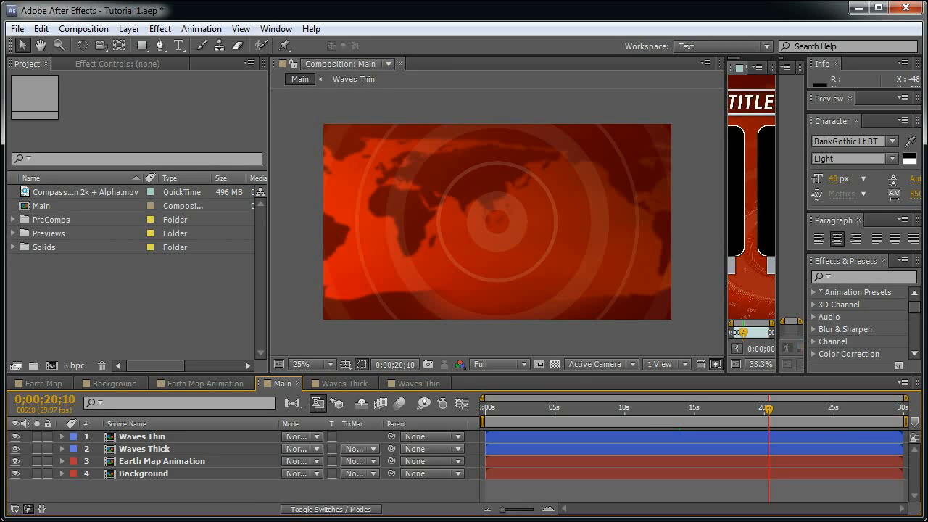
double_click(76, 192)
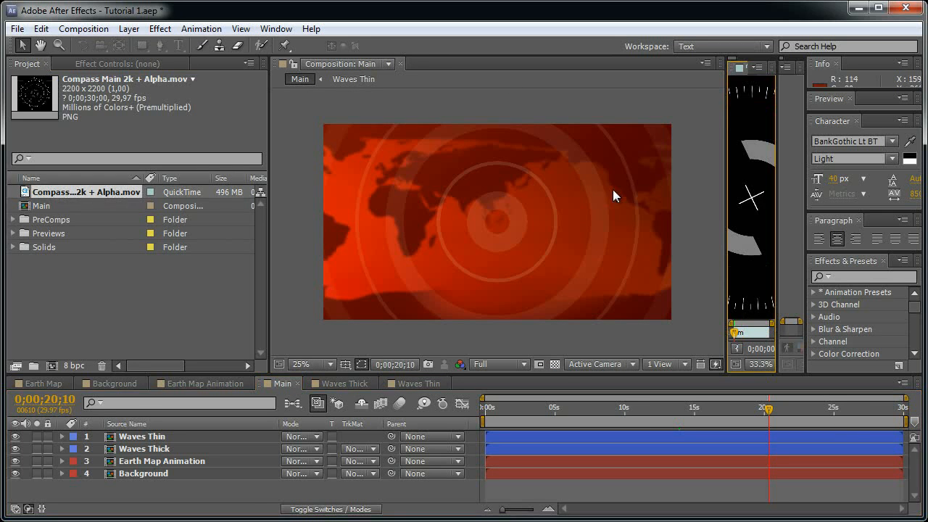
drag(726, 217, 324, 217)
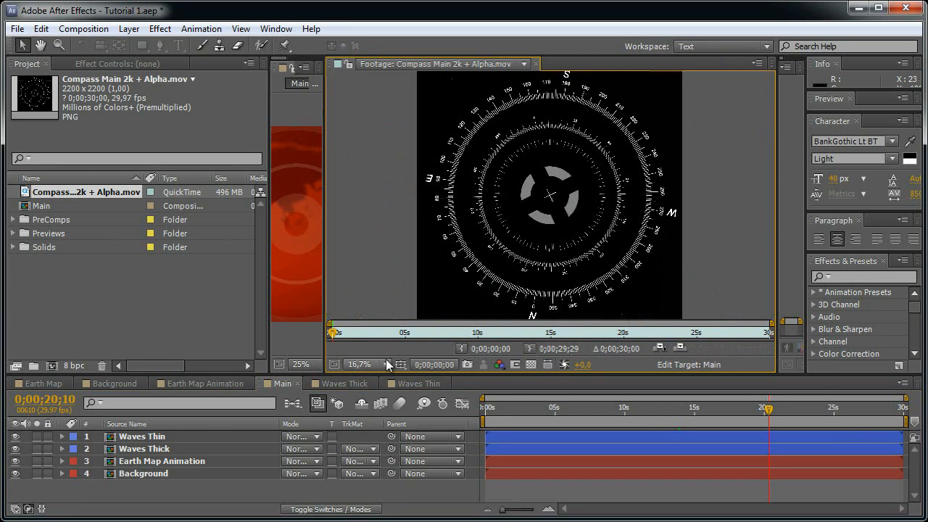
drag(337, 338, 480, 335)
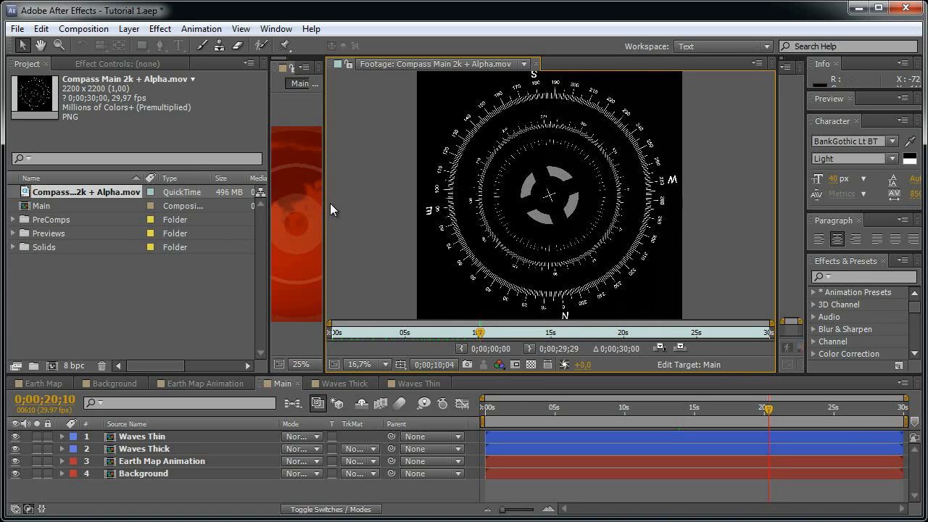
drag(324, 203, 775, 245)
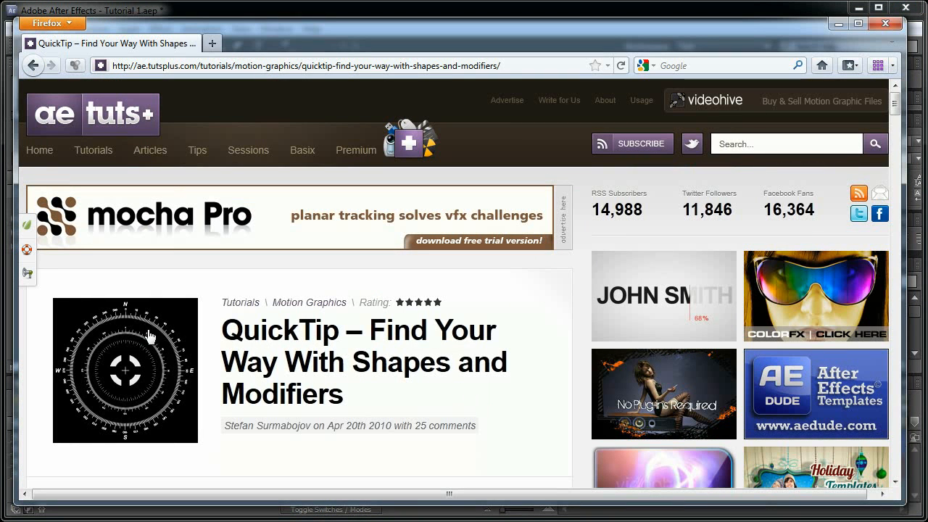
- Examine the Aetuts+ page "QuickTip – Find Your Way With Shapes and Modifiers" on creating the compass, and return to After Effects
scroll(466, 365, down, 2)
scroll(466, 363, down, 10)
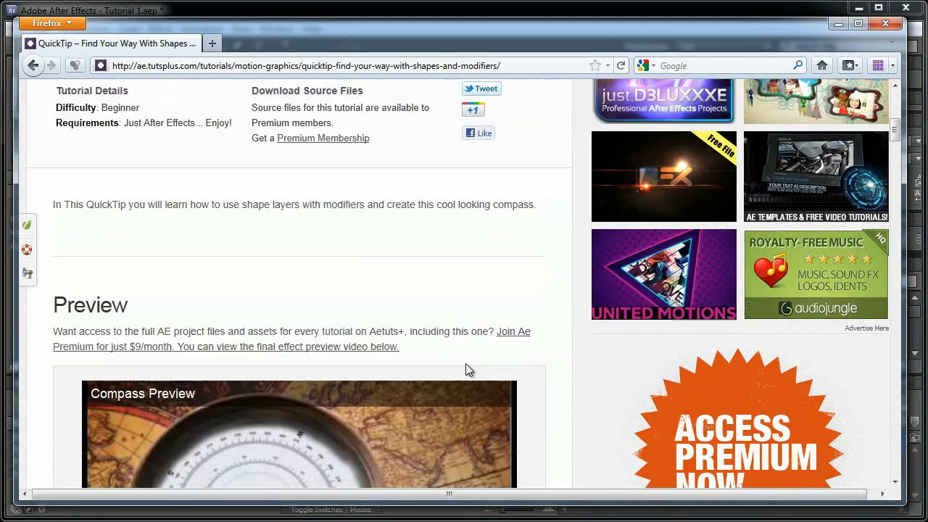
scroll(553, 353, down, 10)
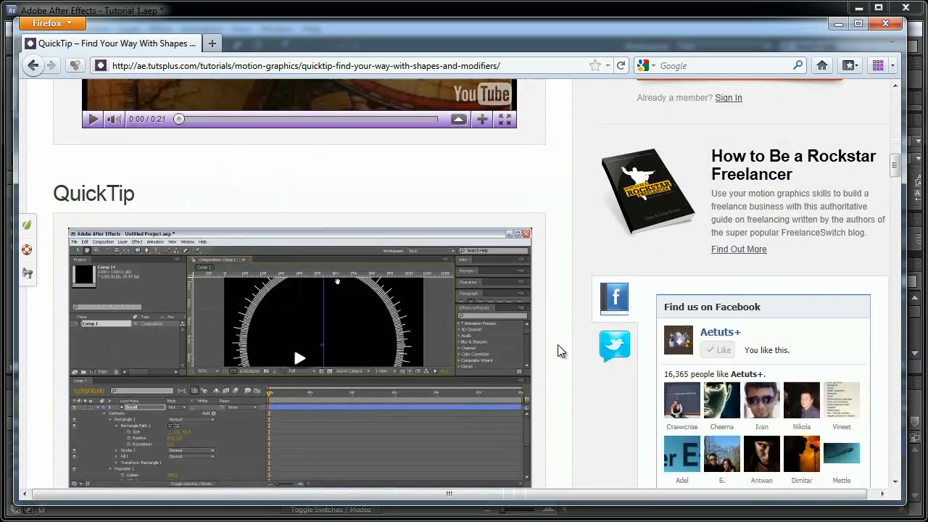
scroll(597, 265, up, 20)
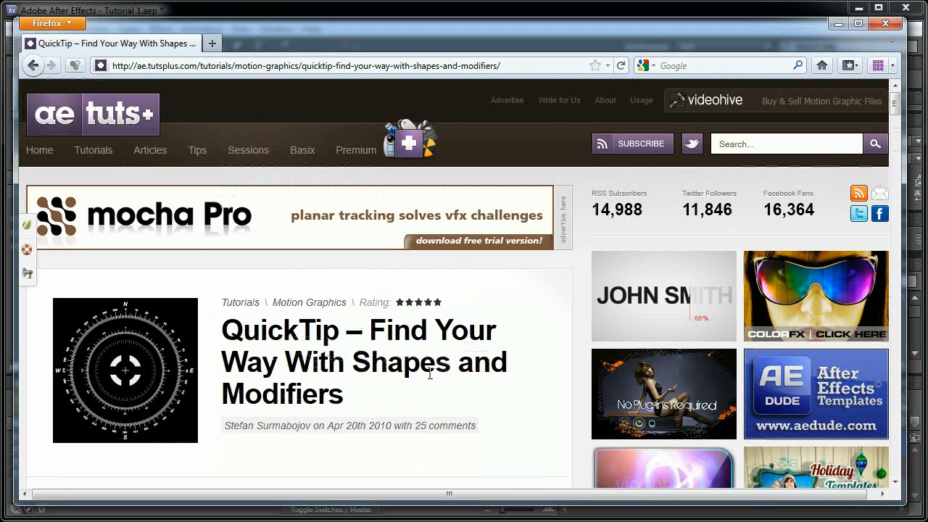
drag(345, 395, 232, 334)
click(226, 331)
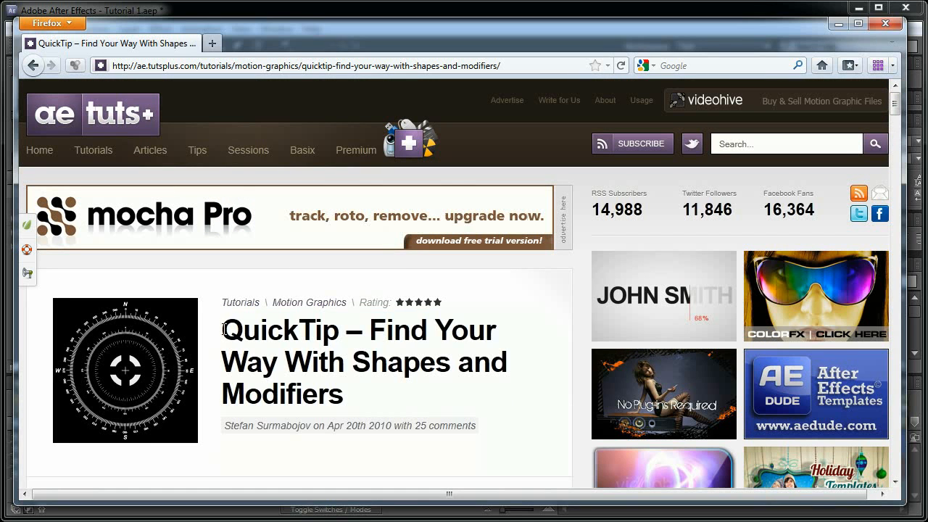
drag(220, 329, 351, 387)
click(408, 393)
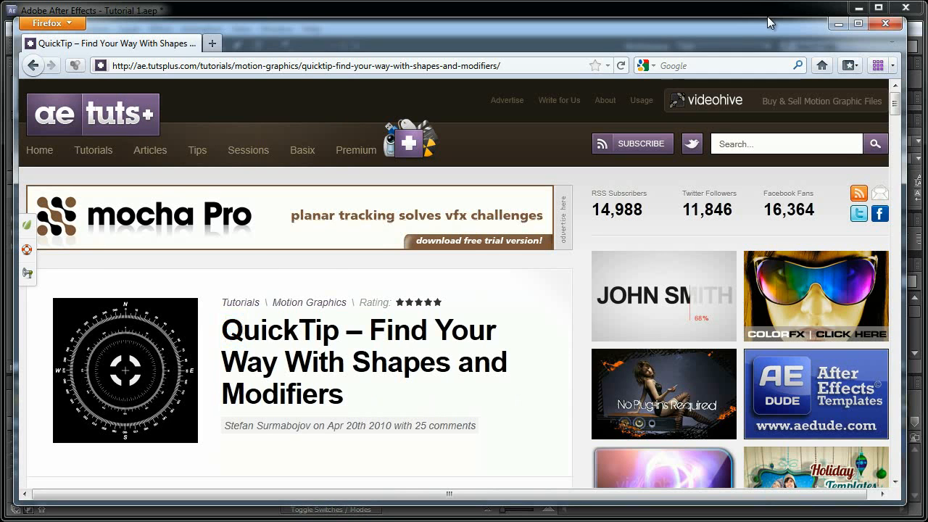
click(838, 24)
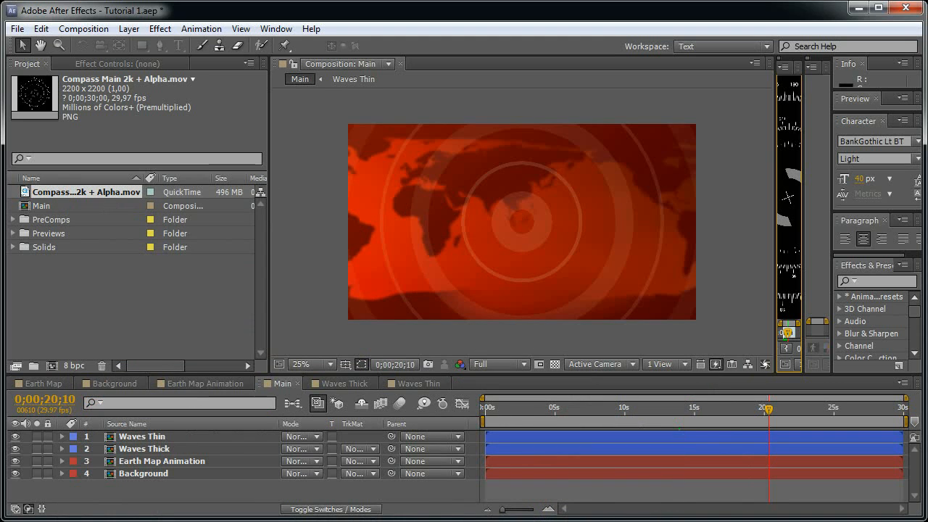
- Switch back to Firefox to check the compass tutorial's title once more, and return to After Effects
key(alt+Tab)
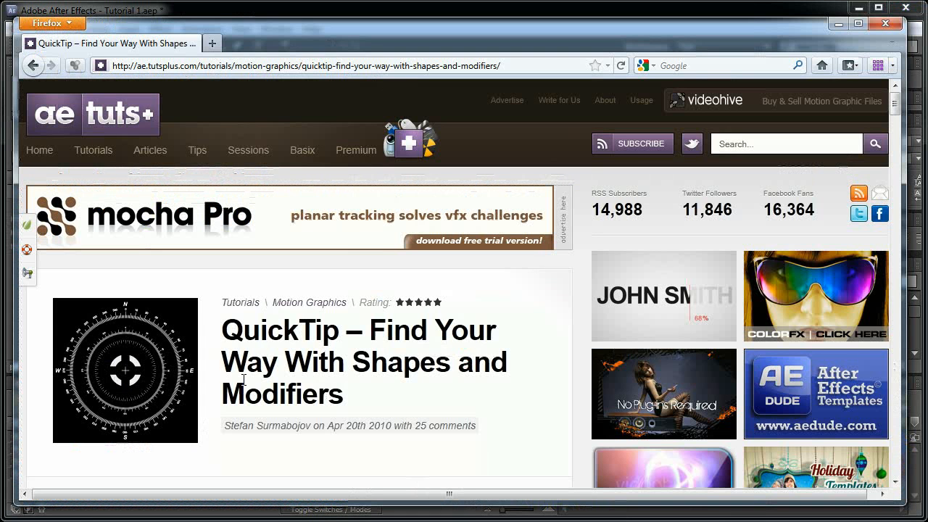
drag(363, 404, 226, 326)
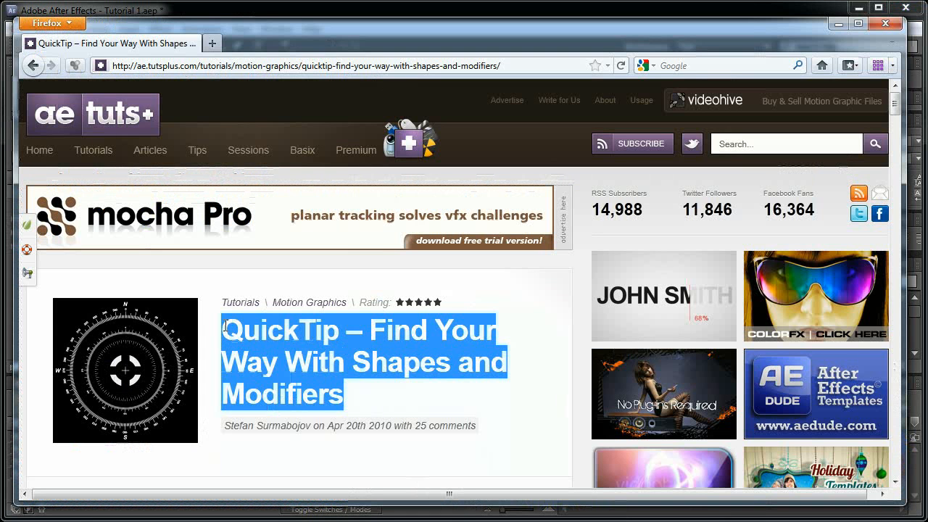
click(398, 408)
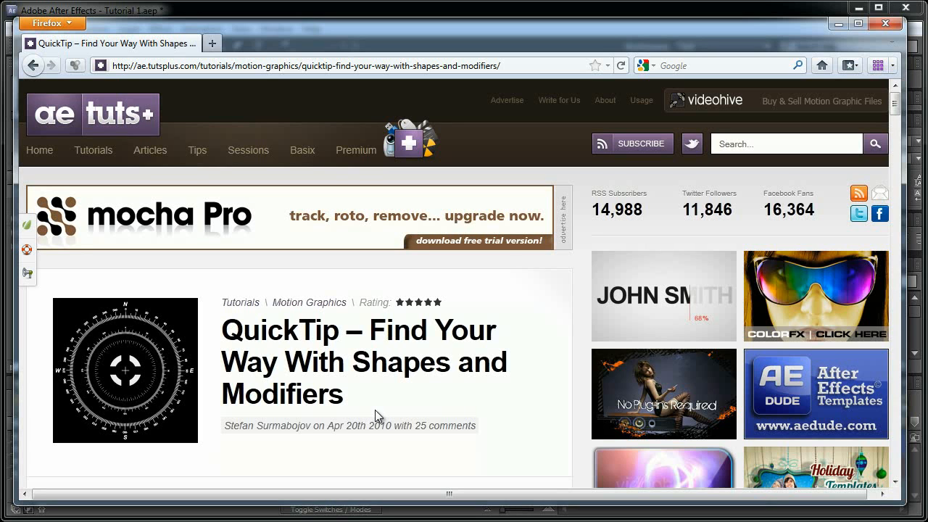
drag(377, 410, 228, 328)
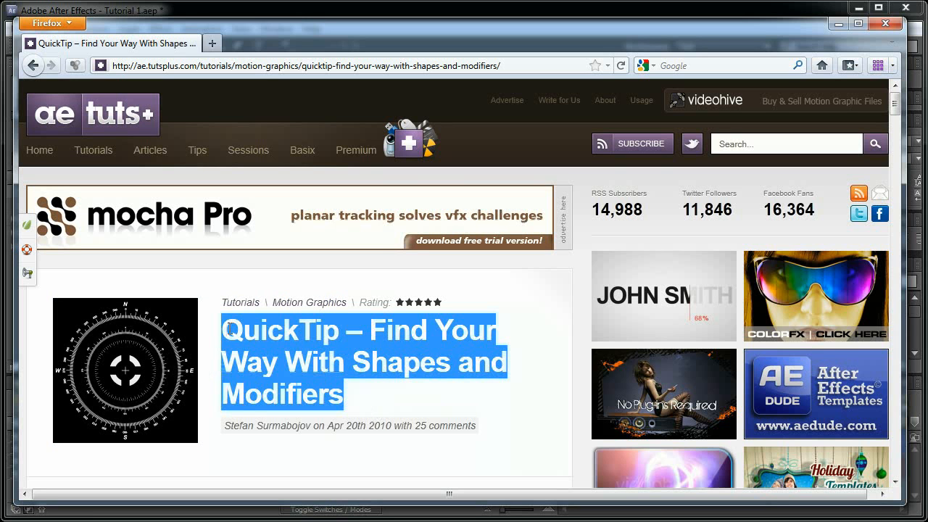
click(366, 392)
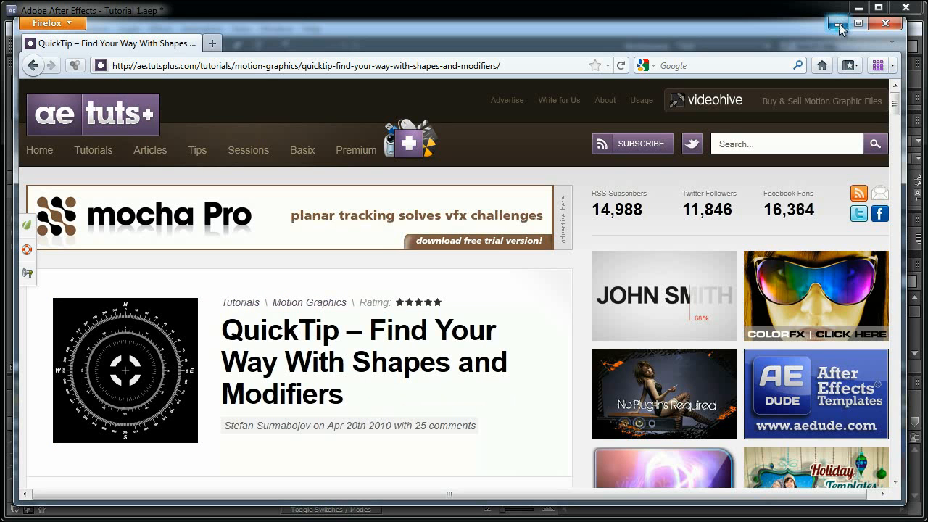
click(838, 25)
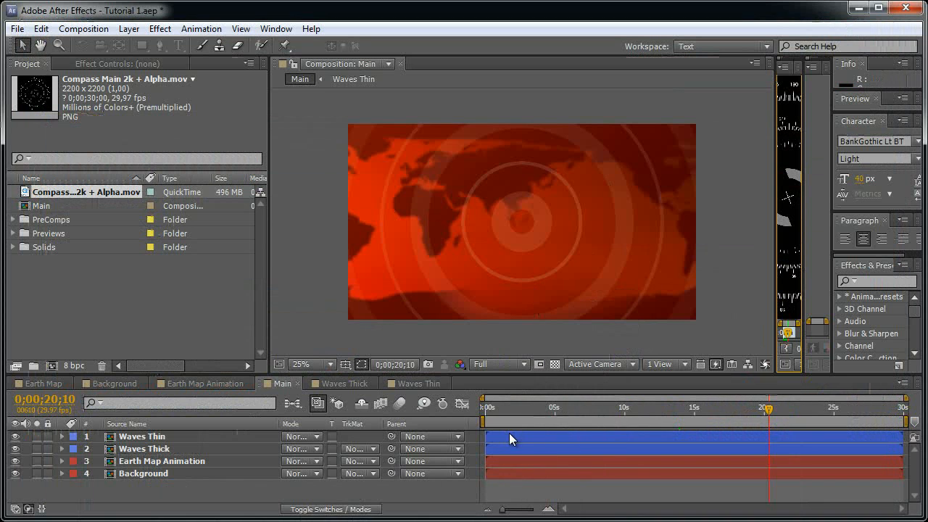
- Add Compass Main 2k + Alpha.mov as the top layer of Main and make the compass and both Waves layers 3D
drag(92, 194, 241, 432)
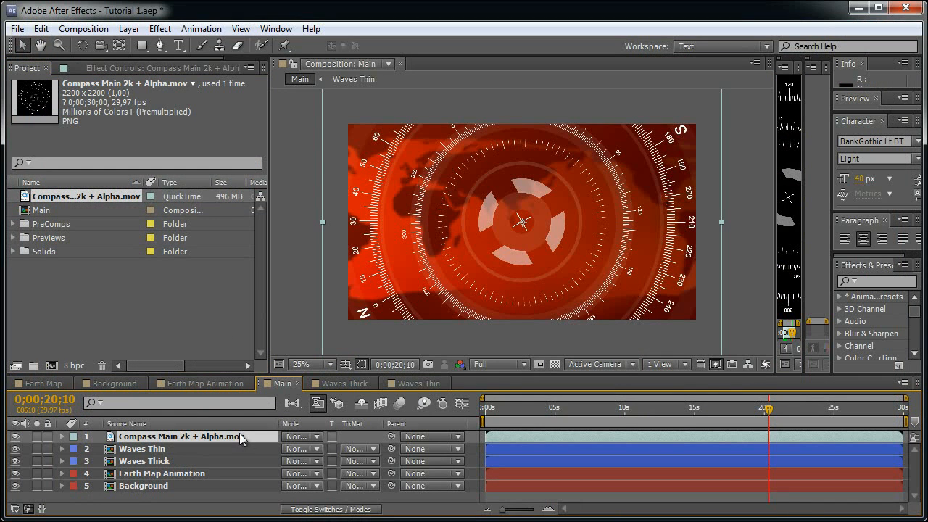
key(F4)
click(363, 437)
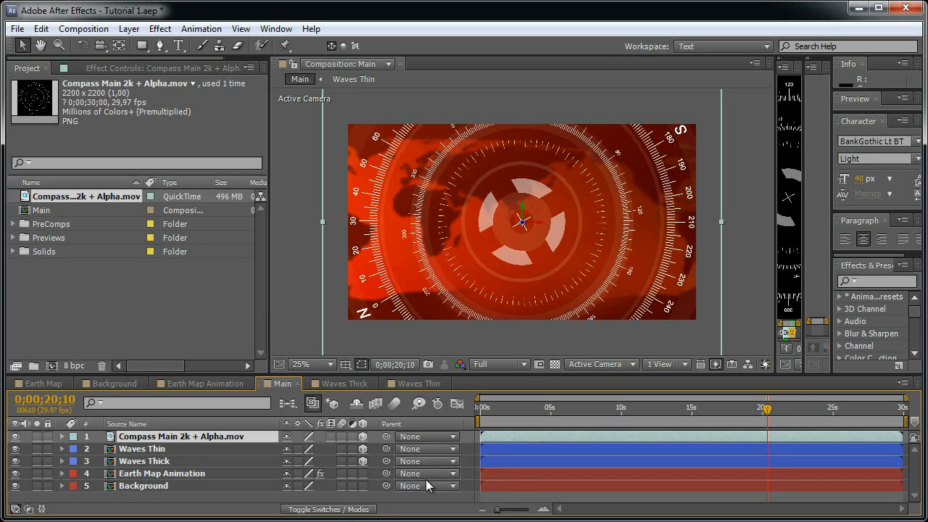
- At the start of Main, show Waves Thick's position and rotation properties and hide the compass and Waves Thin layers
click(466, 500)
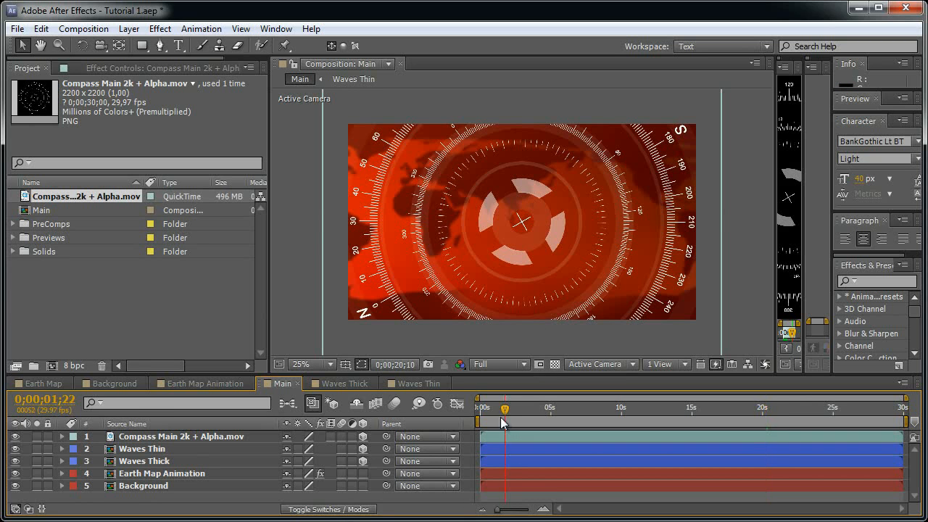
click(479, 421)
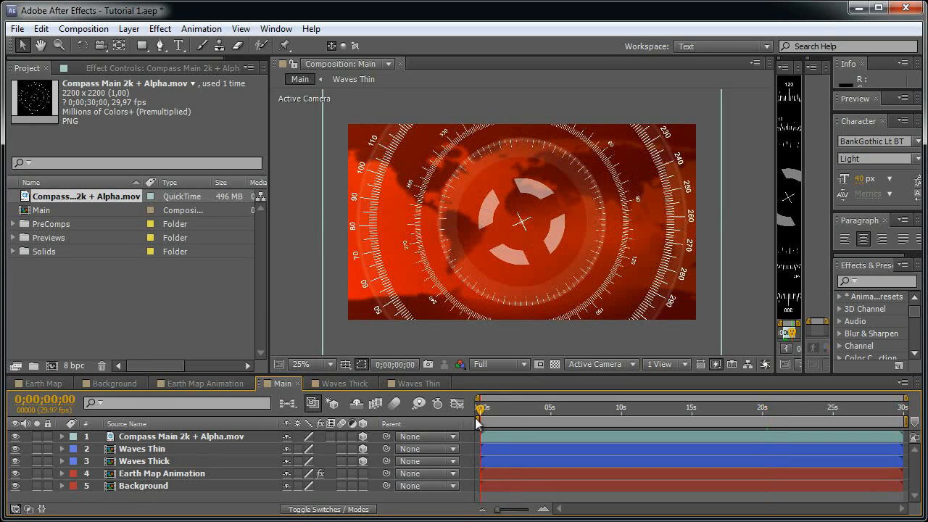
click(176, 463)
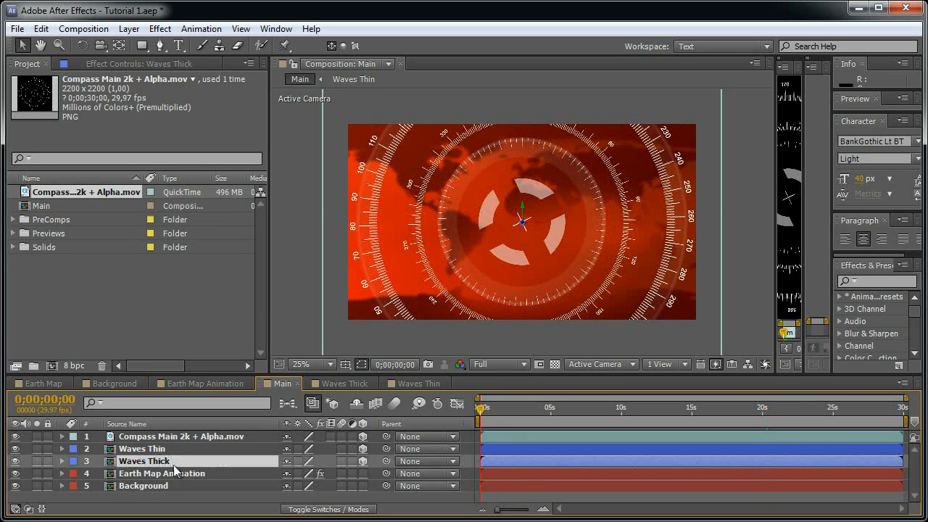
key(p)
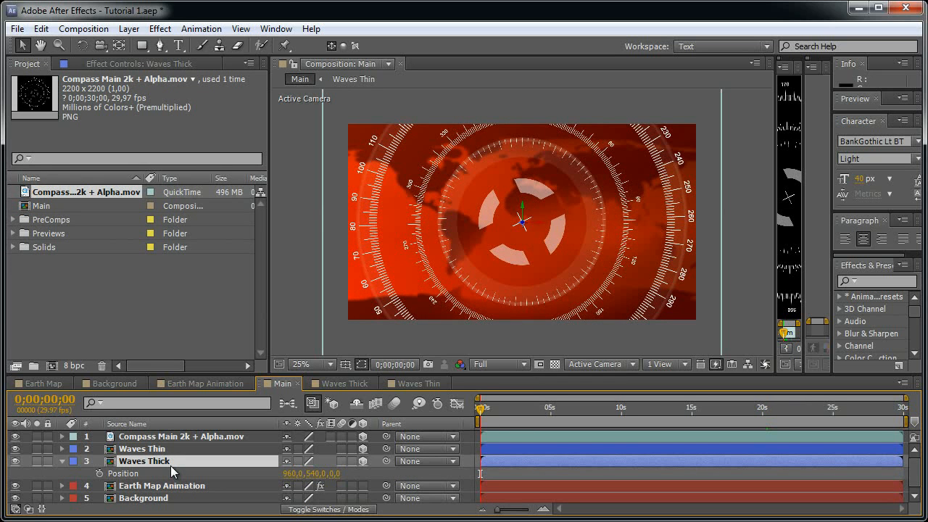
key(shift+r)
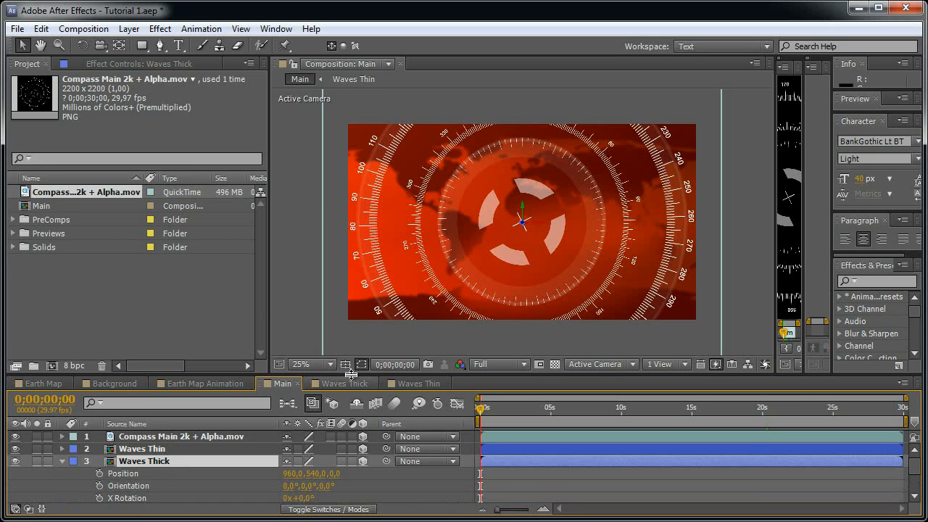
drag(351, 359, 351, 302)
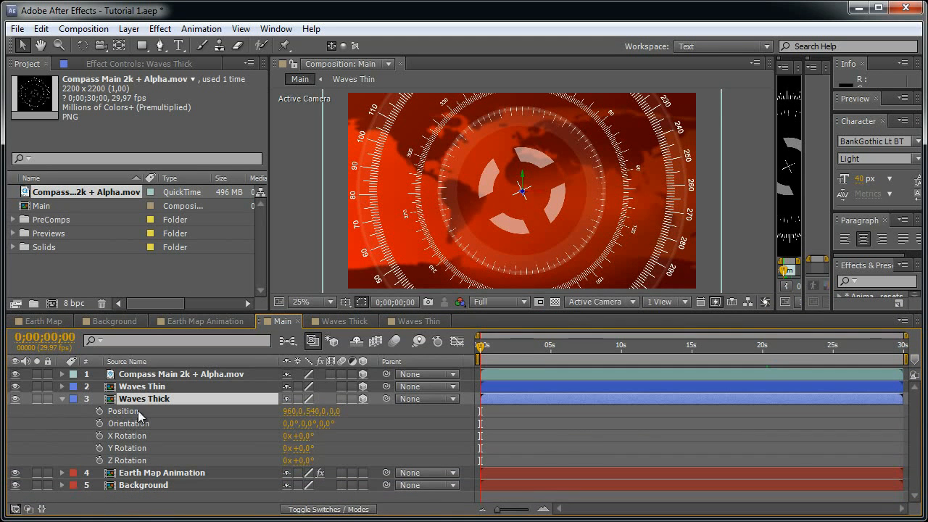
drag(15, 387, 16, 373)
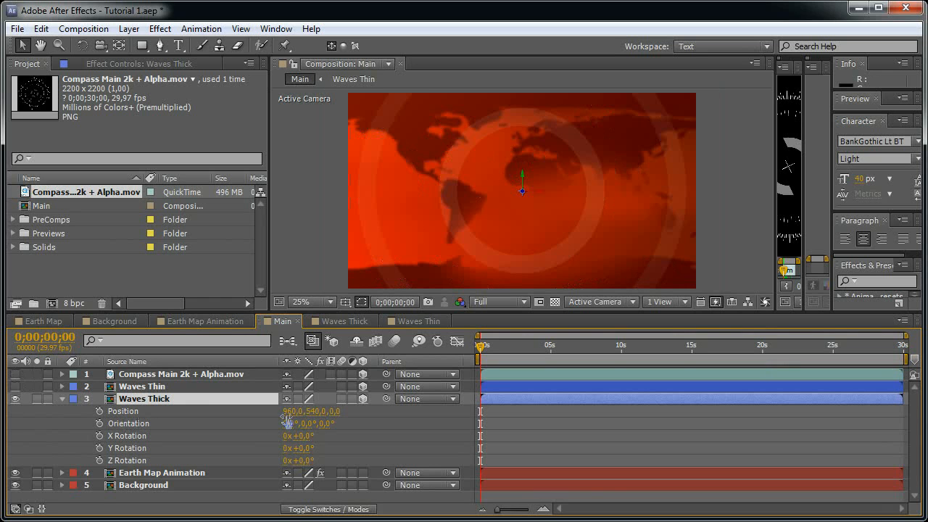
- Set the Waves Thick layer's position in Main to X 1280, Y 680 and Z 70
drag(290, 411, 444, 415)
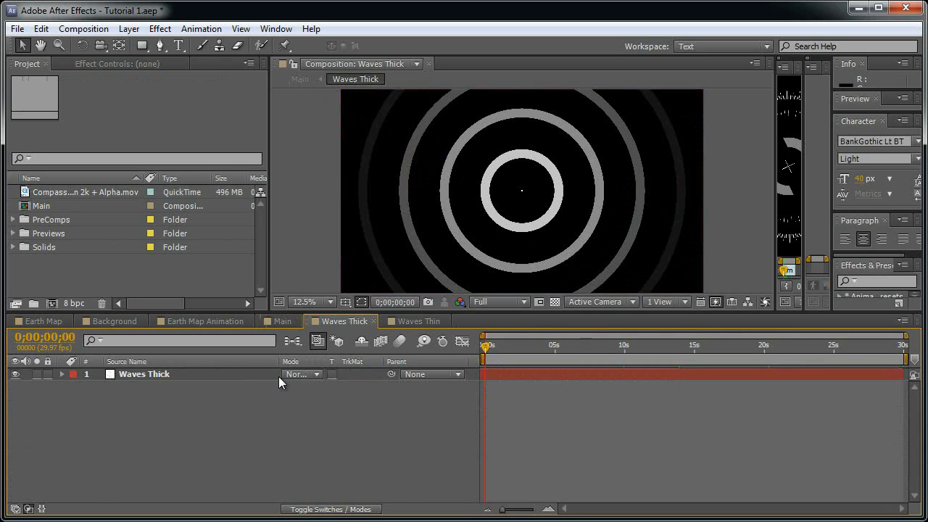
click(283, 321)
click(294, 411)
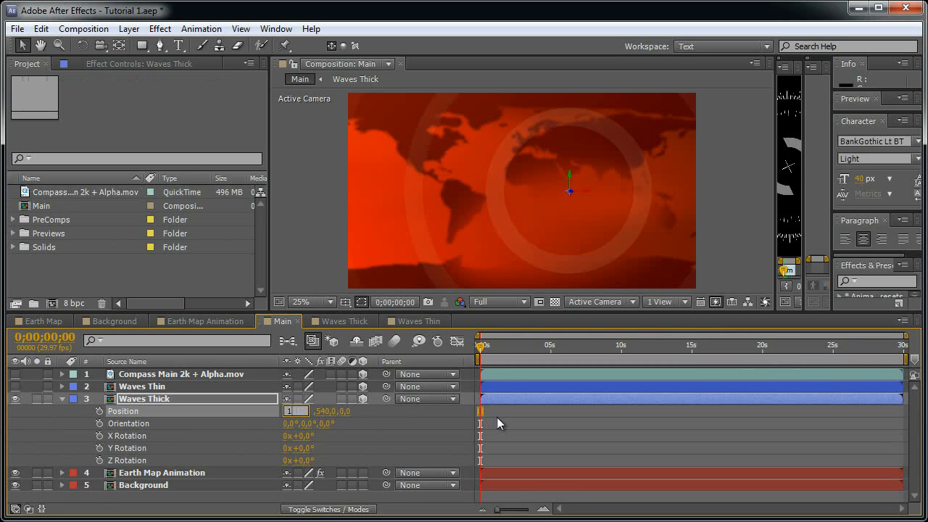
text(1280)
key(Return)
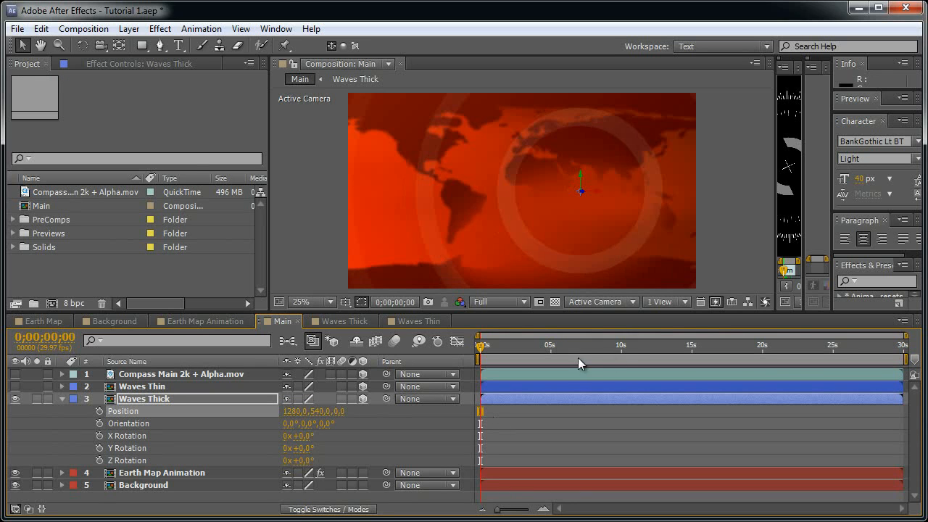
click(318, 411)
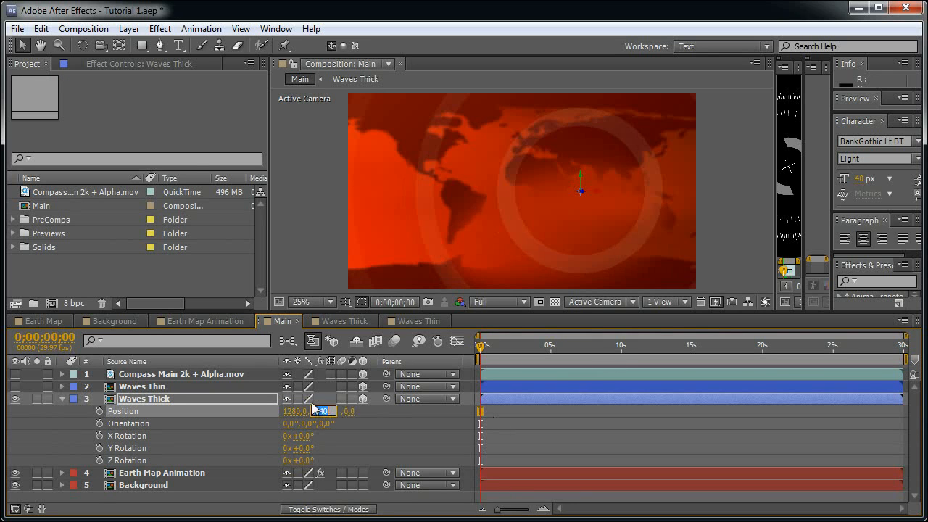
text(680)
key(Return)
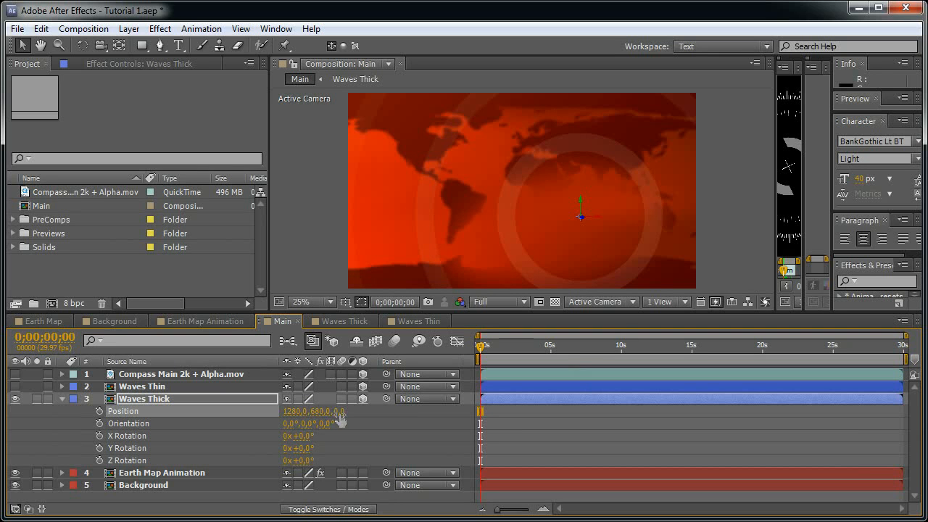
click(338, 412)
text(70)
key(Return)
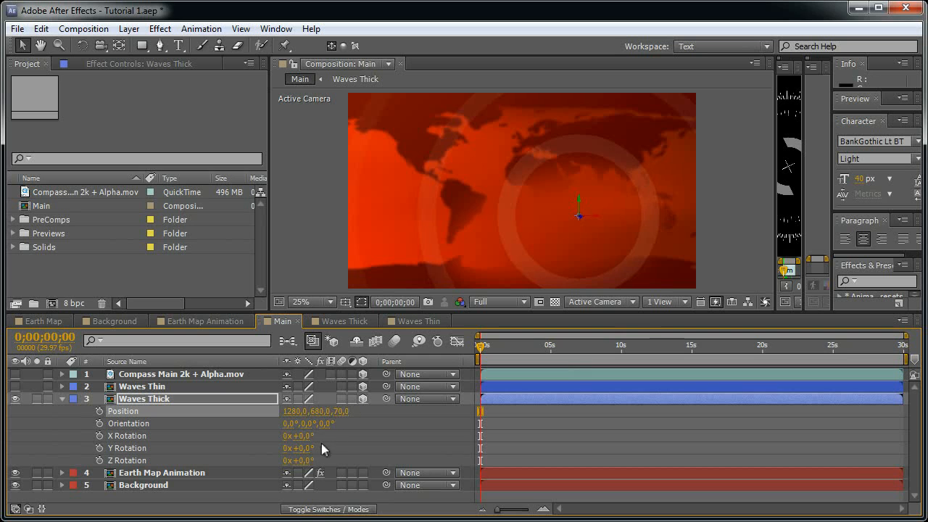
- Tilt Waves Thick with an X Rotation of -65° and a Y Rotation of 15°, and check it at 0;00;02;12
click(303, 435)
text(-65)
key(Return)
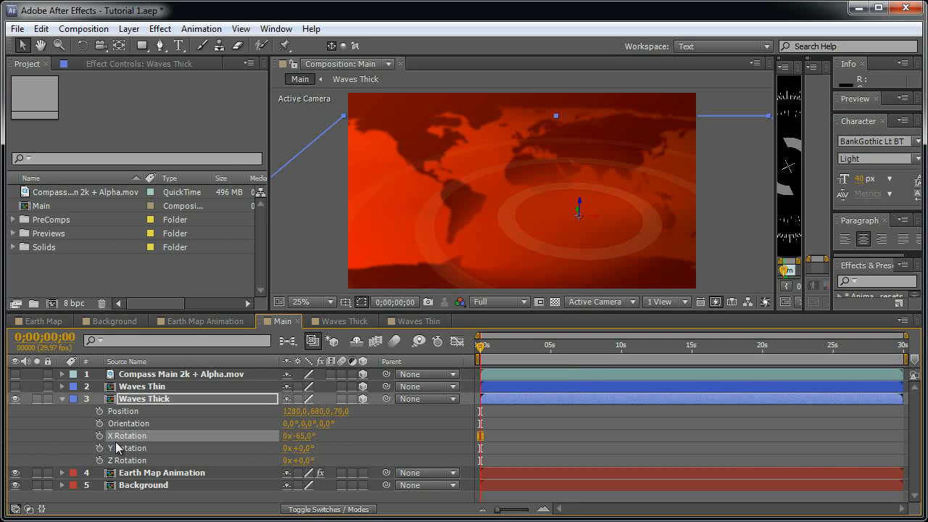
click(306, 450)
text(15)
key(Return)
drag(480, 345, 514, 351)
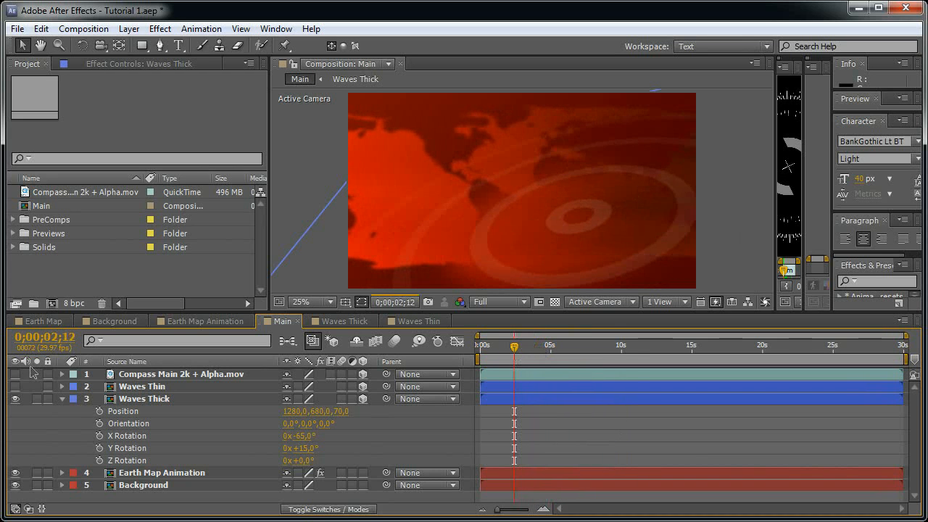
- Copy Waves Thick's Position, X Rotation and Y Rotation to the Waves Thin and compass layers, making both visible again
click(155, 410)
ctrl+click(151, 435)
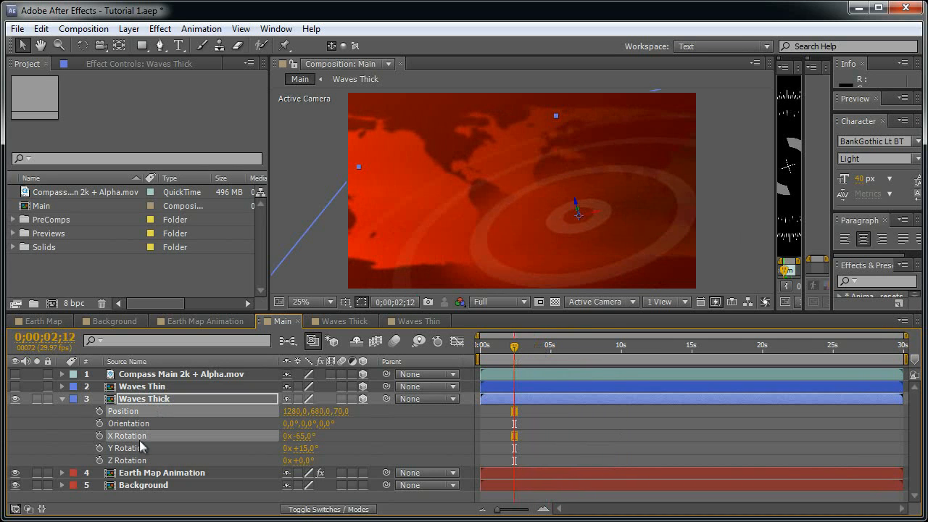
ctrl+click(143, 448)
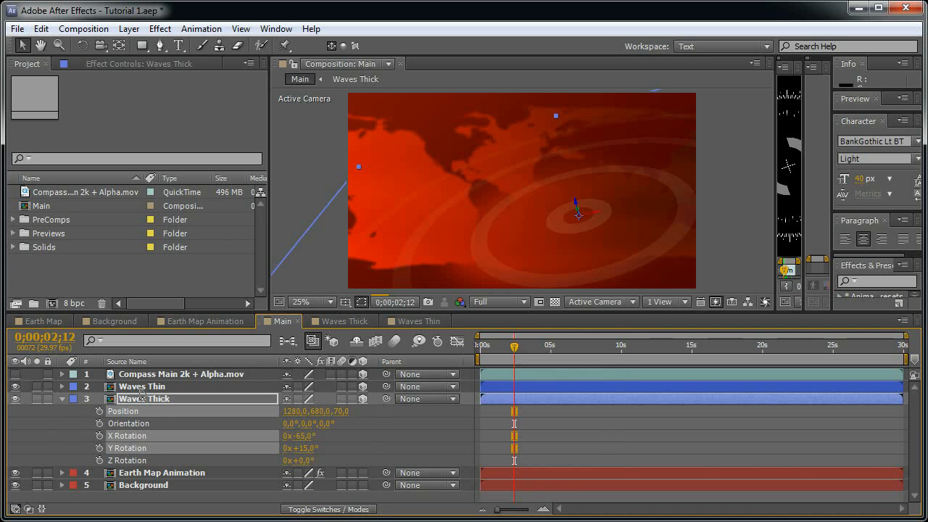
click(15, 386)
click(146, 388)
click(533, 349)
drag(542, 352, 617, 357)
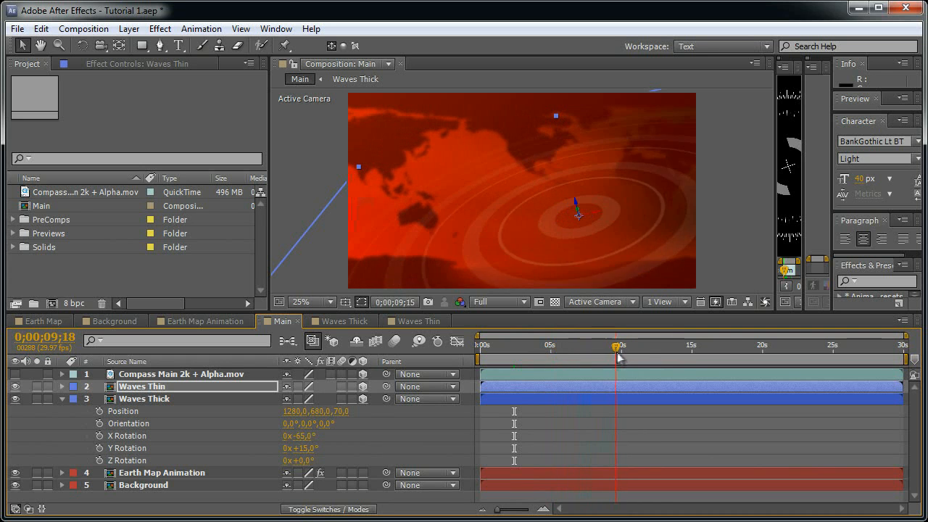
click(15, 374)
click(215, 373)
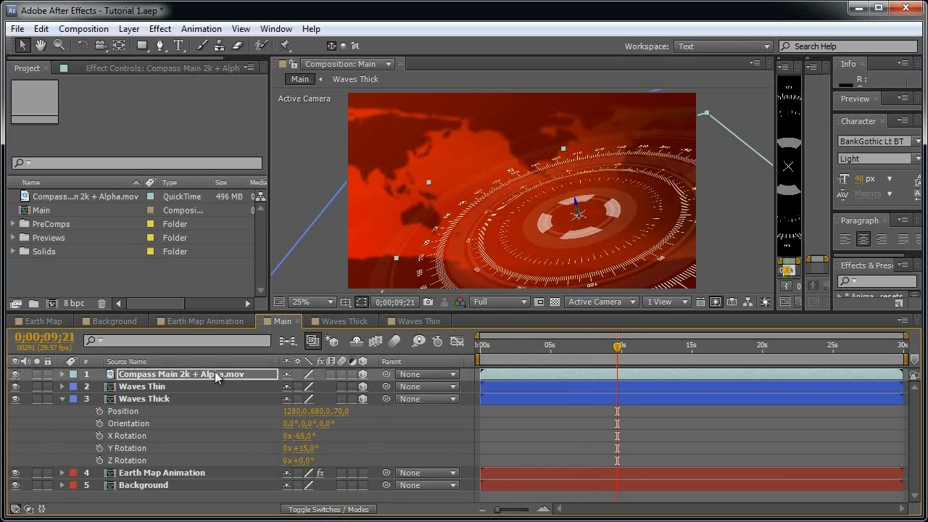
- Set the compass layer's opacity to 25% and inspect the blend in an enlarged Composition viewer
key(t)
click(293, 386)
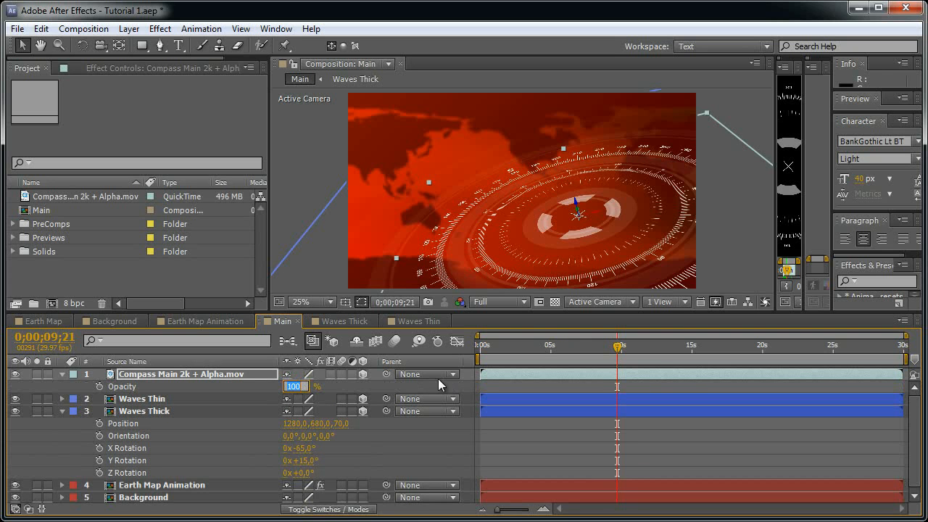
text(20)
key(Return)
scroll(513, 221, up, 2)
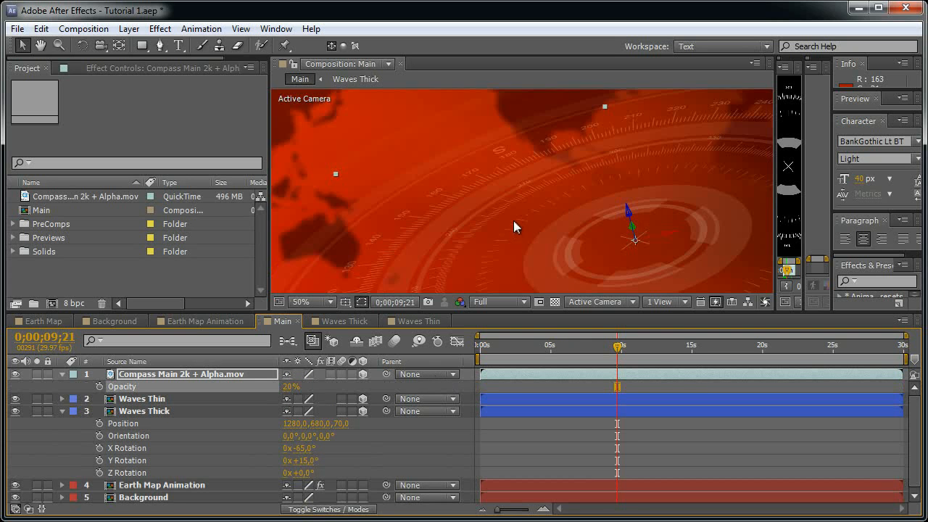
drag(581, 221, 504, 175)
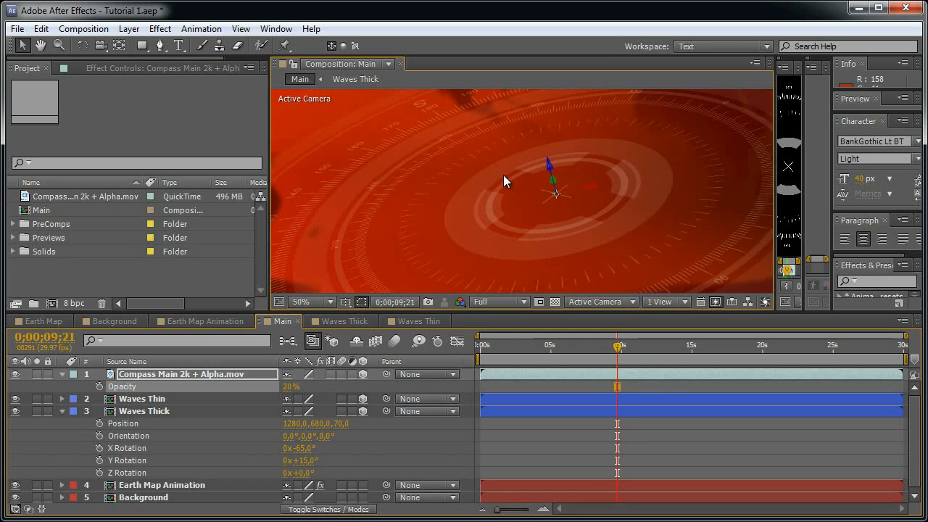
click(334, 385)
key(grave)
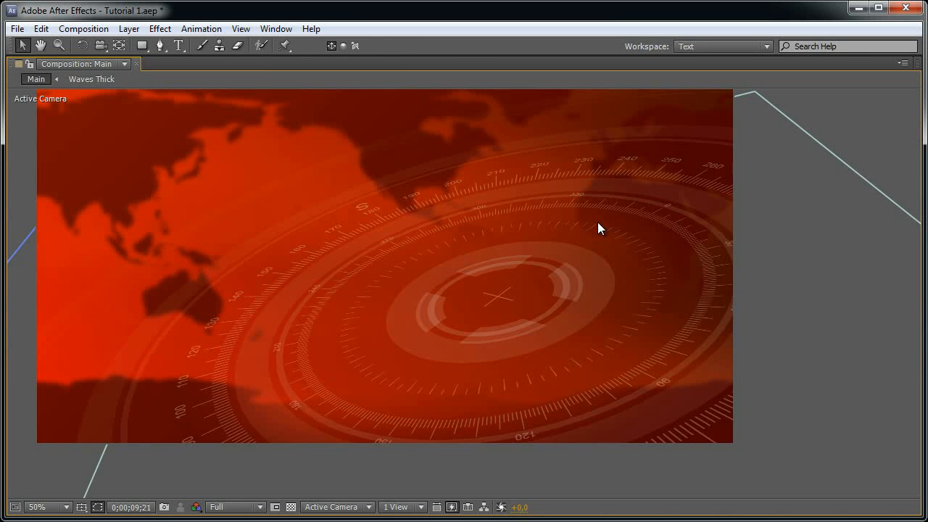
key(grave)
mouse_move(553, 355)
mouse_down()
mouse_move(484, 356)
mouse_move(537, 358)
mouse_up()
- Show the compass layer's rotation properties, test a spin around its Z axis, and reset Z Rotation to 0°
click(243, 376)
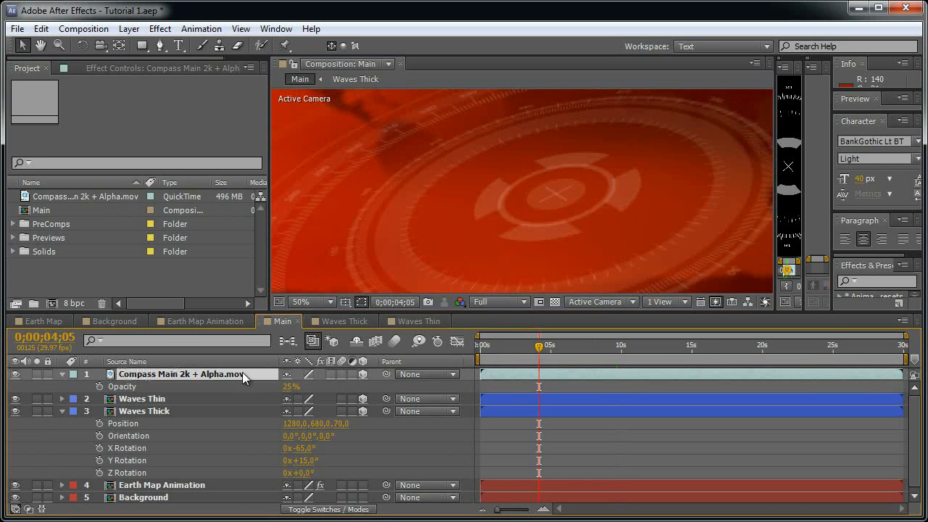
key(r)
drag(301, 423, 348, 423)
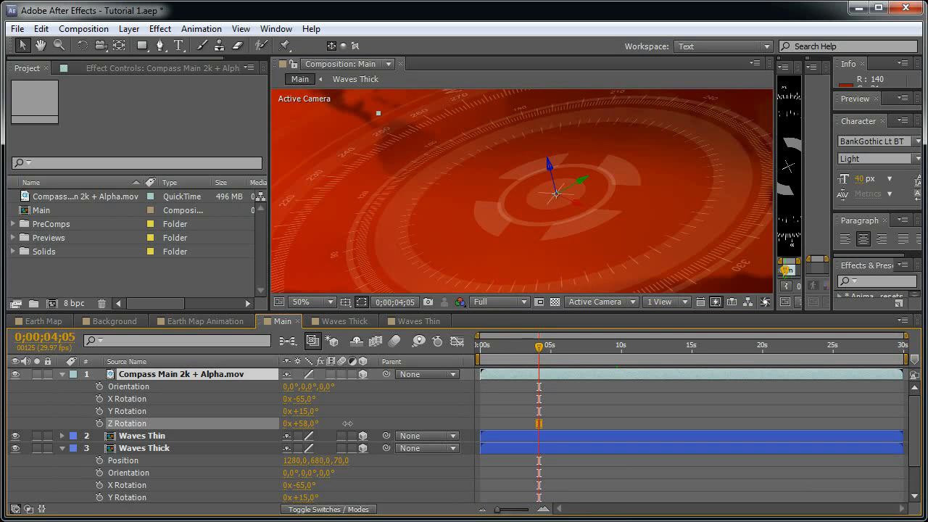
click(311, 424)
text(0)
click(323, 425)
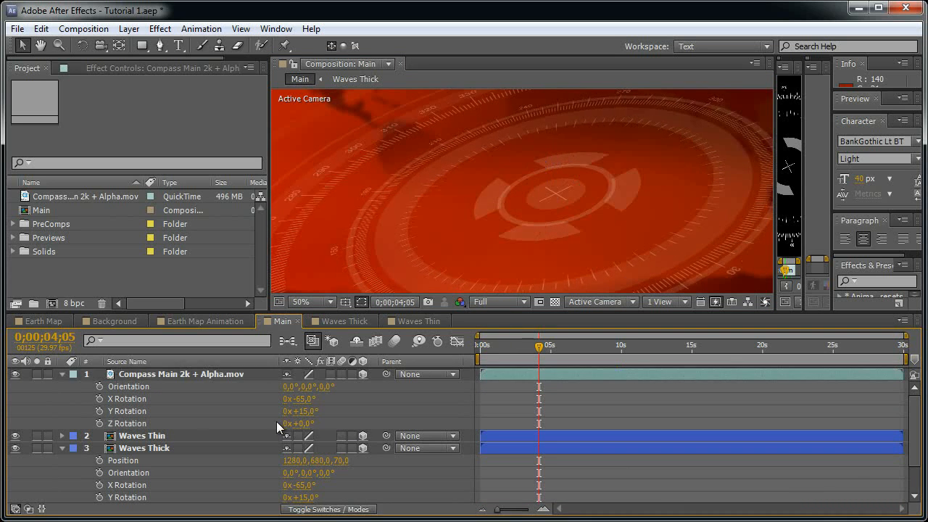
- Keyframe the compass's Z Rotation from 0° at the start to one full turn at 0;00;29;29, and collapse the open layers
key(Home)
click(99, 423)
key(End)
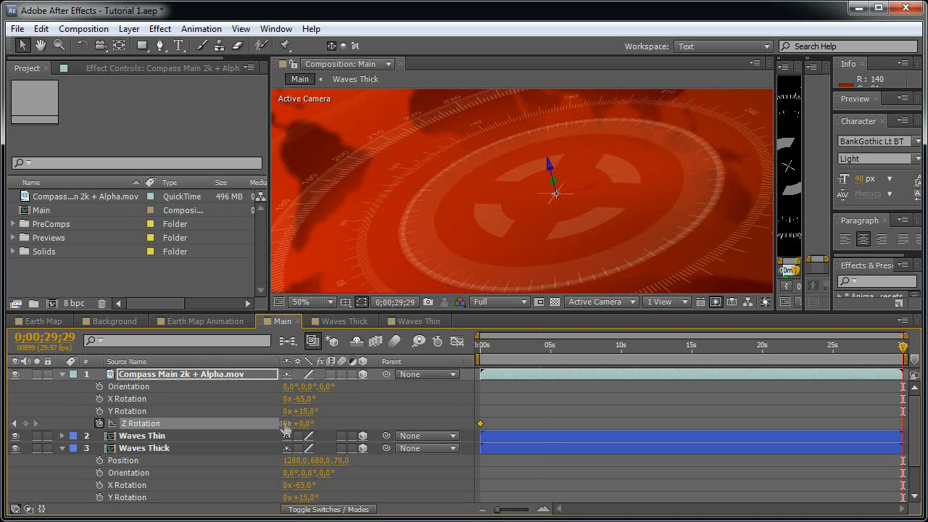
click(287, 423)
text(1)
click(423, 407)
click(63, 374)
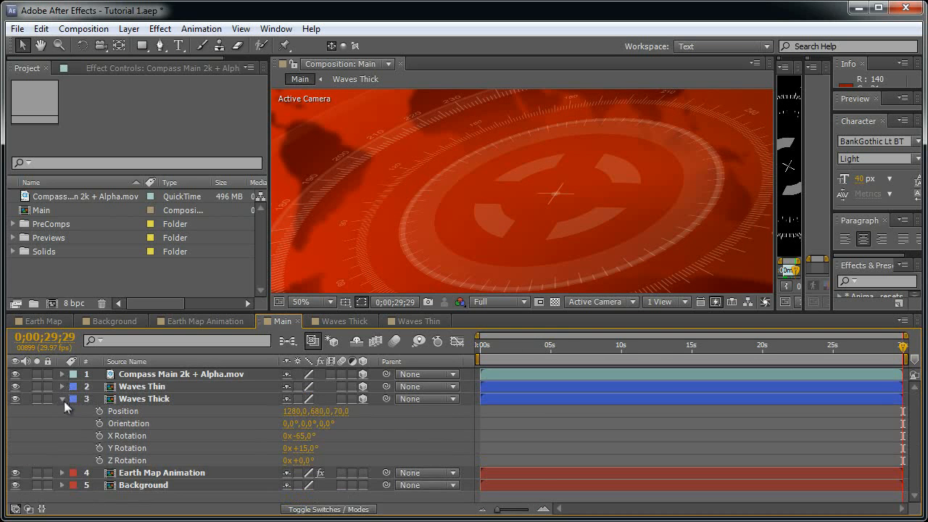
click(62, 399)
- Review the combined animation up to 0;00;10;28 with the whole frame in a taller Composition viewer
scroll(449, 209, down, 2)
drag(554, 345, 643, 343)
drag(492, 155, 532, 157)
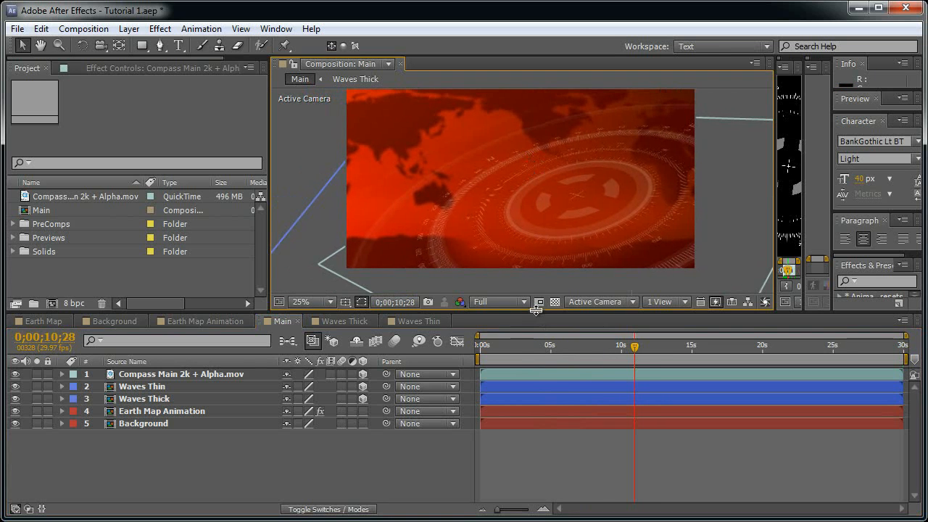
drag(536, 310, 443, 359)
- Close the Waves Thin, Waves Thick, Earth Map Animation, Background and Earth Map timelines, leaving only Main open
click(440, 369)
click(447, 369)
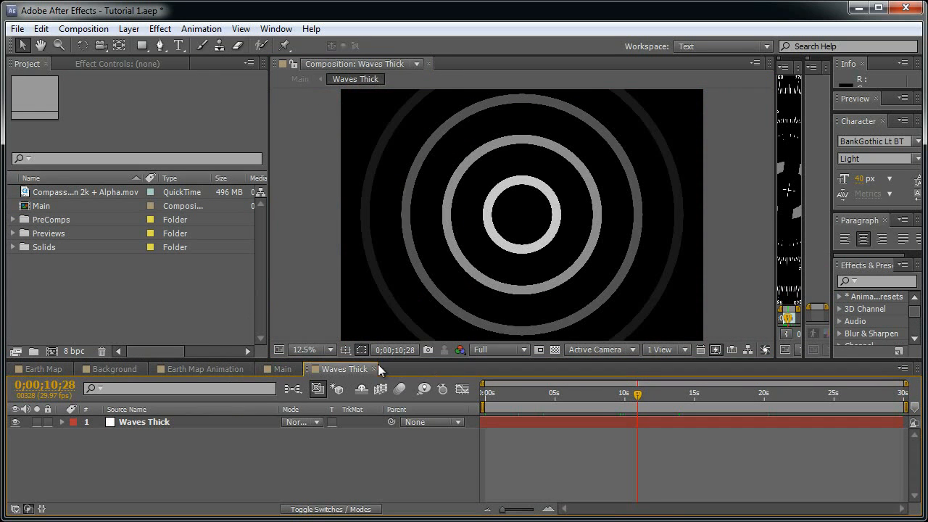
click(374, 369)
click(203, 369)
click(249, 368)
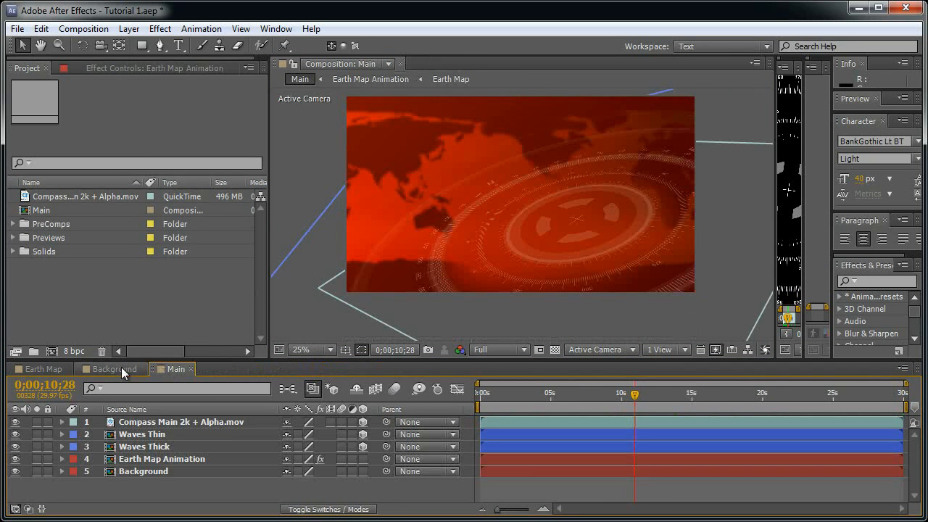
click(123, 369)
click(142, 369)
click(52, 368)
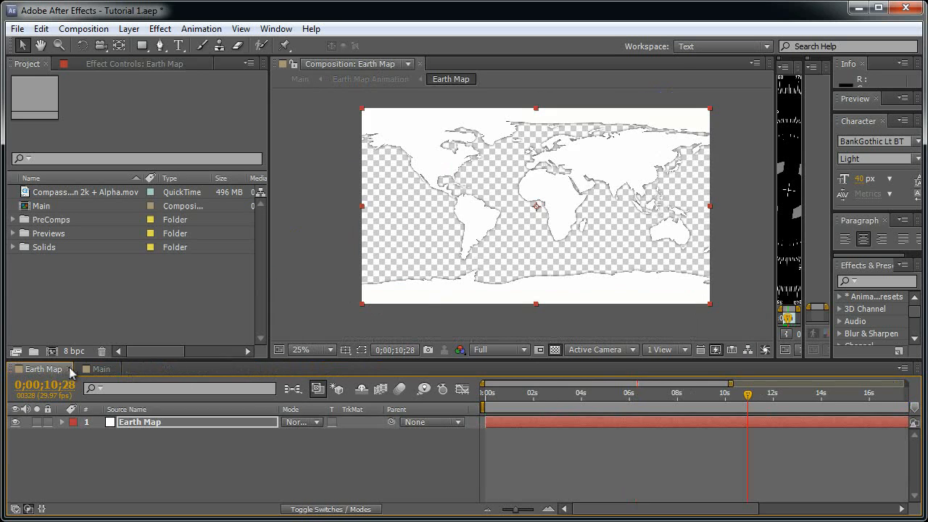
click(68, 369)
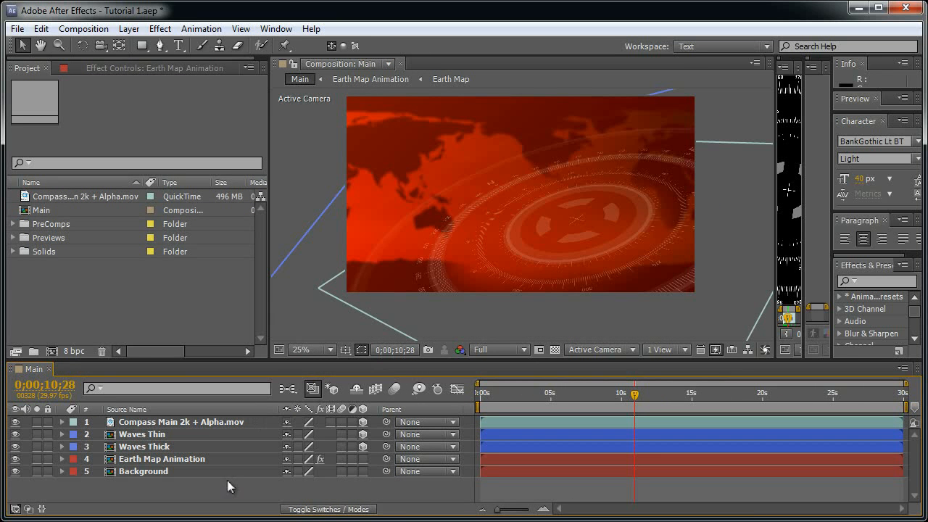
- Save the project and expand the PreComps folder to list its compositions
key(ctrl+s)
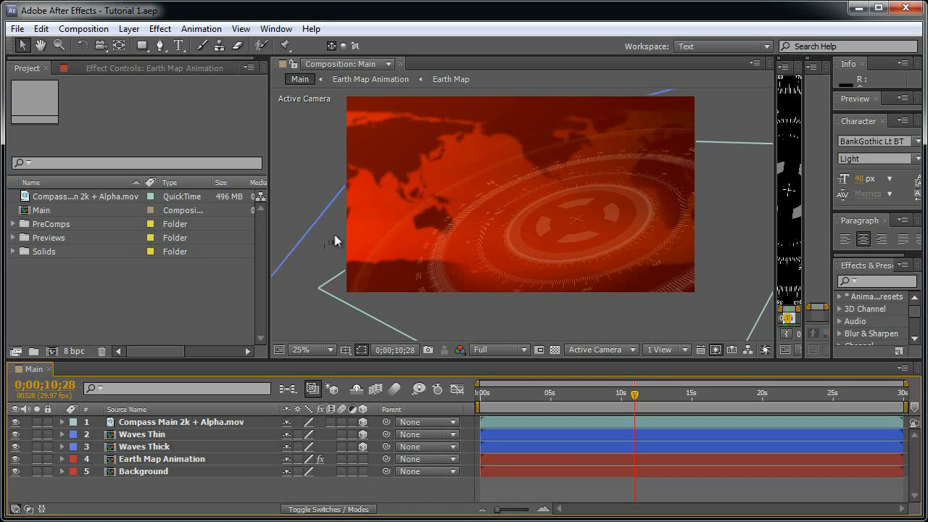
click(12, 225)
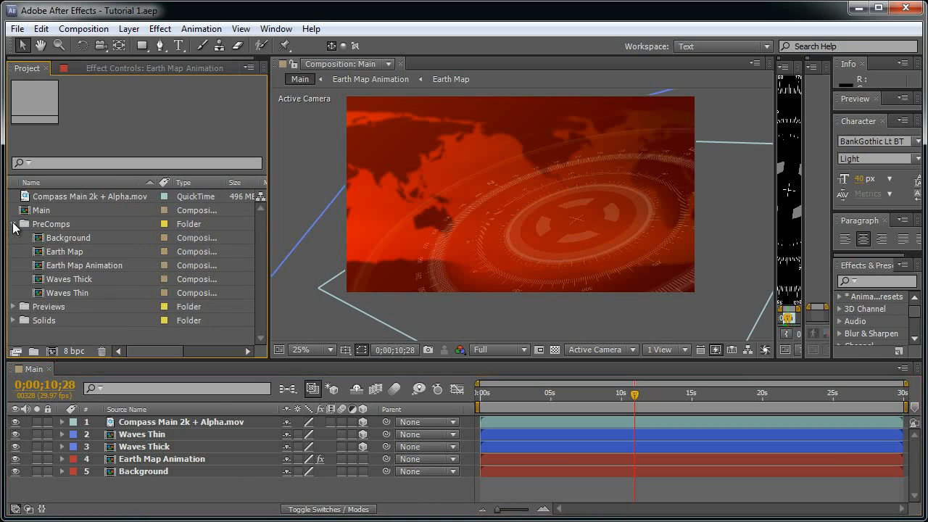
- Add the Earth Map composition as the topmost layer in Main, solo it, and check its transparency
click(69, 253)
drag(70, 253, 218, 422)
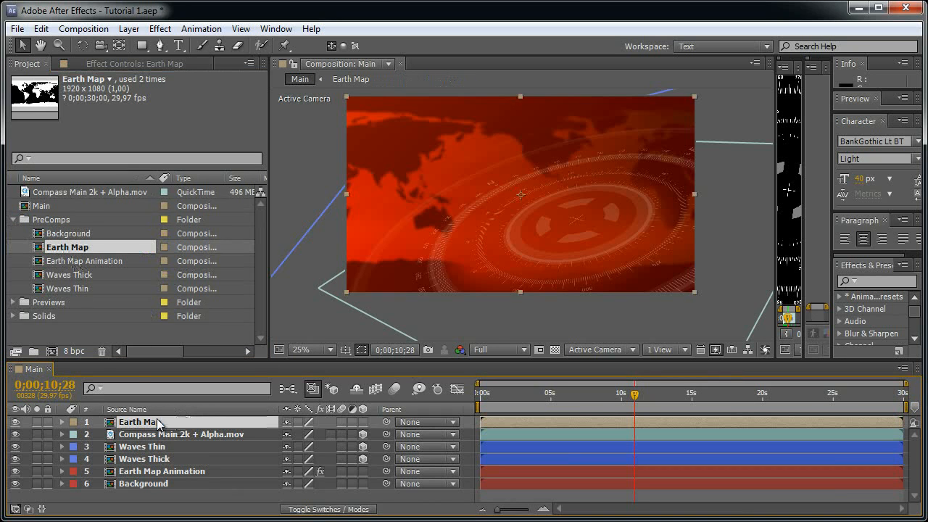
click(36, 422)
drag(603, 395, 685, 399)
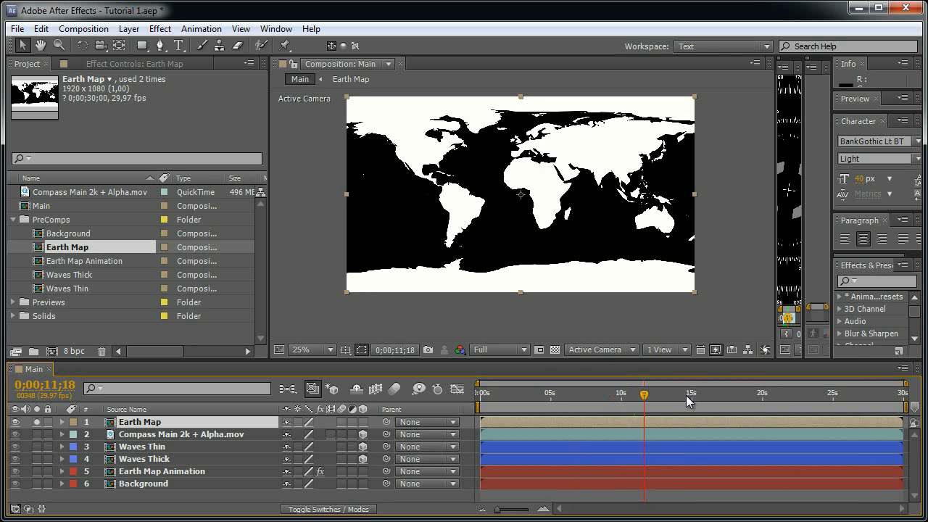
click(13, 220)
click(555, 350)
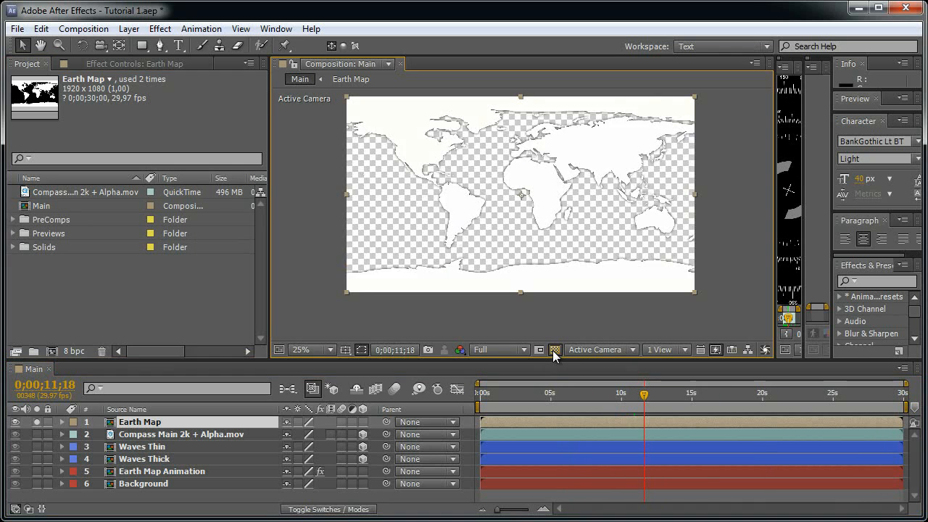
click(555, 349)
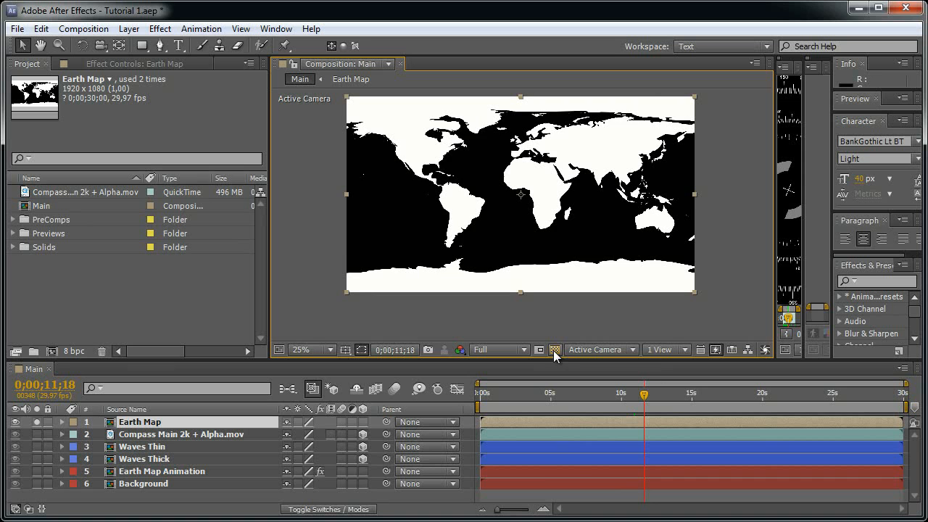
- Find the CC Sphere effect and apply it to the new Earth Map layer
click(161, 28)
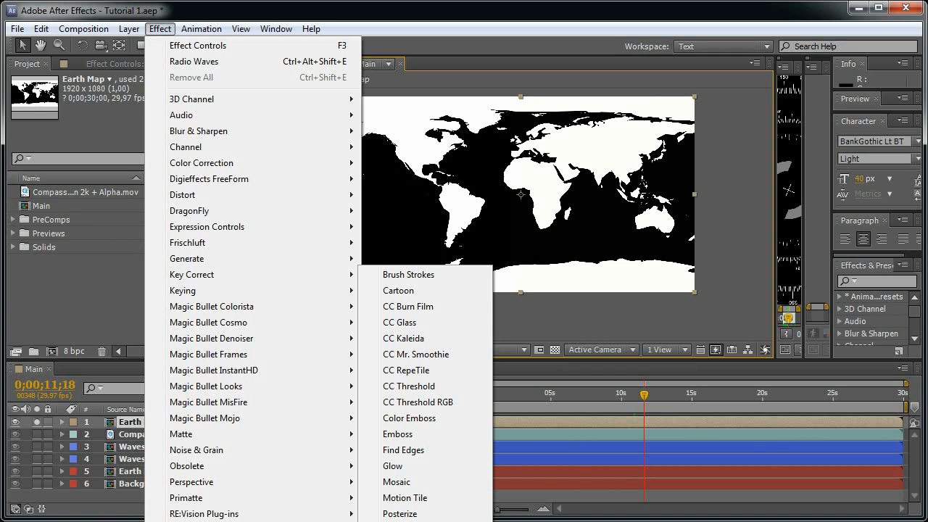
mouse_move(196, 521)
click(841, 281)
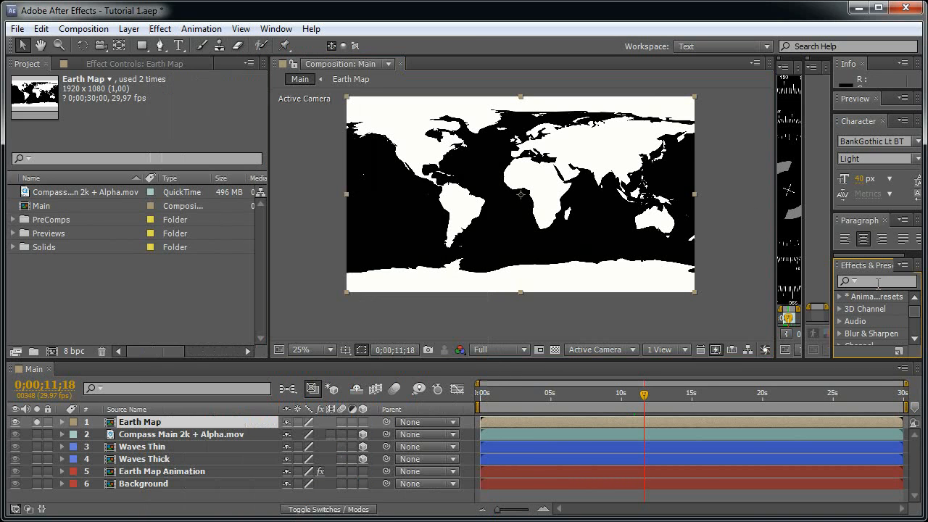
drag(832, 283, 668, 283)
click(820, 283)
text(cc sphe)
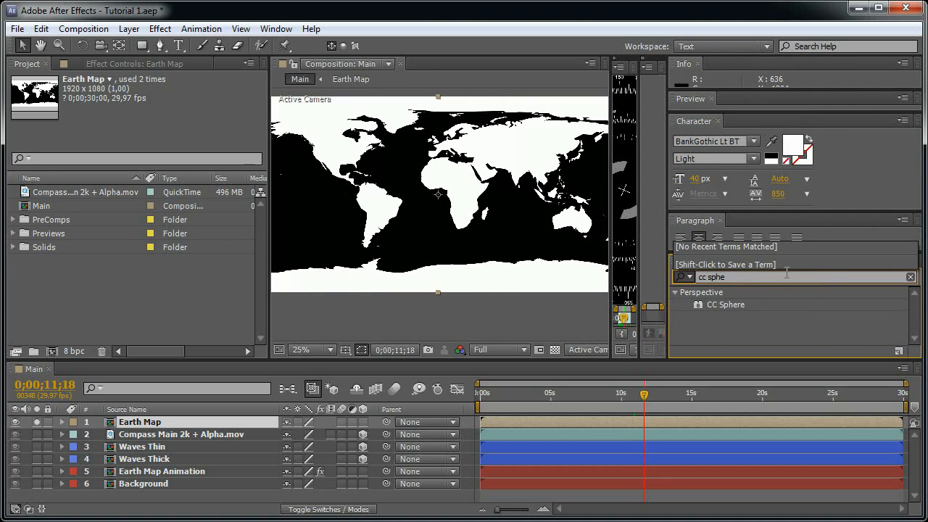
drag(710, 306, 207, 422)
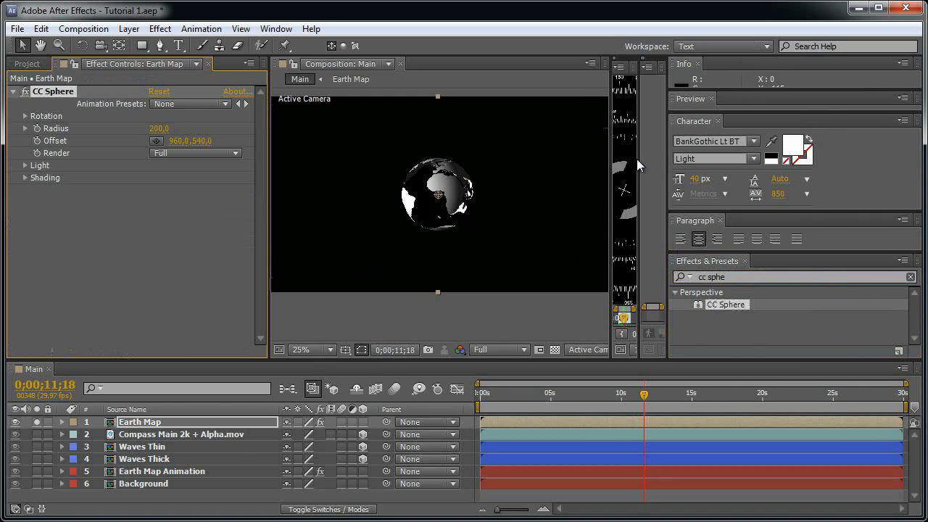
- Close the Compass Main 2k + Alpha.mov footage viewer and give the Composition viewer its space
drag(638, 165, 802, 165)
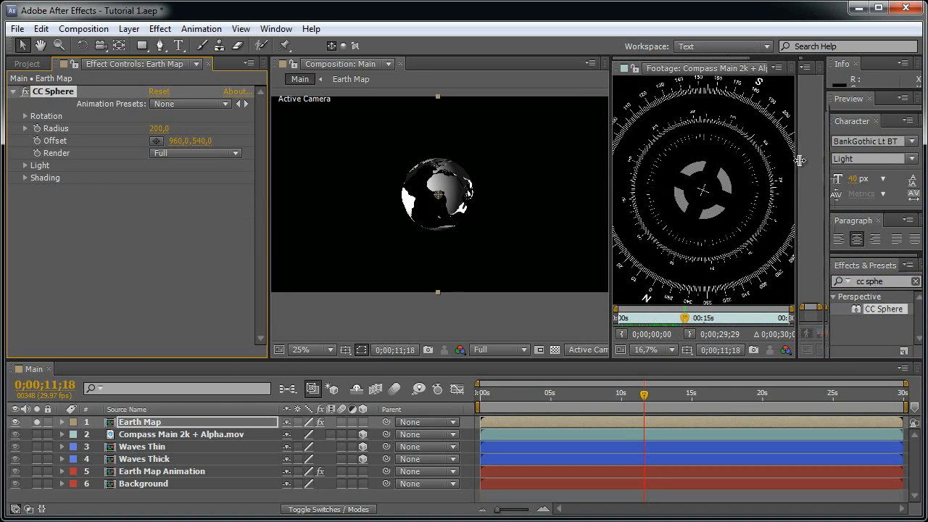
click(770, 70)
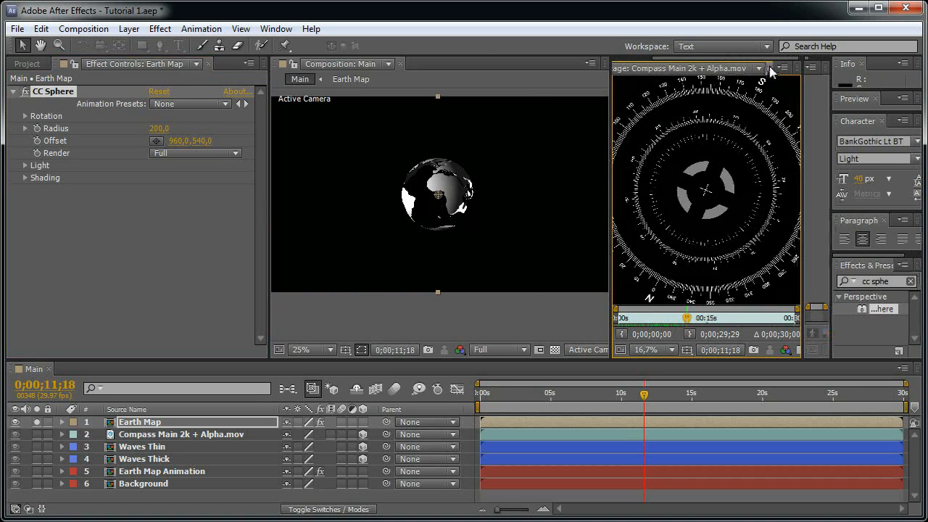
click(773, 68)
scroll(553, 158, up, 2)
drag(568, 190, 562, 196)
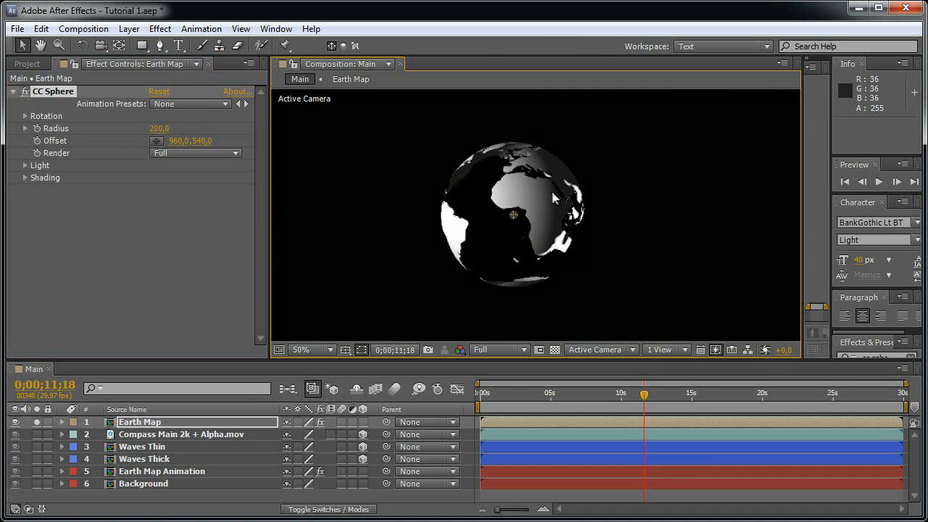
- Set the CC Sphere Radius to 600 and show the whole frame at 25% magnification
mouse_move(552, 396)
mouse_down()
mouse_move(586, 395)
mouse_move(544, 395)
mouse_up()
drag(159, 135, 161, 128)
click(161, 130)
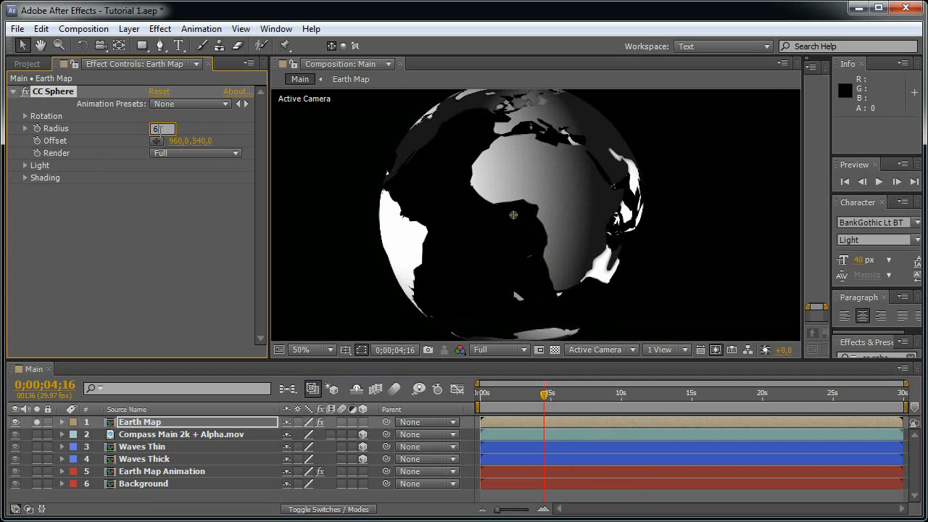
text(600)
key(Return)
key(comma)
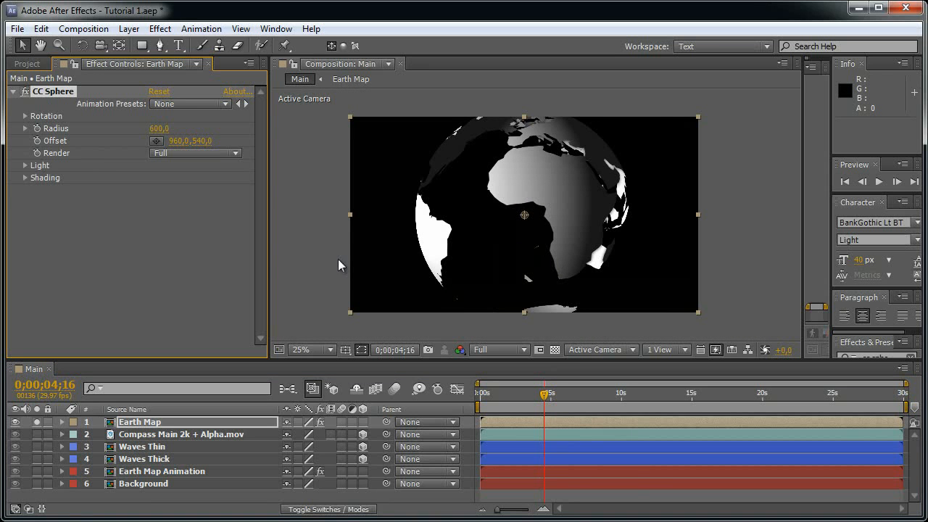
- Keyframe the sphere's Rotation Y from 0° at the start to three full turns at 0;00;29;29, and preview the spin
click(24, 128)
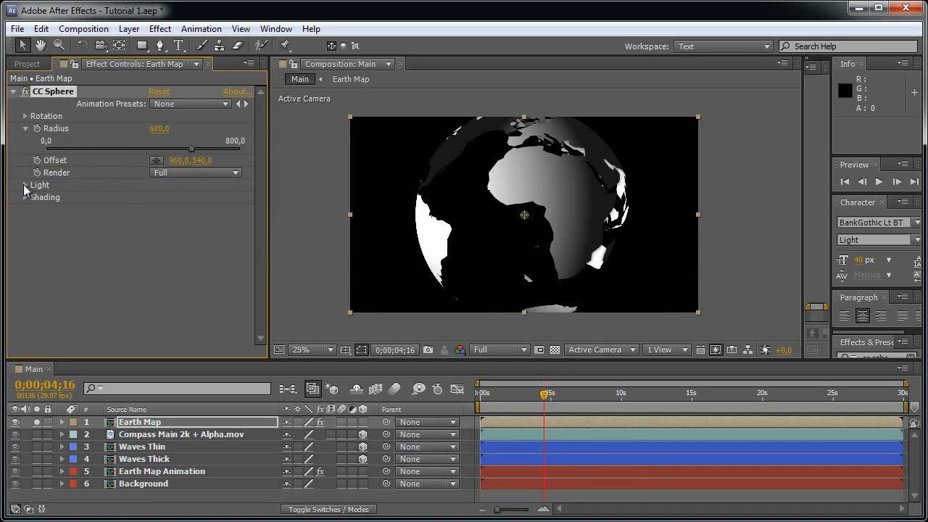
click(26, 185)
click(26, 116)
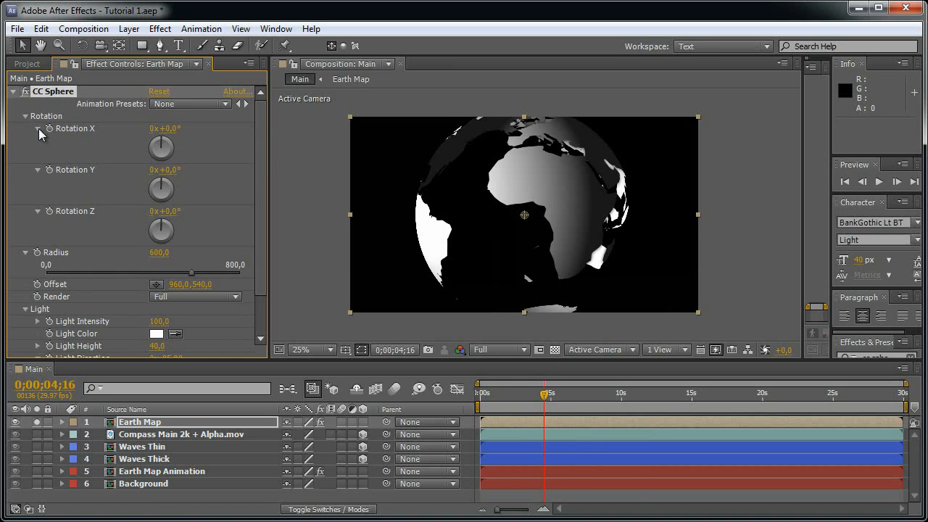
click(481, 393)
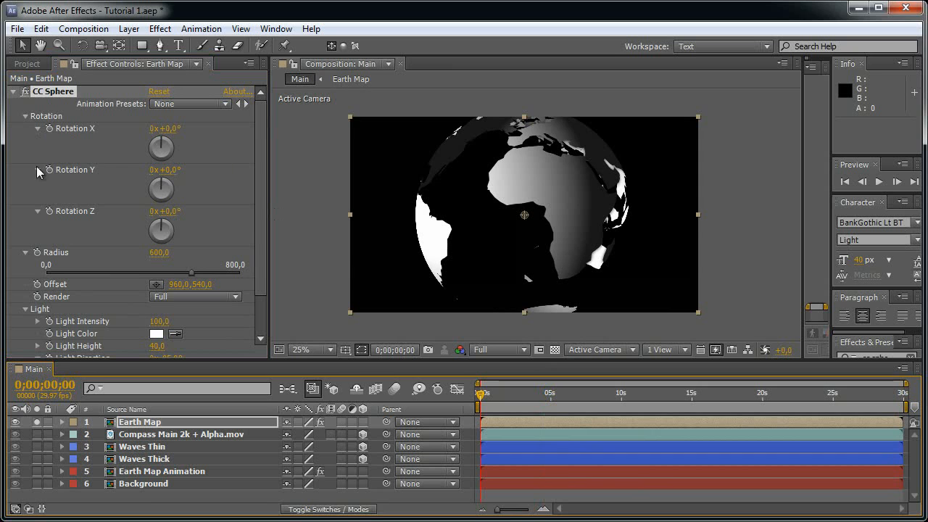
mouse_move(182, 171)
mouse_down()
mouse_move(199, 171)
mouse_move(171, 172)
mouse_up()
key(ctrl+z)
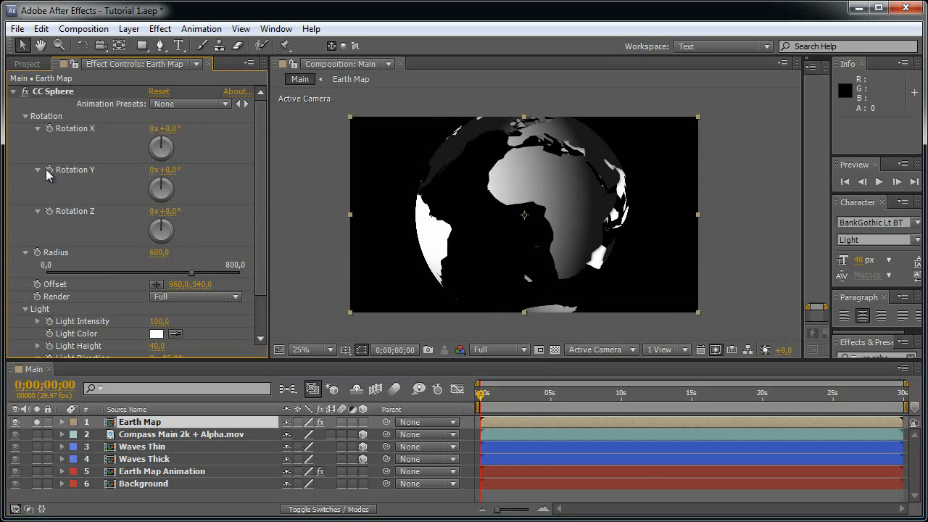
click(47, 171)
key(End)
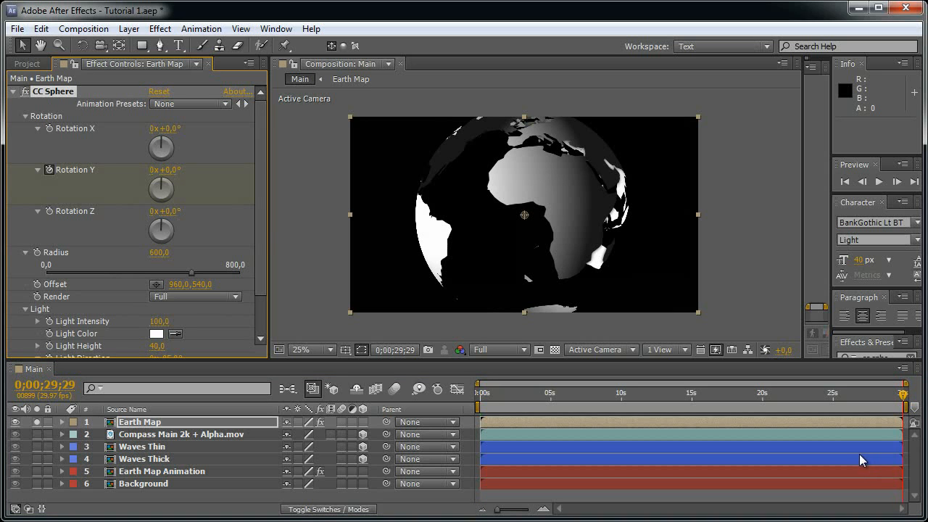
click(154, 169)
text(3)
key(Return)
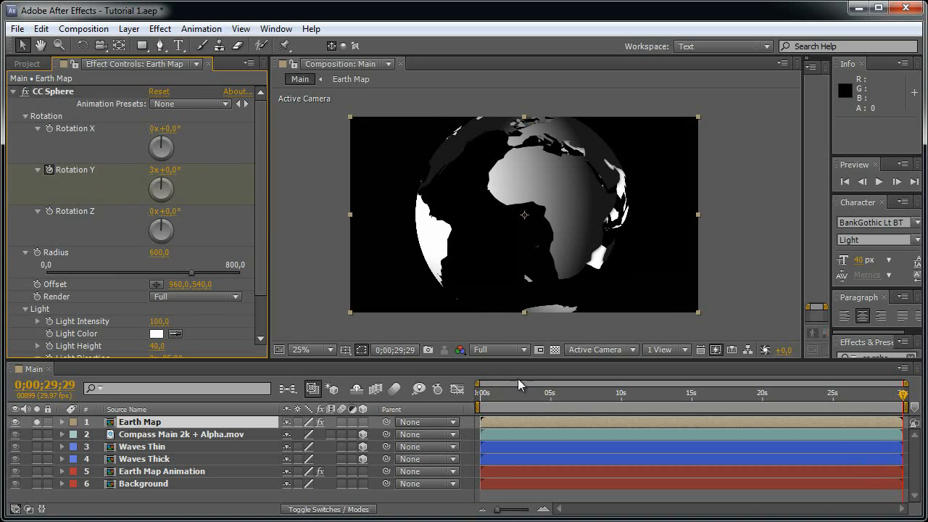
drag(523, 393, 693, 394)
- Set the CC Sphere Offset to 0, 540 so the globe is centred on the frame's edge, and preview it
click(195, 285)
key(shift+Tab)
text(0)
key(Return)
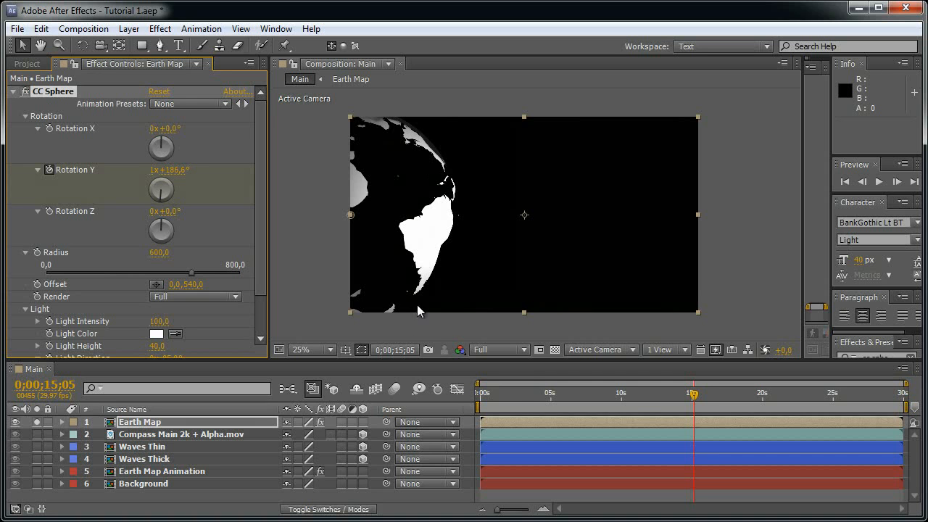
drag(515, 395, 545, 399)
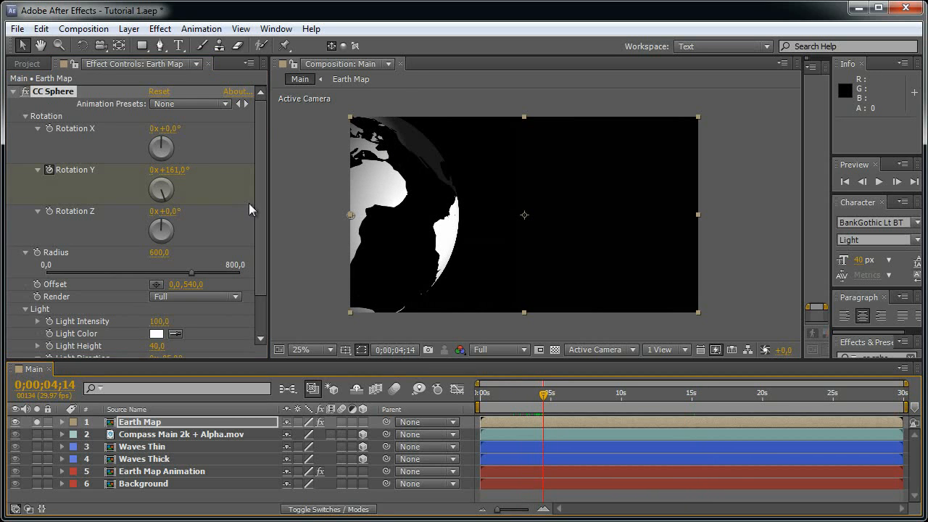
- Raise the sphere's Light Height to 100 and expand its Shading settings
scroll(217, 232, down, 2)
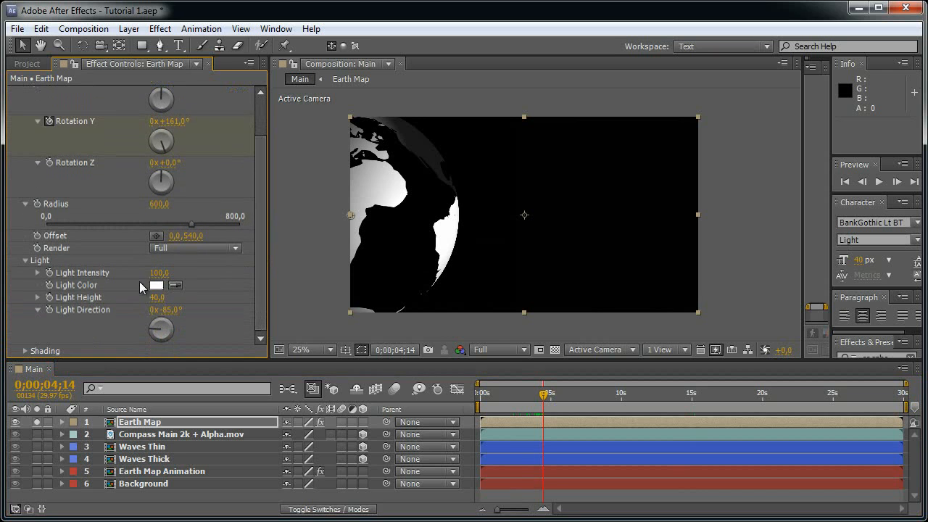
drag(155, 298, 596, 294)
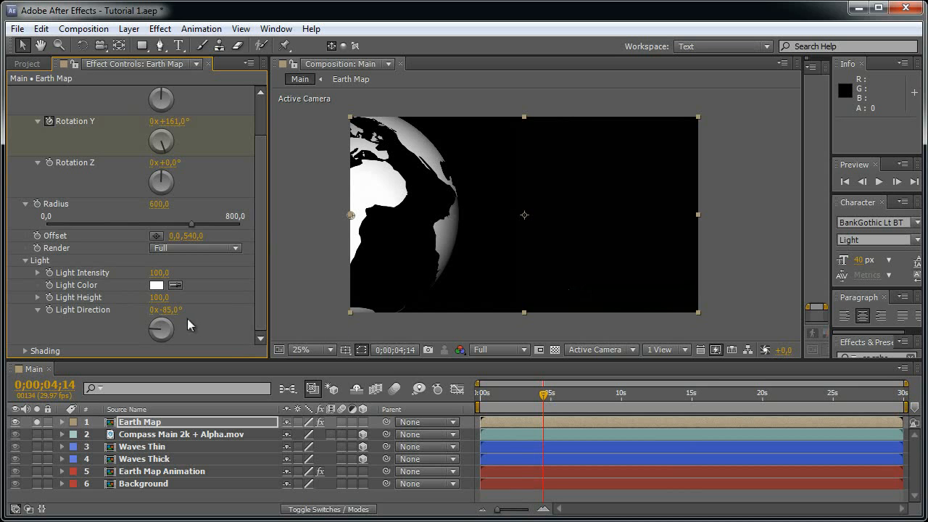
click(26, 351)
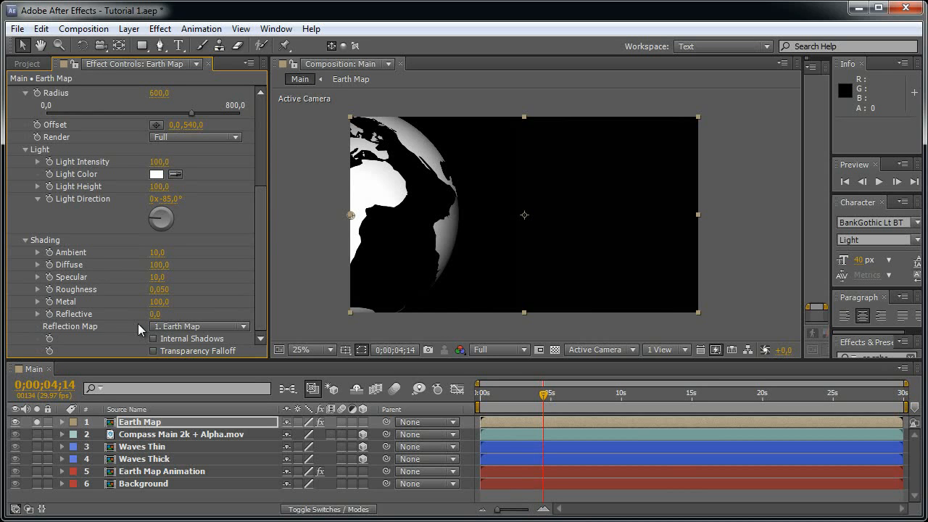
- Set the CC Sphere Render option to Outside and preview the globe around 0;00;04;19
scroll(177, 181, up, 5)
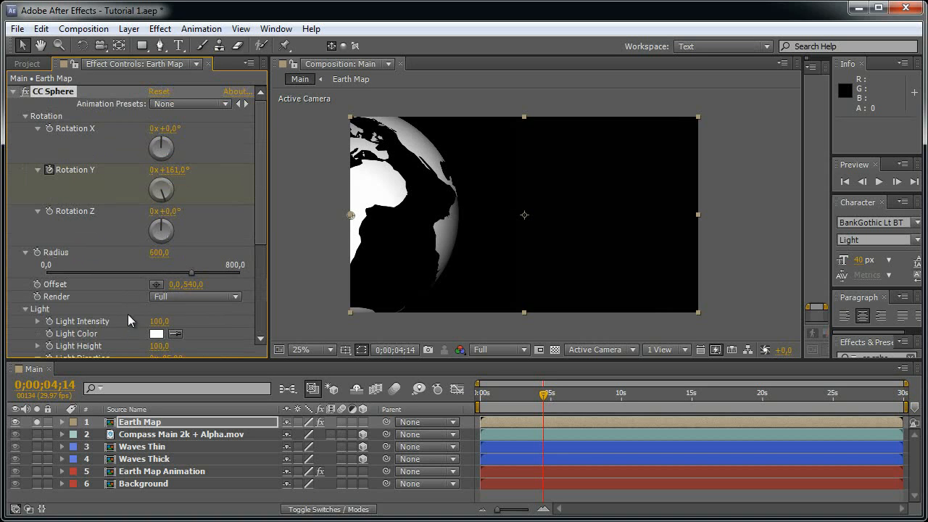
click(205, 297)
click(201, 328)
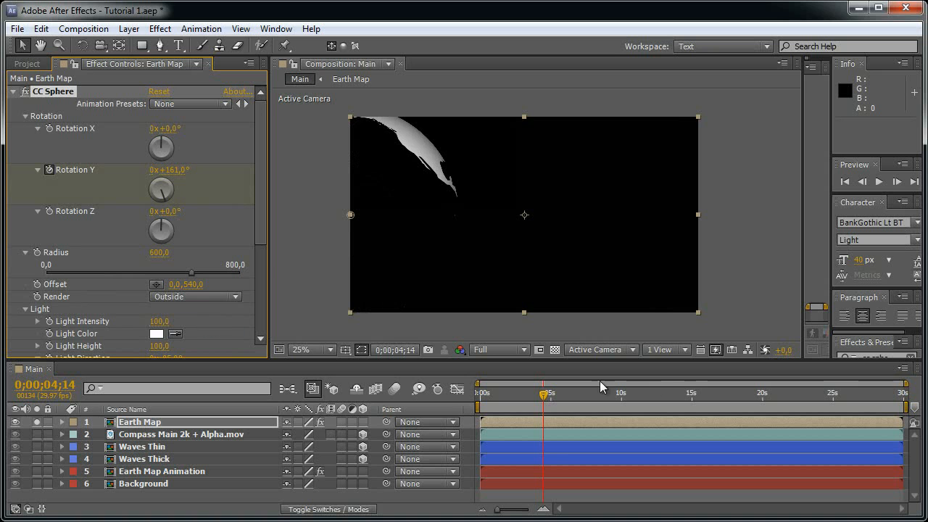
mouse_move(540, 394)
mouse_down()
mouse_move(484, 401)
mouse_move(540, 399)
mouse_up()
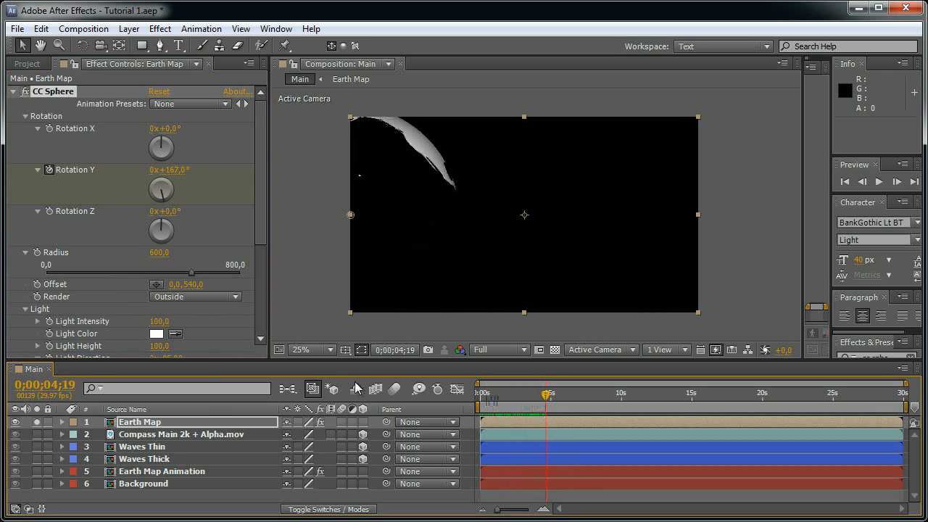
- Rename the soloed Earth Map layer to "Earth Map Outside"
click(228, 424)
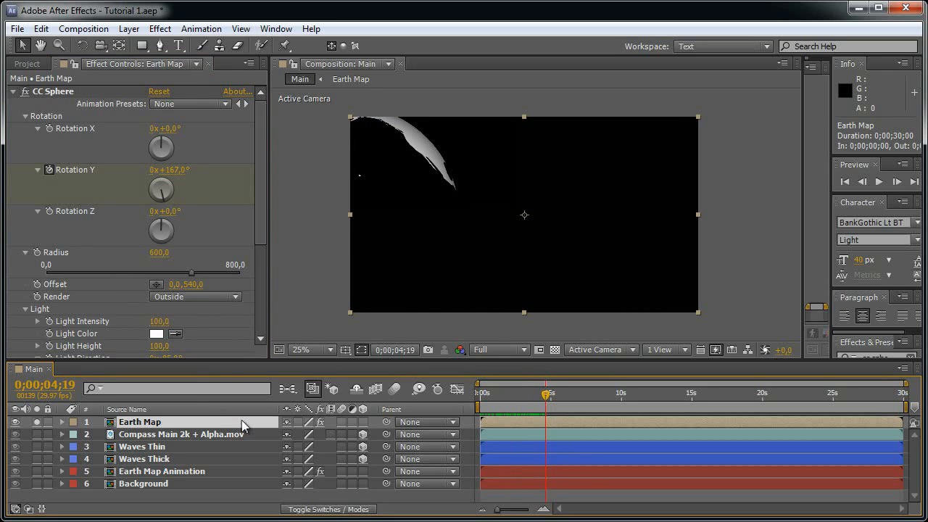
key(Return)
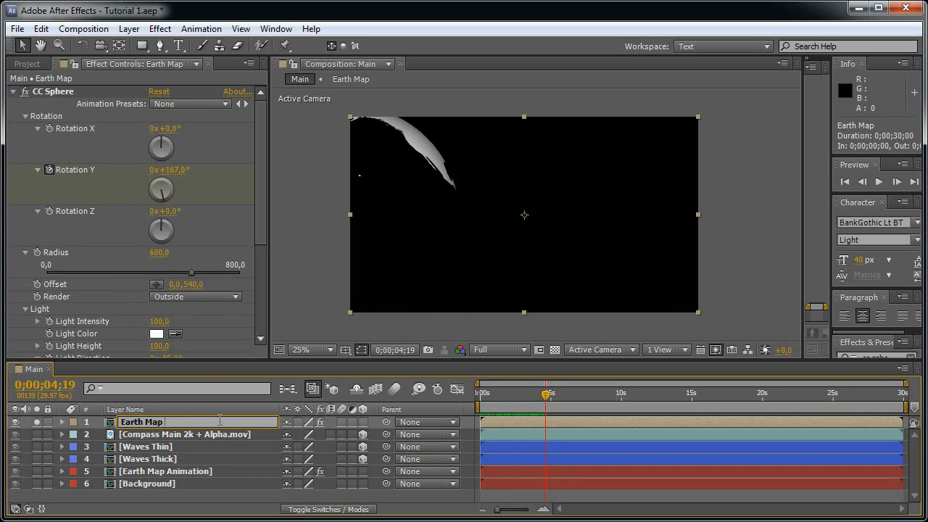
text(Outside)
key(Return)
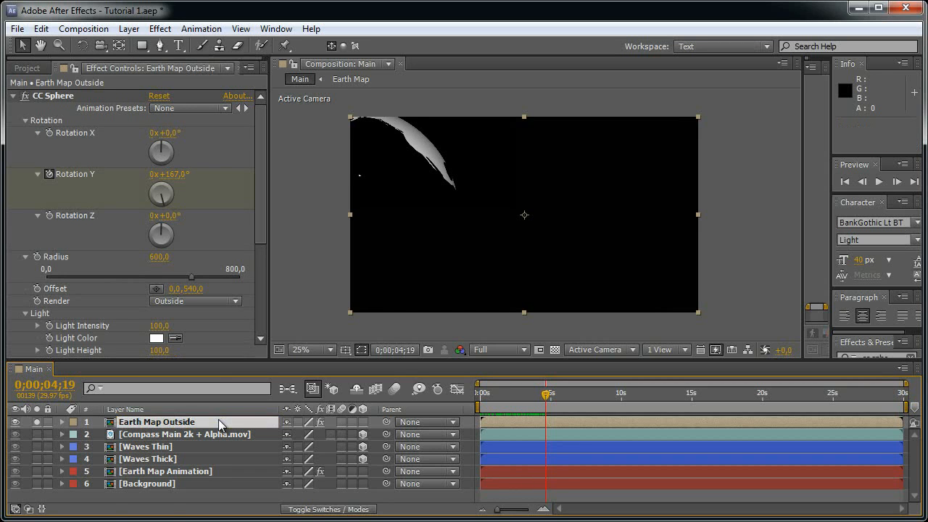
- Set the Opacity of the Earth Map Outside layer to 35%
key(t)
click(291, 435)
text(3)
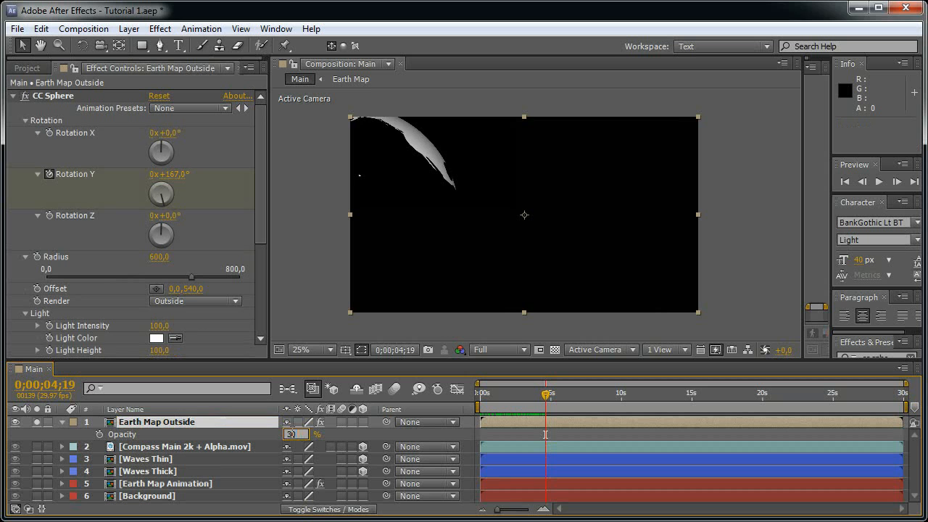
text(0)
key(Return)
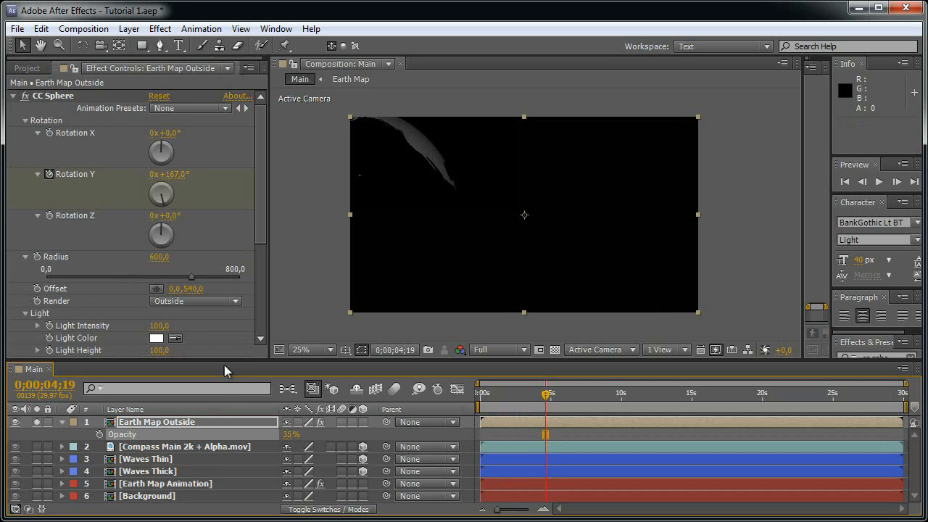
- Duplicate the Earth Map Outside layer and set the copy's CC Sphere Render option to Inside
click(214, 424)
key(ctrl+d)
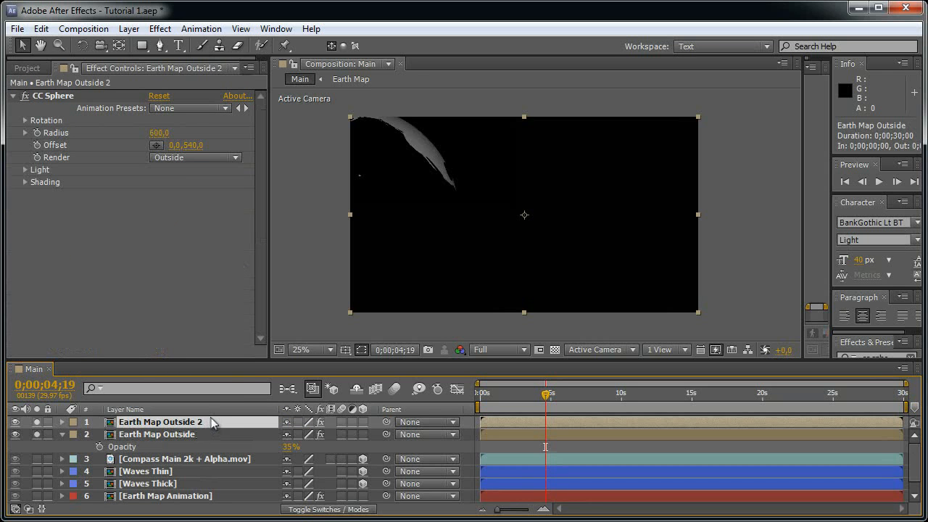
click(196, 157)
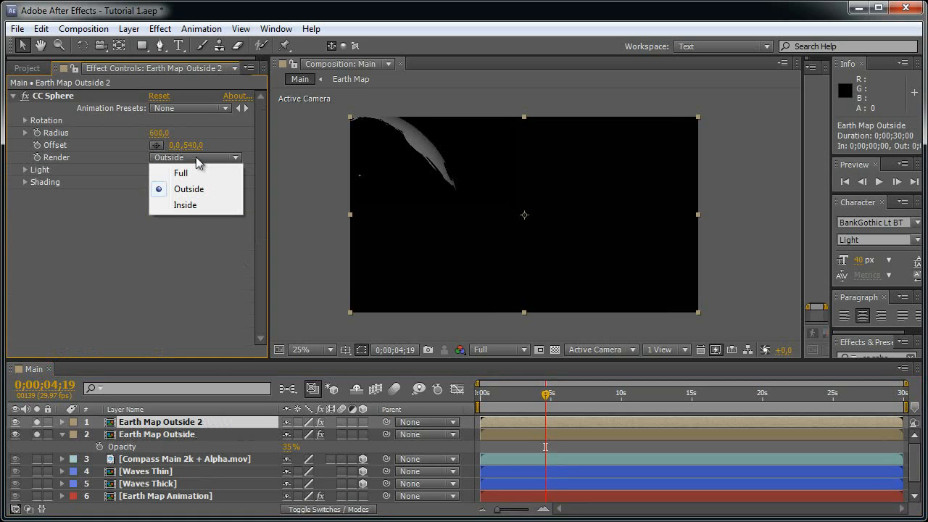
click(175, 205)
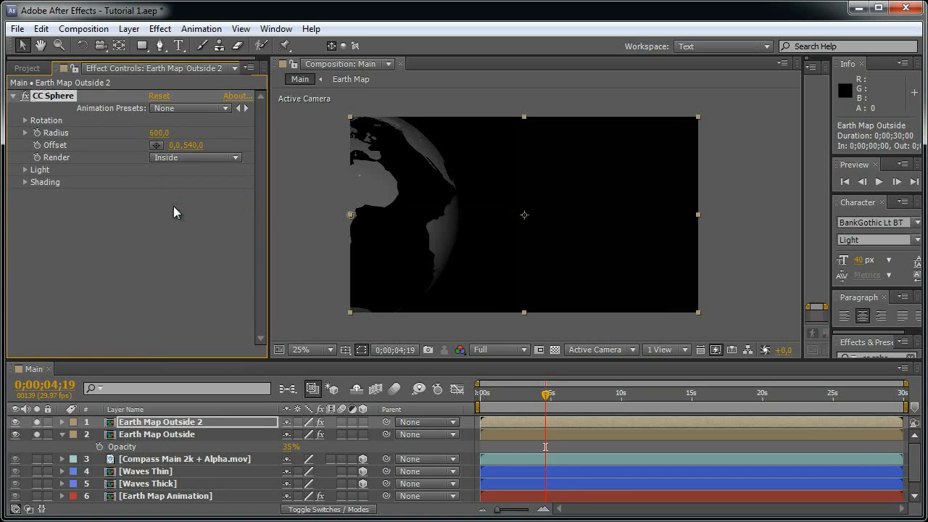
- Rename the duplicated Earth Map Outside 2 layer to "Earth Map Inside"
click(443, 432)
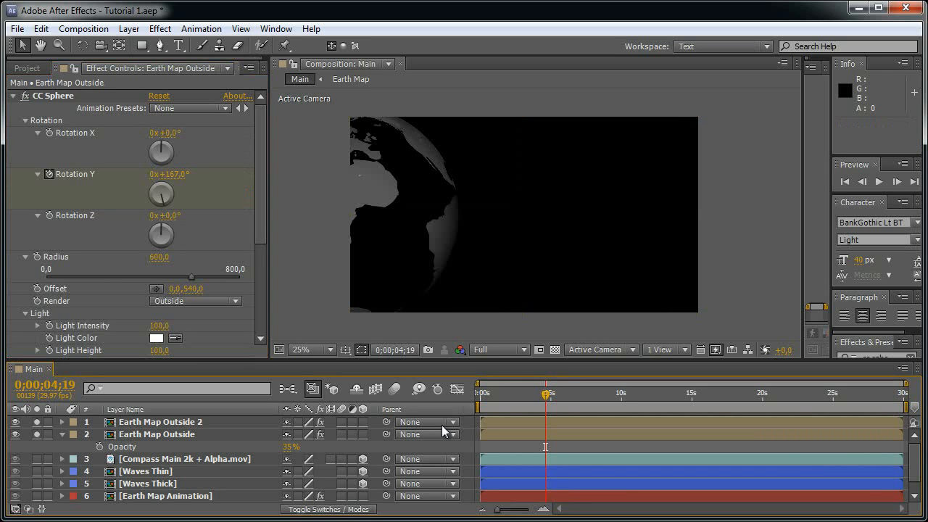
click(174, 422)
key(Return)
drag(213, 425, 173, 434)
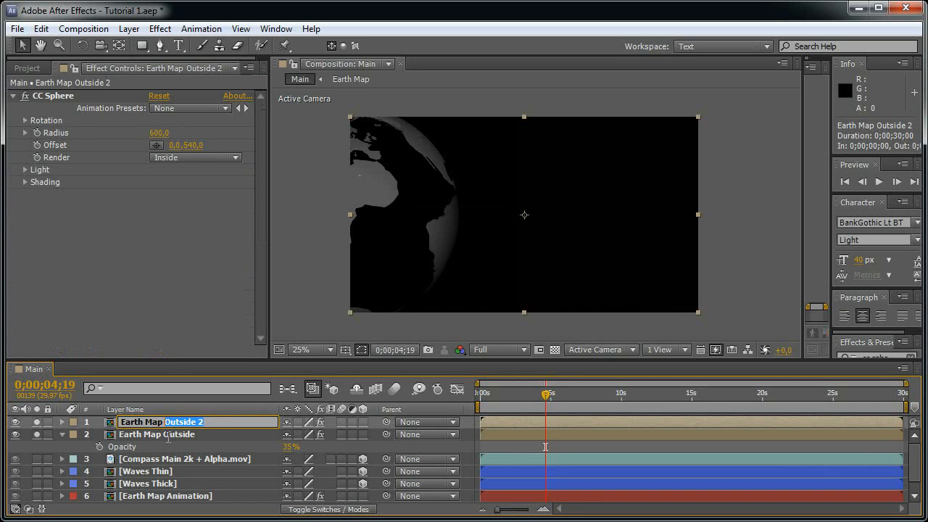
text(In)
key(Return)
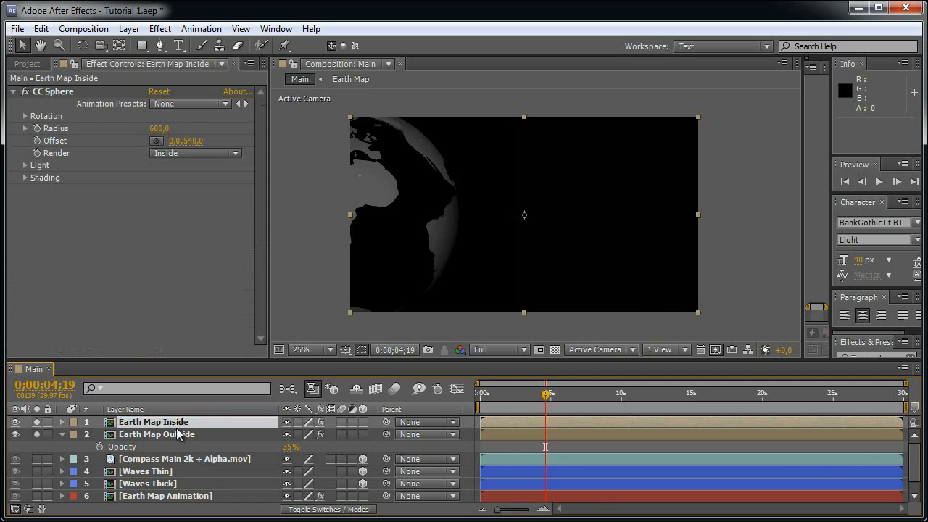
- Set the Opacity of the Earth Map Inside layer to 10% and move it below the Earth Map Outside layer
key(t)
click(290, 434)
text(10)
key(Return)
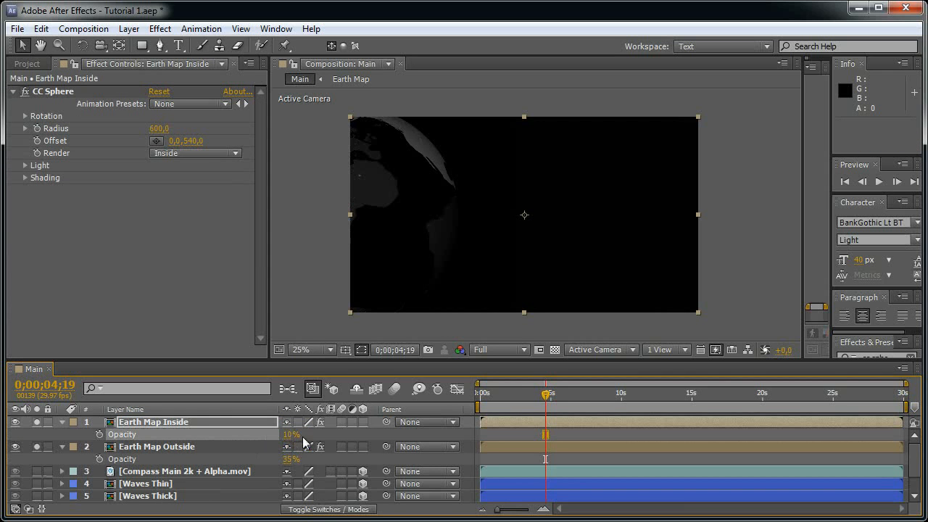
click(554, 350)
click(555, 349)
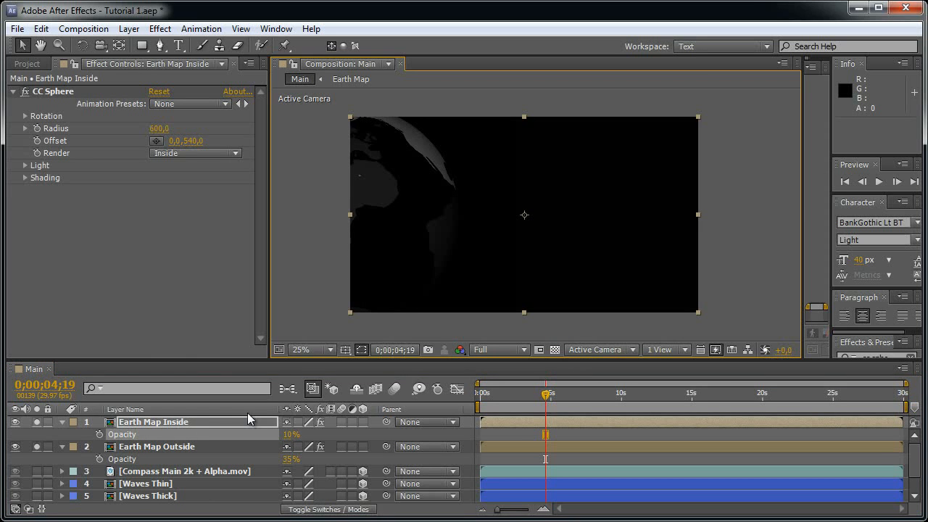
click(193, 425)
drag(193, 423, 217, 440)
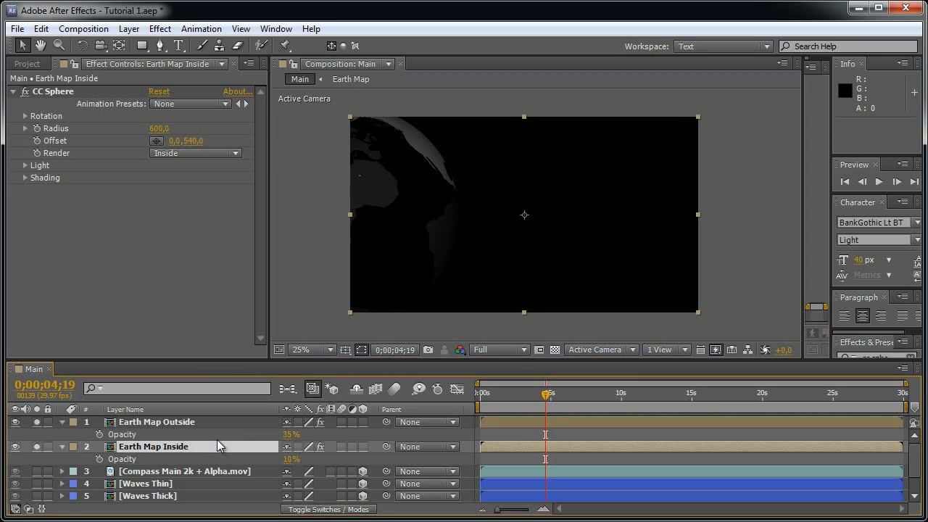
- Apply Camera Lens Blur to the Earth Map Inside layer with Blur Radius 20 and an Octagon iris shape
click(160, 28)
mouse_move(247, 135)
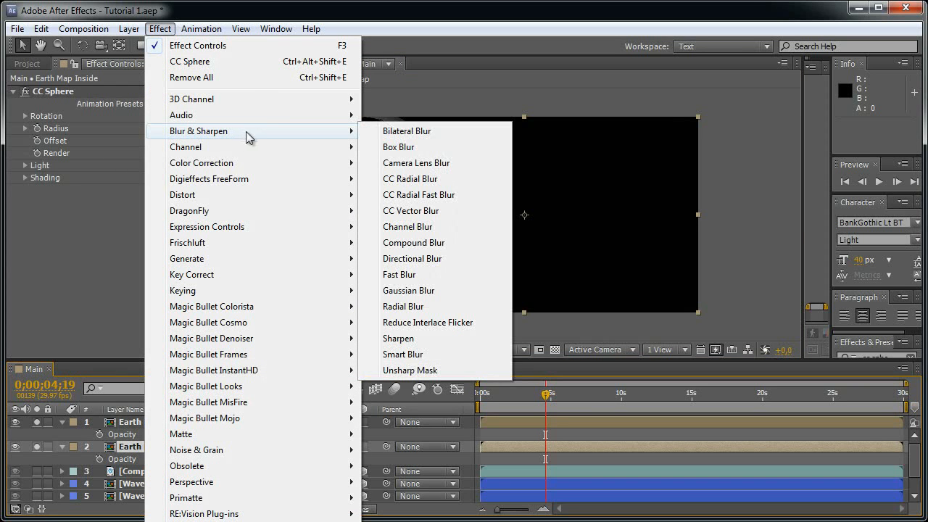
click(429, 165)
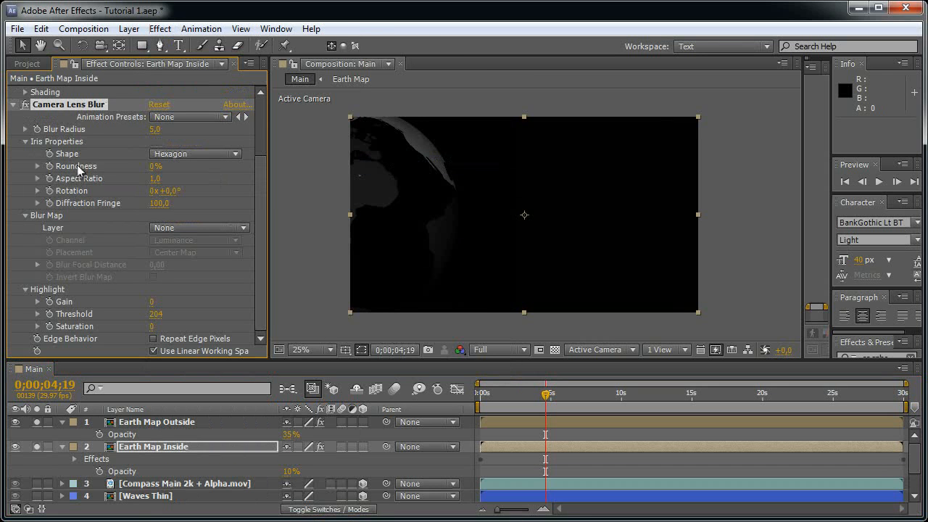
click(155, 129)
text(20)
key(Return)
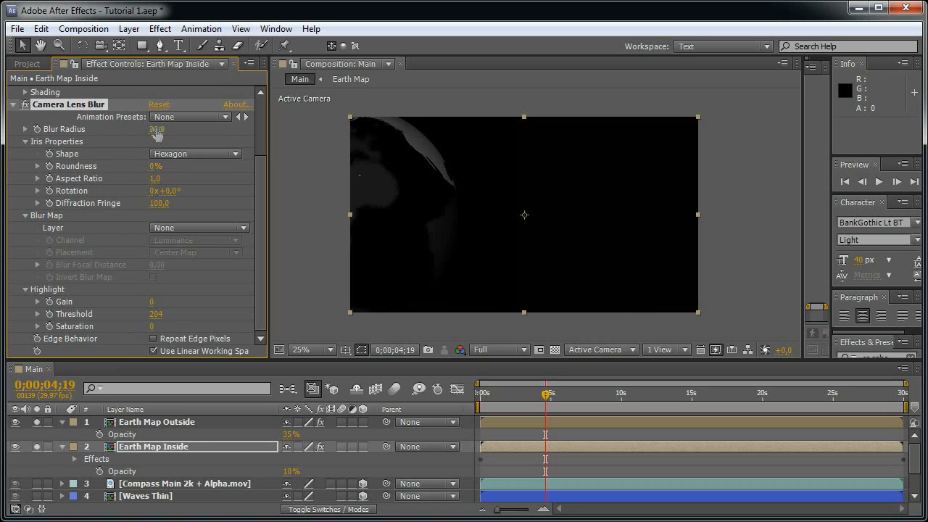
click(193, 154)
click(209, 250)
- Show the transparency grid, preview the blurred inside layer at 0;00;11;29 and turn off solo on both Earth Map layers
click(554, 349)
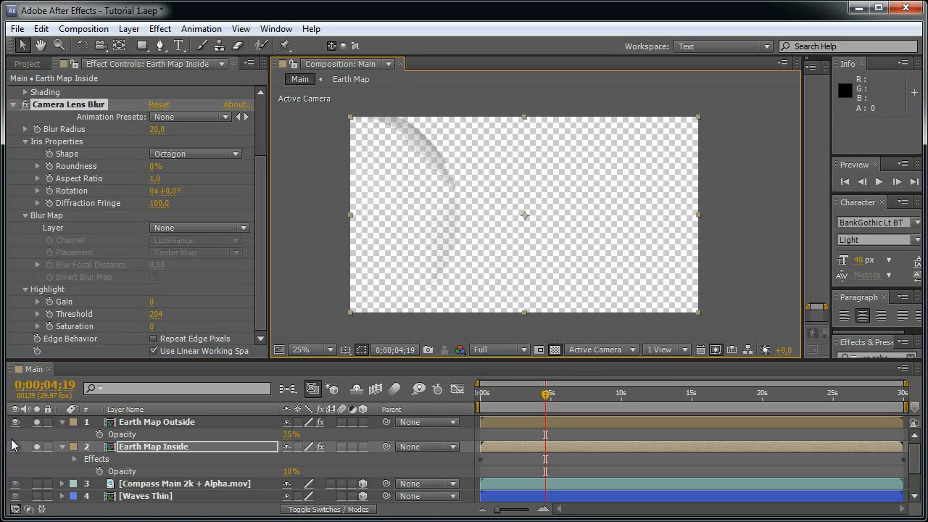
click(36, 422)
drag(583, 404, 648, 406)
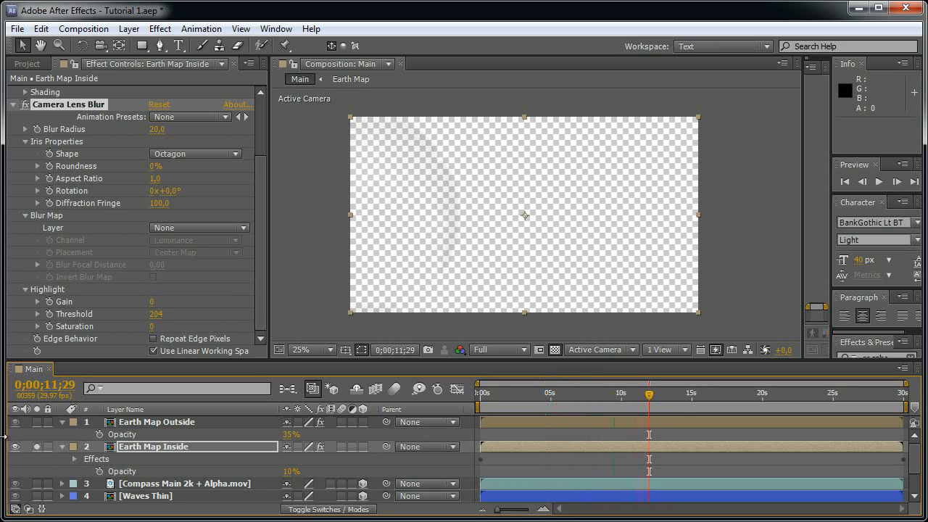
click(37, 446)
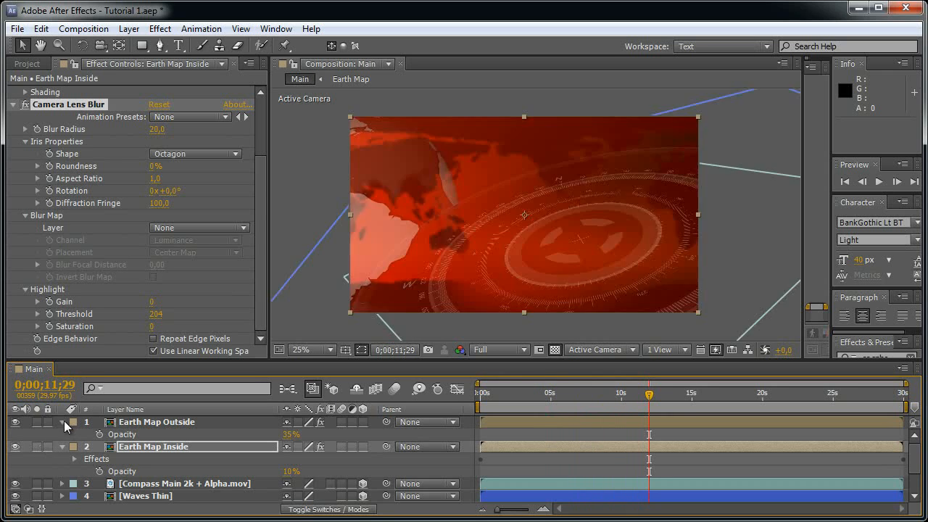
- Compare the image at 0;00;12;16 with and without the Earth Map Inside layer and set its Opacity to 15%
scroll(365, 258, up, 2)
drag(353, 244, 603, 286)
mouse_move(649, 395)
mouse_down()
mouse_move(665, 399)
mouse_move(657, 400)
mouse_up()
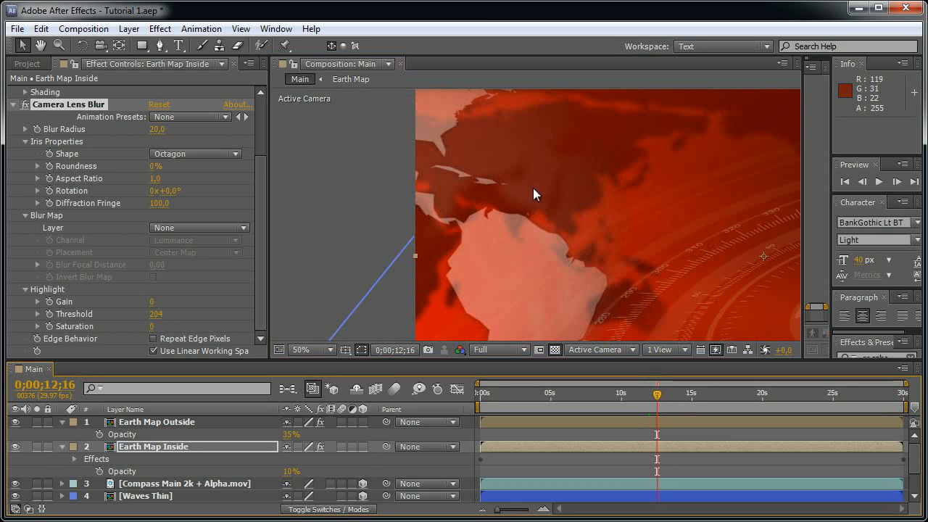
click(15, 447)
click(15, 447)
click(15, 446)
click(15, 447)
drag(286, 476, 346, 472)
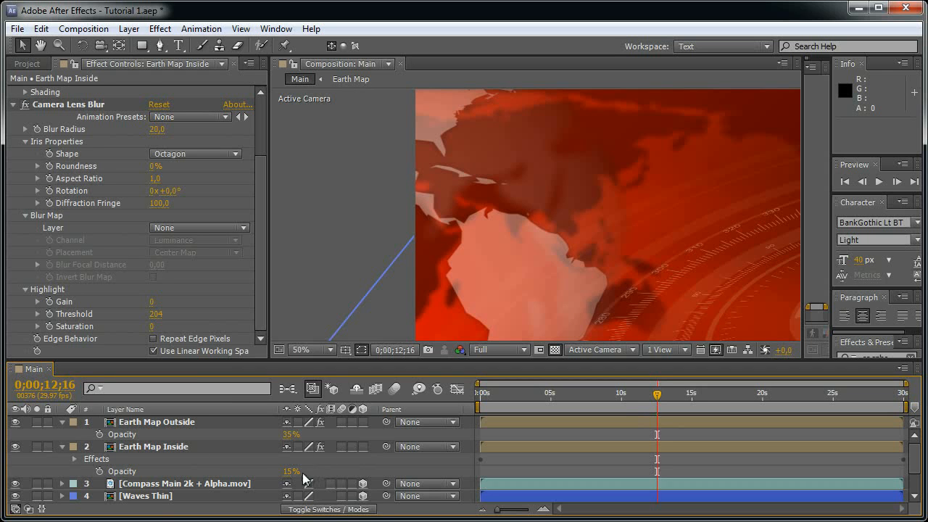
click(58, 447)
click(63, 422)
- Check the globe back to 0;00;06;08 and add Compass Main 2k + Alpha.mov as the top layer of the Main composition
scroll(590, 244, down, 2)
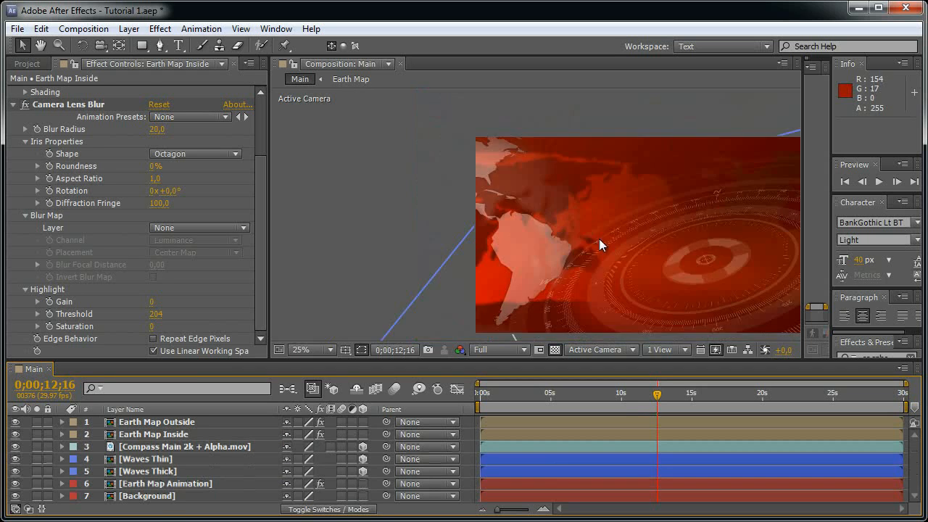
drag(674, 249, 564, 234)
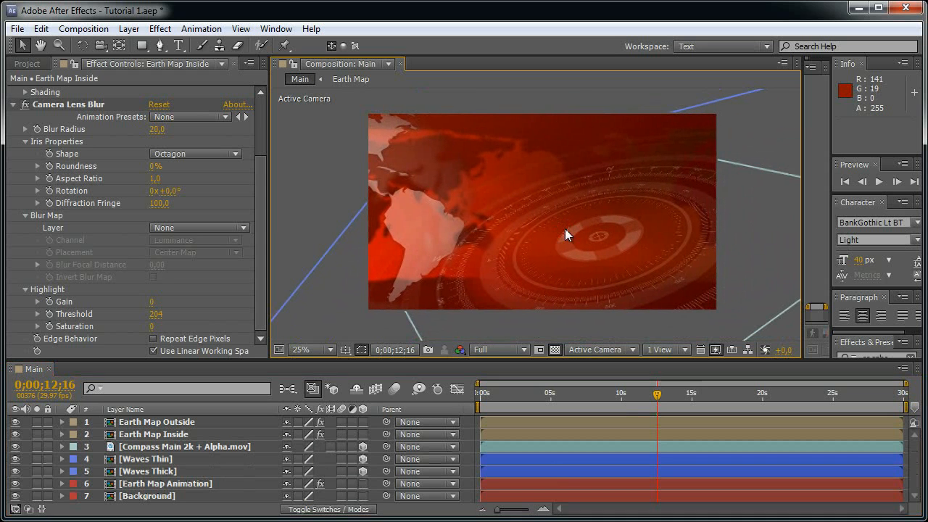
drag(657, 396, 591, 390)
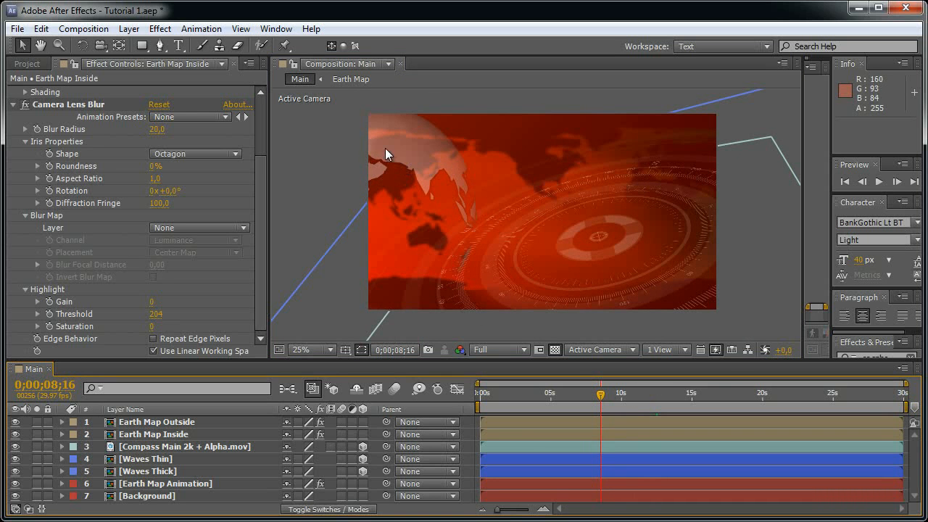
drag(510, 397, 569, 408)
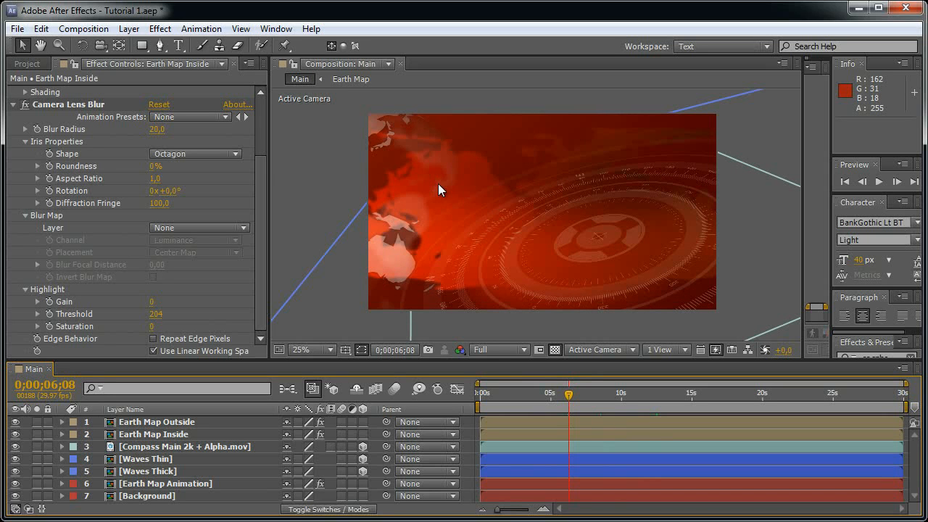
click(13, 104)
click(13, 91)
click(26, 63)
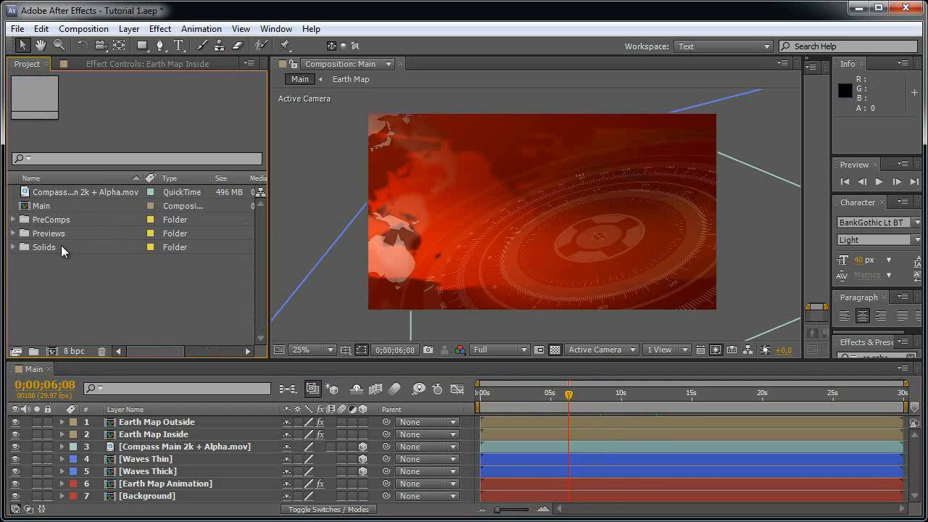
click(83, 191)
drag(82, 192, 186, 423)
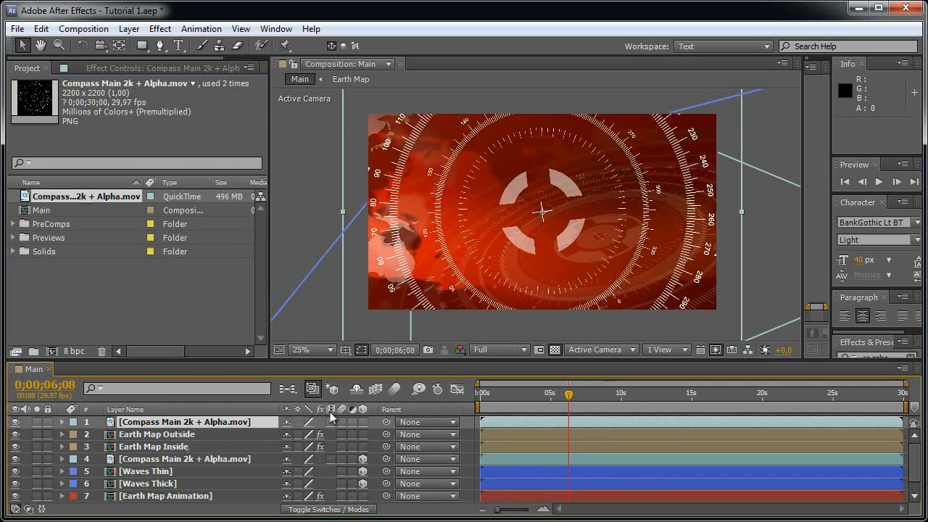
- Set the X position of the new top compass layer to 0 and its Opacity to 40%
key(p)
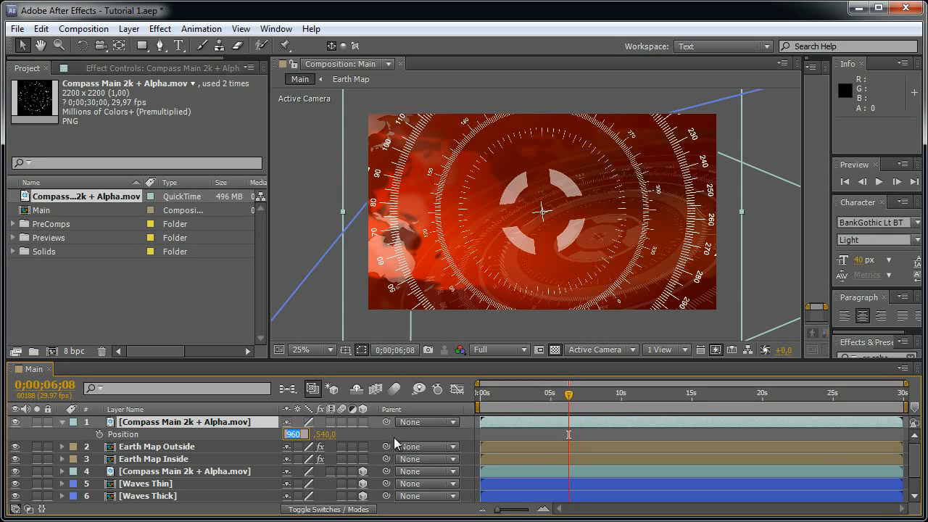
click(378, 440)
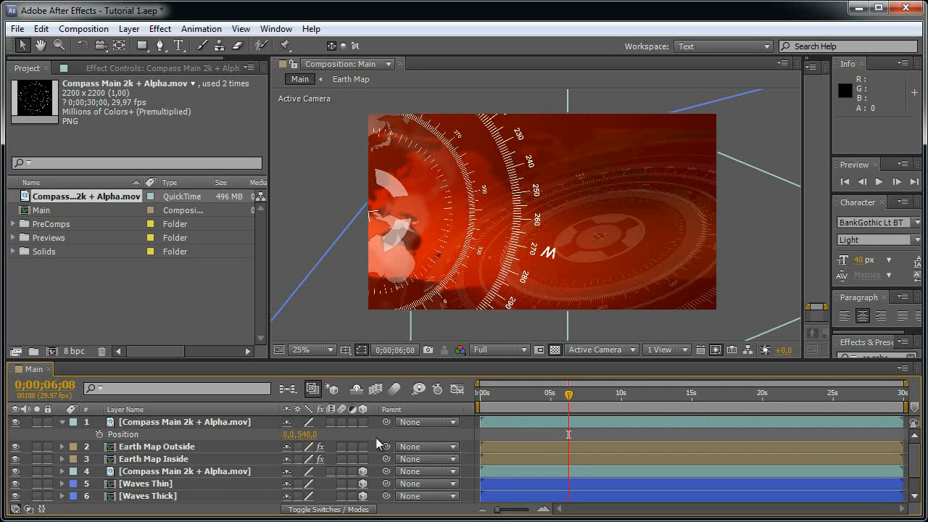
click(240, 426)
key(t)
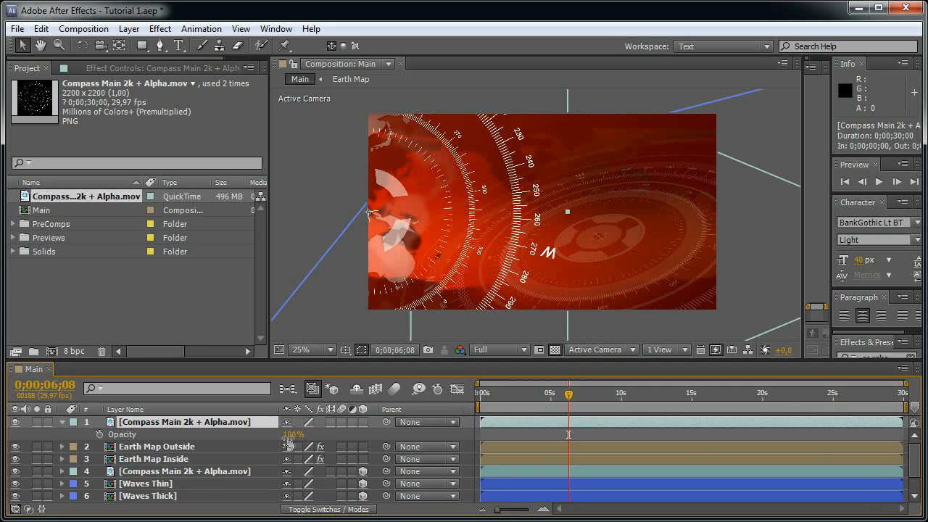
click(293, 434)
text(40)
key(Return)
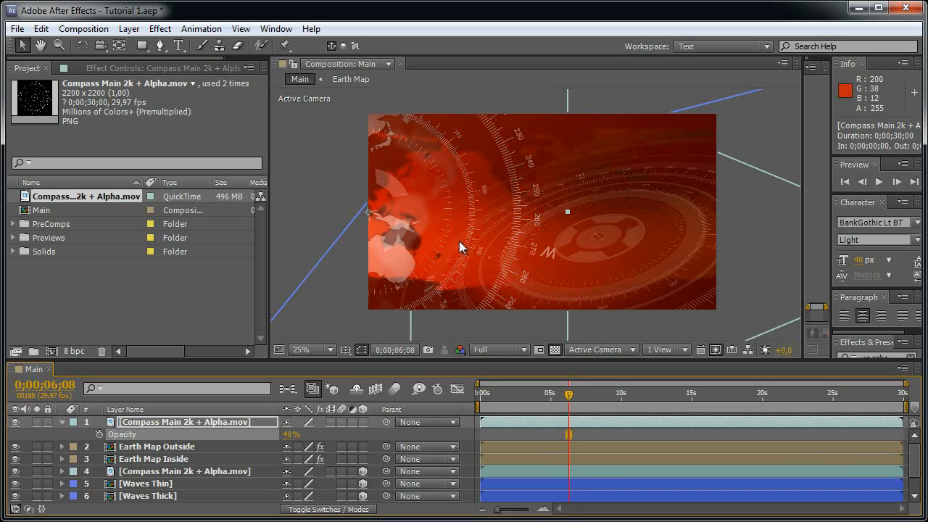
- Draw a circular mask outward from the top compass layer's centre, just beyond its inner ring, and set the mask mode to None
drag(142, 45, 223, 81)
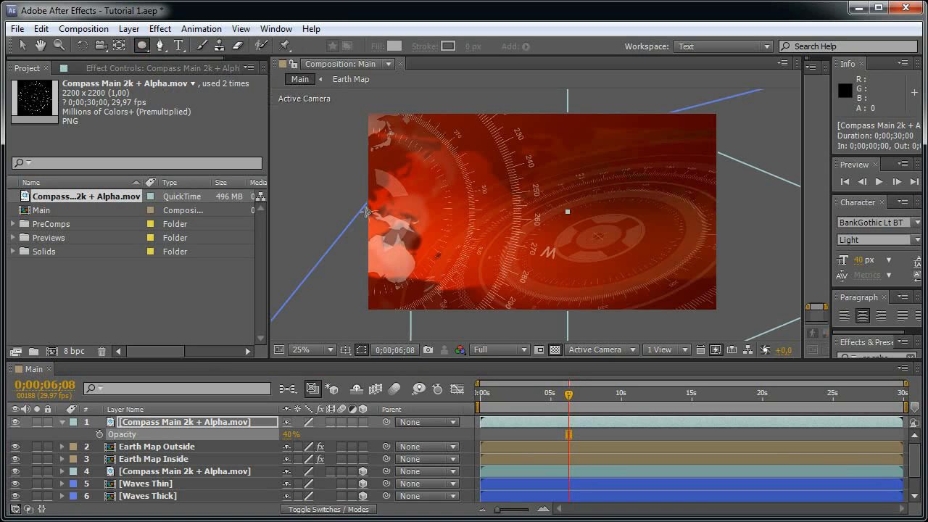
drag(369, 211, 491, 271)
key(grave)
key(grave)
click(304, 446)
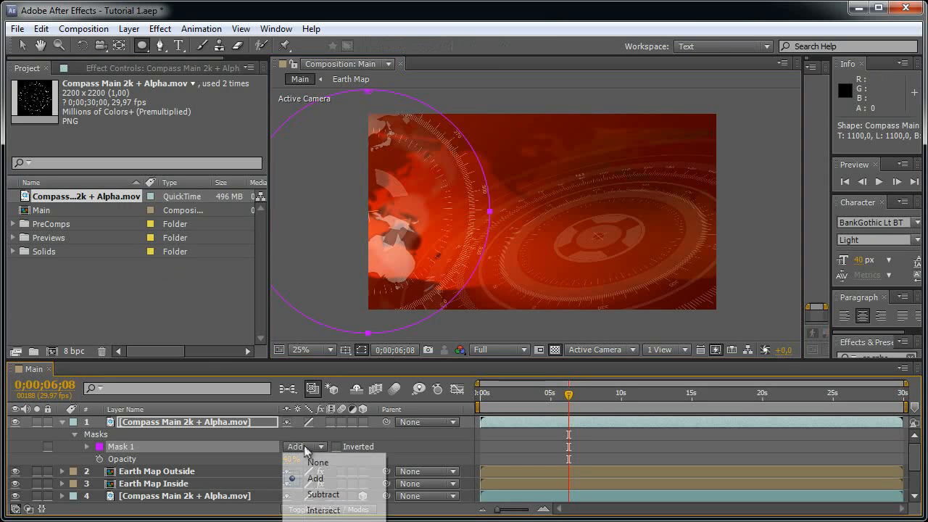
click(331, 463)
- Put the circular mask on the top compass layer into free transform for resizing
key(v)
double_click(490, 214)
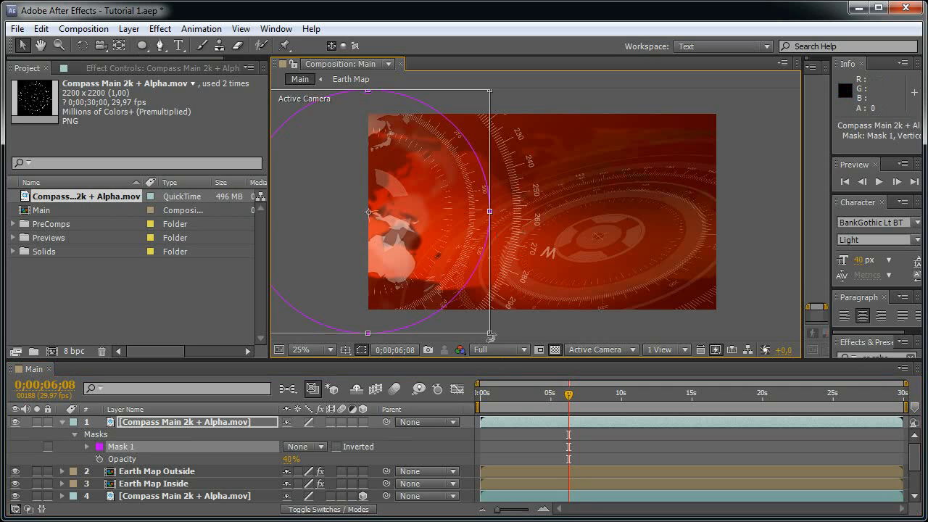
- Enlarge the circular mask on the topmost compass layer and set its mask mode to Subtract
drag(490, 333, 510, 353)
key(Return)
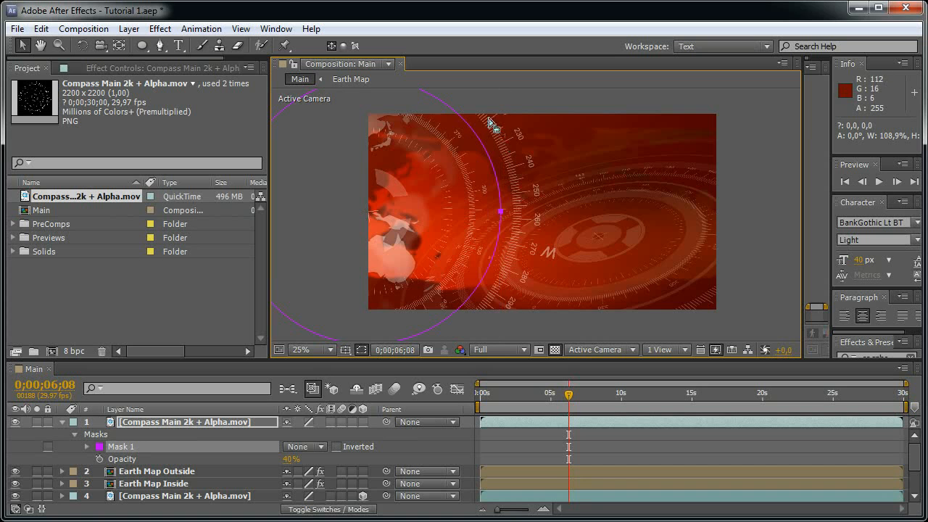
click(313, 447)
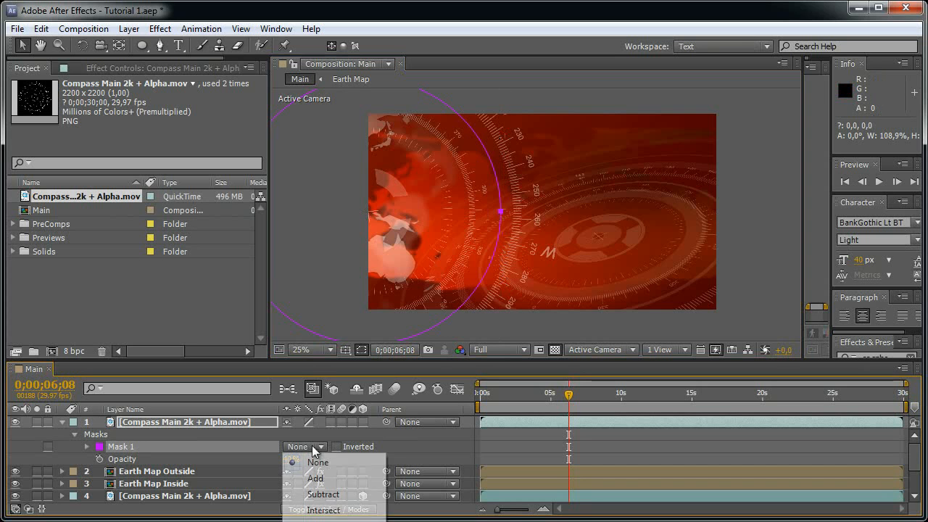
click(324, 494)
- Scale the topmost compass layer to 97%
click(198, 425)
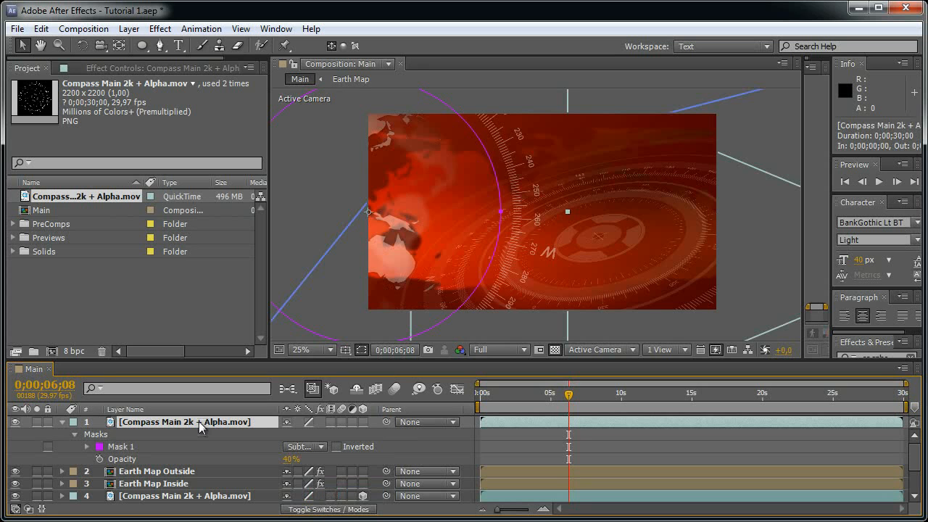
key(s)
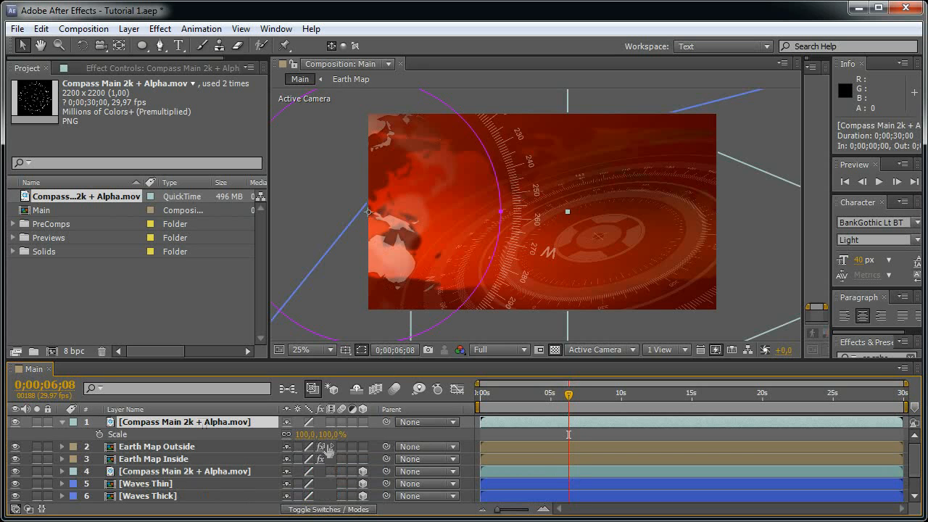
drag(337, 434, 332, 433)
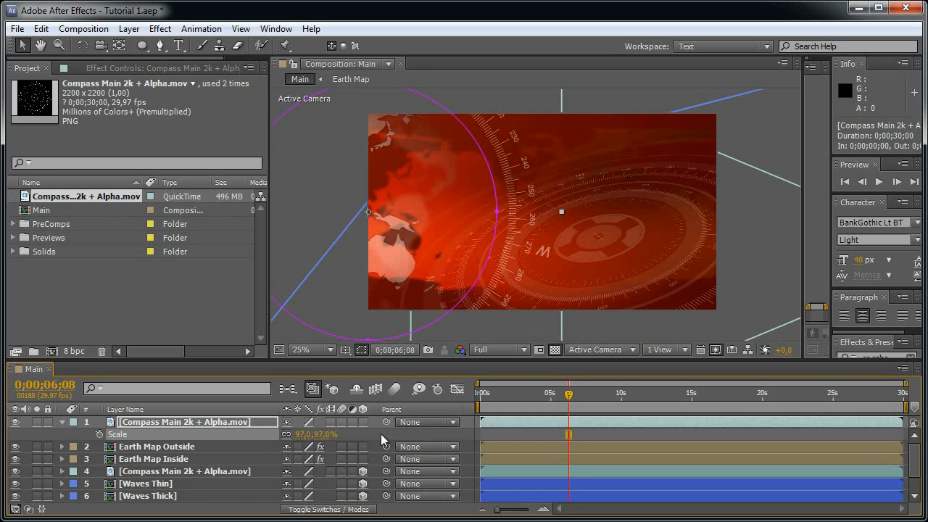
- Apply a Drop Shadow effect to the topmost compass layer and set the shadow opacity to 100%
click(175, 422)
click(160, 28)
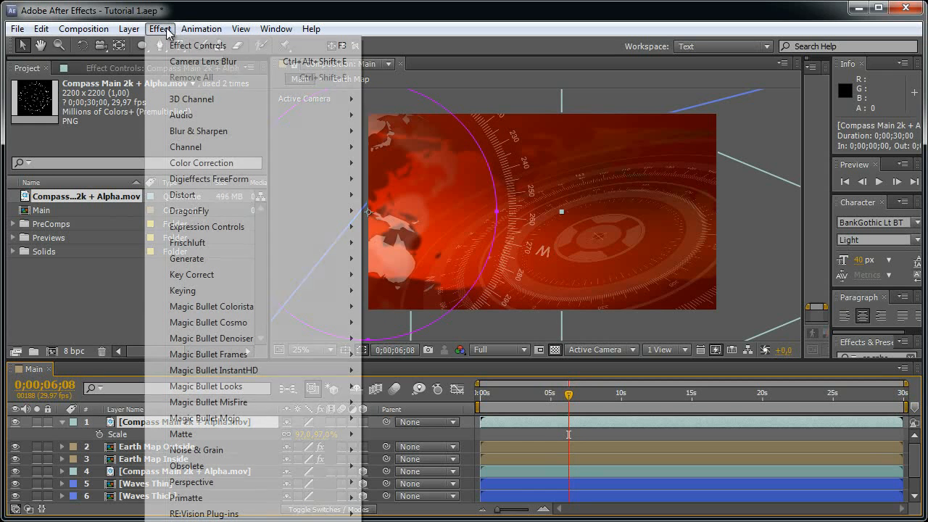
mouse_move(254, 481)
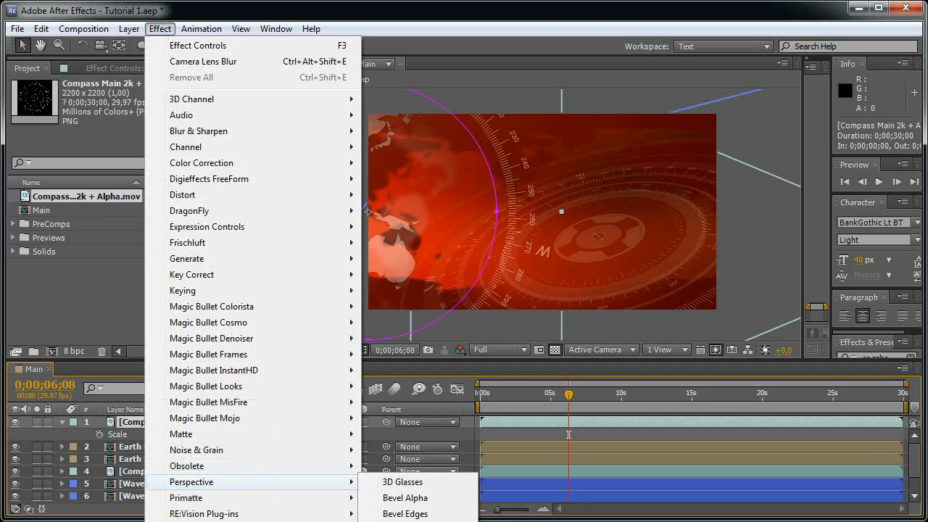
click(413, 521)
scroll(514, 174, up, 3)
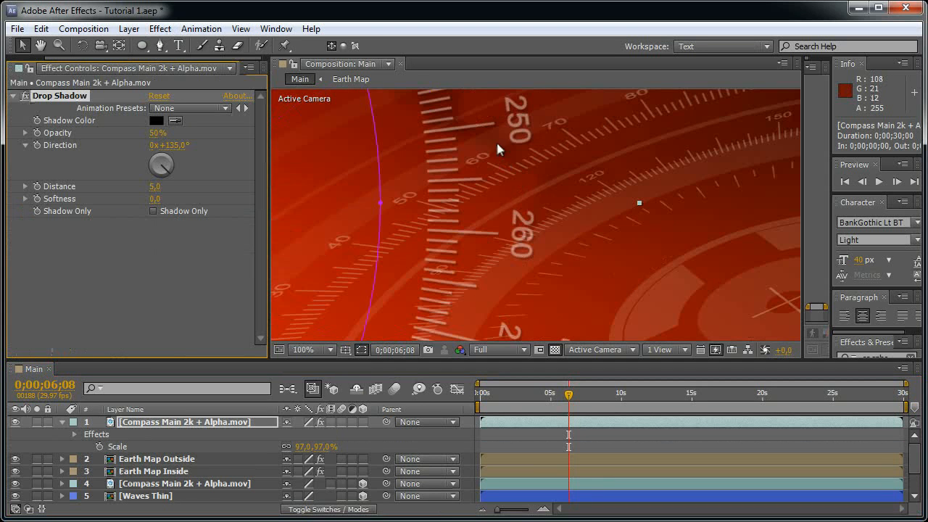
drag(496, 141, 505, 274)
drag(810, 130, 812, 134)
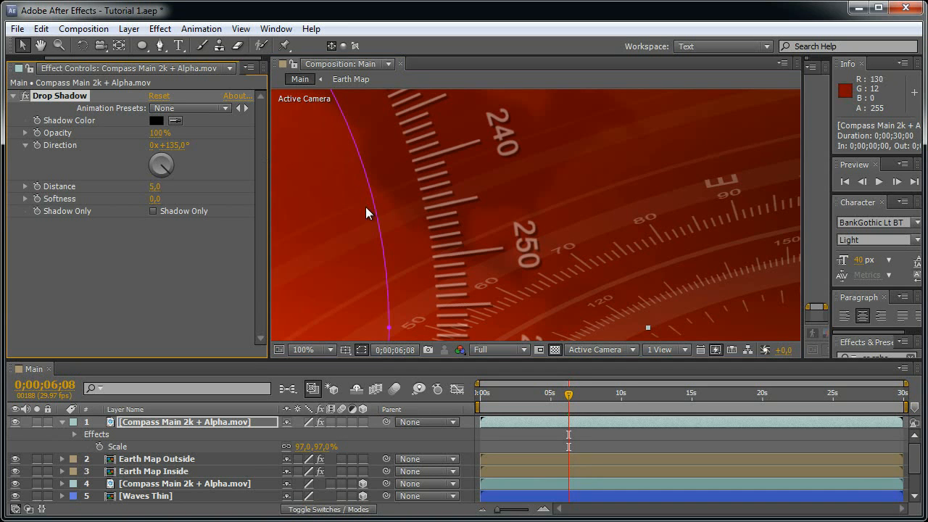
- Set the compass layer's drop shadow distance to 3 and its softness to 3
click(161, 186)
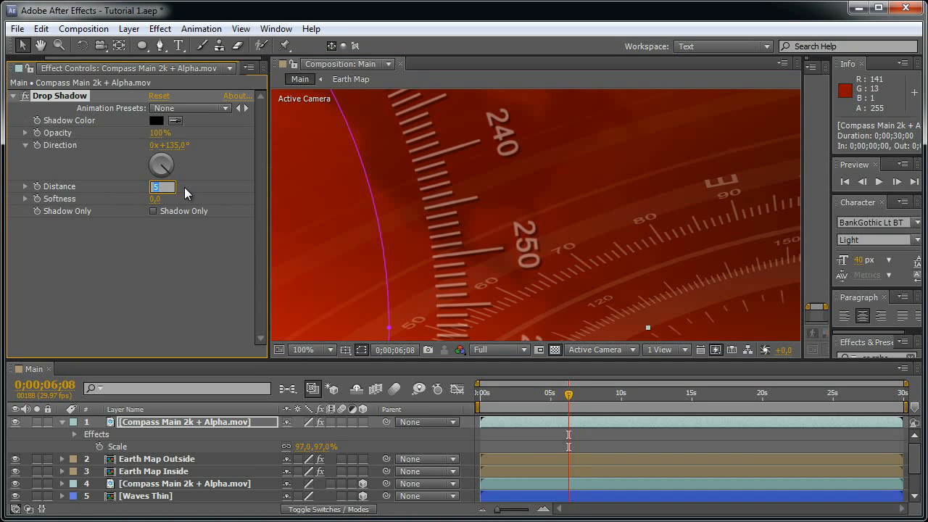
text(3)
key(Tab)
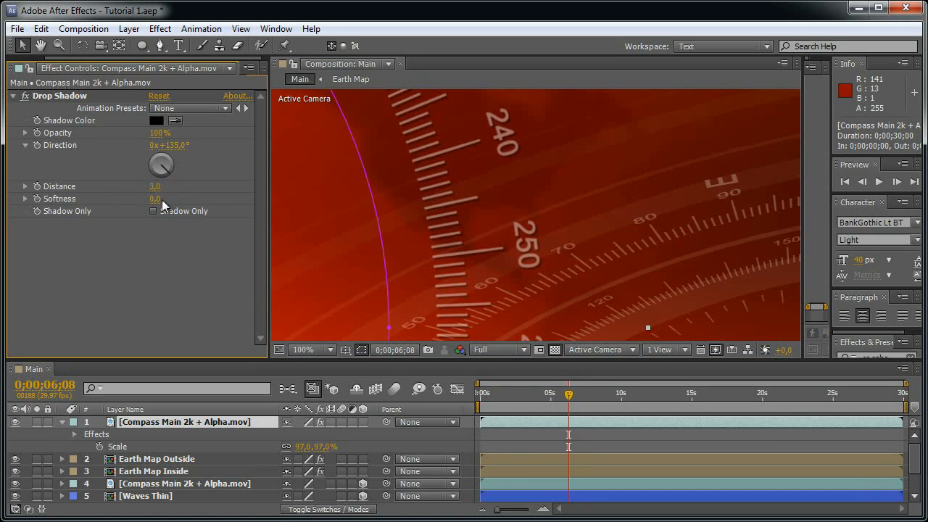
text(3)
key(Return)
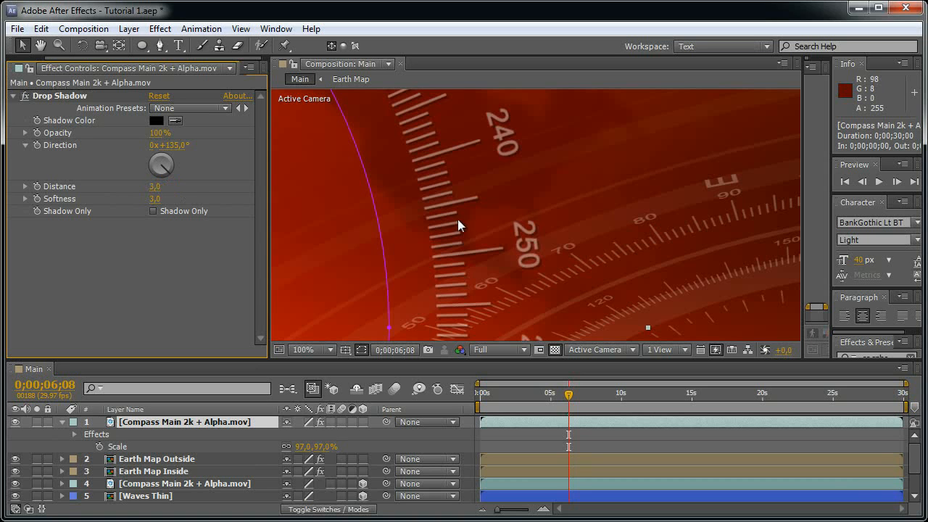
key(comma)
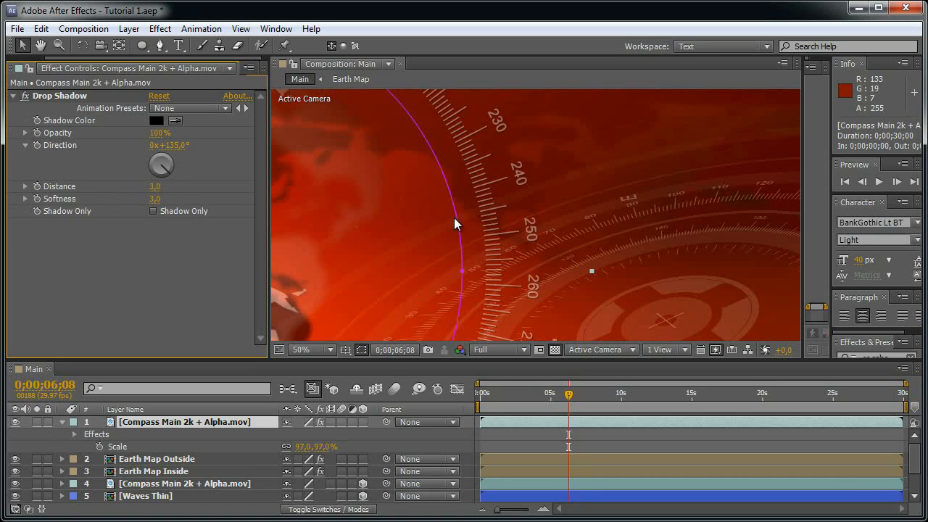
key(comma)
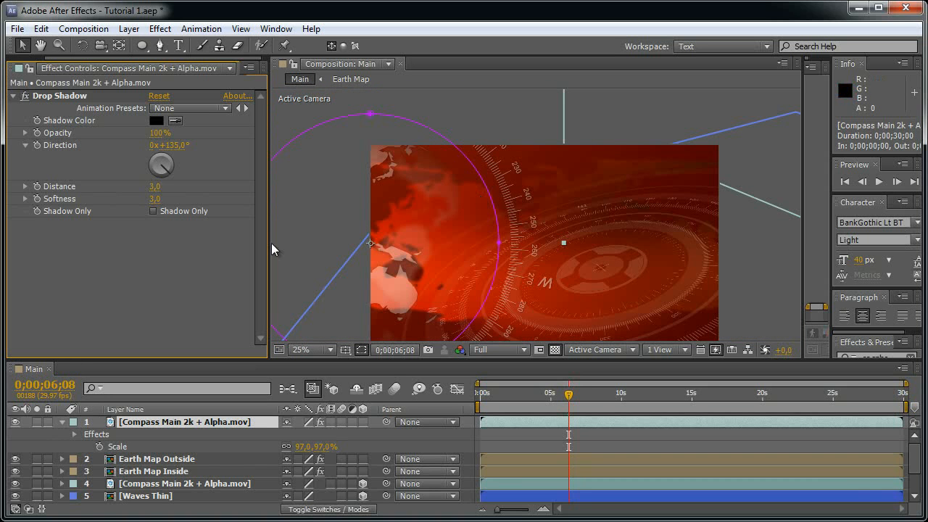
click(61, 421)
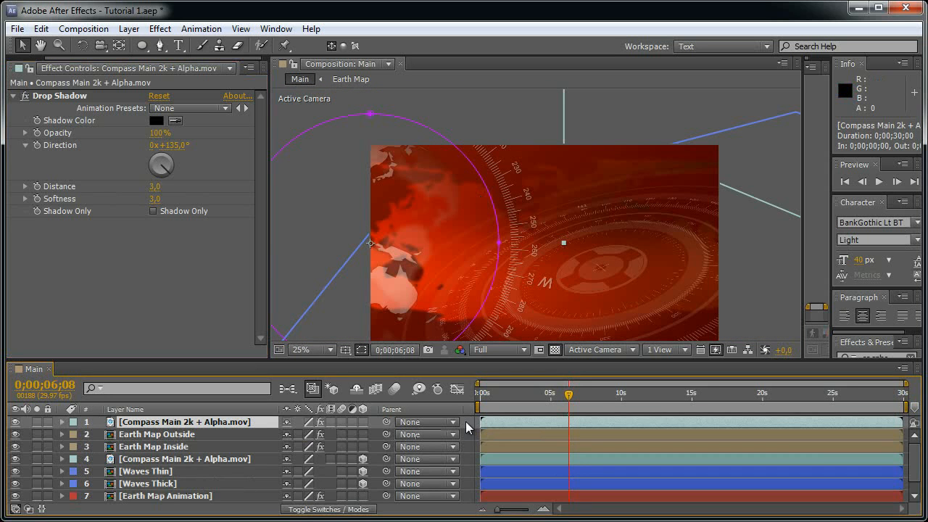
- Create a black (000000) solid layer named Vignette at 1920 by 1080 pixels
click(466, 421)
key(ctrl+y)
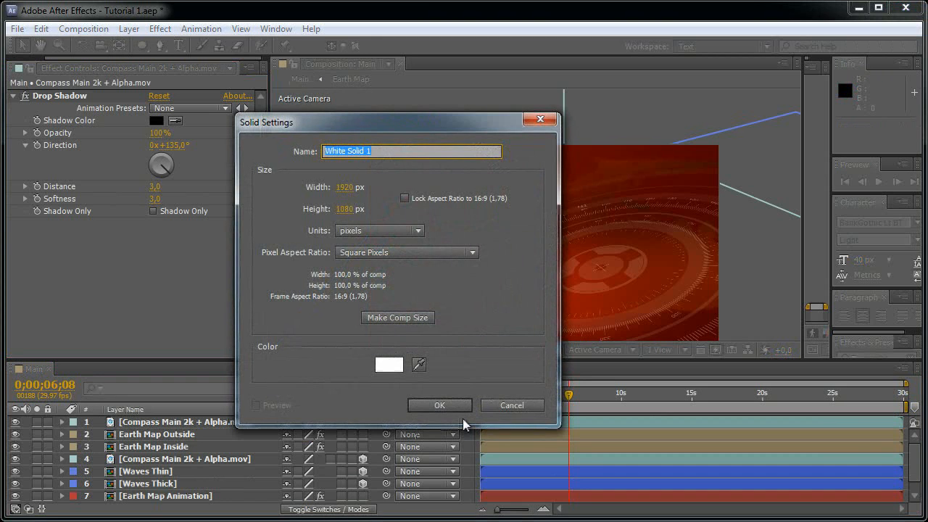
text(Vignette)
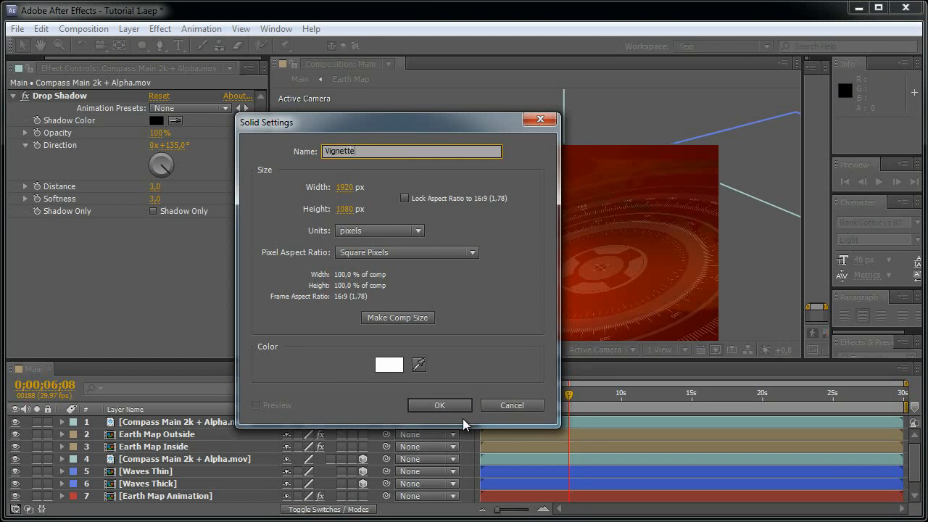
click(382, 366)
drag(373, 359, 229, 414)
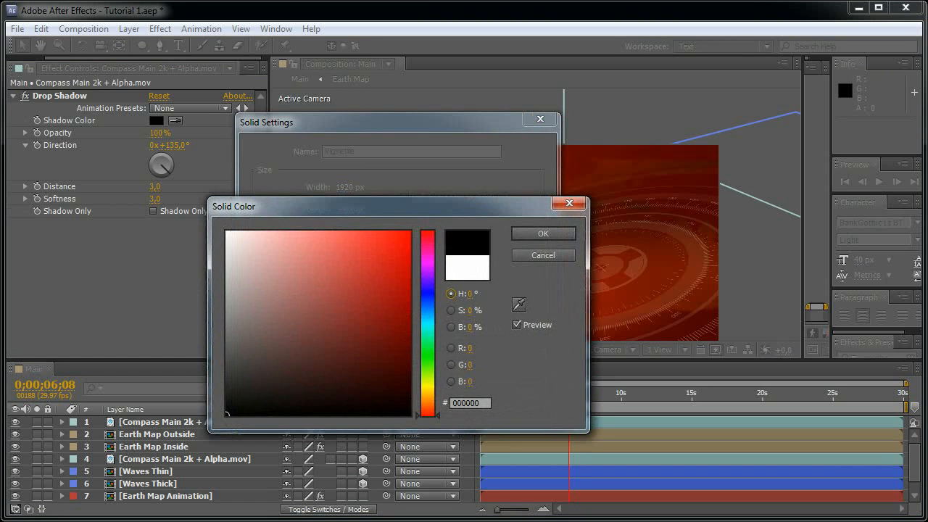
click(531, 237)
click(459, 403)
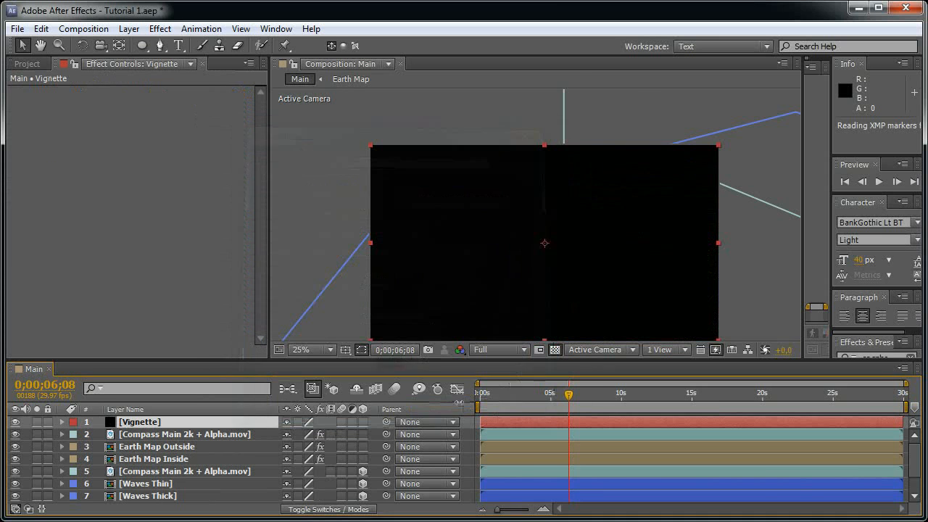
- Add a full-frame elliptical mask to the Vignette layer and set its mode to Subtract
double_click(142, 45)
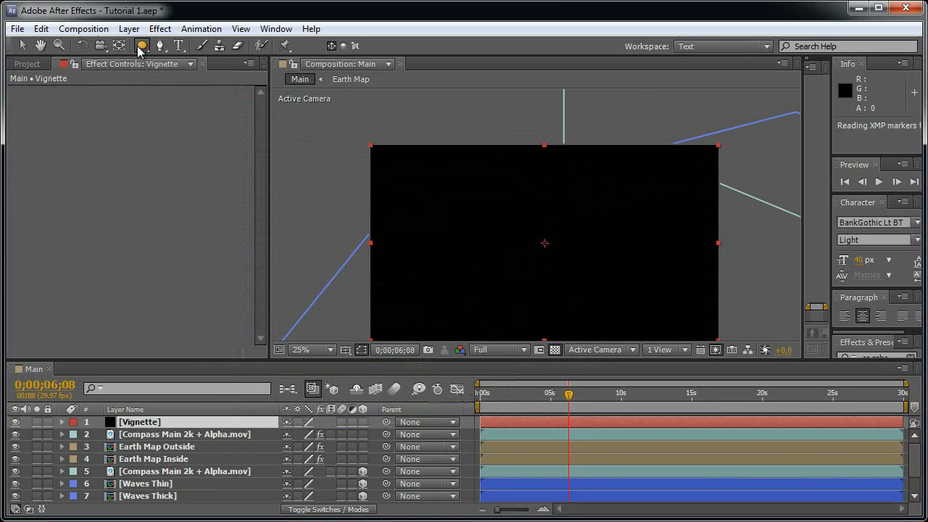
click(312, 450)
click(328, 494)
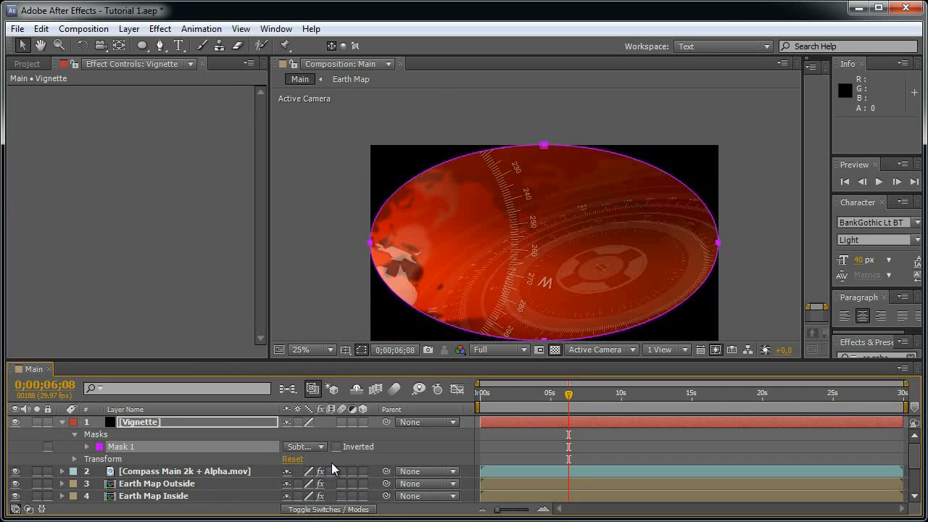
- Set the feather of the Vignette layer's elliptical mask to 400 pixels
key(f)
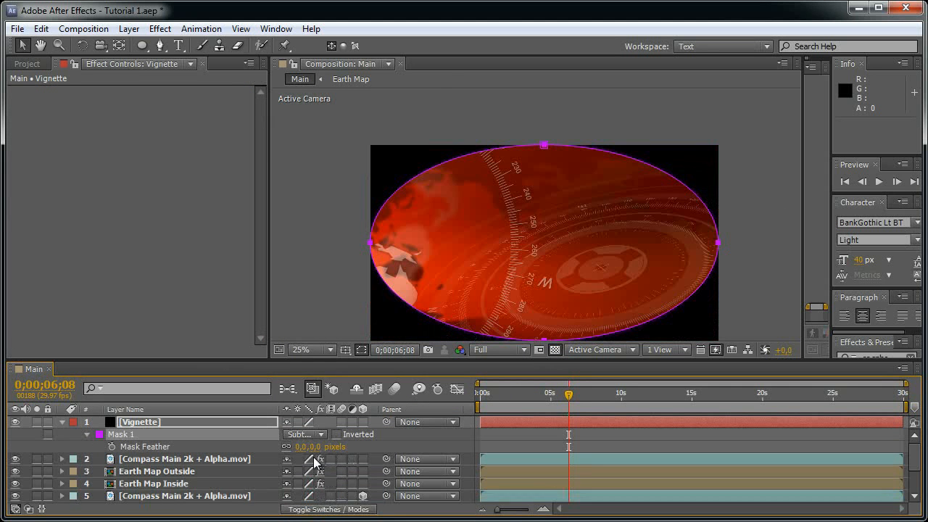
click(319, 446)
text(400)
key(Return)
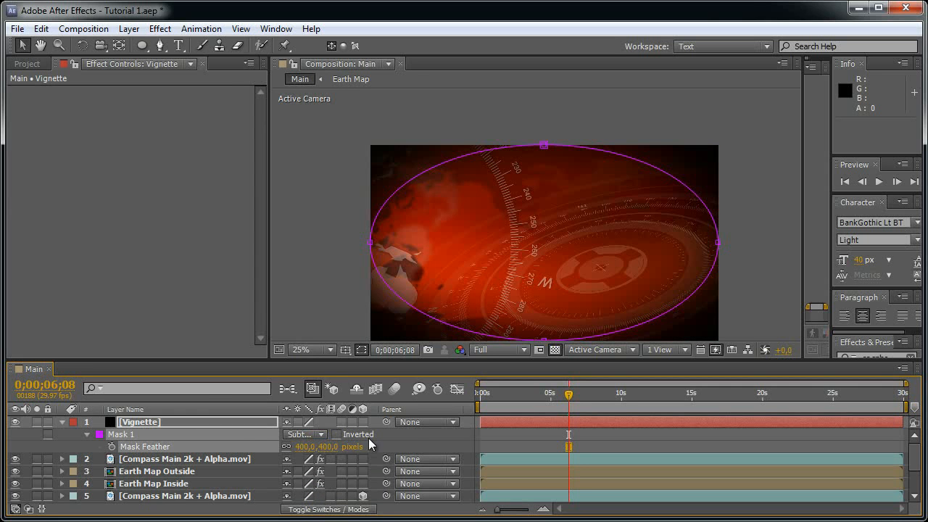
- Set the Vignette layer's opacity to 15%
key(t)
click(291, 435)
text(15)
click(348, 438)
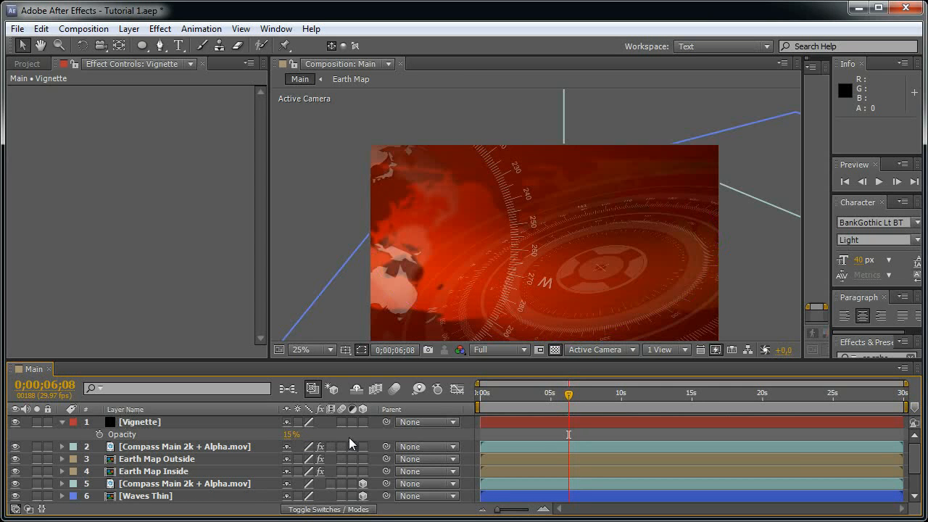
- Solo the Vignette layer to inspect it in isolation, restore the other layers and collapse its properties
click(232, 426)
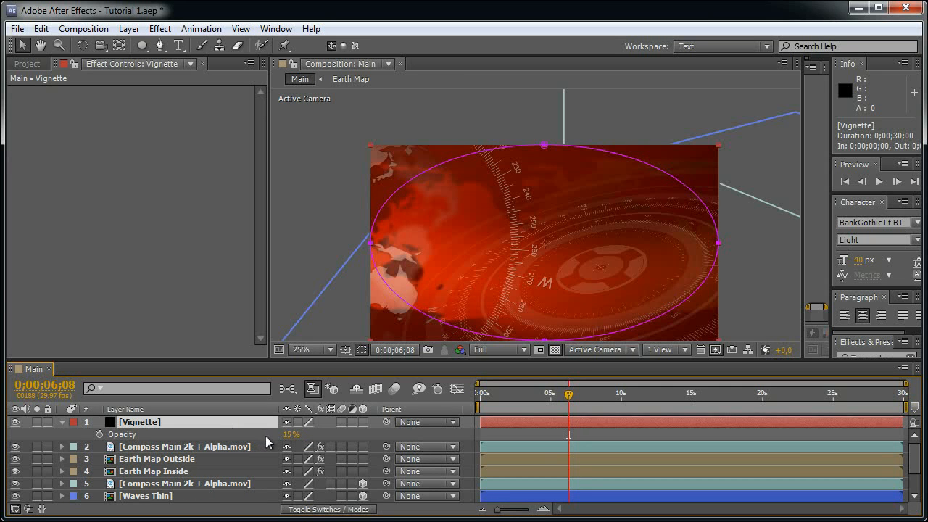
click(37, 422)
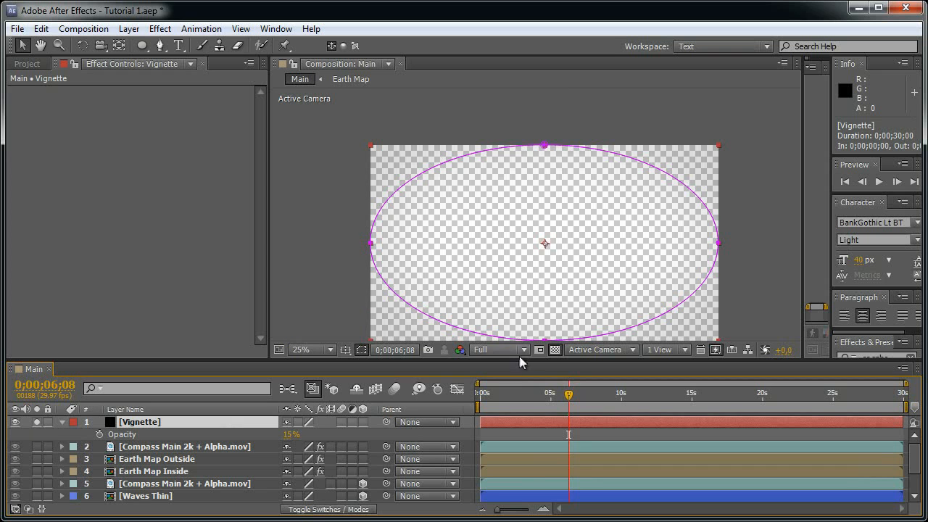
click(37, 423)
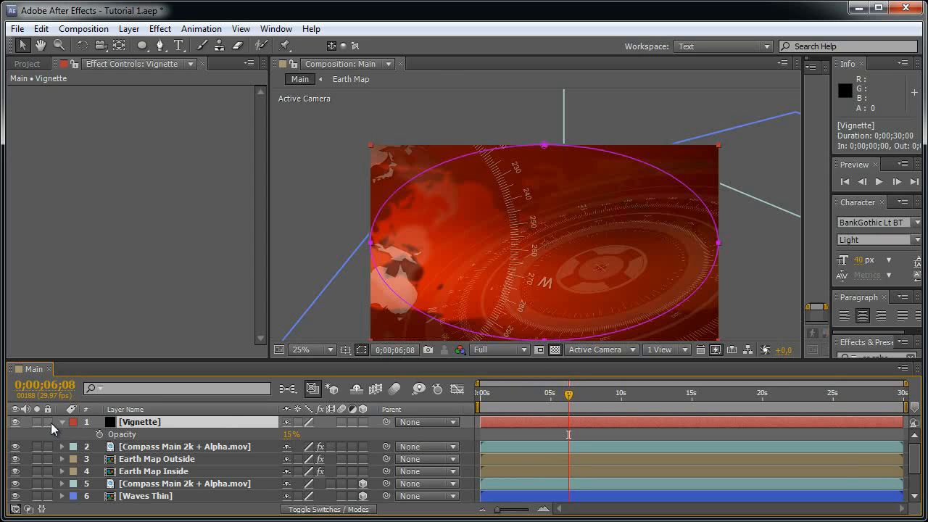
click(61, 423)
key(F2)
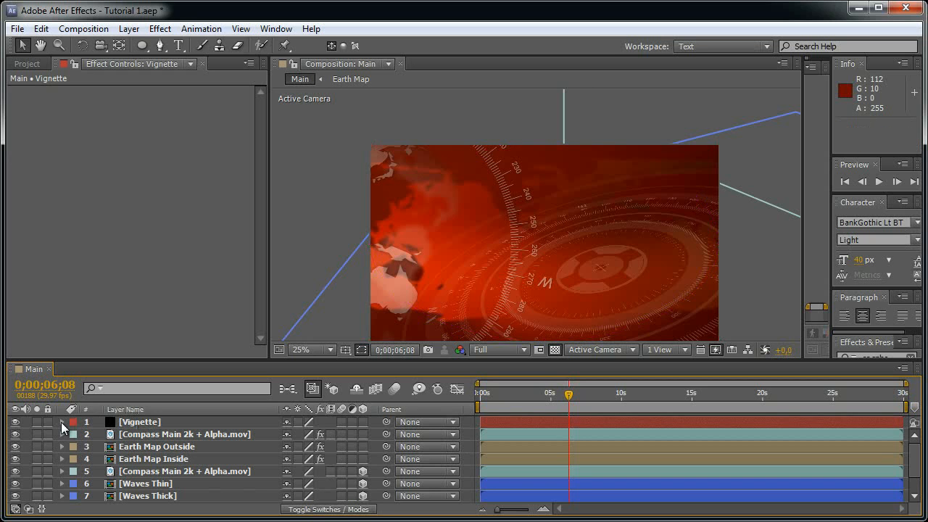
- Set the Vignette layer's opacity to 50%, review its mask feather and collapse the layer's properties
click(166, 421)
key(t)
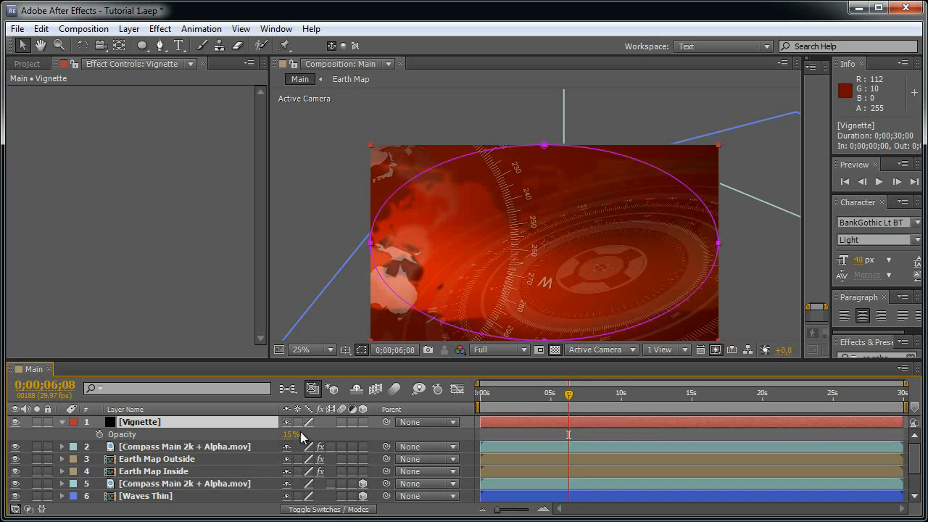
click(291, 435)
text(50)
key(Return)
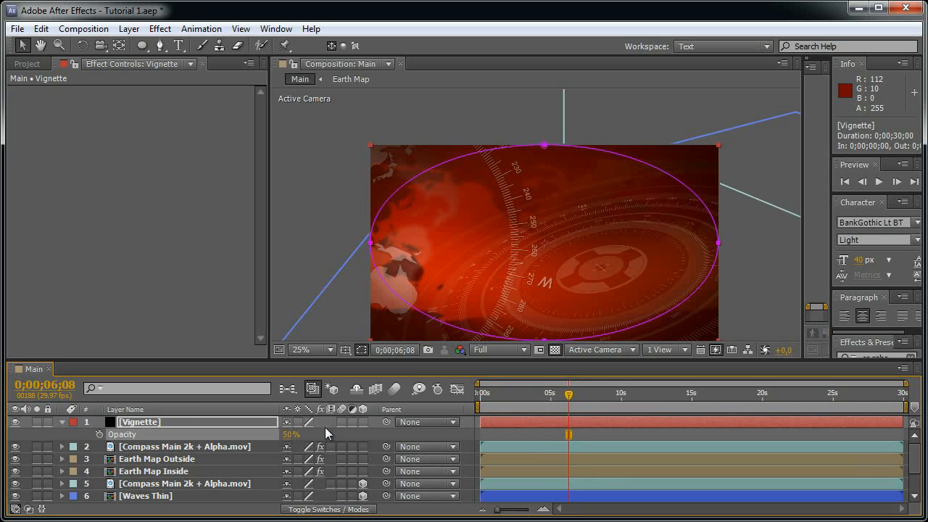
key(f)
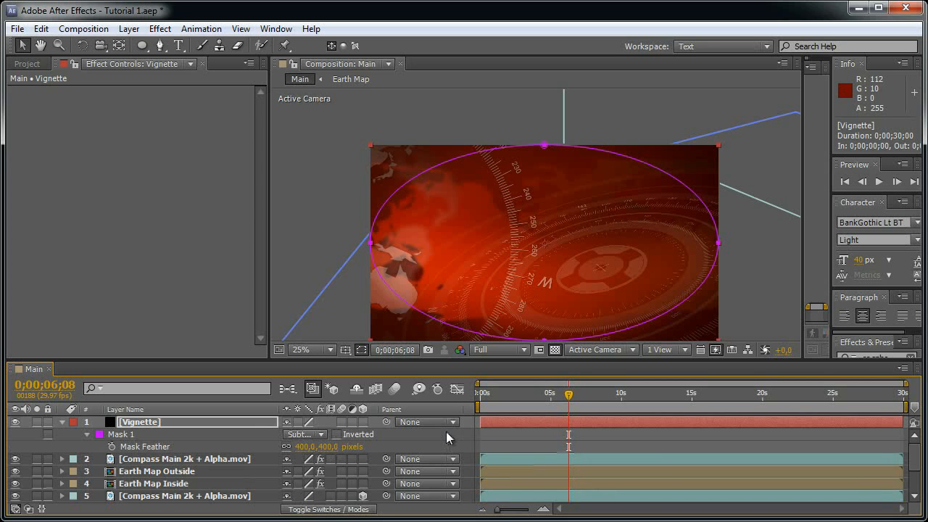
click(454, 435)
click(556, 351)
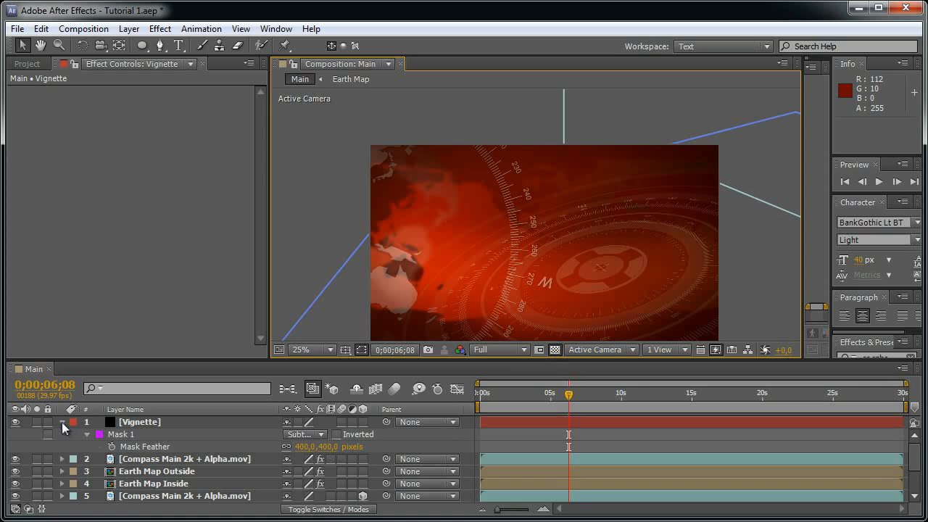
click(63, 422)
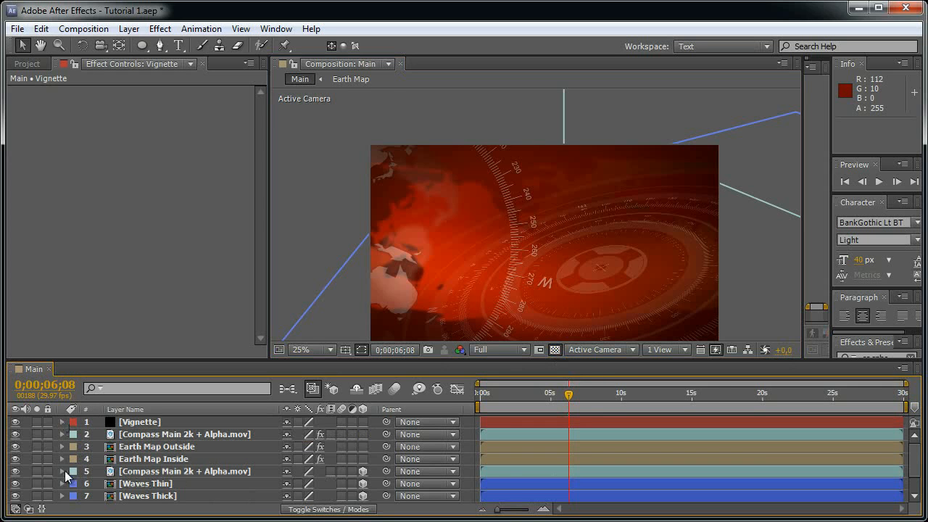
- Change the label color of the upper compass layer, Earth Map Outside and Earth Map Inside to Yellow
click(166, 459)
shift+click(169, 435)
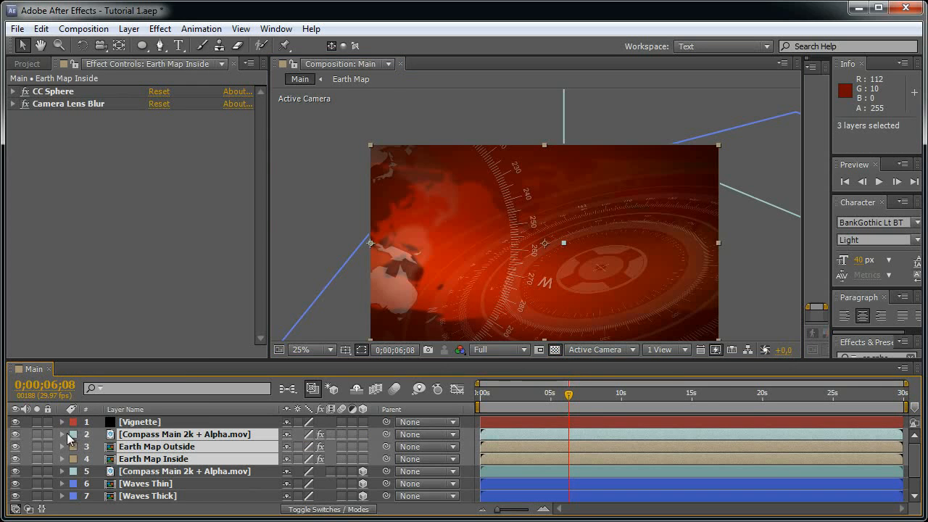
click(74, 436)
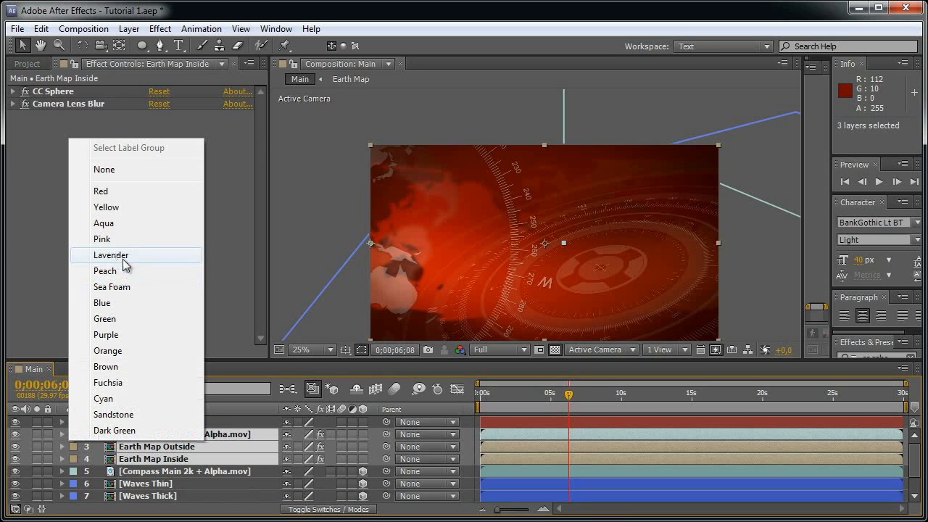
click(109, 239)
click(74, 459)
click(105, 231)
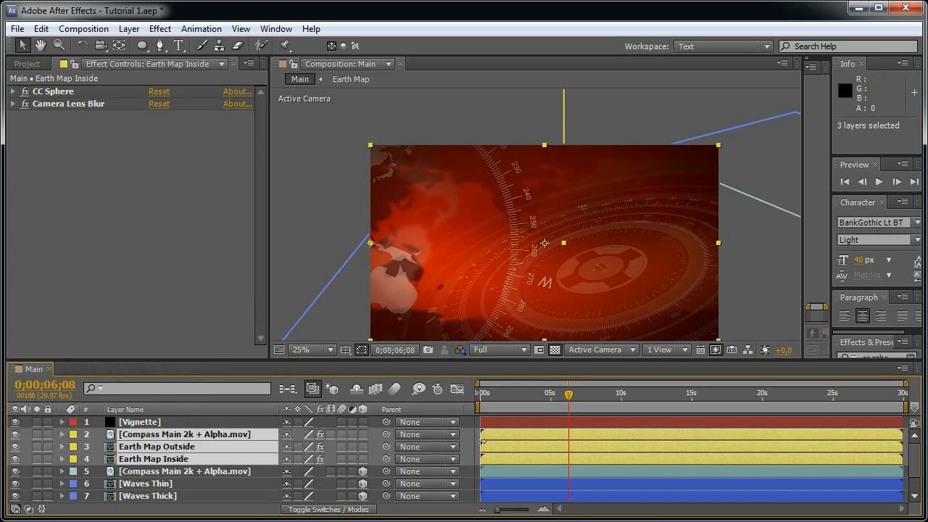
click(469, 439)
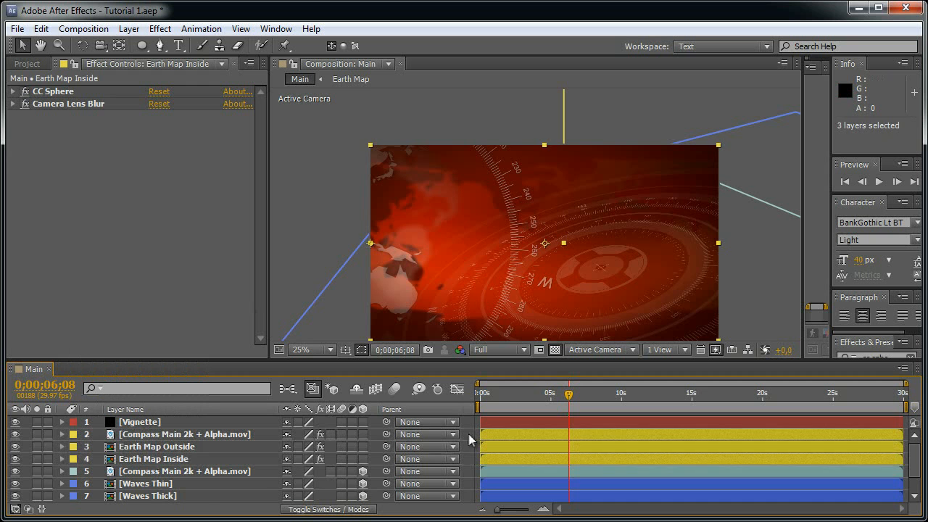
- Change the label color of the lower 3D Compass Main 2k + Alpha.mov layer to Yellow
click(174, 473)
click(74, 471)
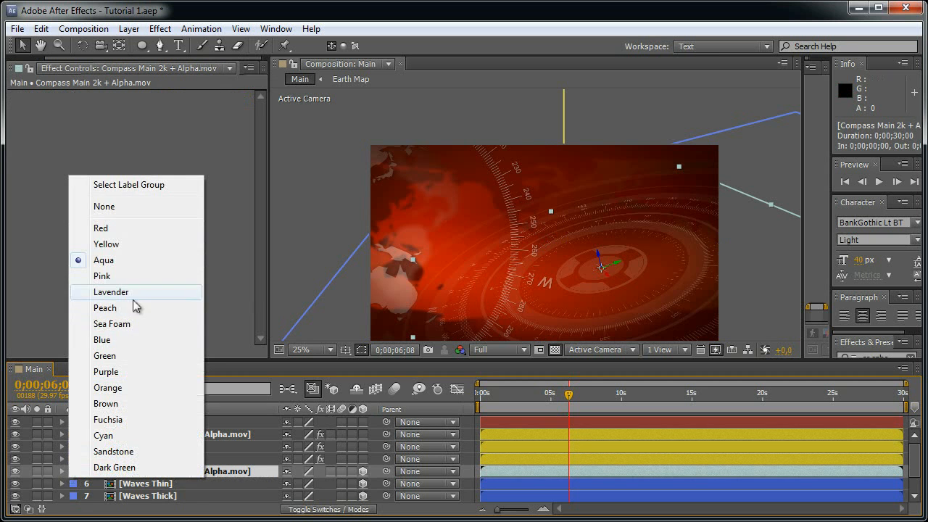
click(123, 247)
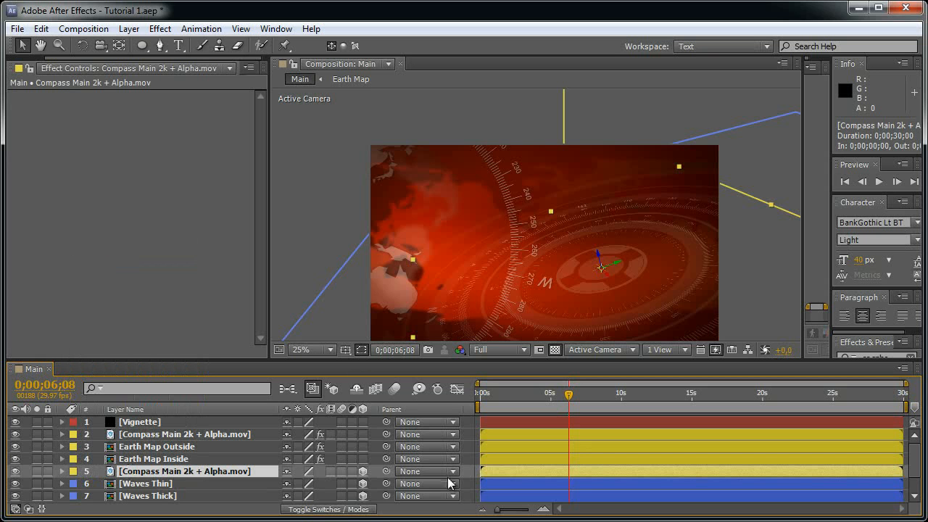
click(471, 468)
- Create a black 1920 by 1080 solid layer named Earth Fill
key(ctrl+y)
text(Earth Fill)
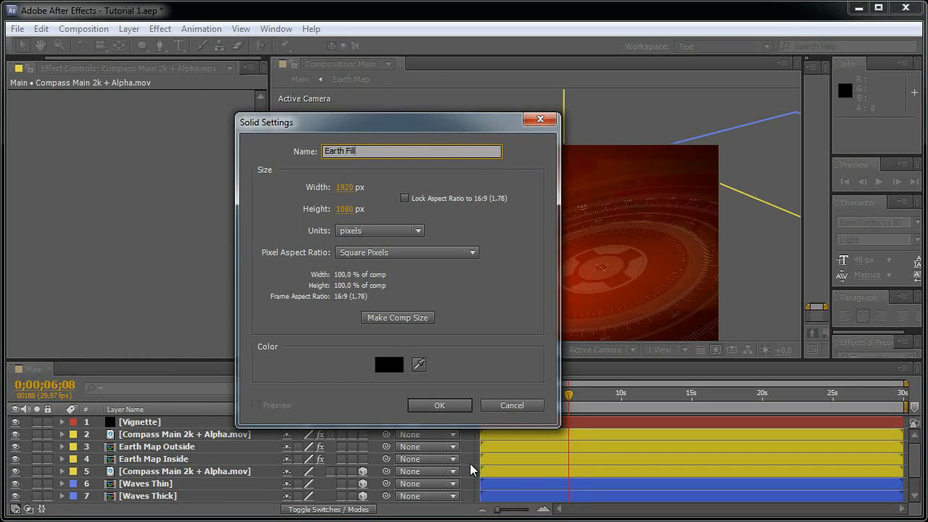
key(Return)
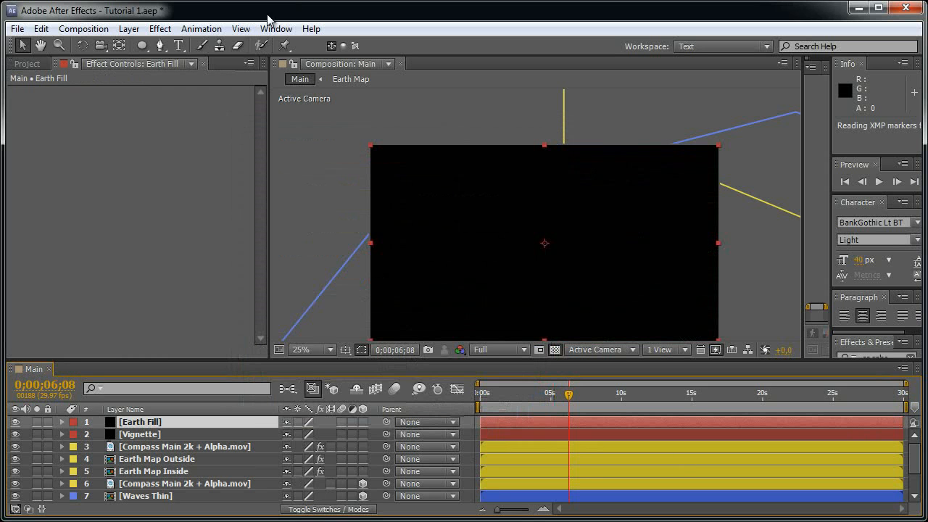
- Apply the Ramp effect to the Earth Fill layer and set its shape to Radial Ramp
click(159, 28)
mouse_move(238, 261)
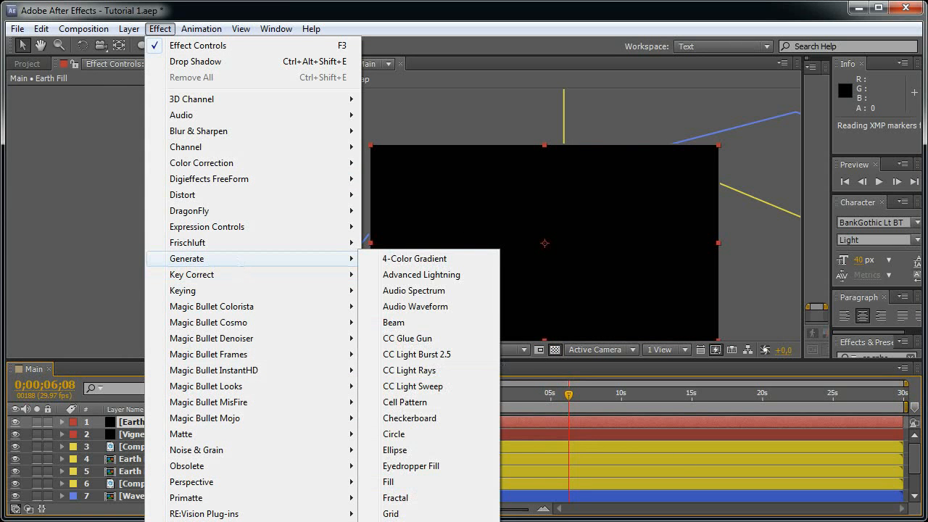
click(392, 521)
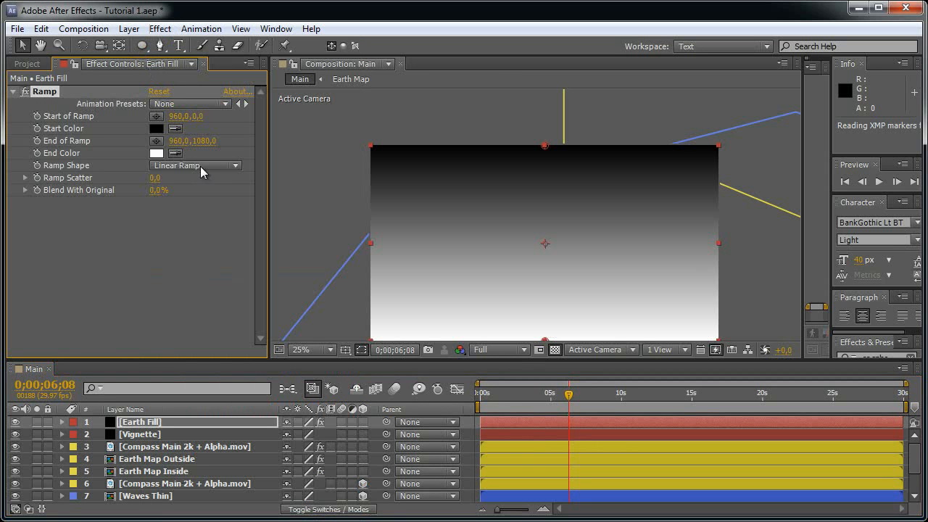
click(217, 167)
click(217, 196)
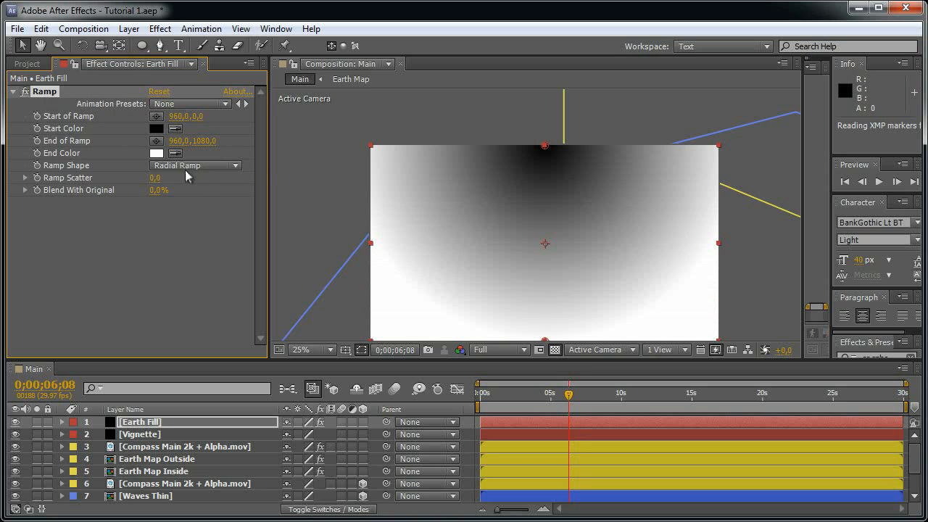
- Set the ramp's start point to 0, 540 and its end point to 960, 540
click(156, 117)
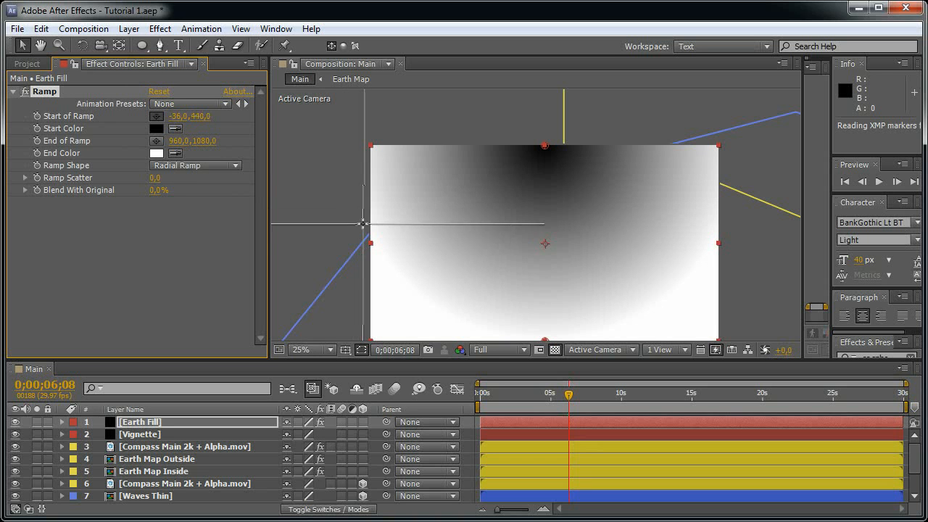
click(371, 243)
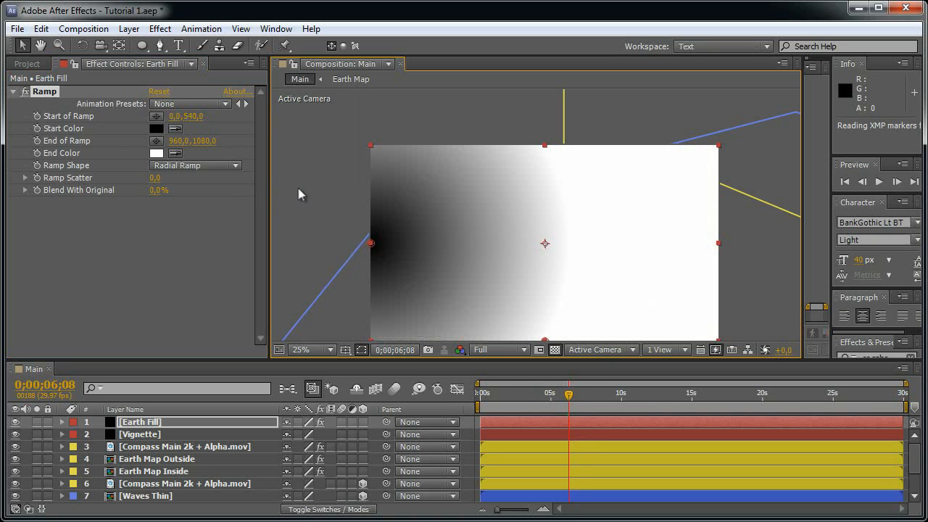
click(206, 141)
text(54)
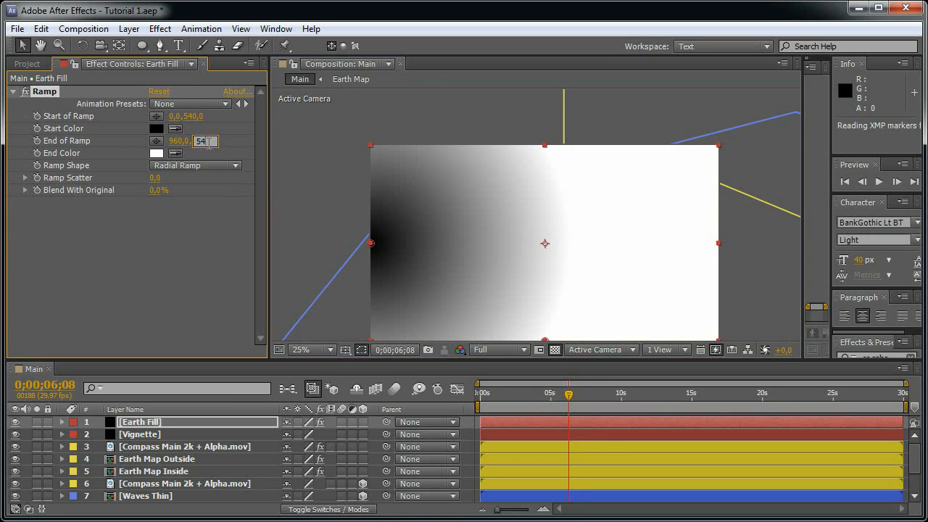
text(0)
key(Return)
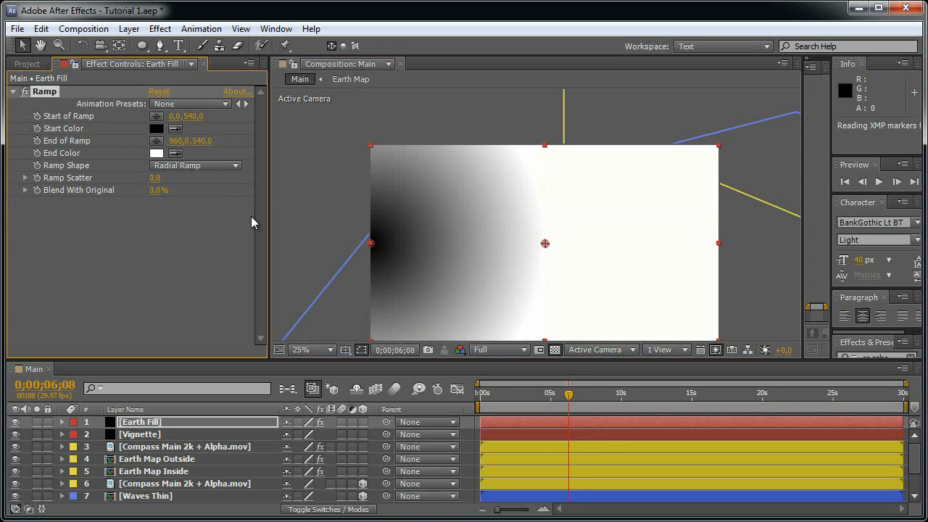
- Set the ramp's start color to 992E2E and its end color to 000000
click(156, 129)
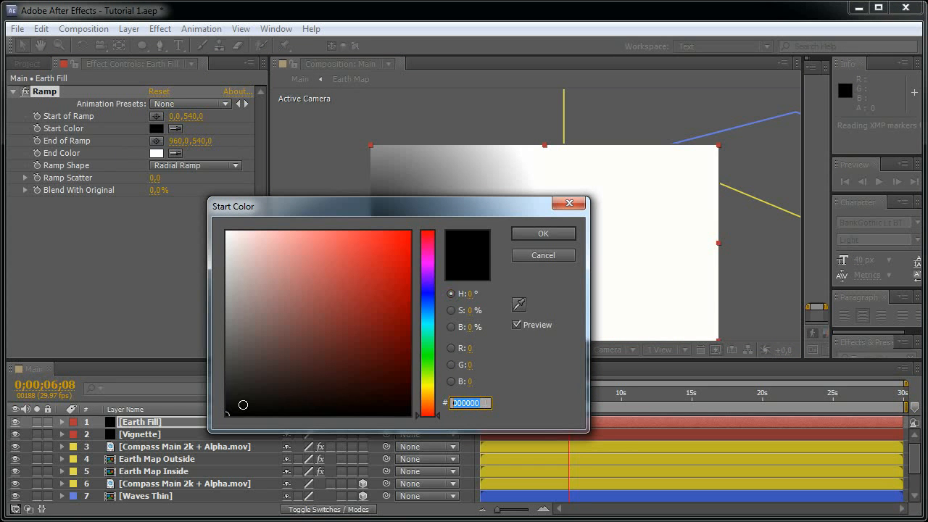
text(992E2E)
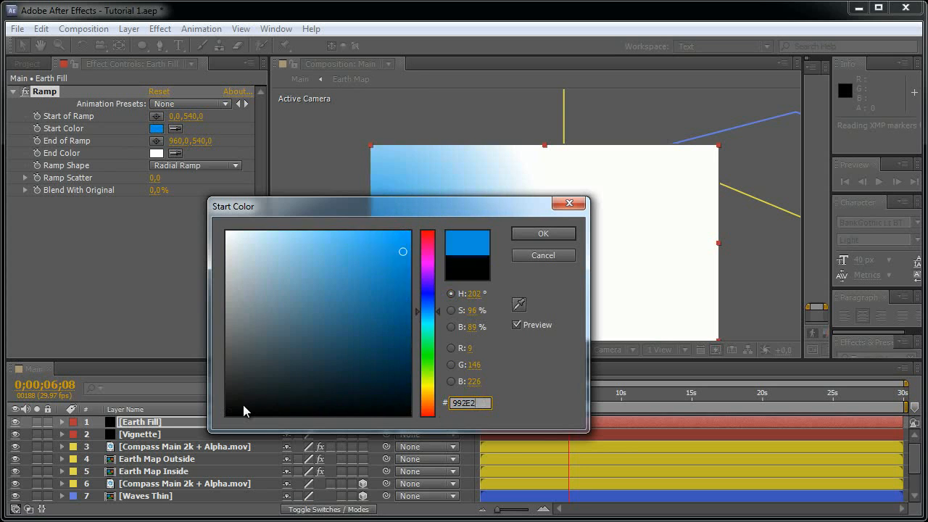
click(569, 238)
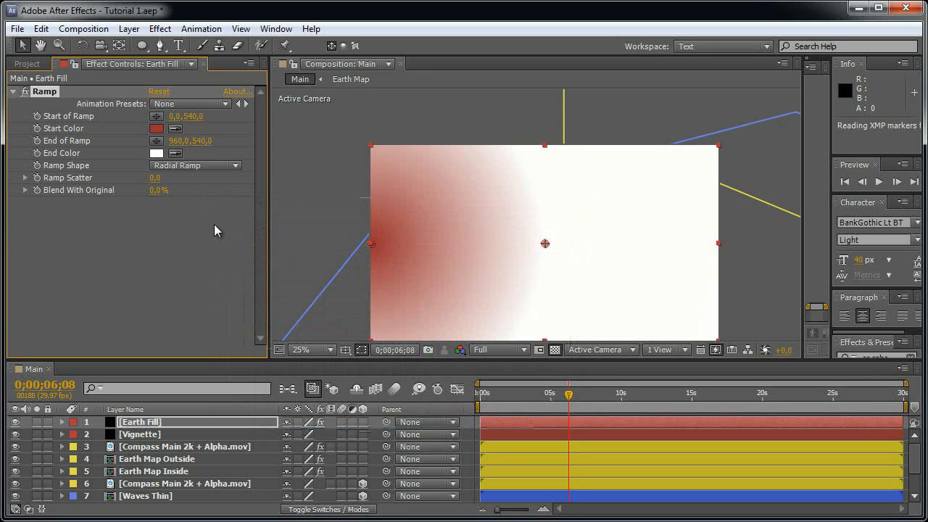
click(157, 153)
text(000000)
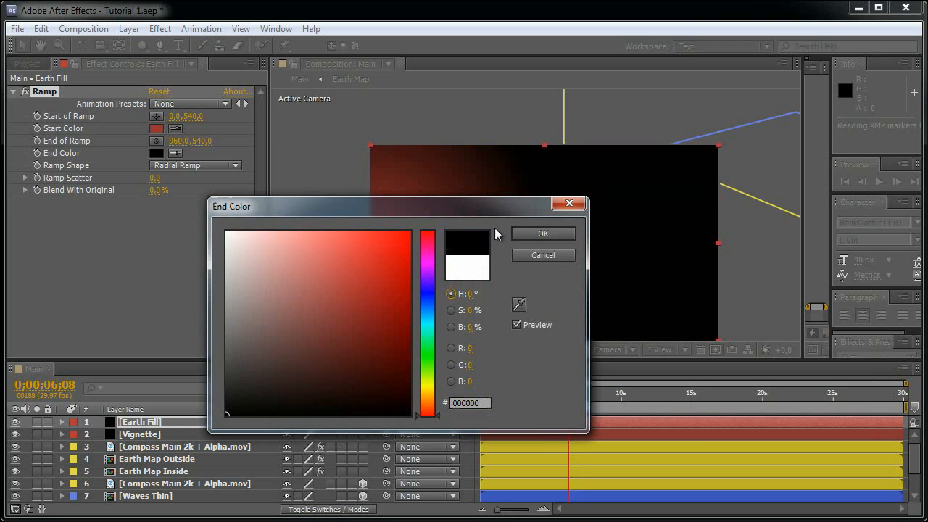
click(540, 233)
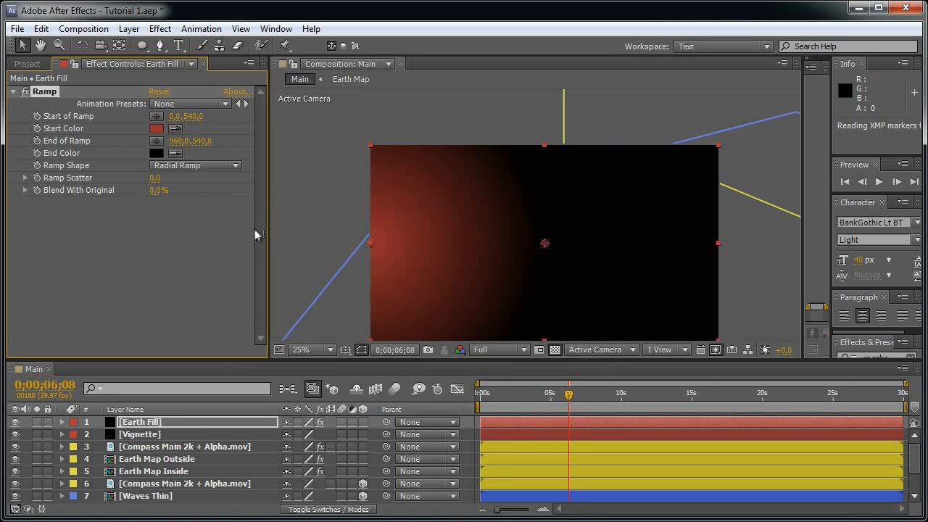
- Move Earth Fill directly below Earth Map Inside and draw a circular mask on it around the globe, centred at the globe's middle
drag(243, 420, 330, 435)
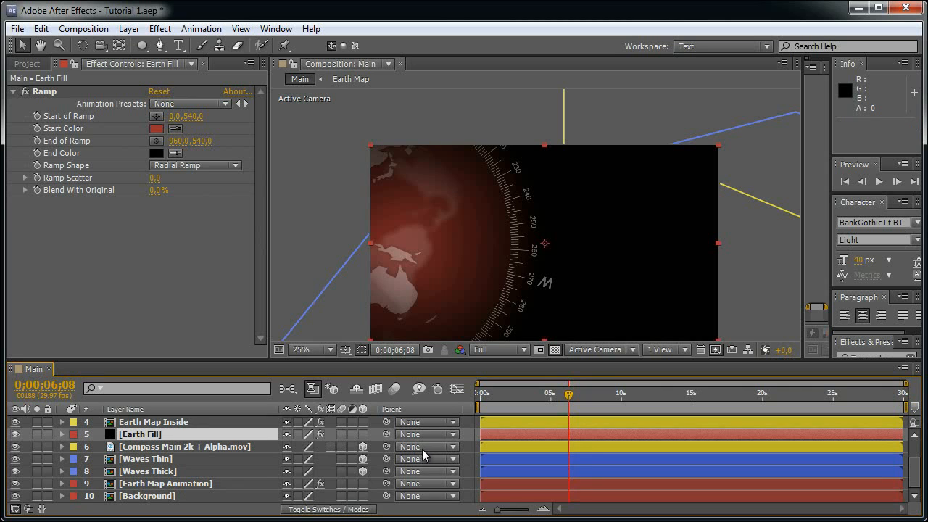
click(141, 47)
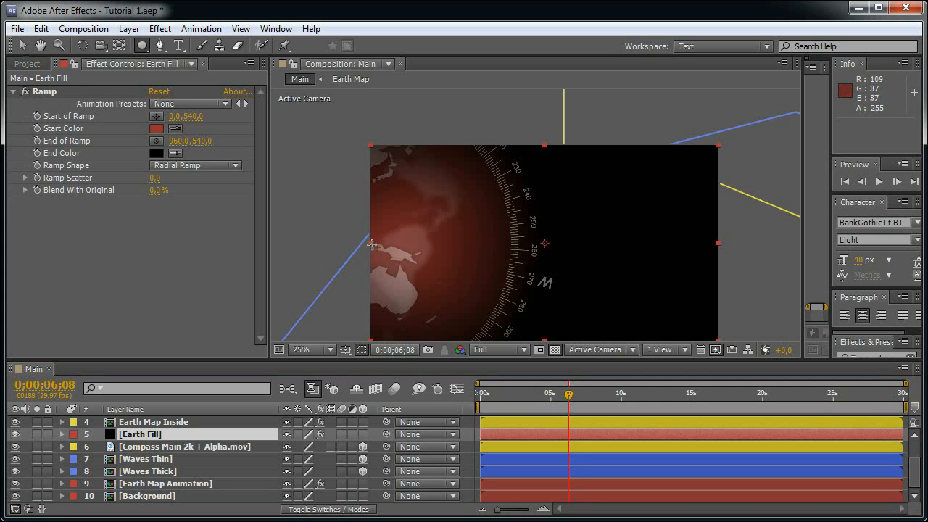
drag(369, 243, 502, 307)
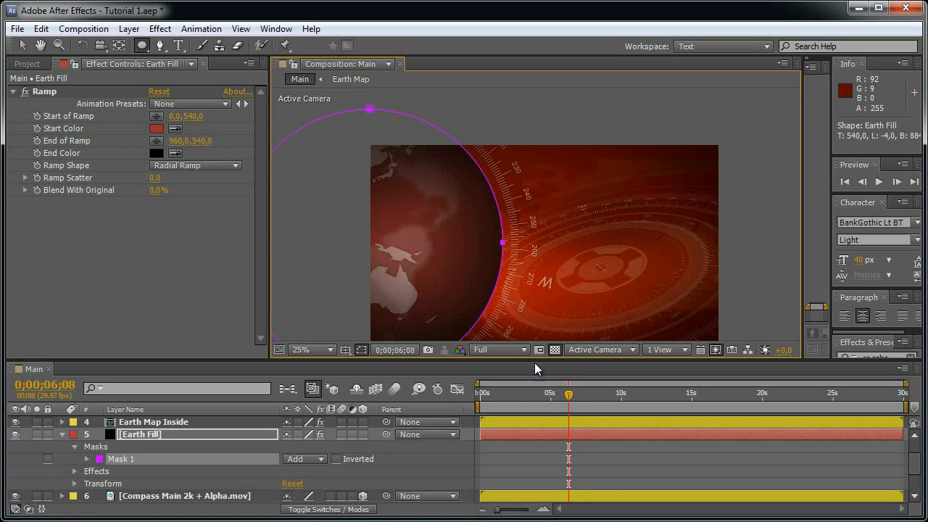
- Move the current time to 0;00;11;01 to compare the Earth Fill mask with the rotating globe
click(596, 397)
drag(618, 409, 635, 409)
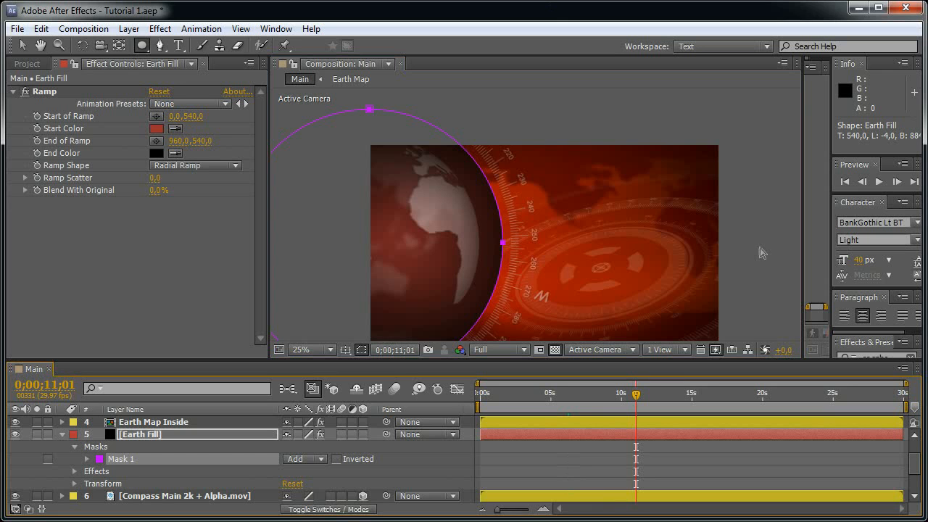
key(grave)
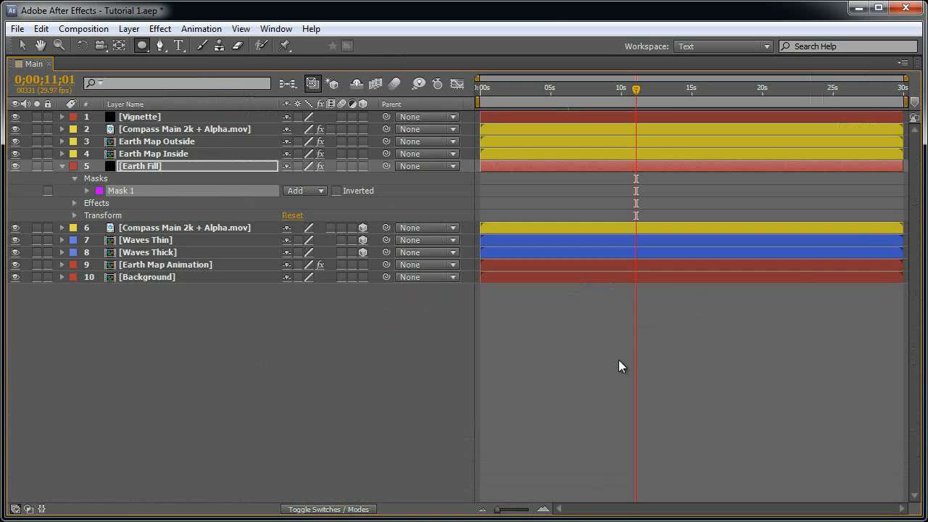
key(grave)
key(grave)
key(grave)
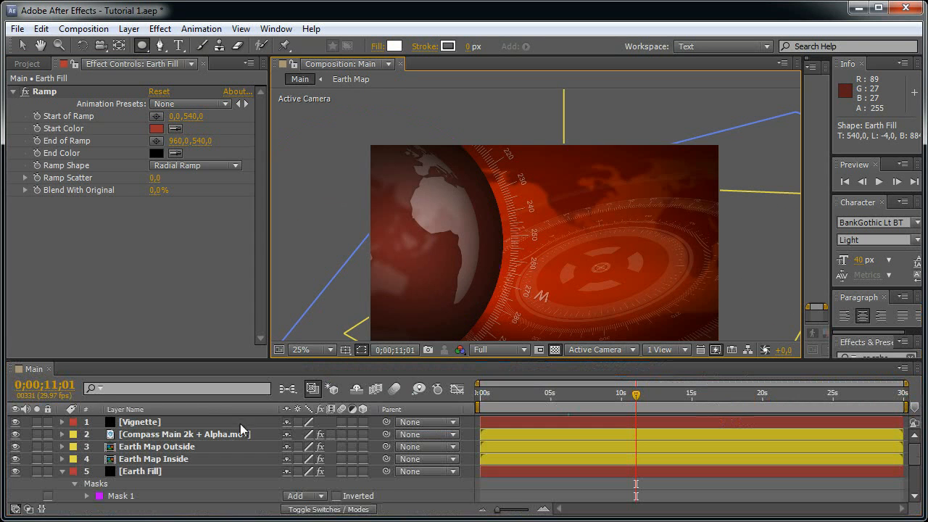
- Shrink the Earth Fill layer's circular mask proportionally about its centre so it fits closely around the globe
click(173, 471)
key(grave)
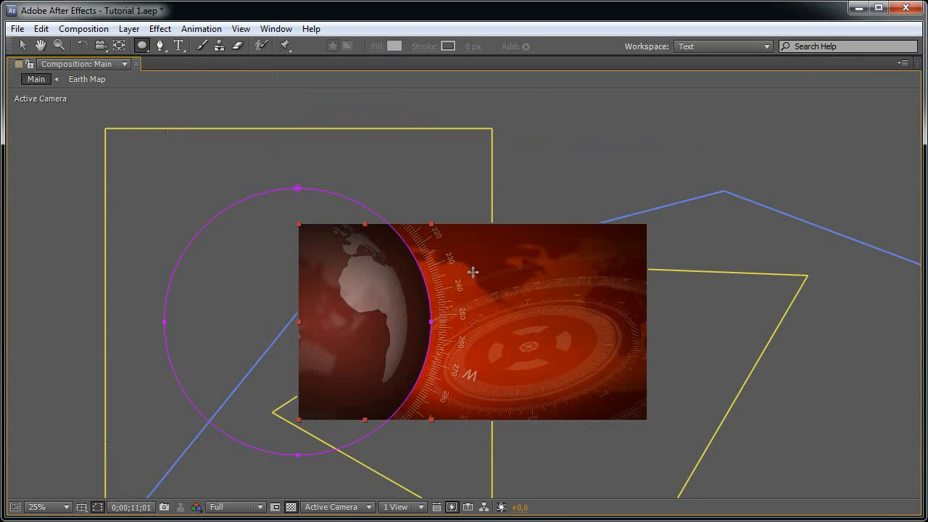
key(v)
scroll(422, 285, up, 2)
drag(388, 287, 592, 260)
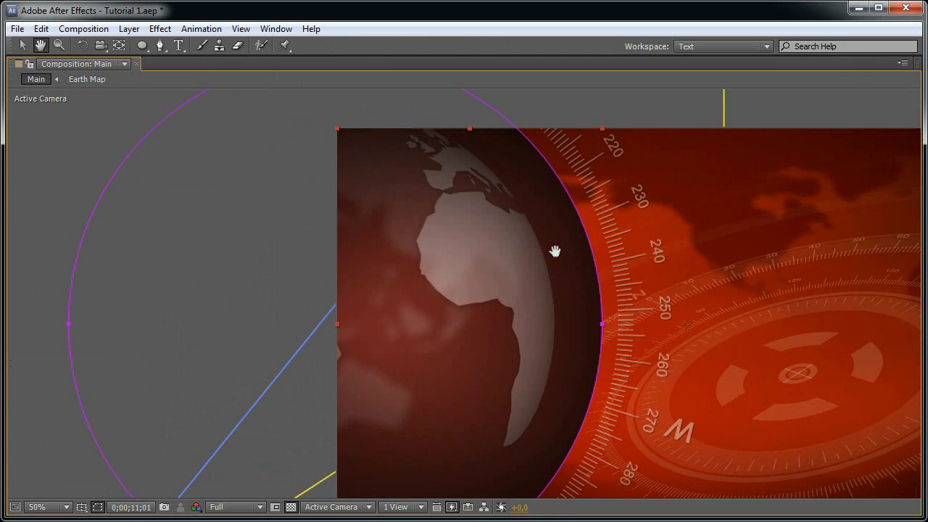
double_click(602, 325)
key(comma)
key(comma)
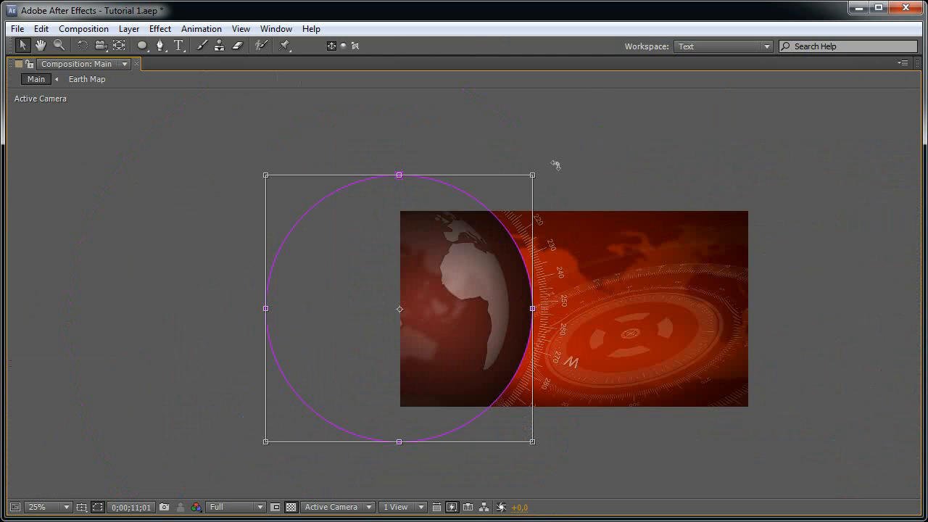
drag(534, 174, 516, 194)
key(period)
key(period)
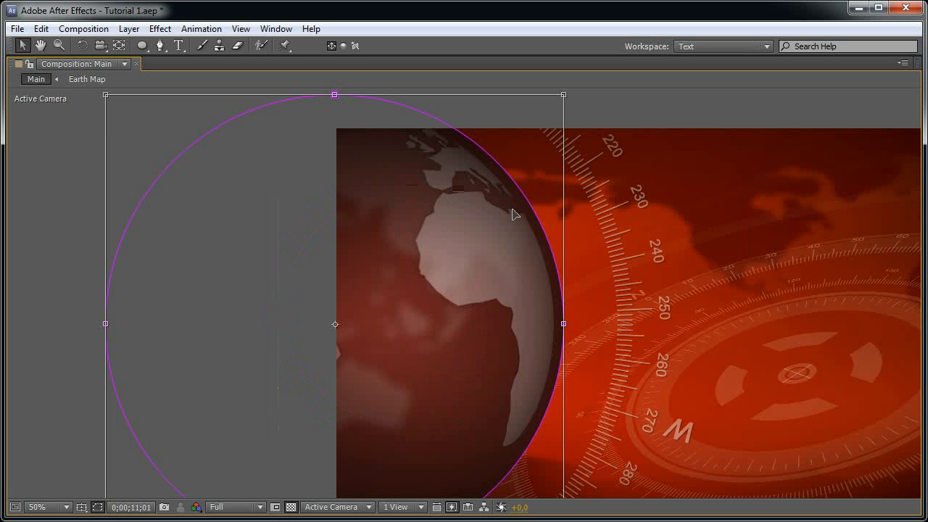
- Show the title/action-safe guides and rulers, and add a horizontal guide through the composition's vertical centre
key(apostrophe)
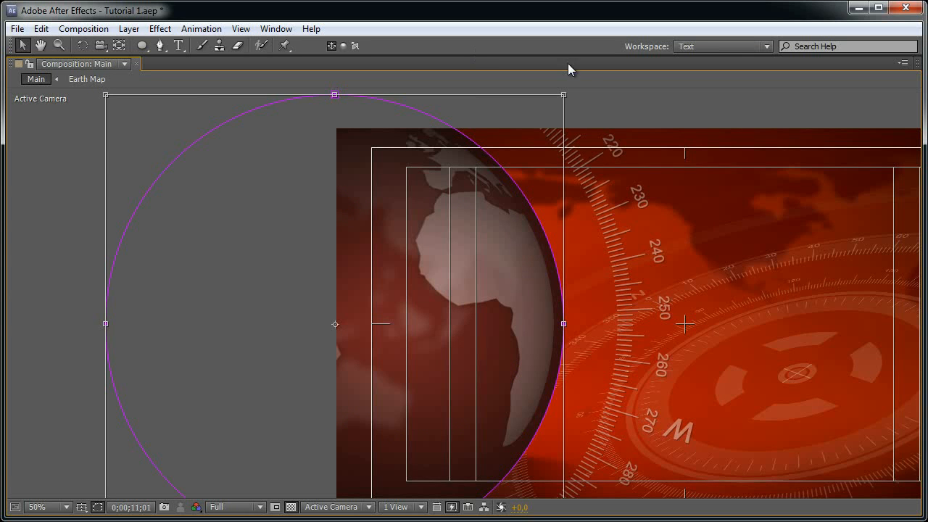
key(ctrl+r)
drag(607, 95, 636, 330)
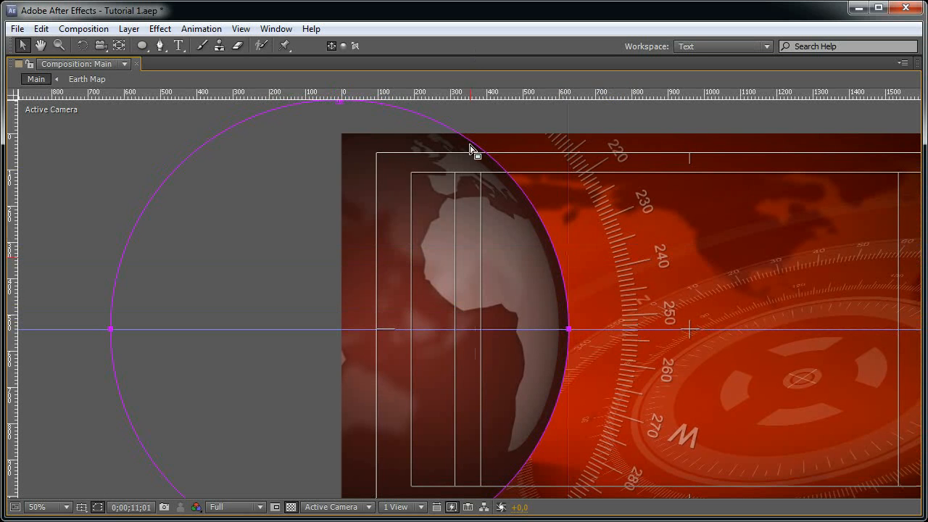
- Nudge the whole Earth Fill mask horizontally to the left by about 25 pixels
click(339, 104)
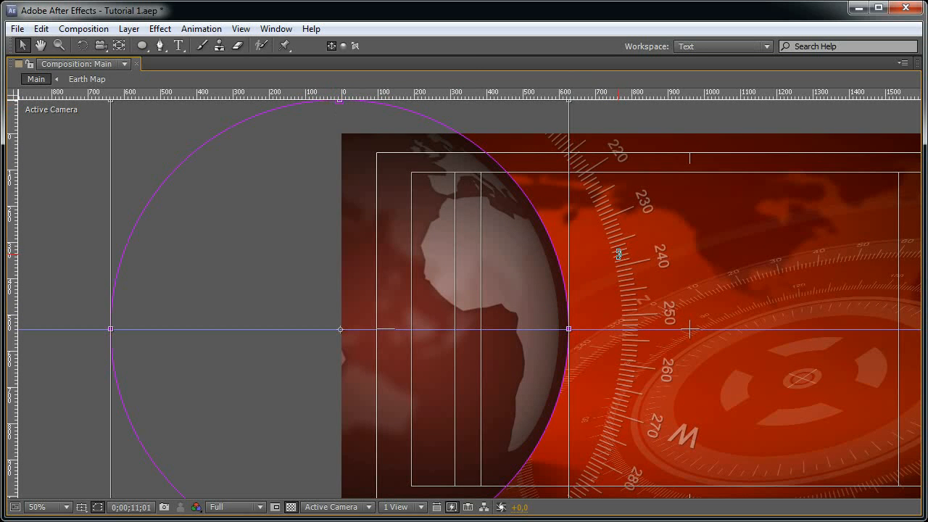
key(Left)
key(Left)
key(Left)
key(Left)
key(Left)
key(Left)
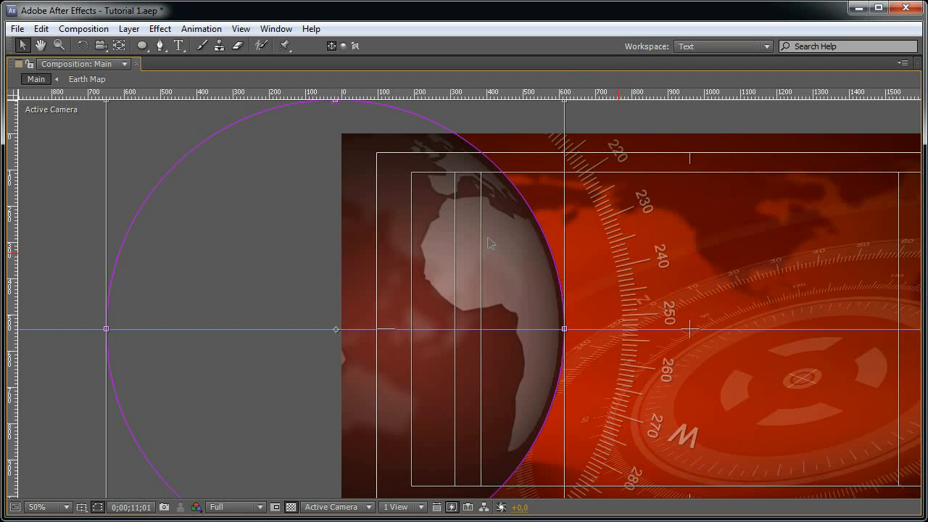
key(Left)
key(Left)
key(Left)
key(Left)
key(Left)
key(Left)
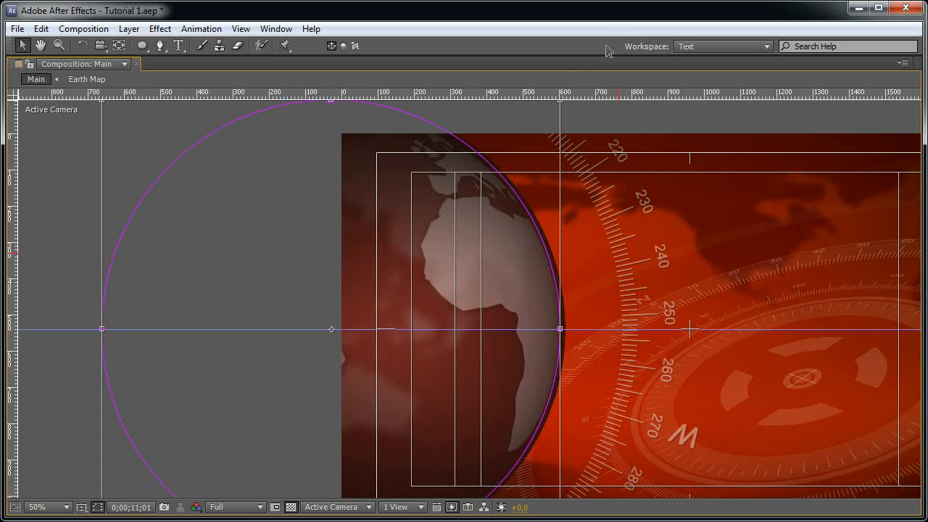
- Nudge the Earth Fill mask slightly to the right and fine-tune its upper and lower edges around the horizontal guide
key(Right)
key(Right)
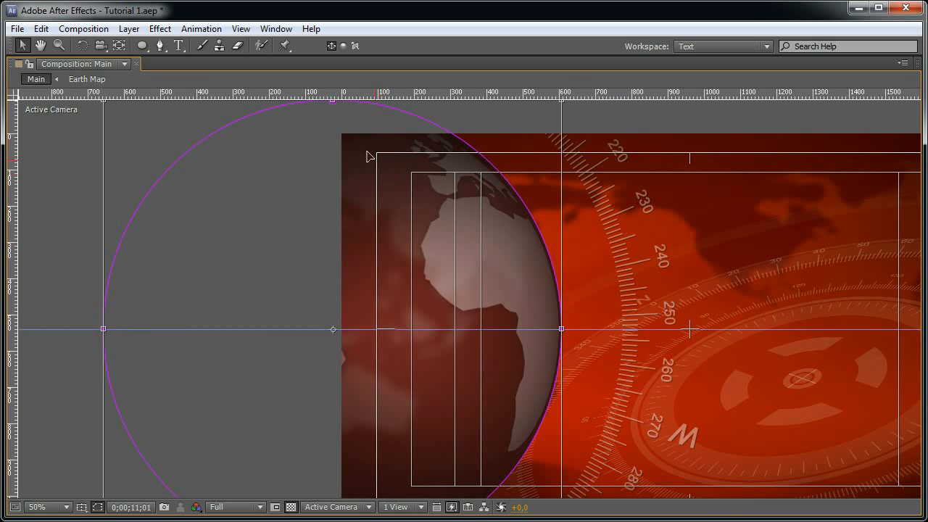
drag(359, 137, 360, 158)
drag(338, 125, 339, 132)
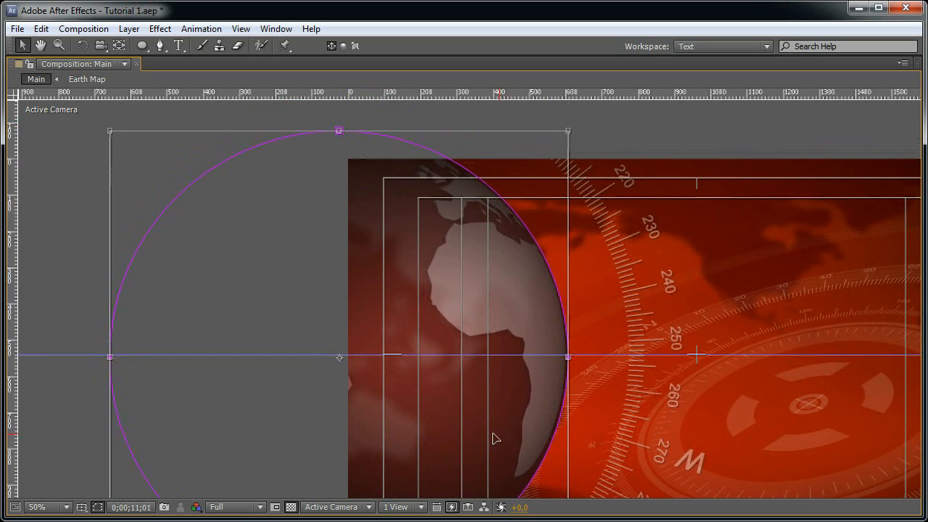
drag(517, 435, 491, 292)
drag(344, 443, 342, 463)
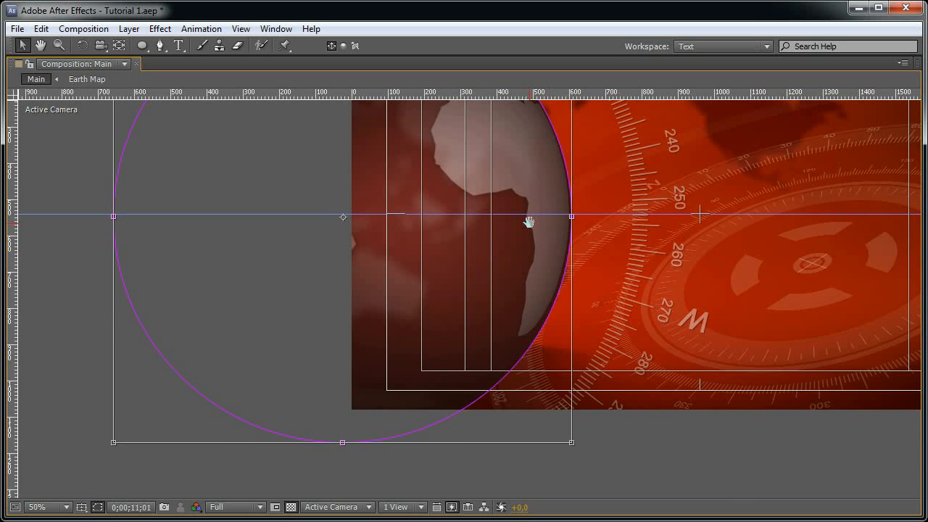
drag(533, 229, 530, 389)
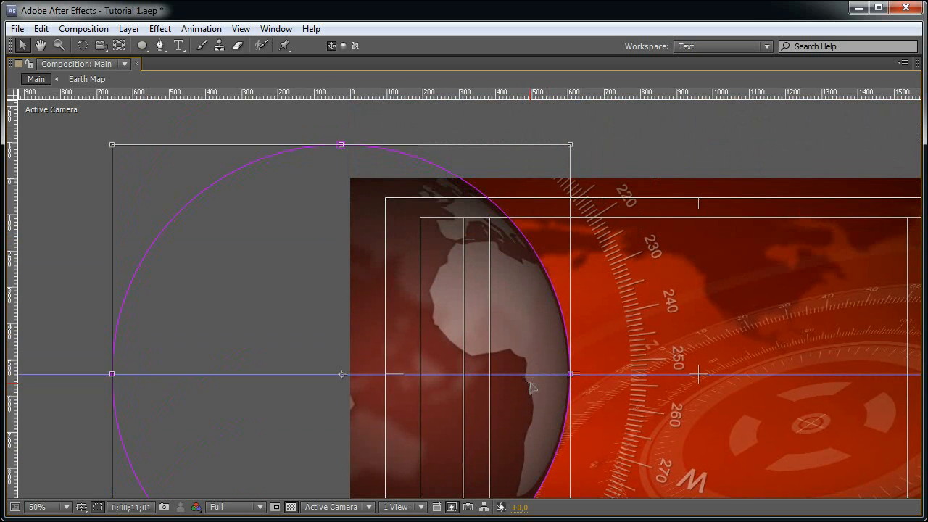
- Nudge the Earth Fill mask about 5 pixels to the left to meet the globe's edge, and restore the full panel layout
key(period)
key(Left)
key(Left)
key(Left)
key(Left)
key(Left)
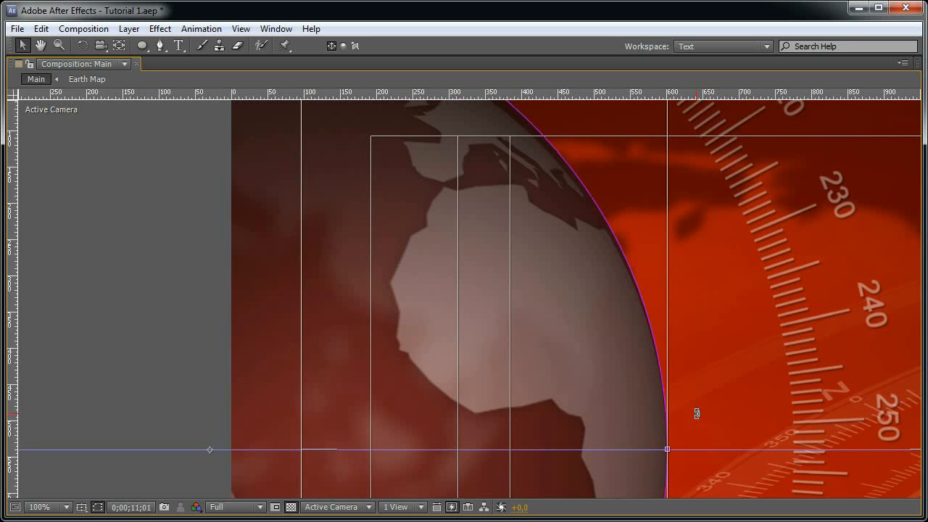
key(comma)
key(comma)
key(comma)
key(comma)
key(grave)
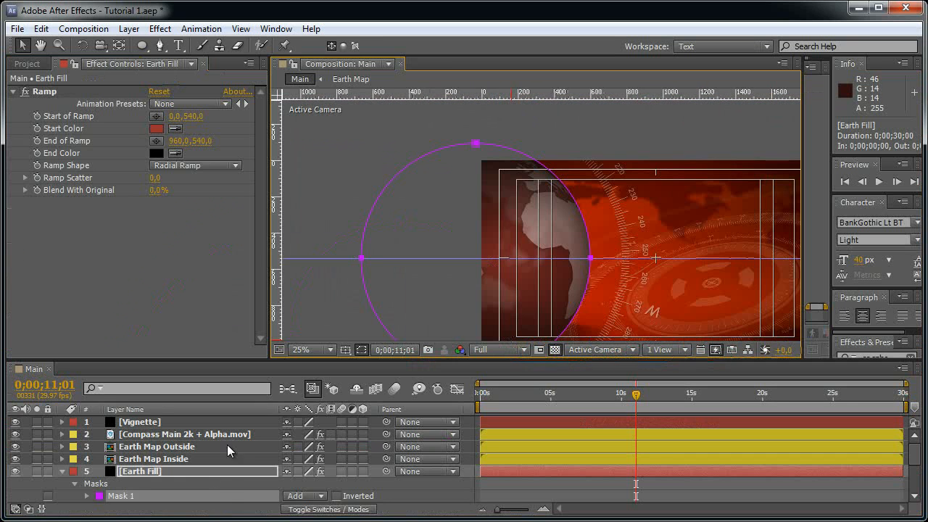
- Set the mask feather of the Earth Fill layer's Mask 1 to 5 pixels
click(228, 471)
key(f)
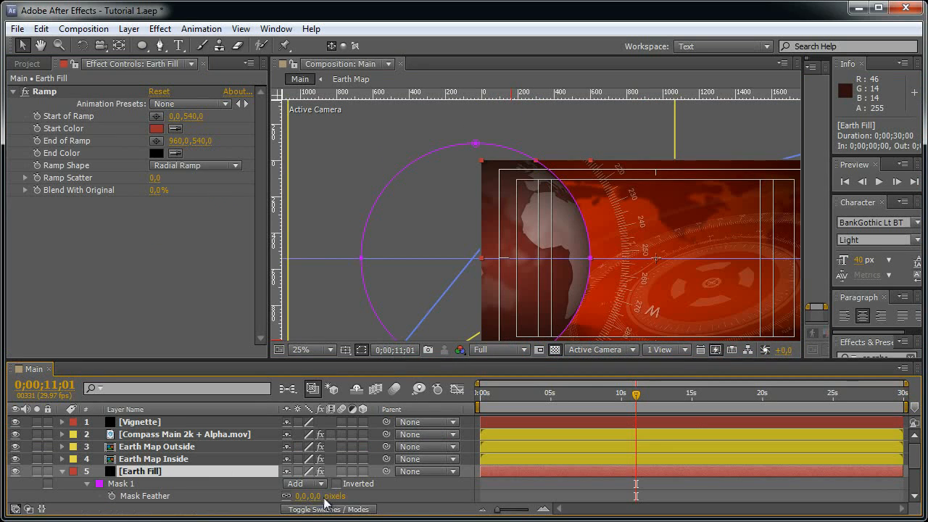
drag(310, 495, 413, 502)
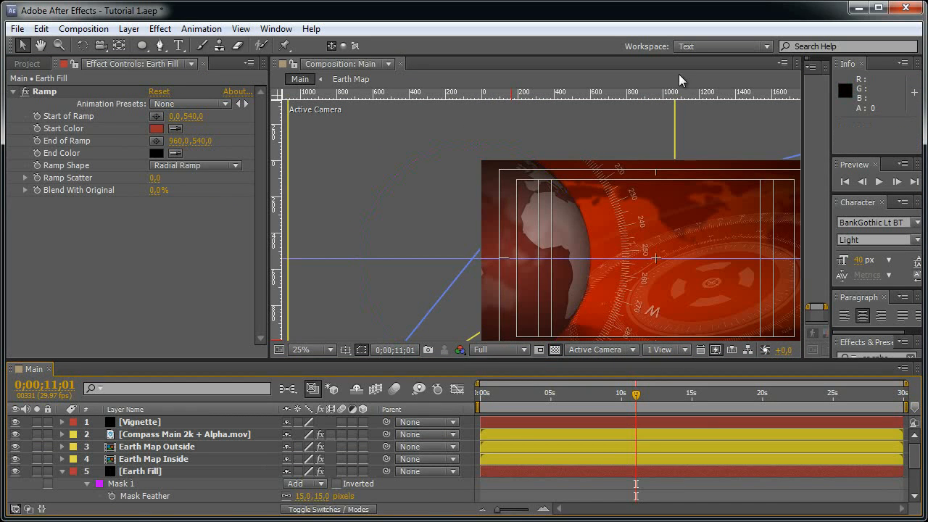
key(period)
key(period)
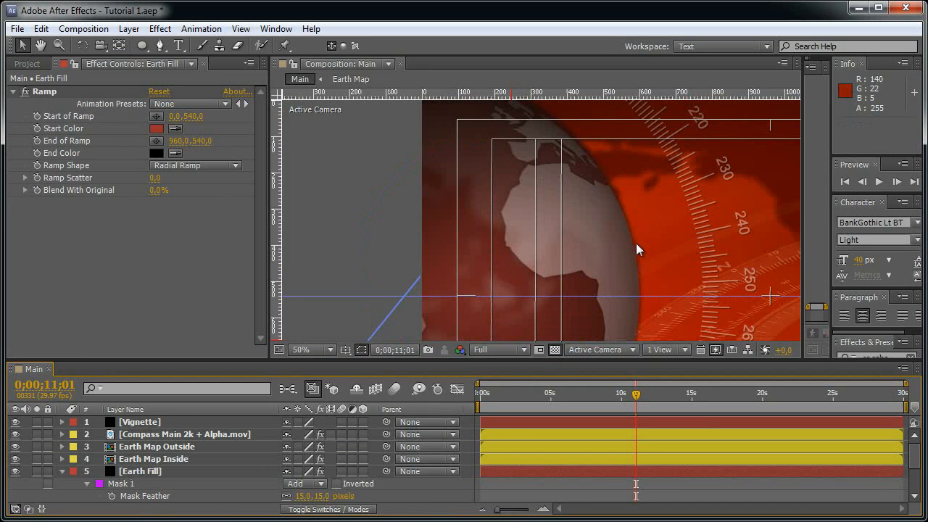
click(324, 498)
text(5)
click(399, 494)
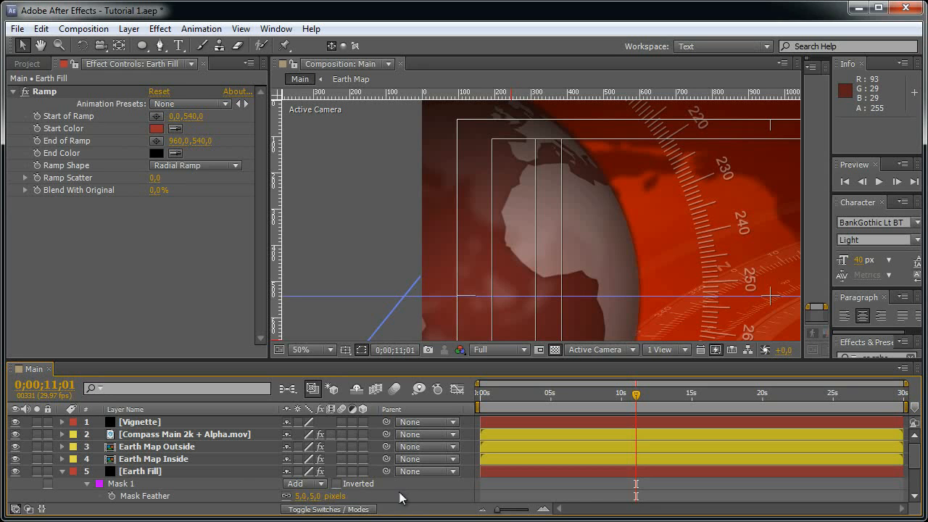
- Set the Earth Fill layer's opacity to 50% and deselect the layer
click(264, 475)
key(t)
click(296, 483)
text(50)
key(Return)
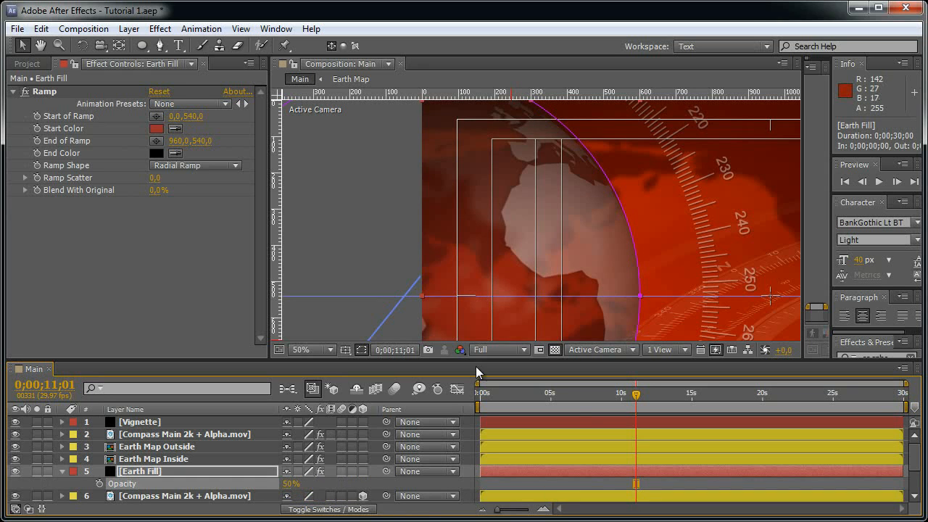
click(460, 484)
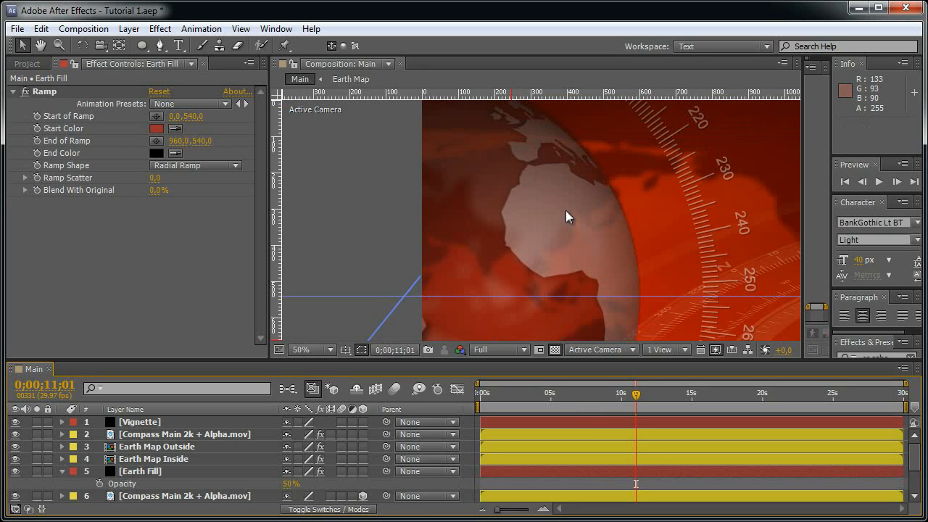
- Check the globe and compass at several times up to 0;00;16;09, collapsing the Earth Fill layer's properties
scroll(565, 210, down, 2)
drag(638, 226, 542, 206)
click(549, 404)
key(space)
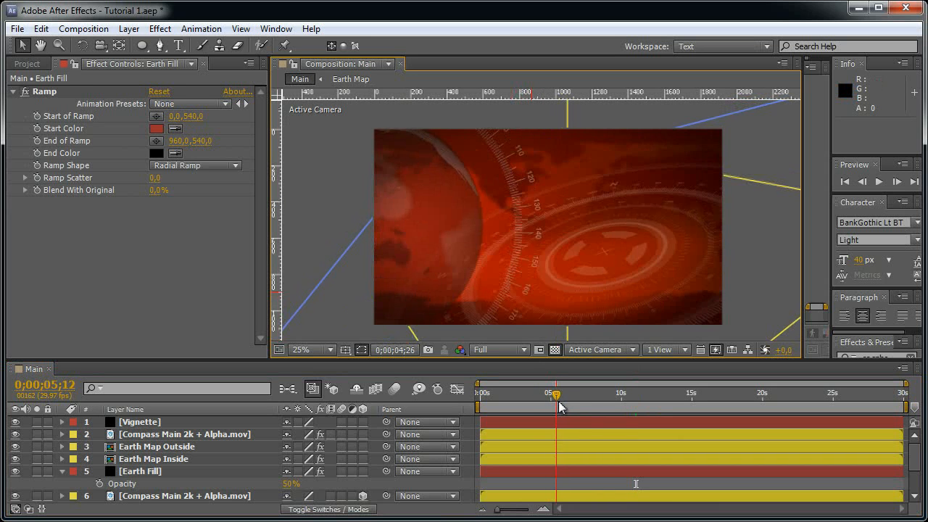
drag(582, 403, 598, 407)
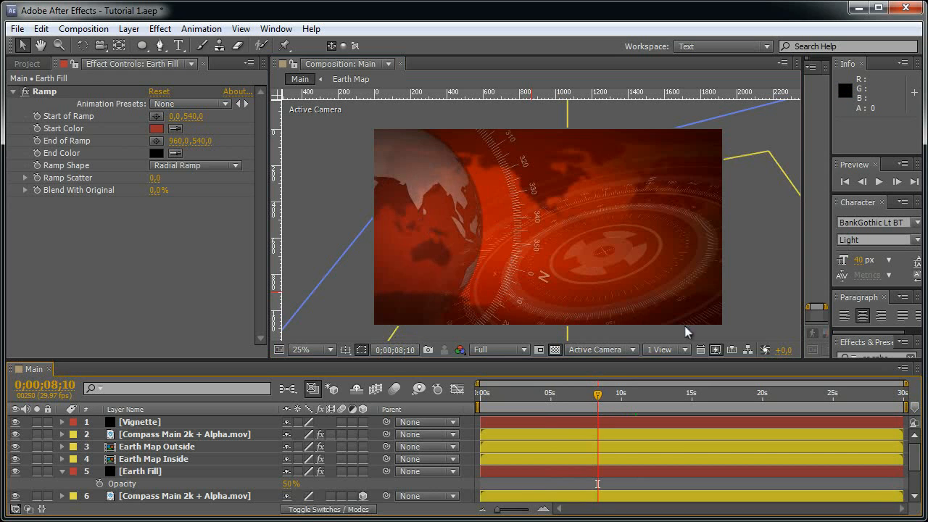
click(61, 471)
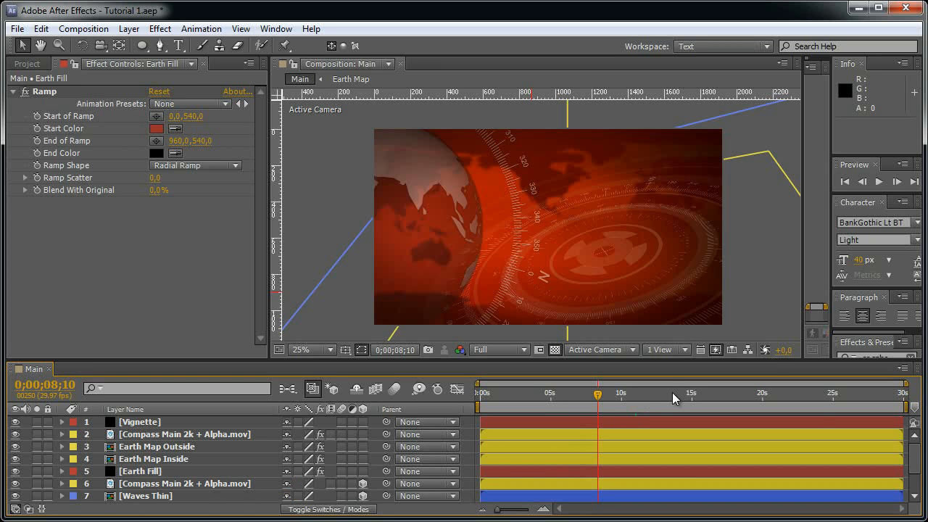
drag(692, 393, 710, 395)
- Set the scale of the upper Compass Main 2k + Alpha.mov layer around the globe to 79%
click(227, 435)
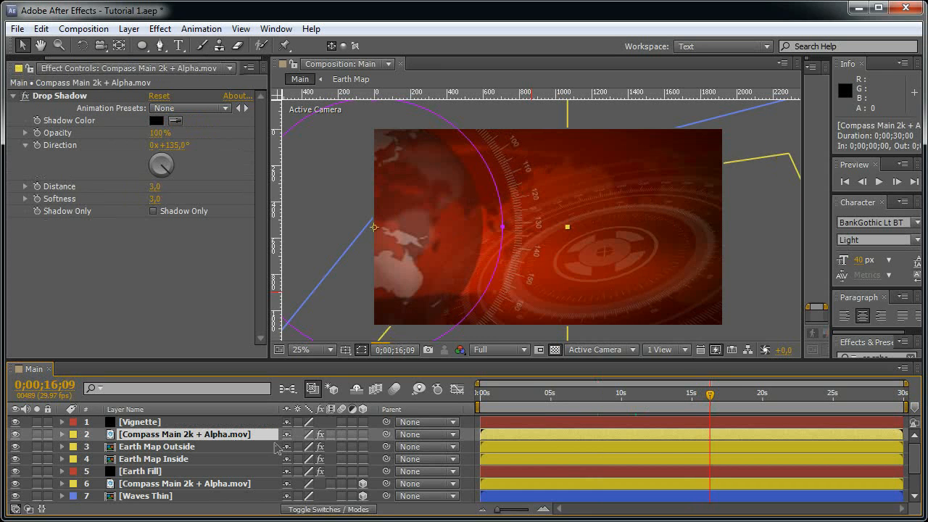
key(s)
drag(319, 446, 305, 447)
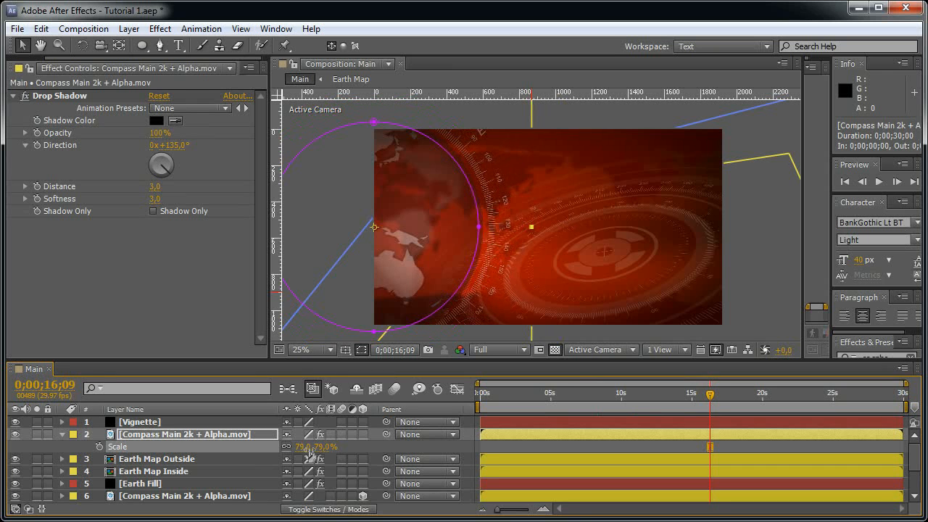
click(324, 447)
text(75)
key(Return)
scroll(447, 125, up, 1)
click(312, 447)
text(78)
key(Return)
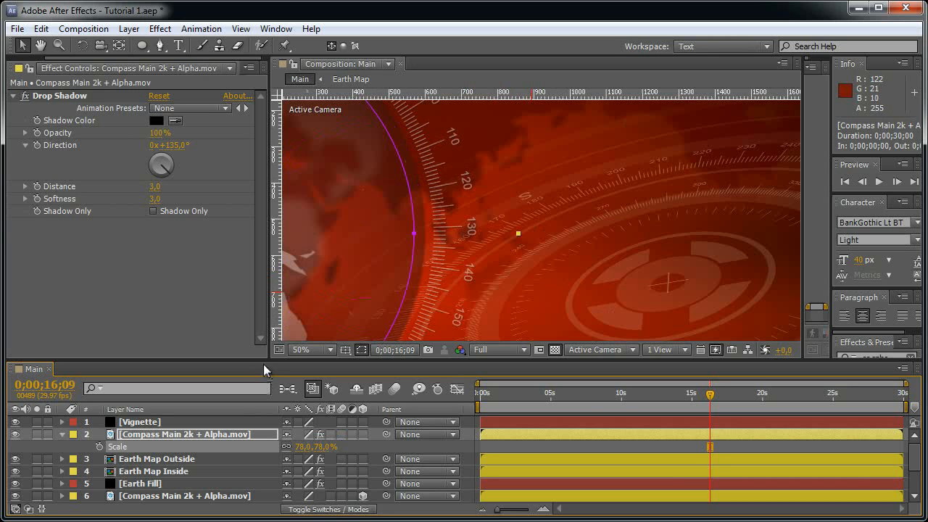
click(320, 447)
text(79)
key(Return)
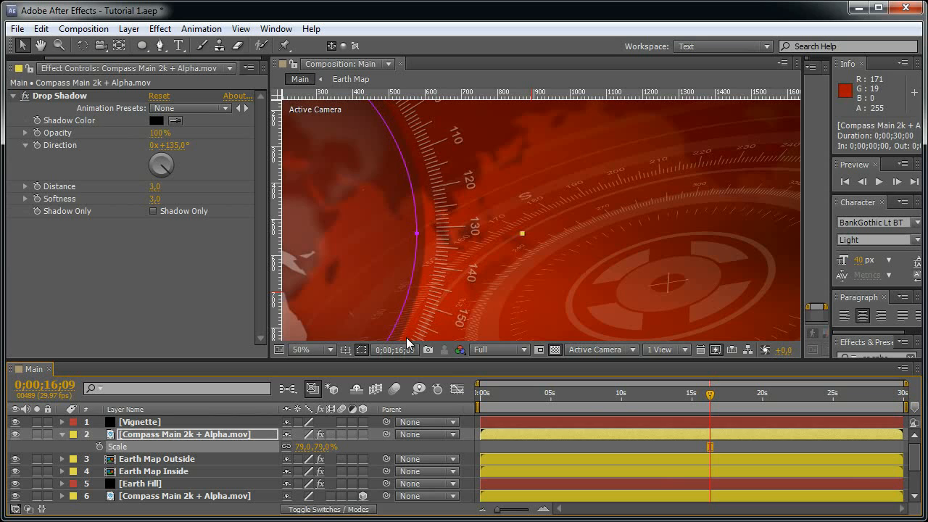
click(468, 449)
scroll(520, 193, down, 2)
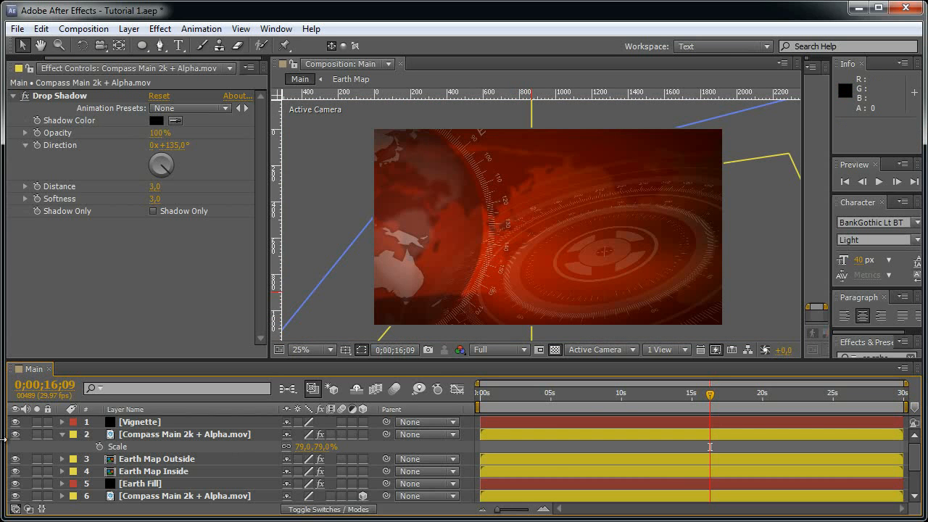
- Solo the upper compass layer and try animating its rotation from 0° at the first frame to 347° at 0;00;29;29
click(37, 434)
drag(529, 397, 435, 400)
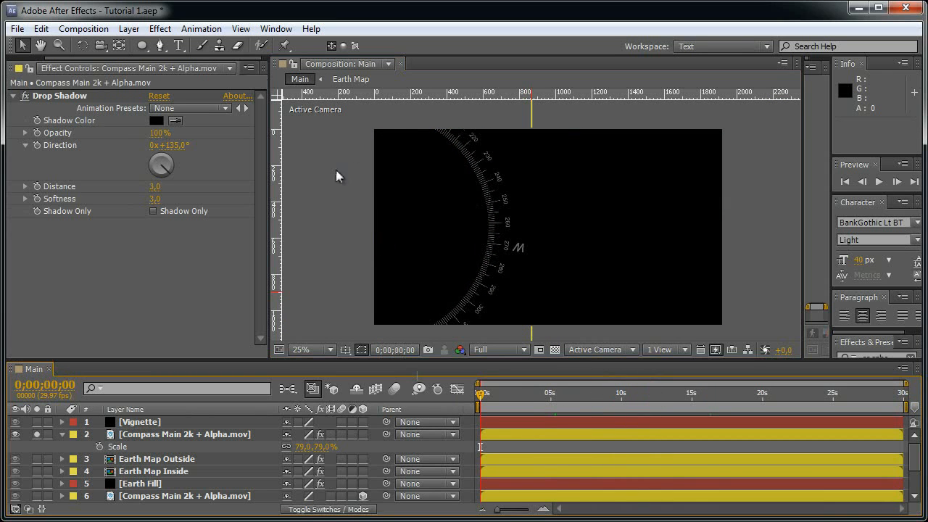
click(246, 434)
key(r)
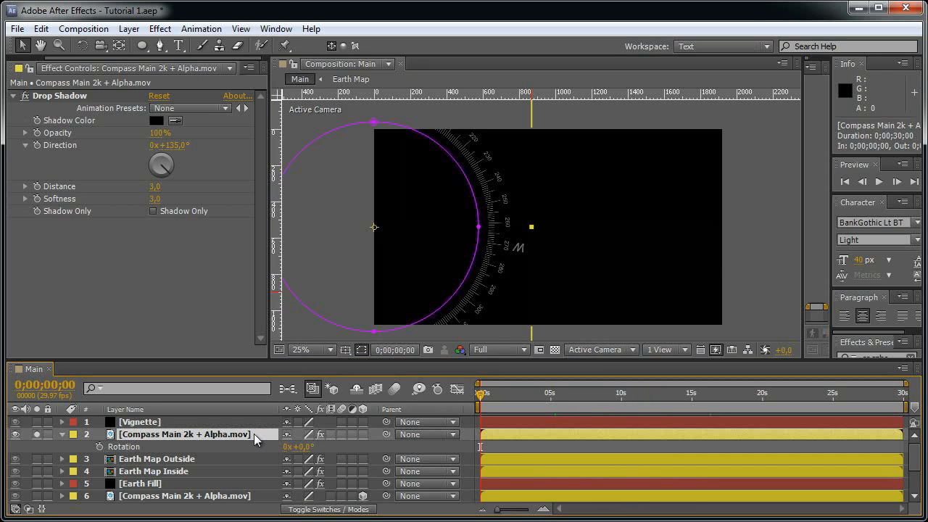
click(100, 447)
drag(869, 395, 903, 395)
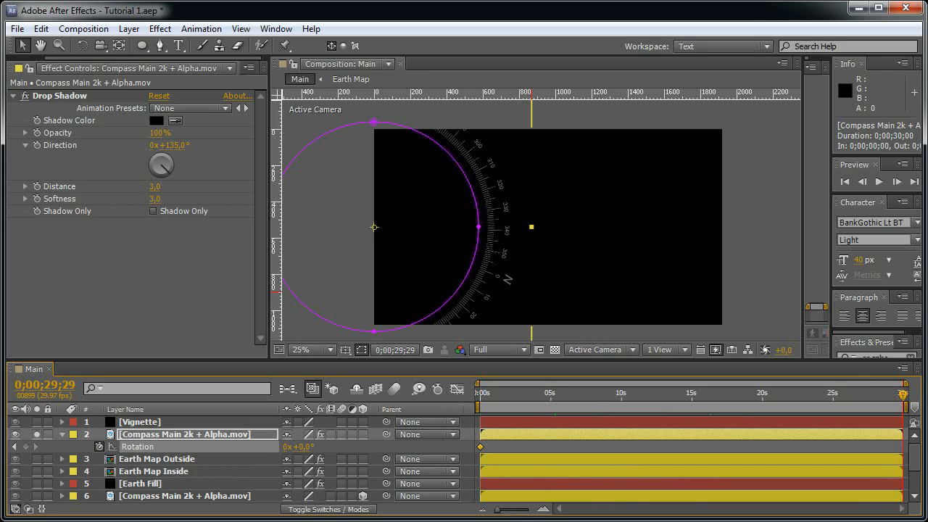
drag(290, 450, 531, 449)
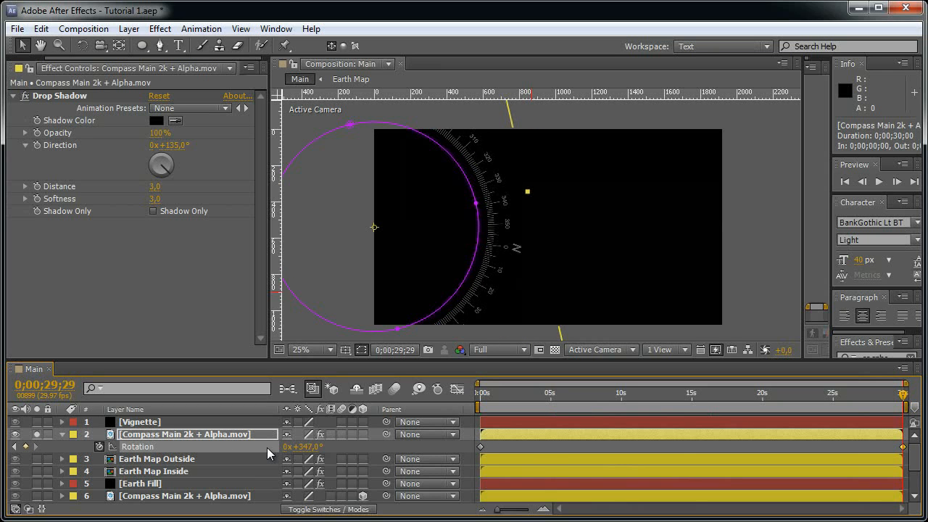
- Remove the upper compass layer's rotation animation, resetting it to 0°, and show all layers again
click(100, 447)
click(309, 446)
text(0)
click(360, 449)
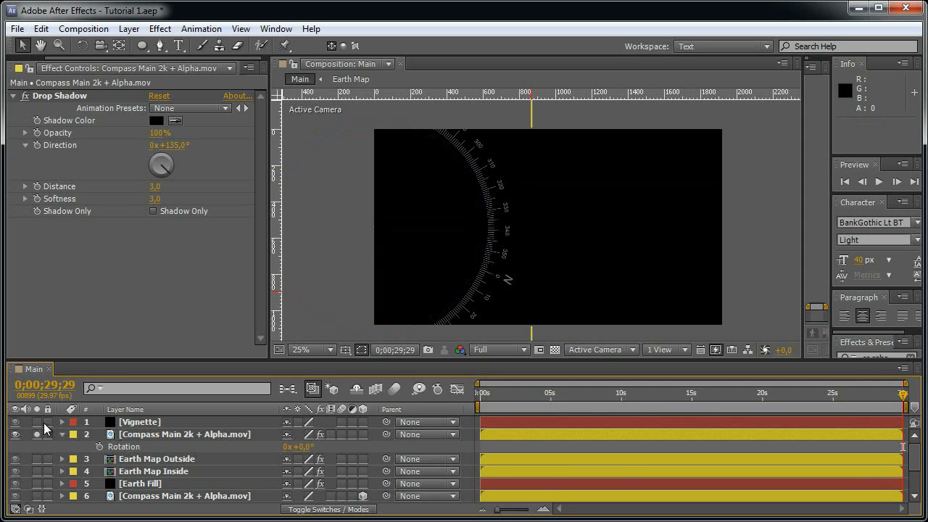
click(36, 433)
click(62, 434)
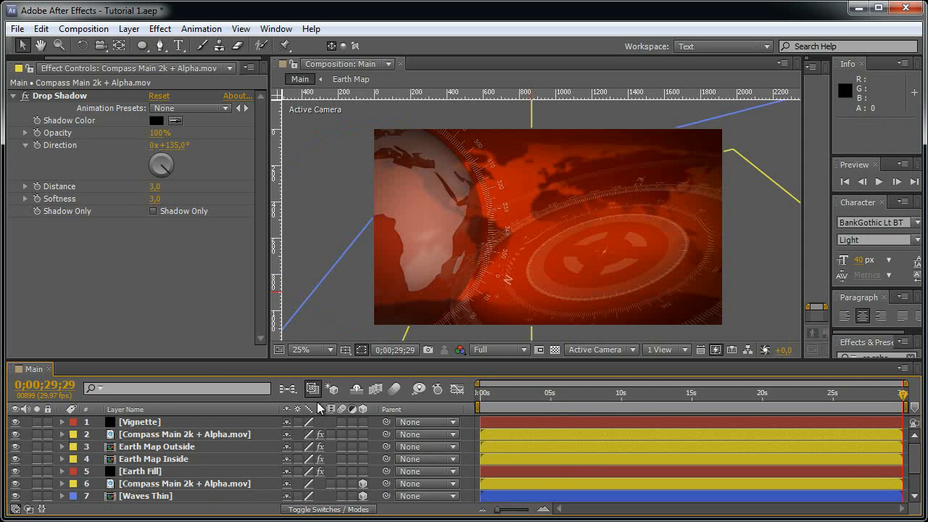
- Rename the Main composition to Background Loop in its composition settings
click(240, 389)
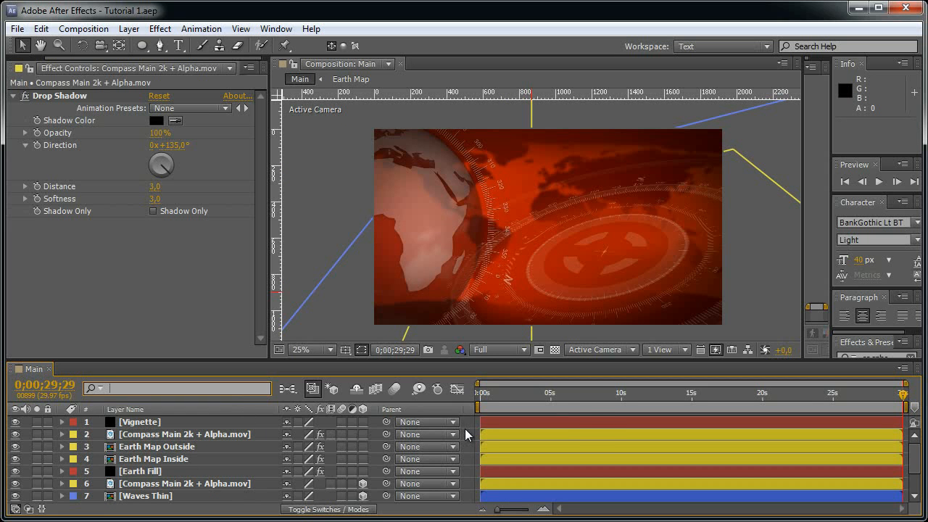
key(ctrl+k)
text(Background)
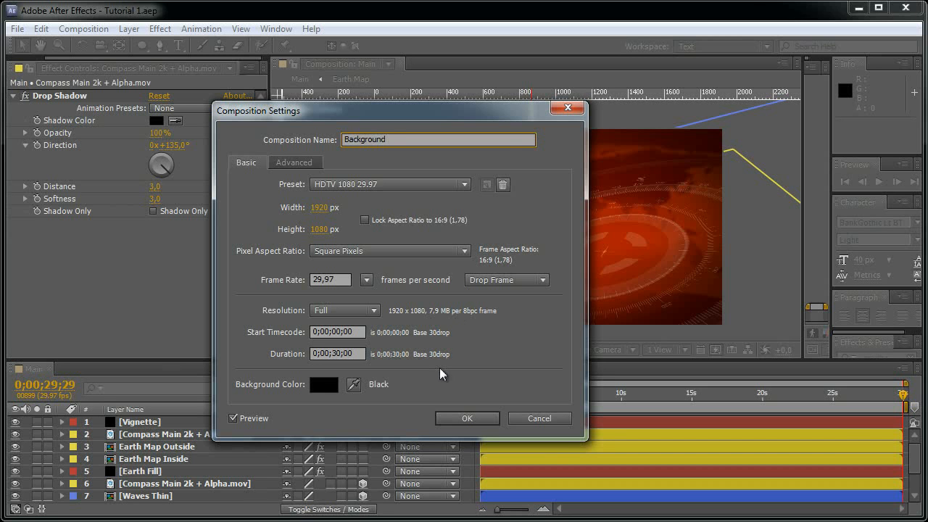
text( Loop)
click(478, 419)
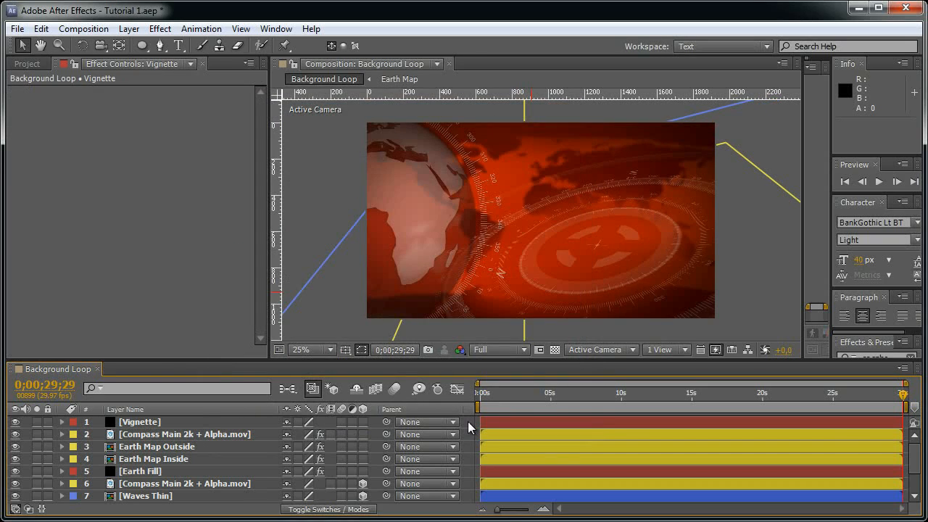
- Solo the upper compass layer temporarily to compare its first and last frames for a seamless loop
click(149, 434)
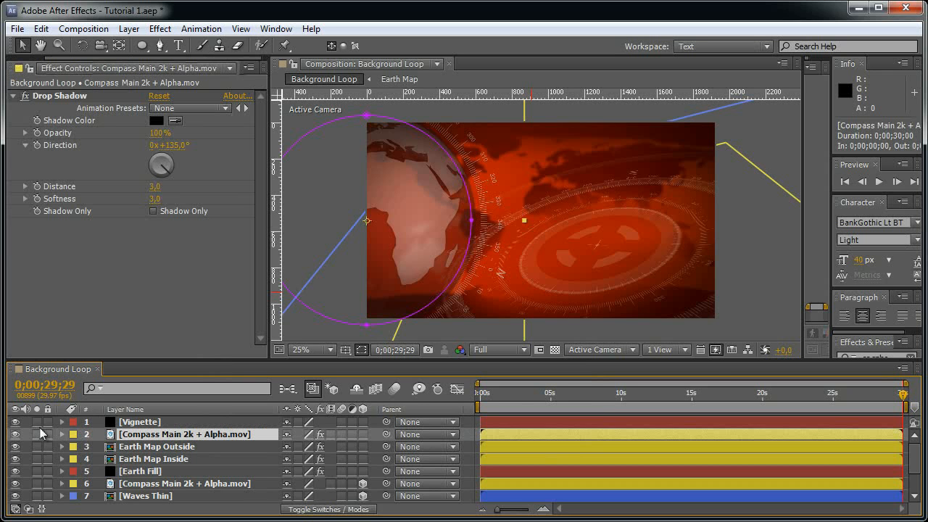
click(36, 434)
drag(526, 403, 903, 403)
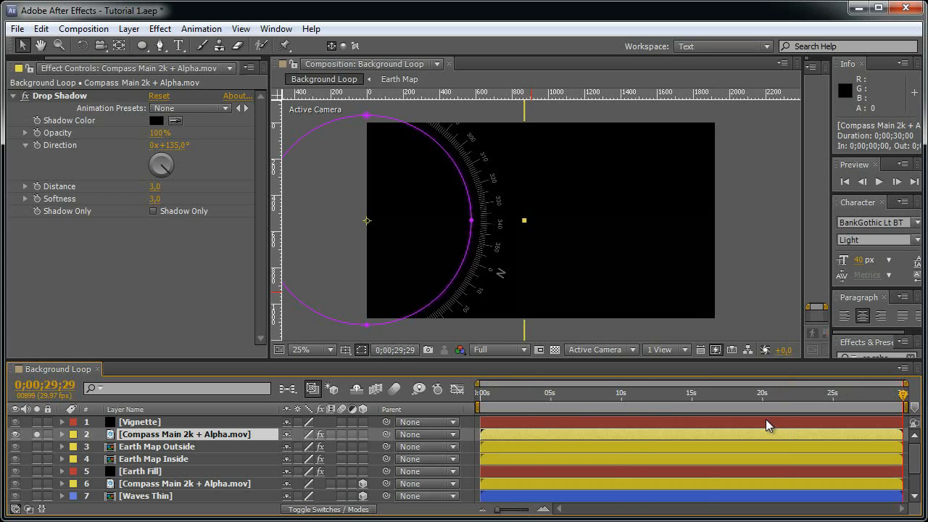
key(Home)
key(End)
click(37, 433)
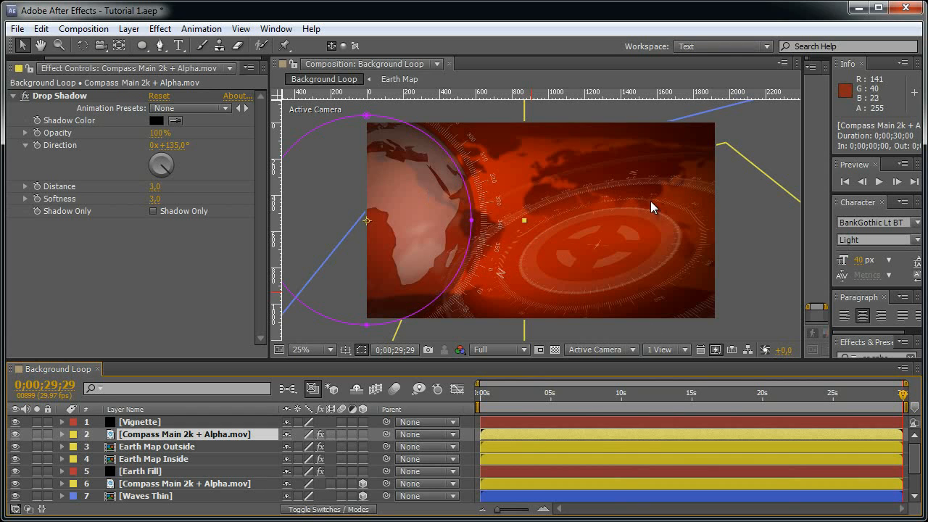
- Review the Background and Earth Map Animation layers at the bottom of the layer stack
scroll(199, 453, down, 1)
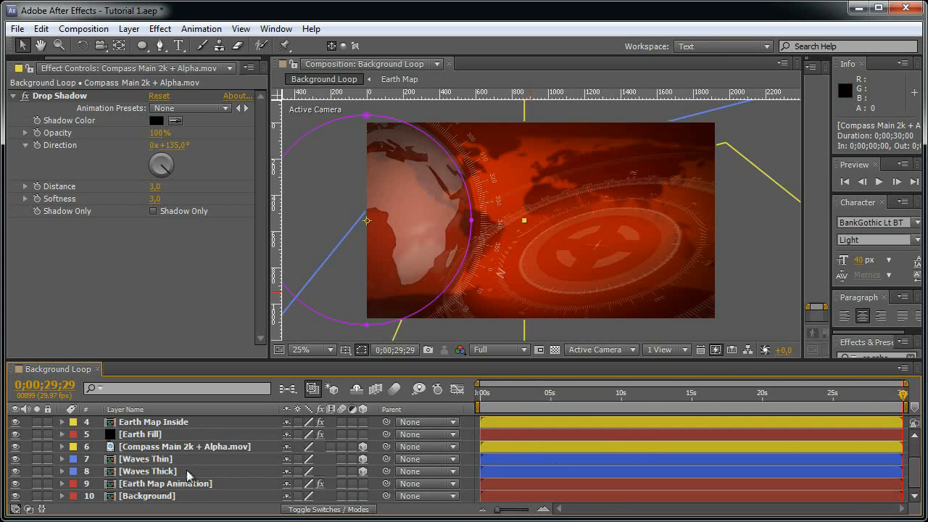
click(132, 497)
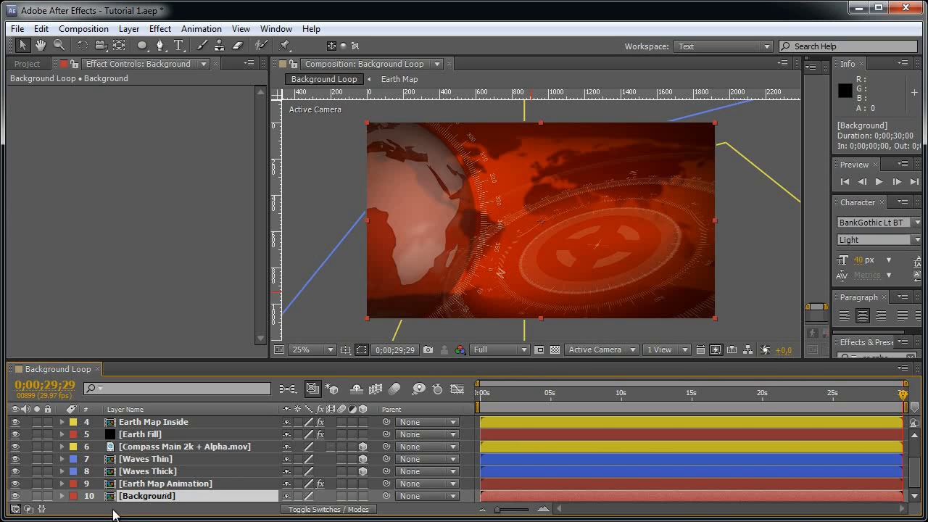
click(156, 484)
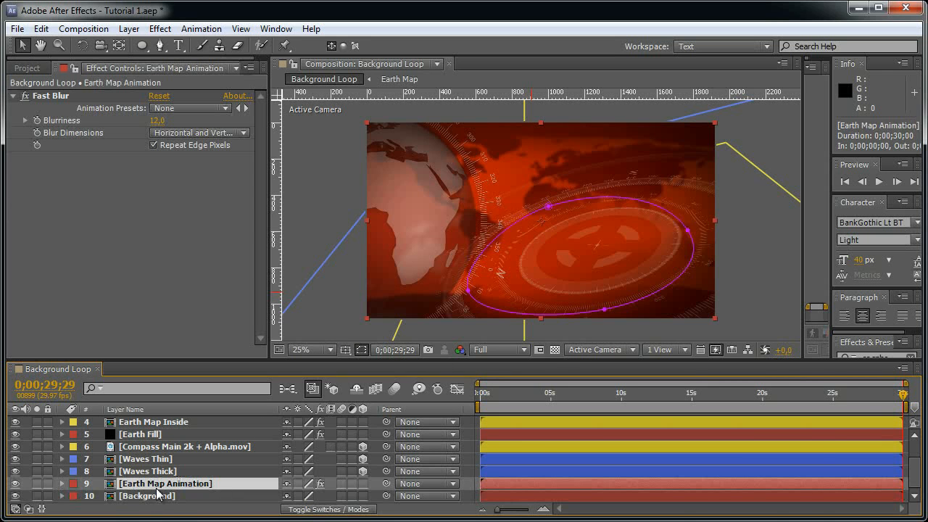
- Copy the Earth Fill layer's circular mask and paste it onto the Earth Map Animation layer
scroll(167, 444, up, 3)
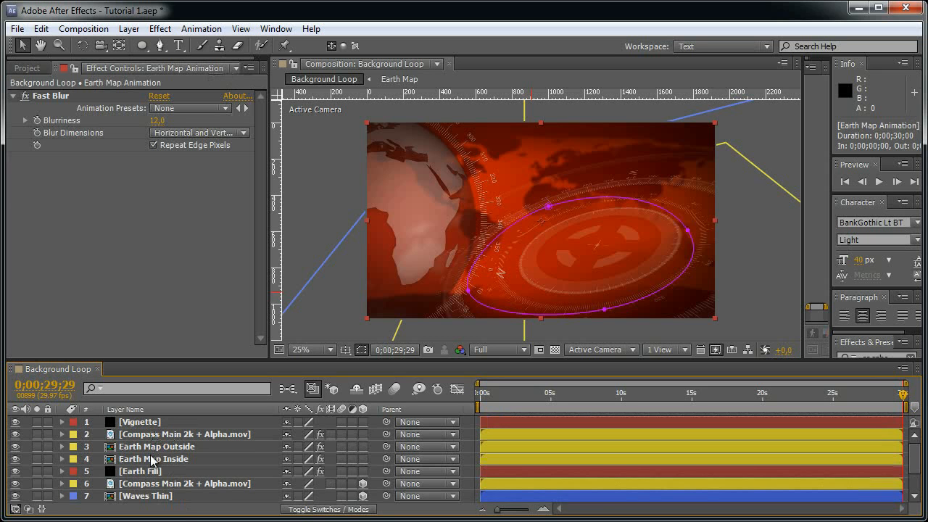
click(155, 471)
key(m)
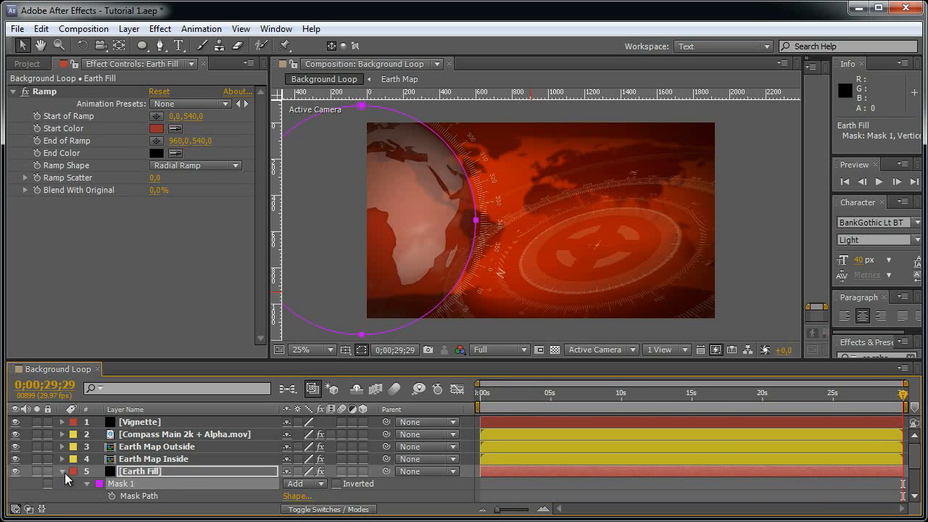
scroll(65, 480, down, 5)
click(150, 484)
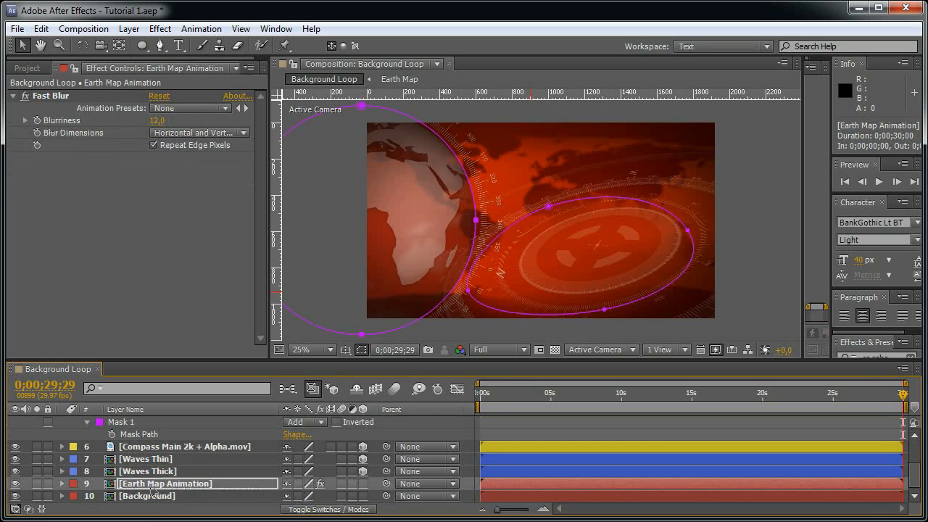
key(m)
scroll(247, 487, down, 2)
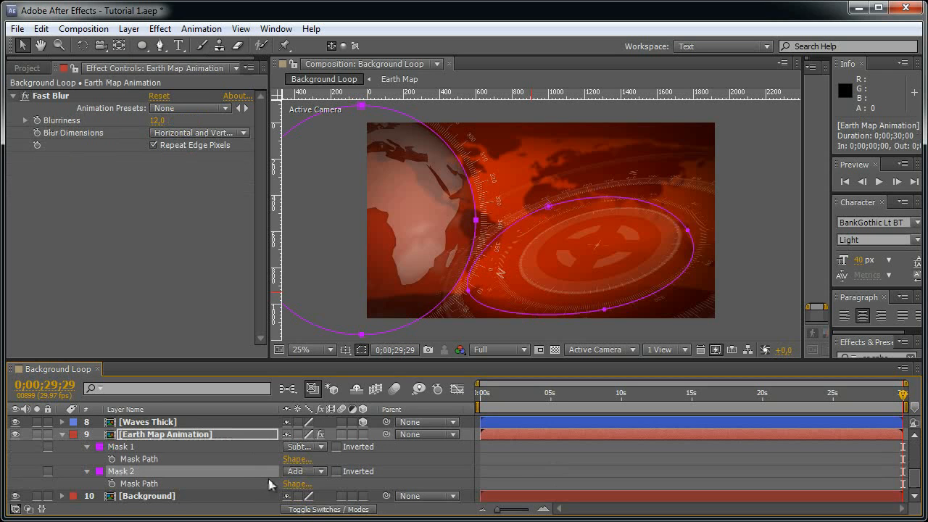
- Set the Earth Map Animation layer's Mask 2 mode to Subtract and check the result around the globe
click(305, 471)
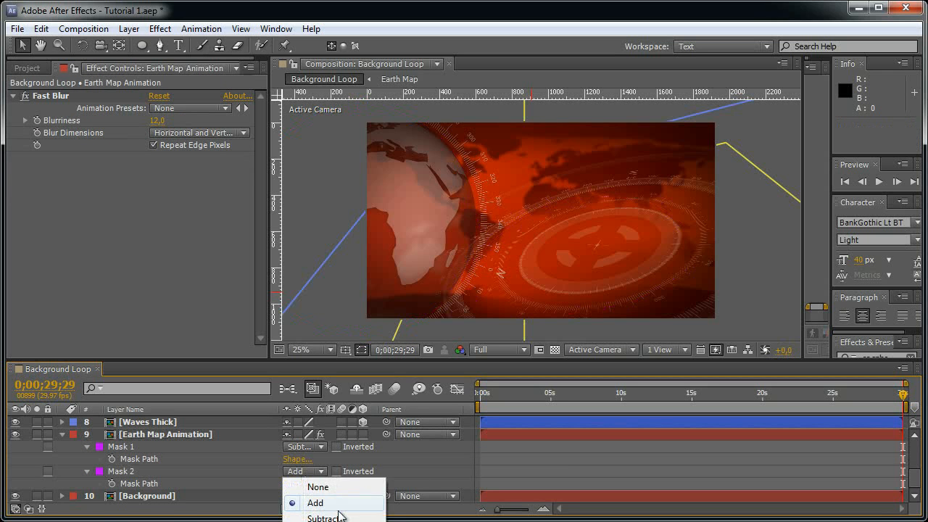
click(323, 518)
scroll(539, 230, up, 2)
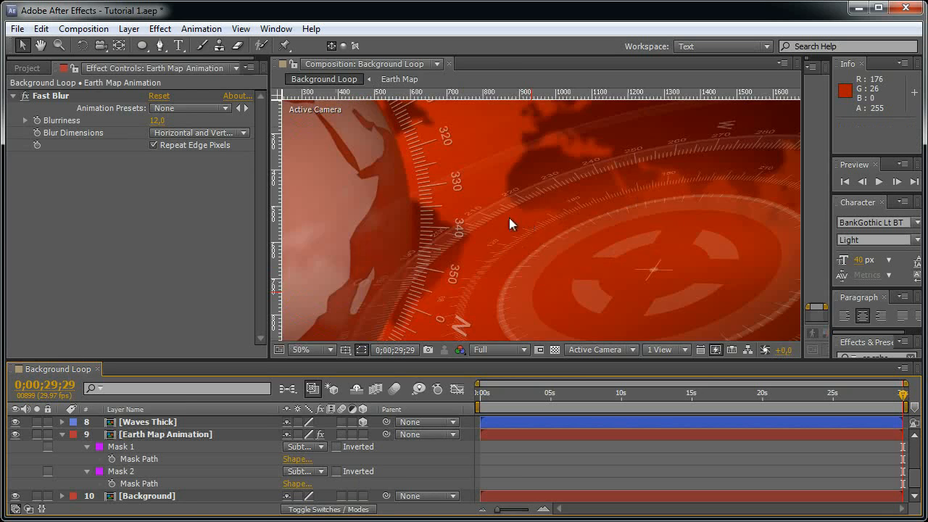
key(grave)
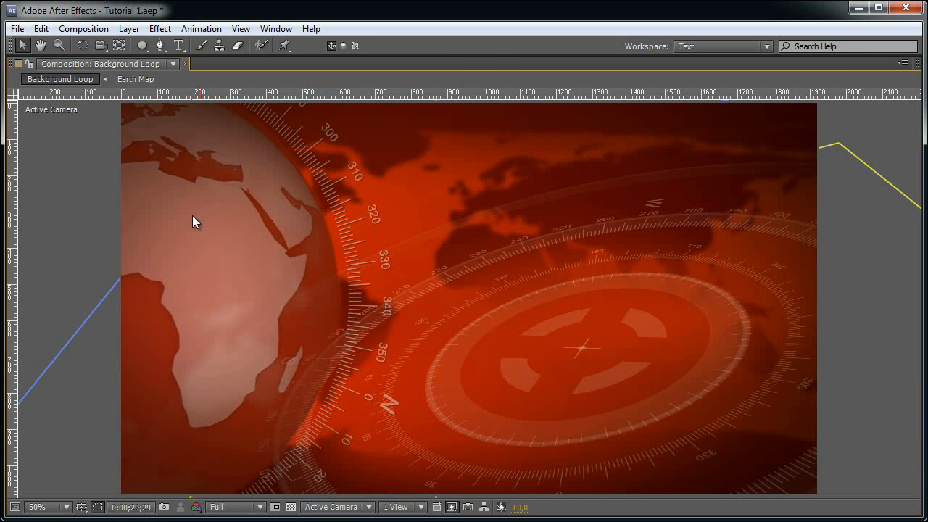
scroll(346, 298, down, 3)
scroll(344, 298, up, 1)
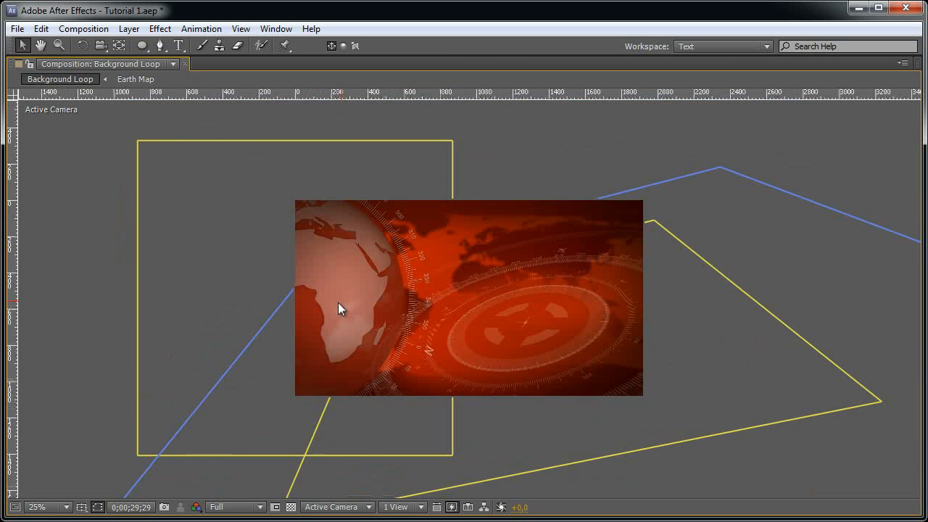
- Feather Mask 2 of the Earth Map Animation layer by 25 pixels and check the globe's edge
key(grave)
click(221, 435)
key(f)
click(309, 483)
text(25)
key(Return)
key(grave)
scroll(529, 219, up, 4)
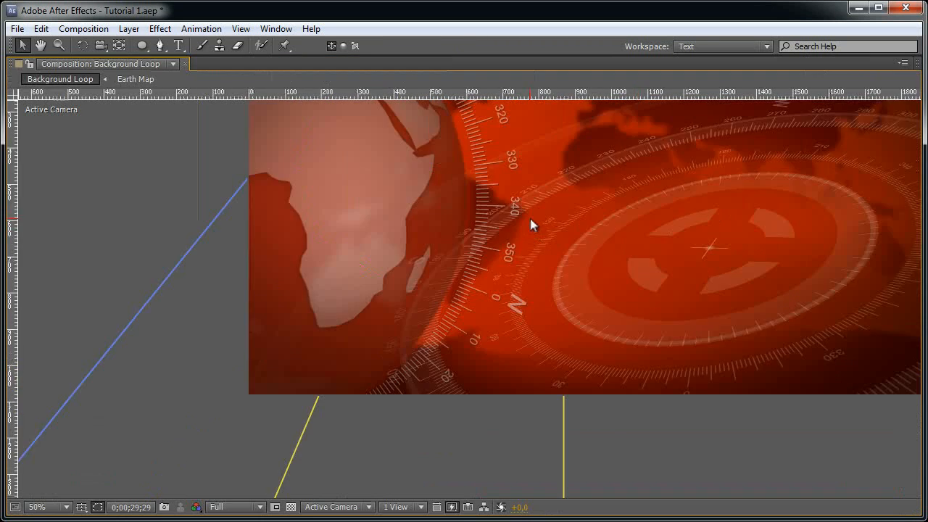
scroll(488, 408, down, 2)
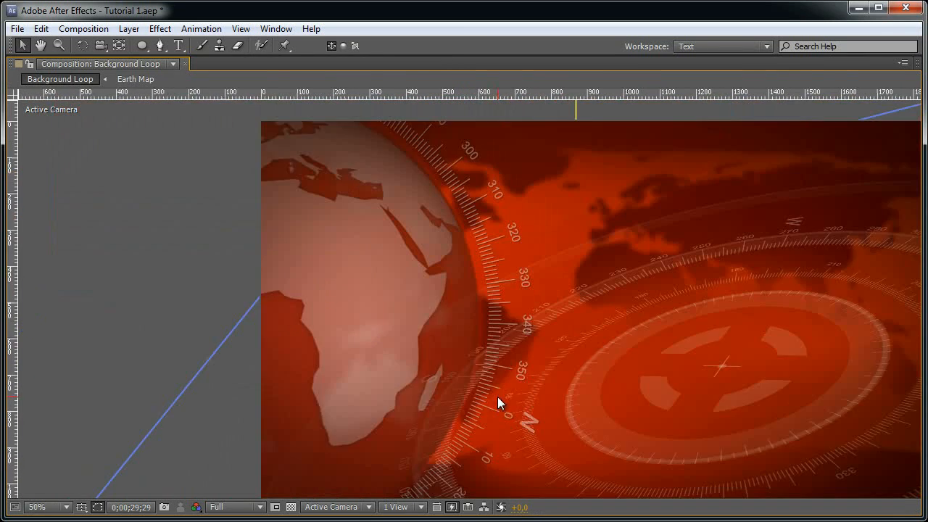
- Show all mask properties of the Earth Map Animation layer and inspect the map behind the globe's edge
key(grave)
click(238, 434)
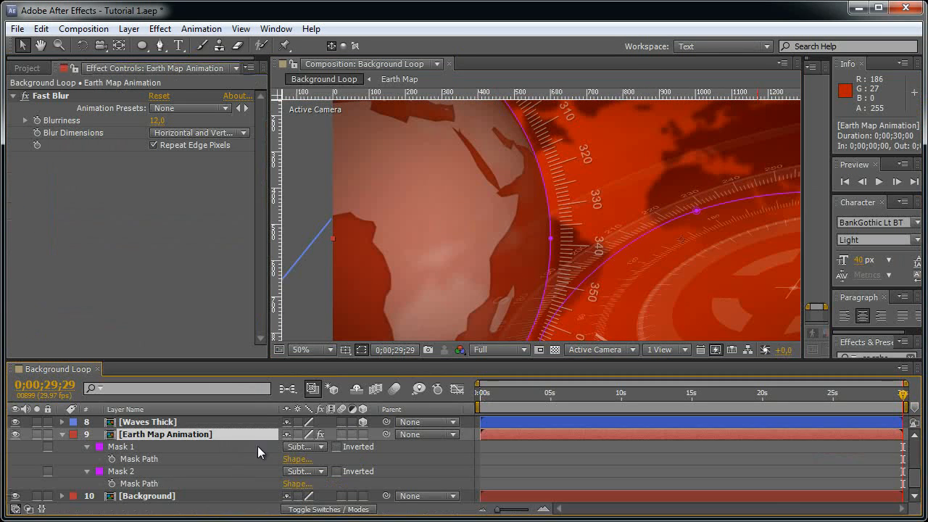
key(m)
key(m)
scroll(326, 476, down, 3)
scroll(602, 164, up, 2)
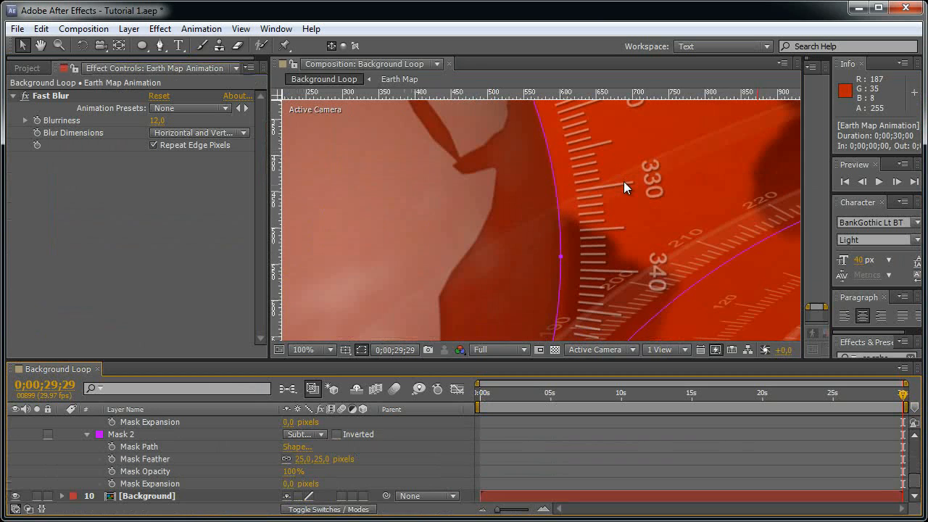
click(370, 348)
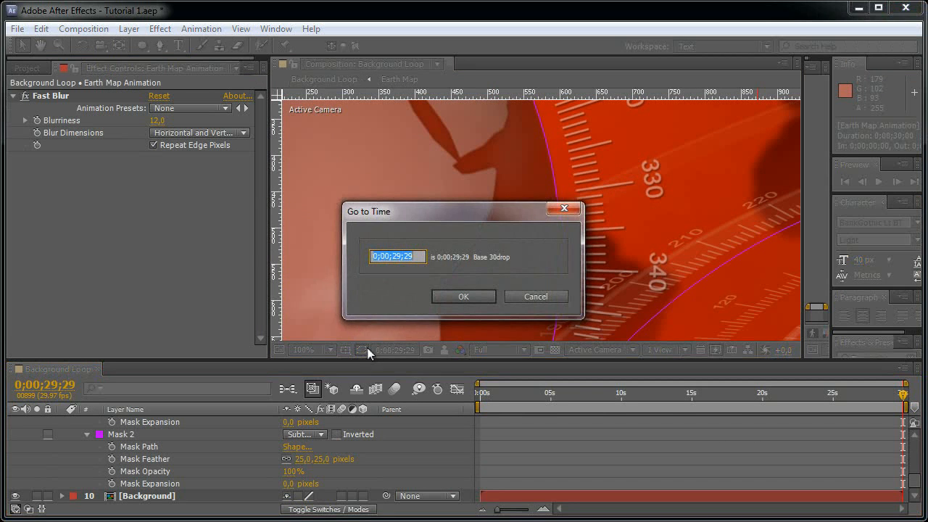
click(516, 297)
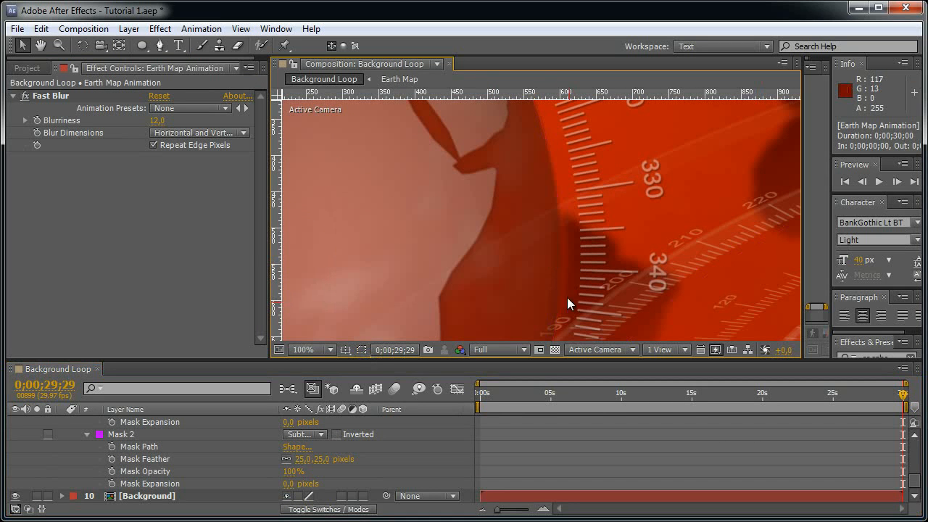
drag(563, 253, 535, 224)
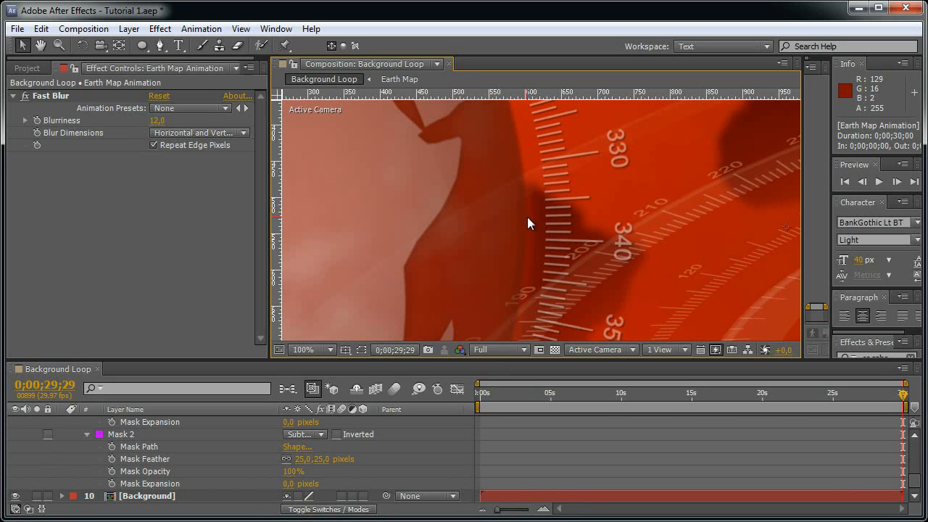
- Try mask expansions of 2, -3 and -5 pixels on the Earth Map Animation layer's Mask 2
click(289, 484)
text(2)
click(404, 484)
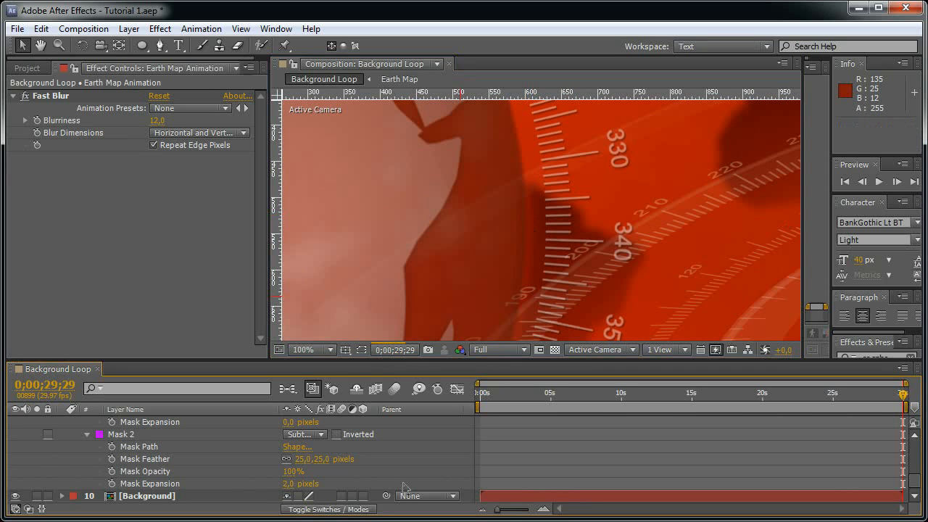
click(290, 484)
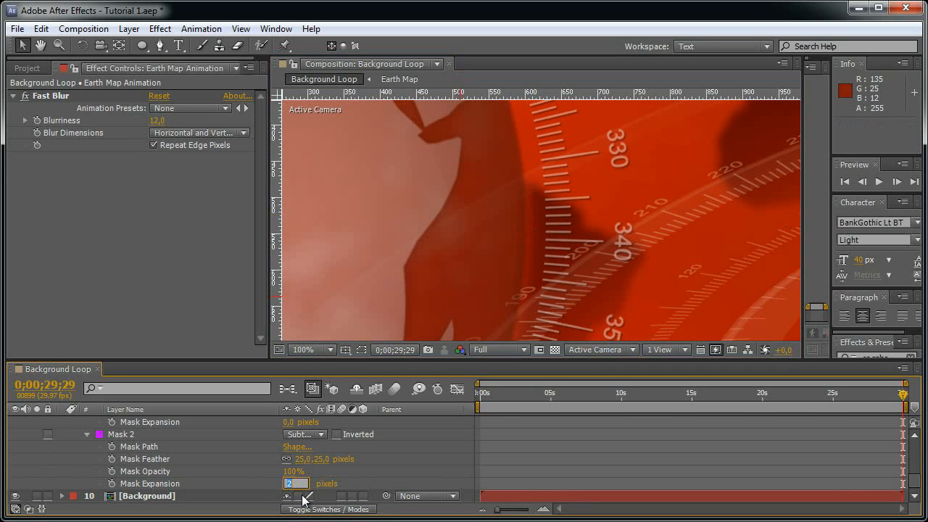
text(-3)
key(Return)
click(290, 483)
text(-5)
key(Return)
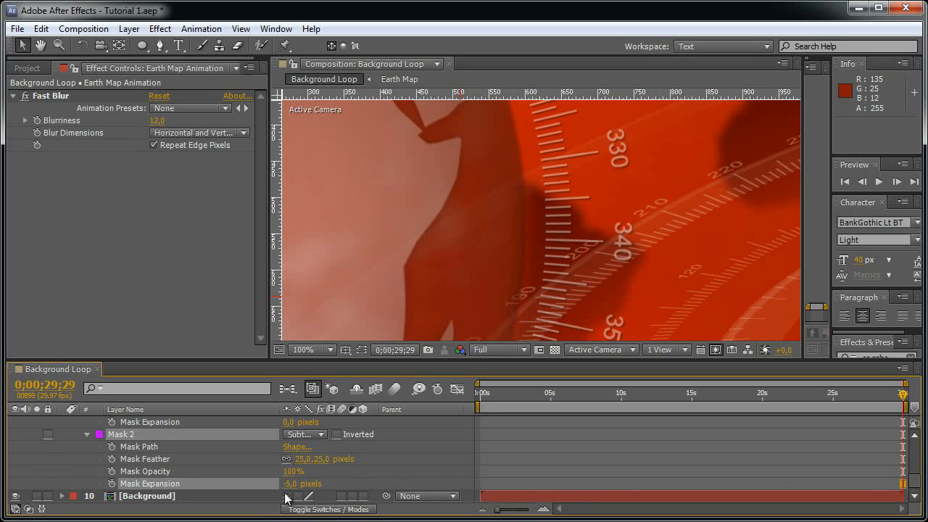
- Set the mask expansion of the Earth Map Animation layer's Mask 2 to -10 pixels
click(292, 484)
text(-10)
key(Return)
click(442, 460)
scroll(512, 284, down, 1)
scroll(650, 239, down, 1)
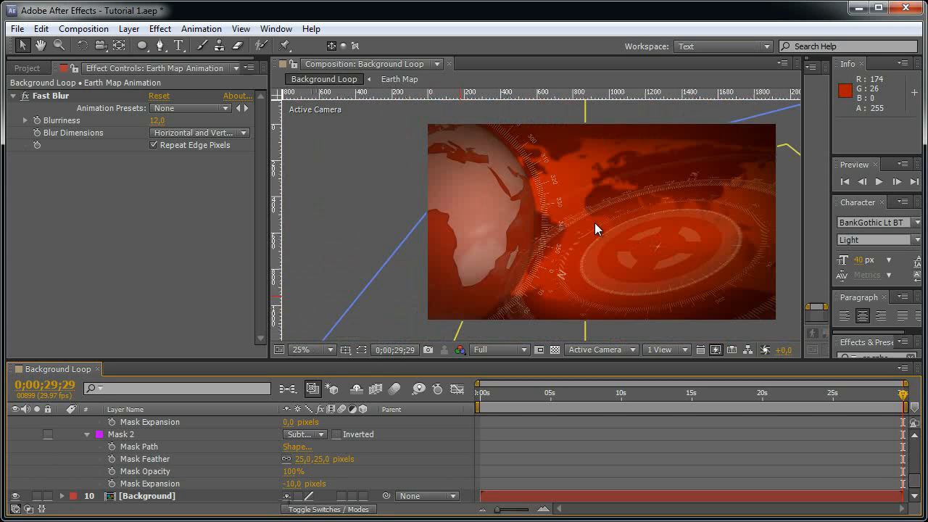
- Move the current time to 0;00;16;12 to check the whole composition mid-loop
drag(637, 238, 621, 206)
scroll(625, 210, down, 1)
scroll(611, 250, up, 1)
mouse_move(701, 389)
mouse_down()
mouse_move(847, 398)
mouse_move(601, 399)
mouse_move(818, 396)
mouse_move(692, 398)
mouse_move(711, 398)
mouse_up()
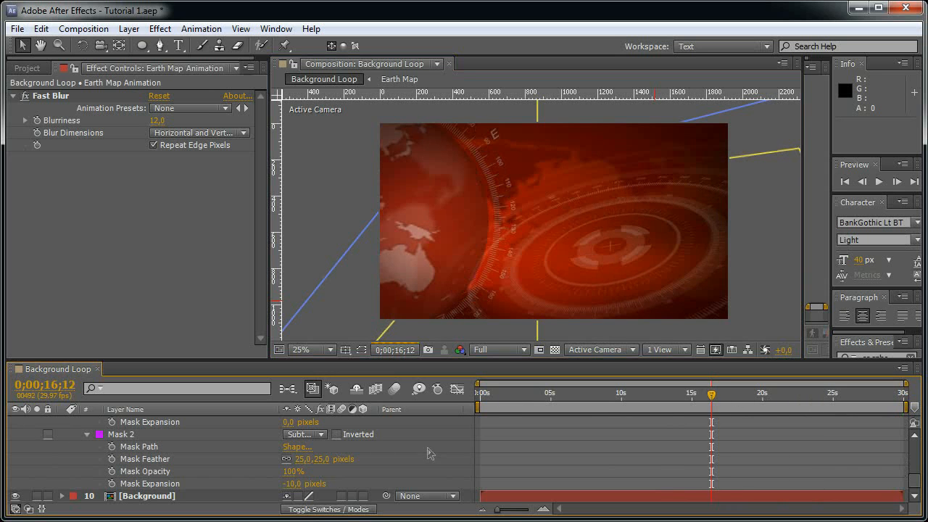
- Collapse the open properties of all layers in the Background Loop timeline and save the project
scroll(187, 434, up, 2)
scroll(185, 429, up, 3)
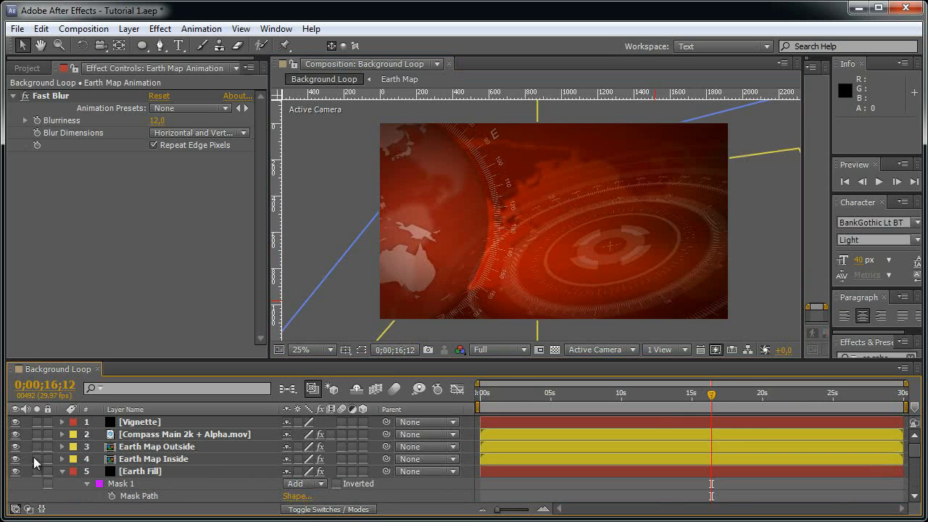
click(192, 470)
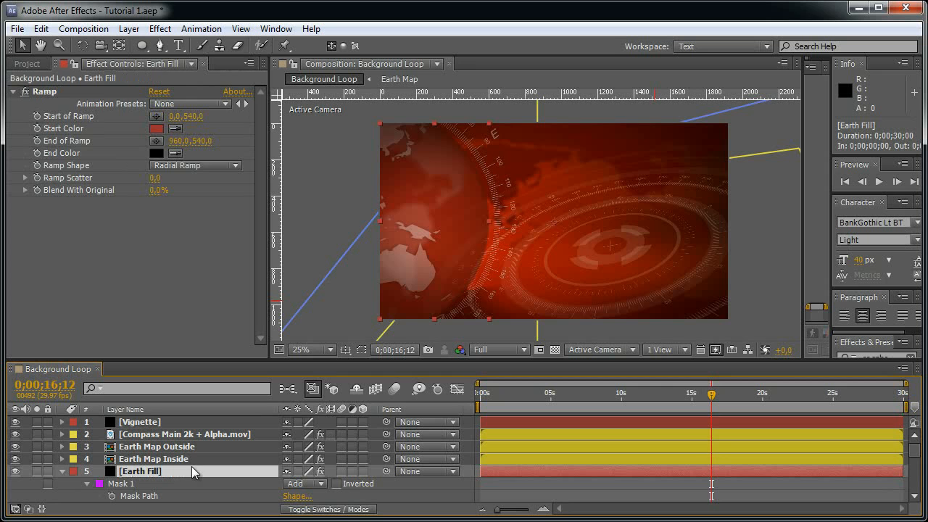
key(ctrl+a)
click(62, 471)
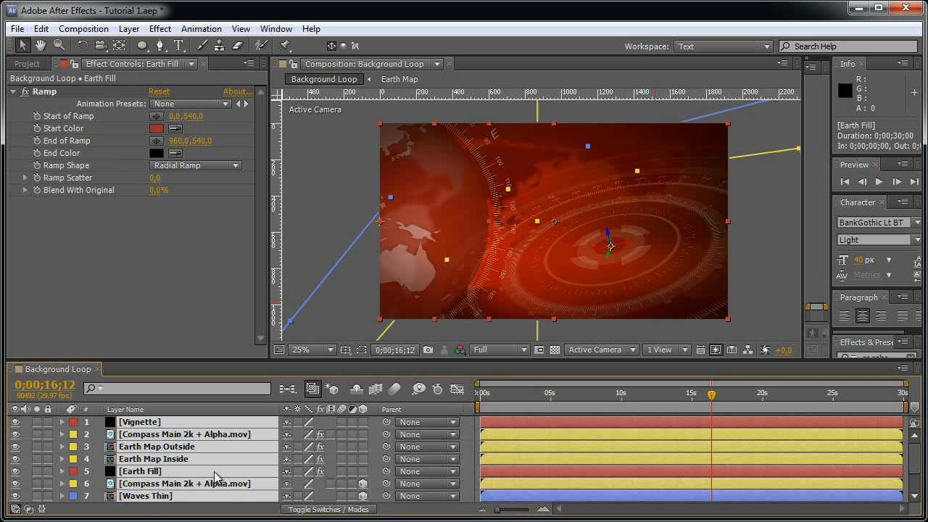
click(472, 448)
key(ctrl+s)
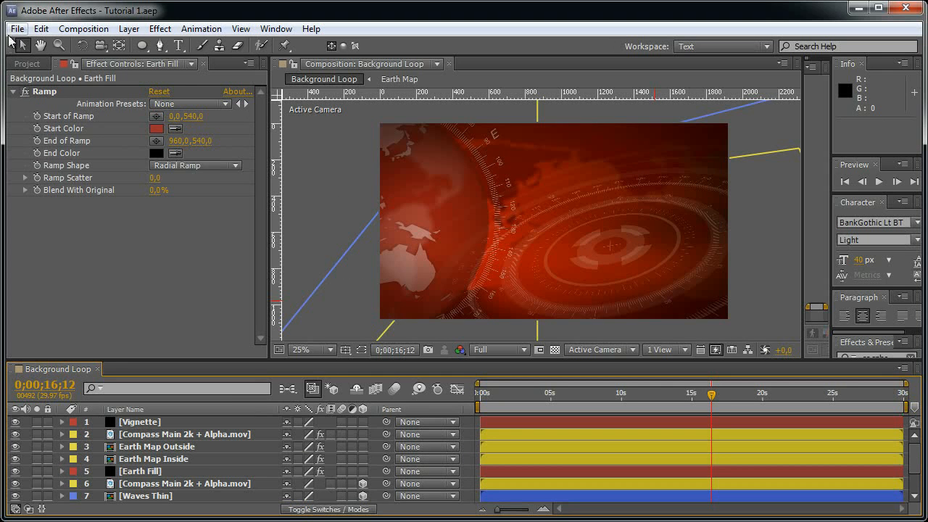
- Move the Compass Main 2k + Alpha.mov footage into the PreComps folder of the project
click(27, 63)
click(92, 266)
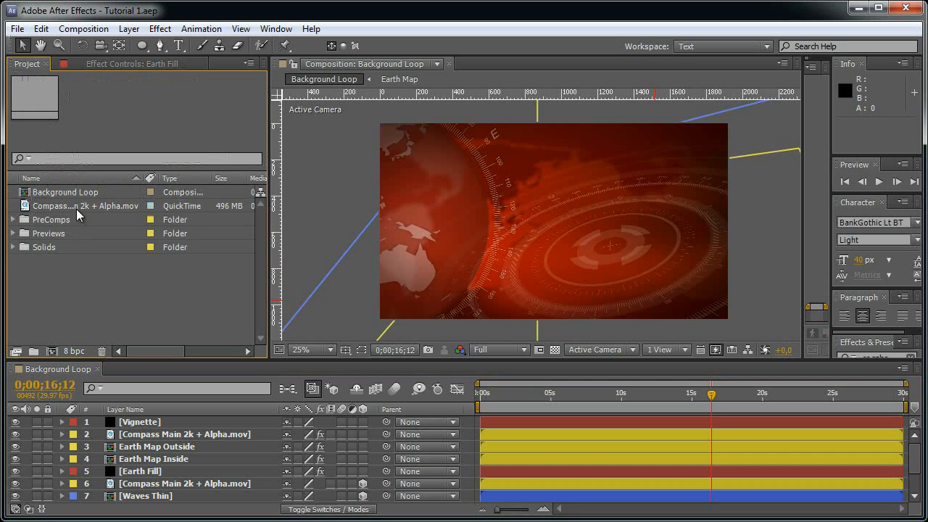
drag(71, 210, 99, 221)
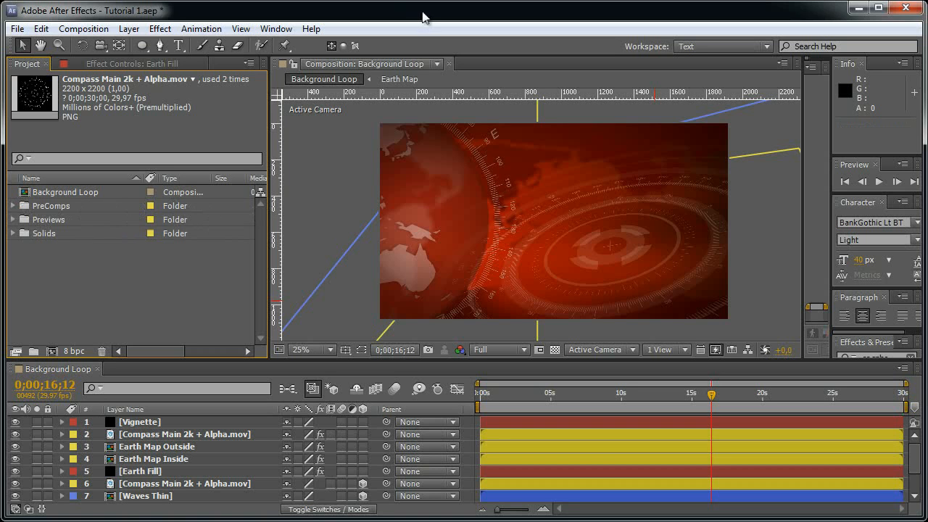
- Hide the rulers in the composition view and clear the selection
click(312, 154)
key(ctrl+r)
click(150, 321)
click(464, 428)
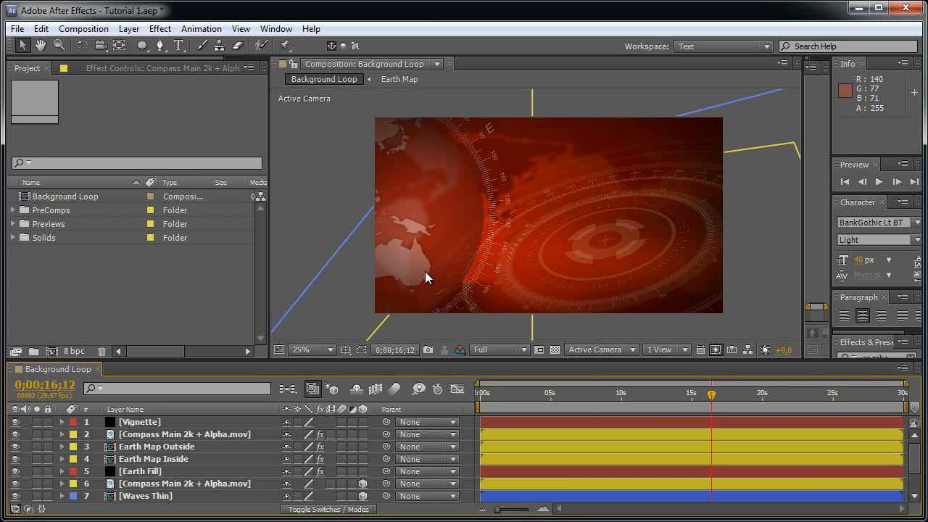
- Create a new composition named Rotating Cube, 500 × 500 px
key(ctrl+n)
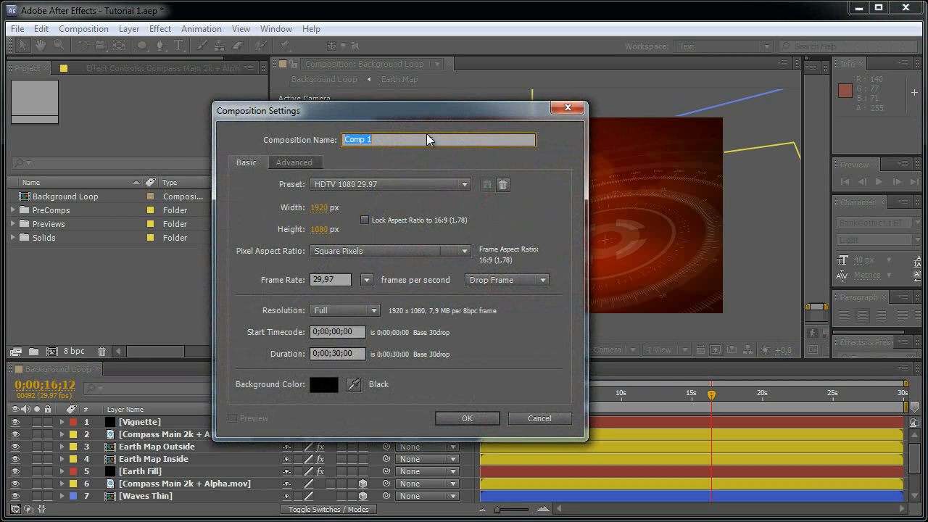
click(321, 206)
text(500)
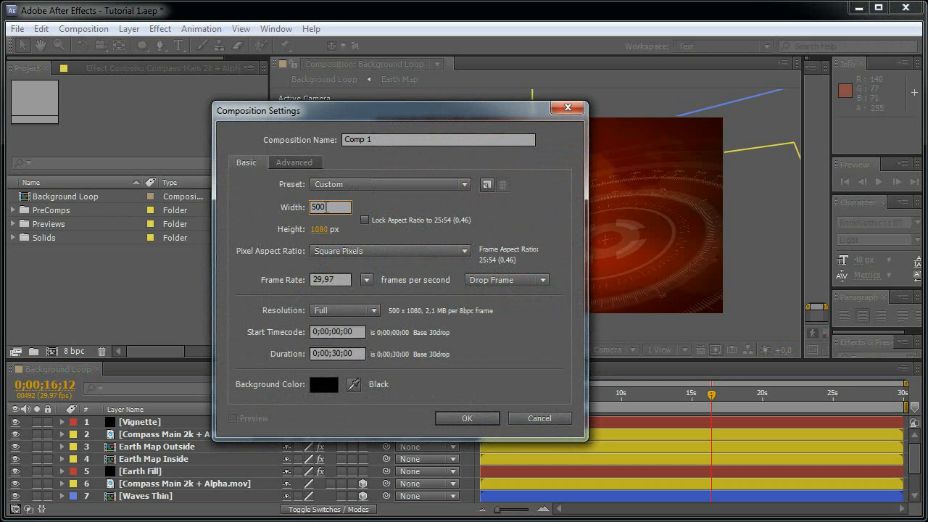
key(Tab)
text(500)
drag(399, 141, 0, 156)
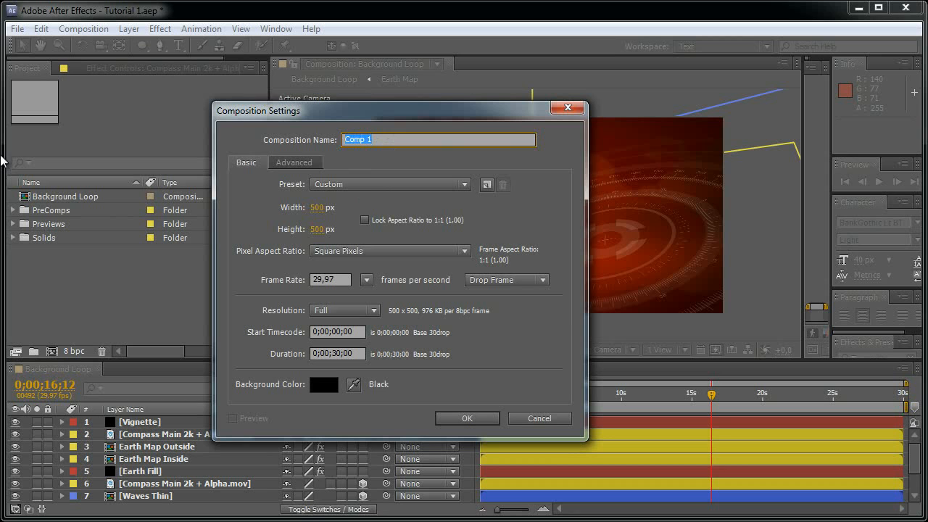
text(Ro)
click(468, 417)
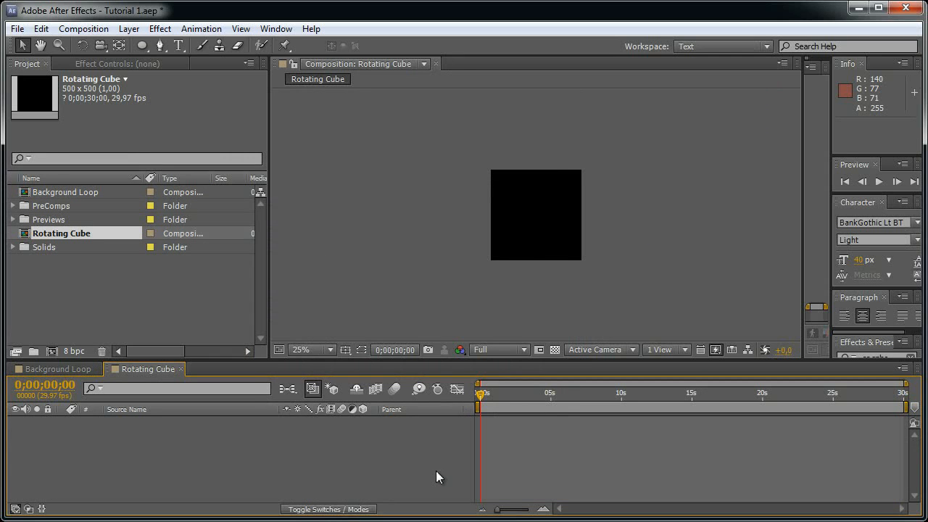
- Start a new solid in the Rotating Cube composition named Body, with a size of 450 × 450 px
key(ctrl+y)
text(Body)
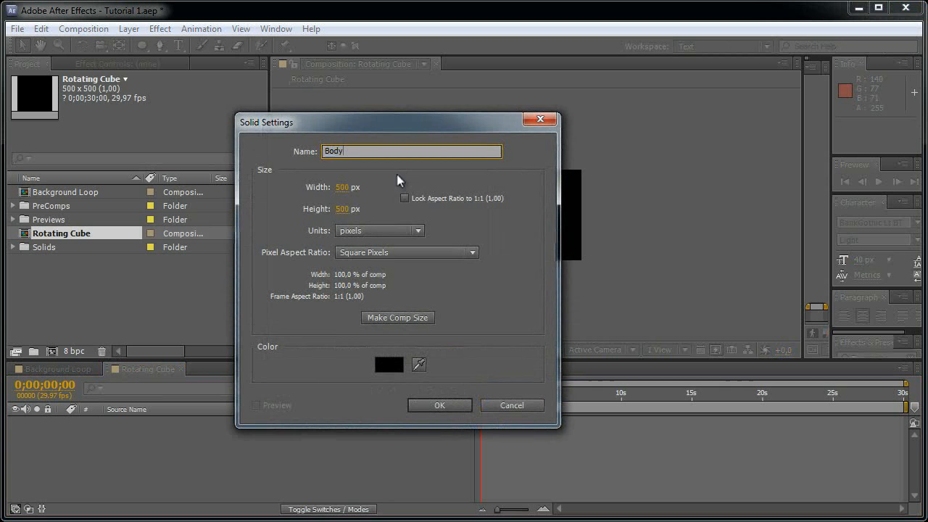
click(342, 187)
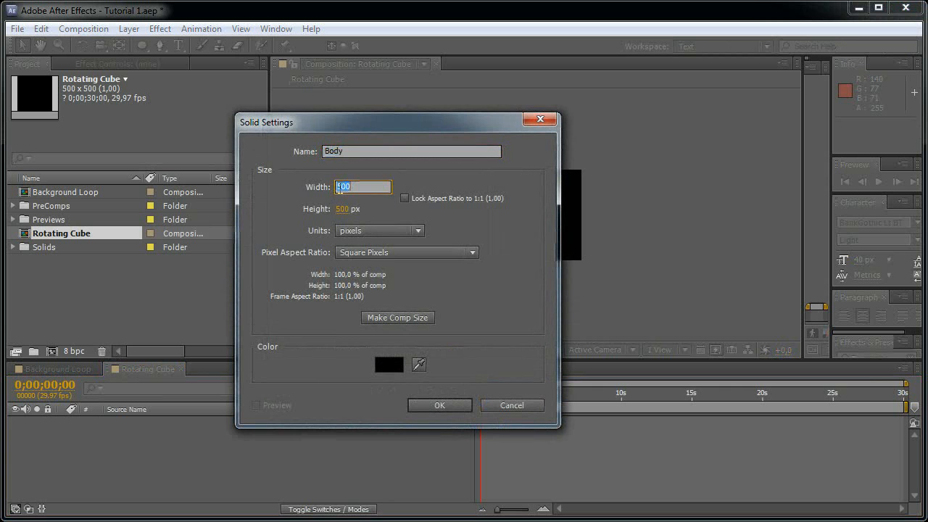
text(450)
key(Tab)
text(450)
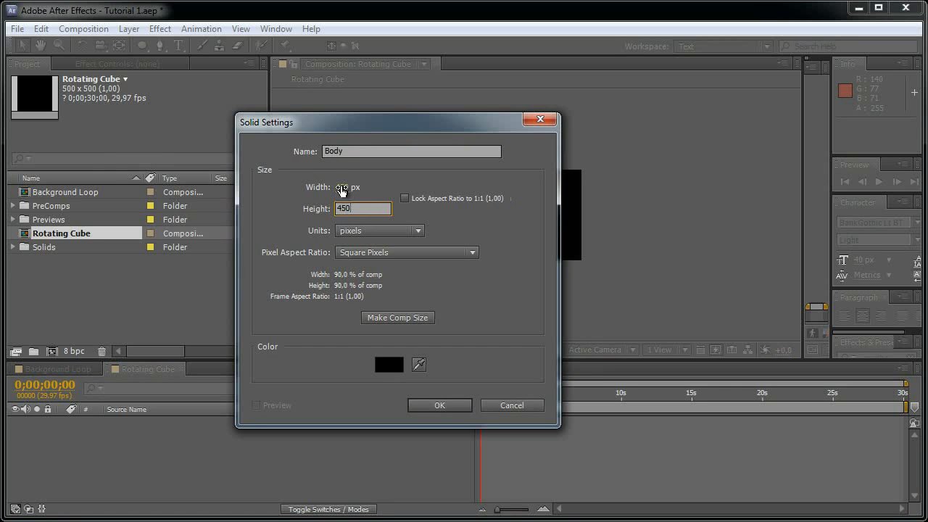
- Set the Body solid's color to red 9A0802 and create the layer
click(390, 365)
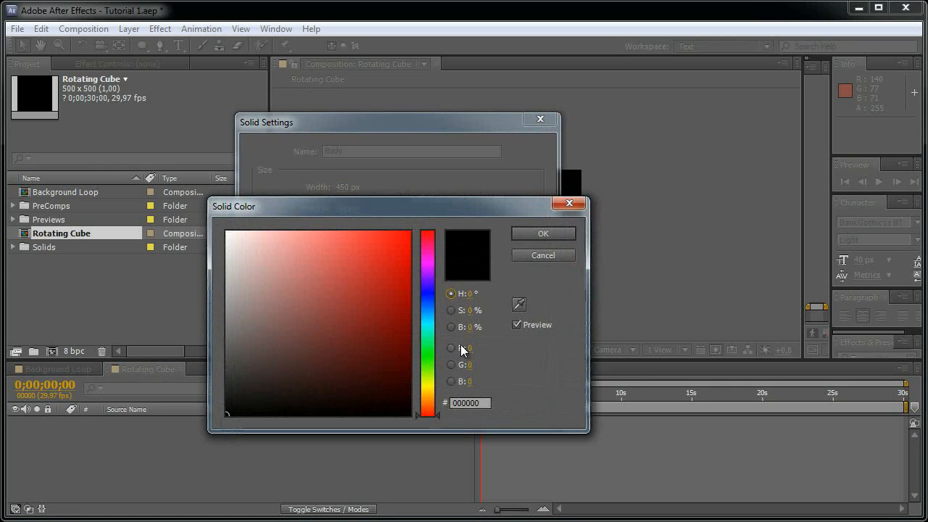
click(479, 403)
text(9)
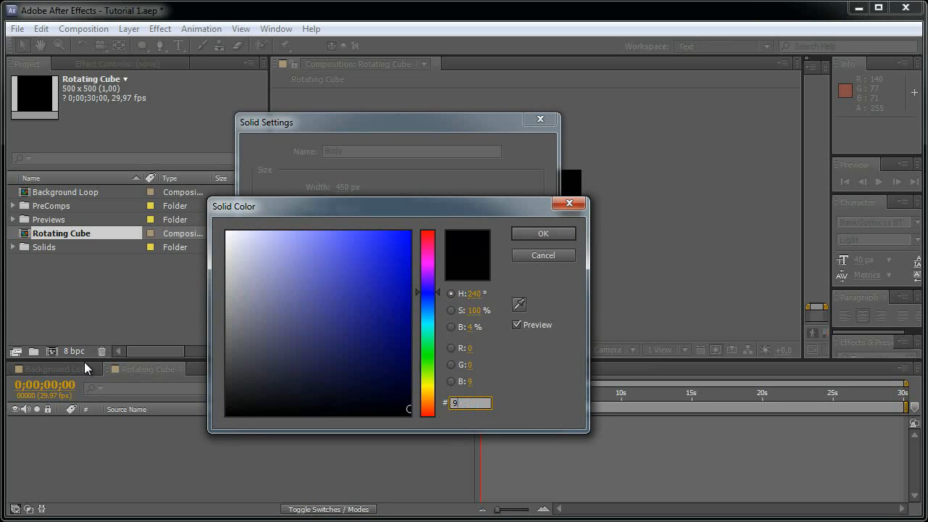
text(A8)
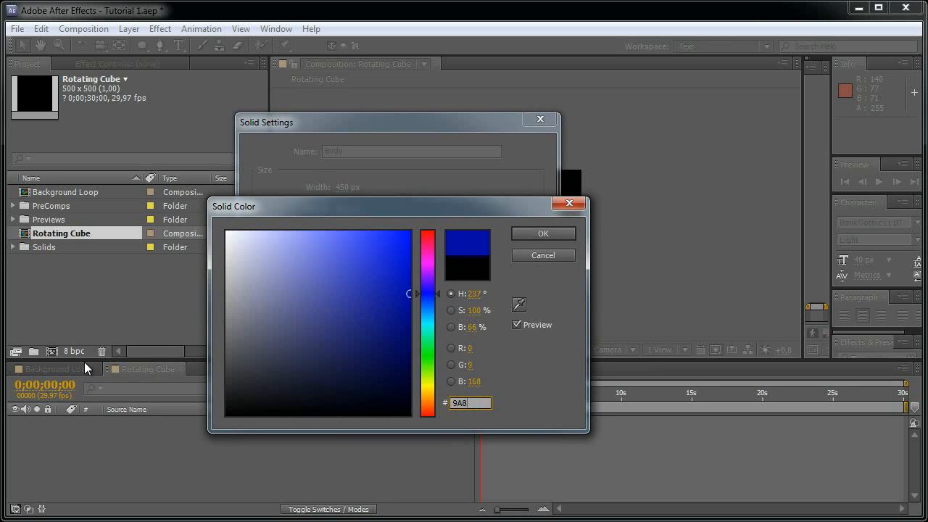
key(BackSpace)
text(0802)
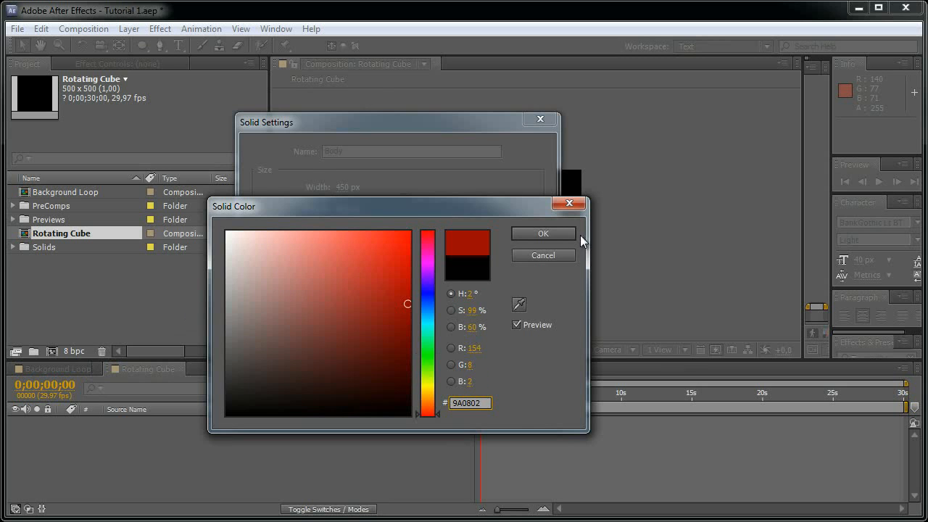
key(Return)
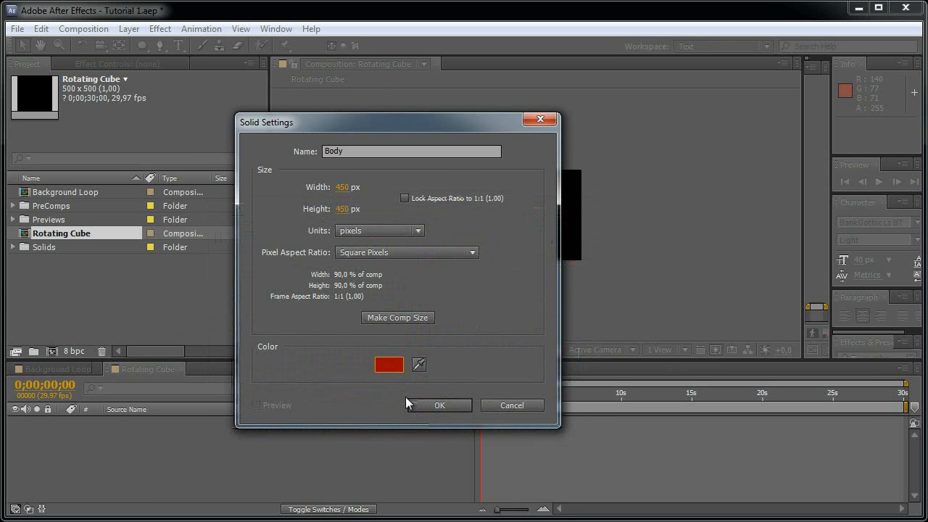
click(438, 405)
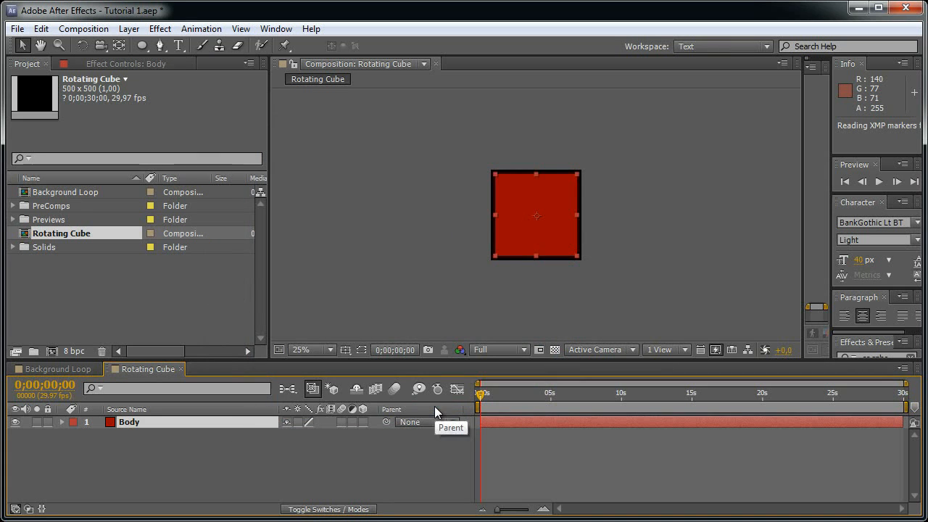
- Duplicate the Body layer and turn the copy into a separate white solid named Fractal Noise Box
click(215, 421)
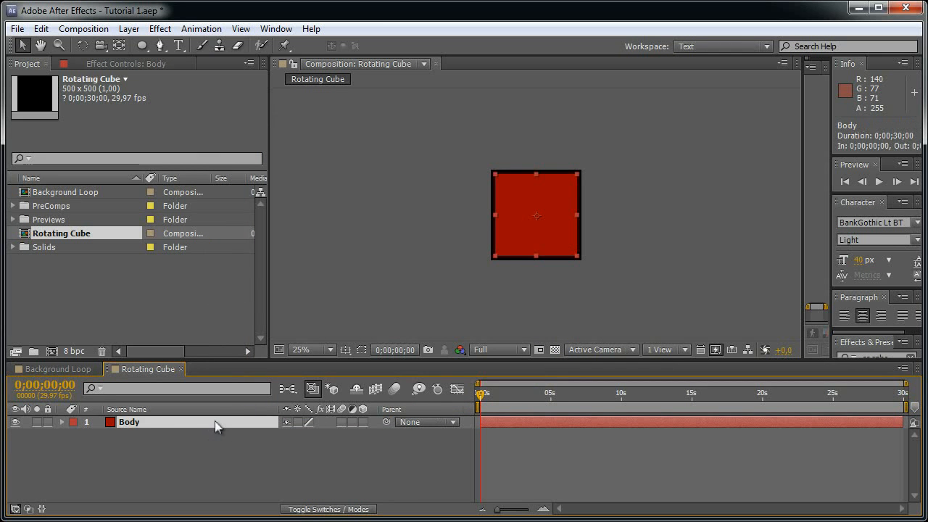
key(ctrl+d)
key(ctrl+shift+y)
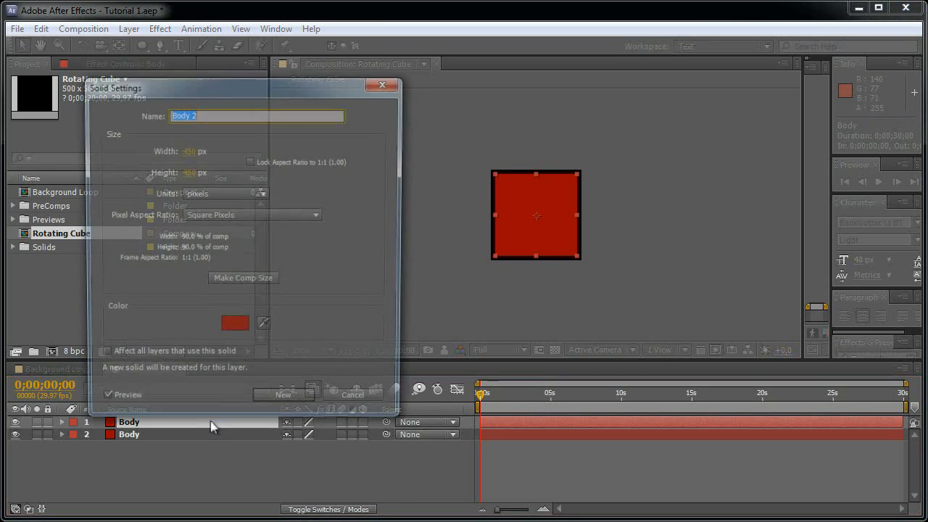
text(F)
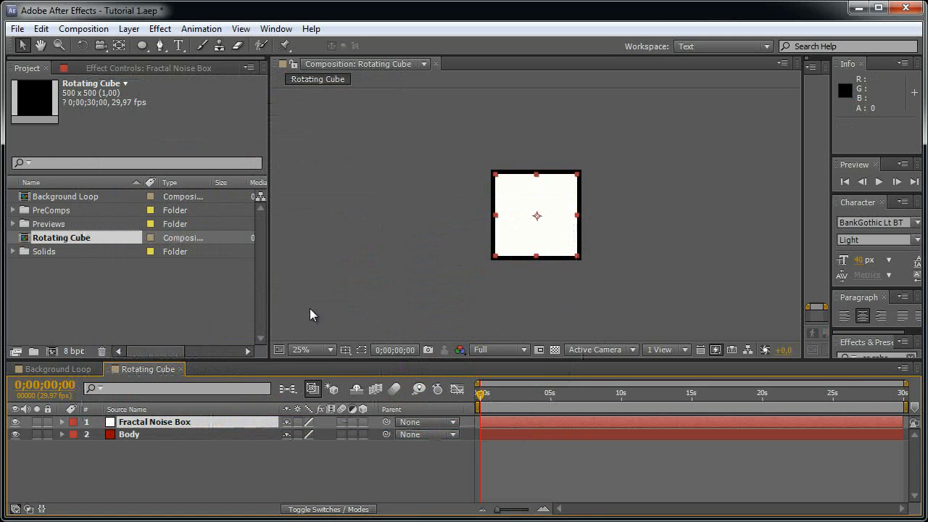
- Apply the Fractal Noise effect to the Fractal Noise Box layer
click(161, 29)
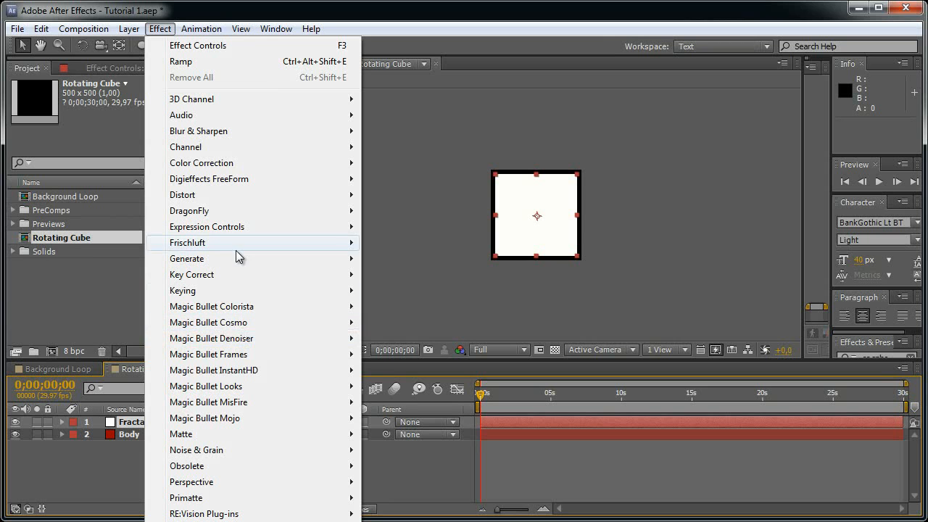
mouse_move(270, 452)
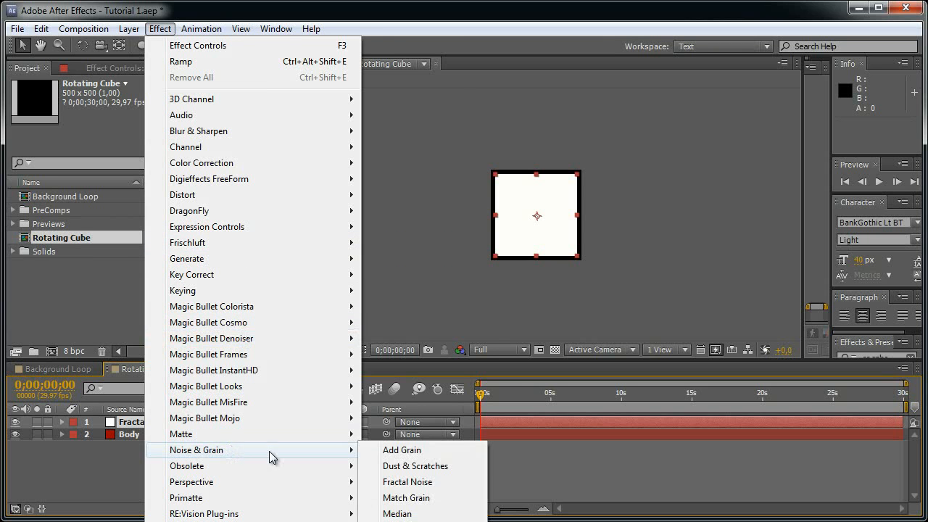
click(464, 483)
- Set the Fractal Noise contrast to 125 and its brightness to -15
key(.)
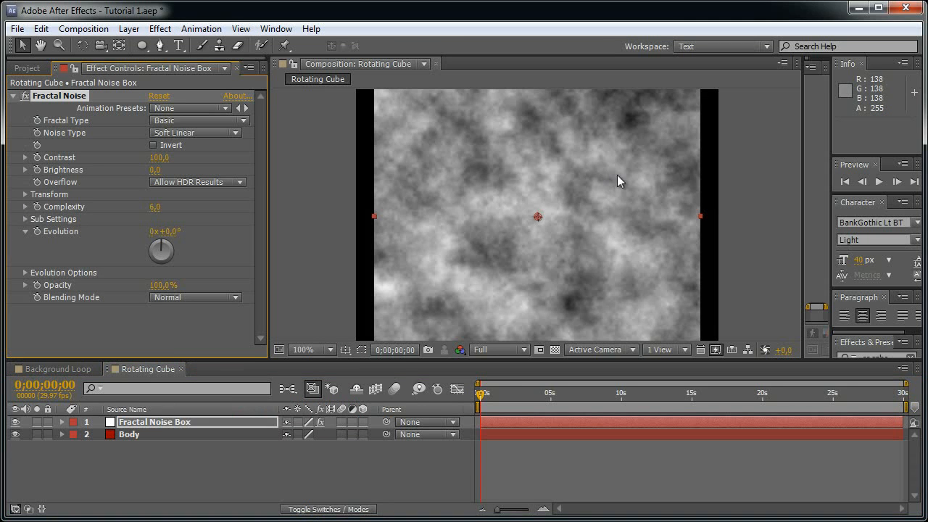
click(159, 158)
text(125)
key(Tab)
text(-15)
key(Return)
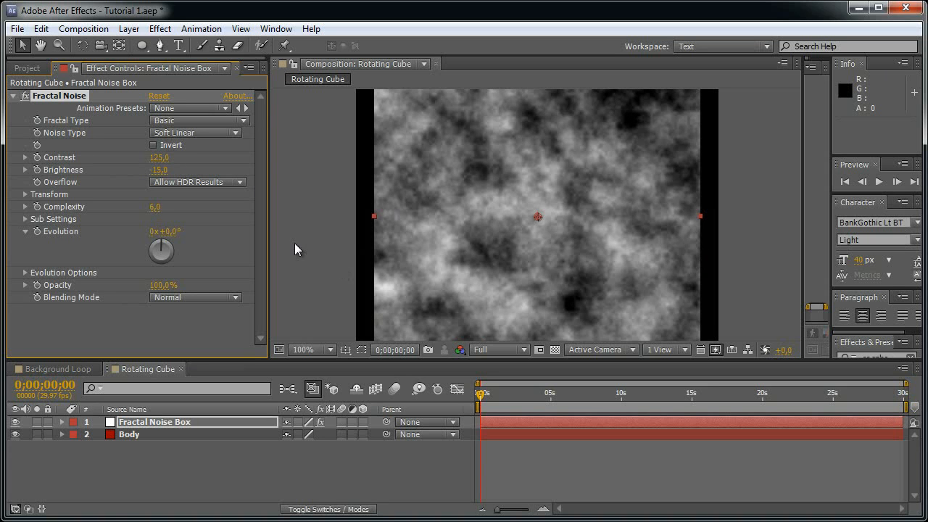
- Turn off Uniform Scaling in the noise transform settings and set Scale Width to 275
click(26, 195)
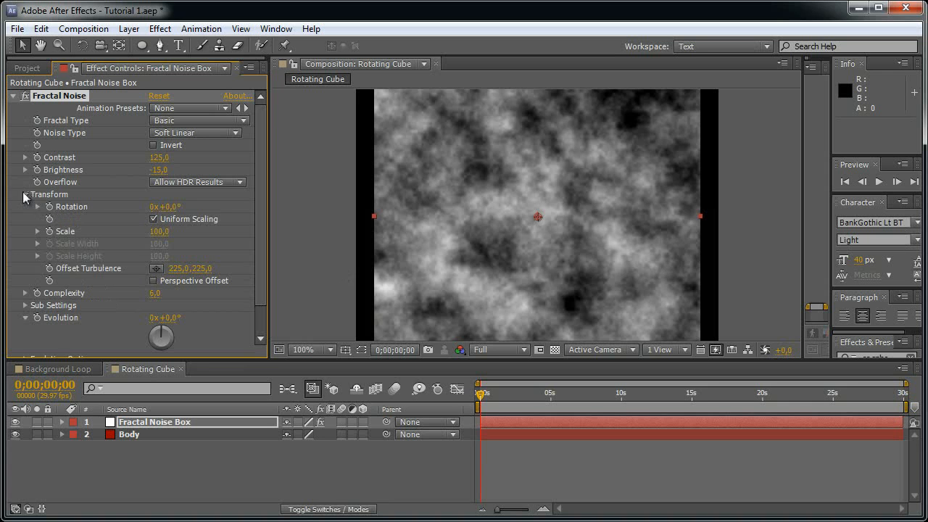
click(174, 219)
click(160, 243)
text(275)
key(Return)
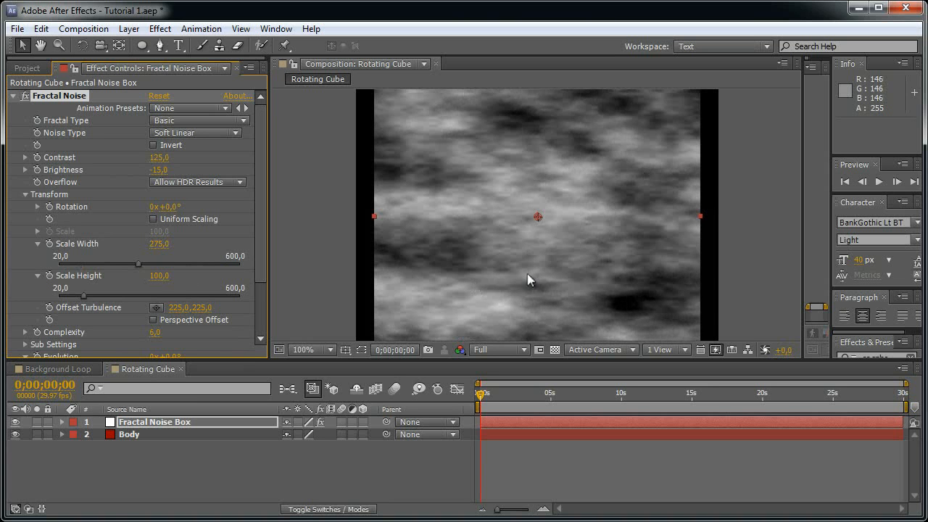
- Set the Fractal Noise complexity to 3
click(179, 307)
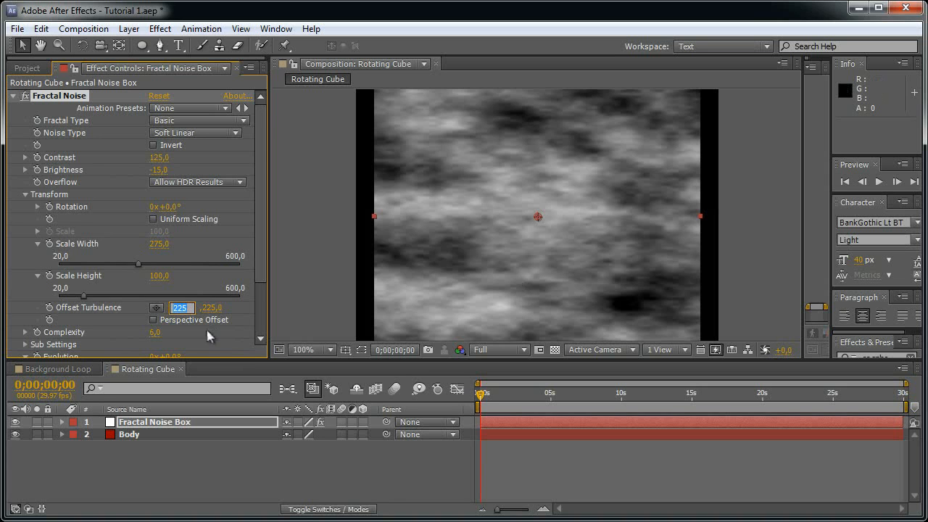
text(3)
key(Return)
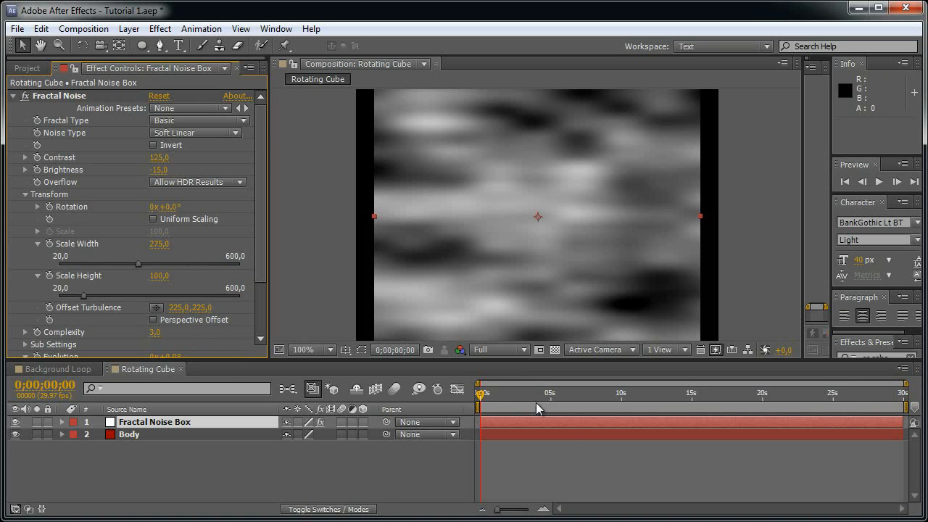
- Keyframe the noise Evolution from 0 at the composition's start to 1 full revolution at its last frame
click(135, 390)
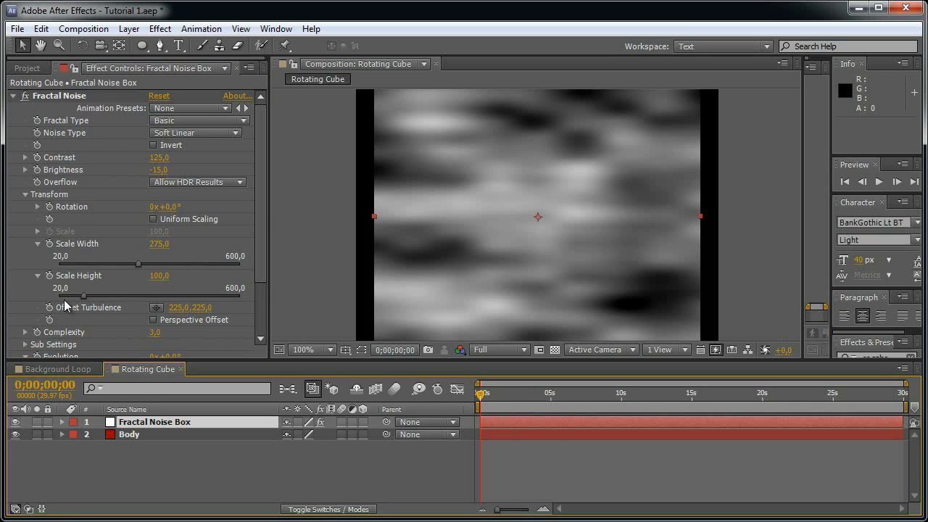
scroll(65, 288, down, 4)
click(37, 291)
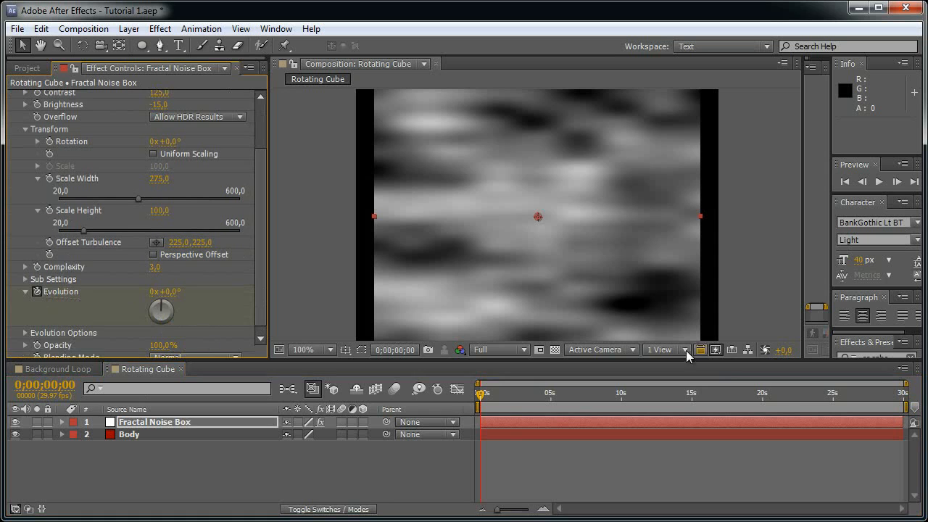
key(End)
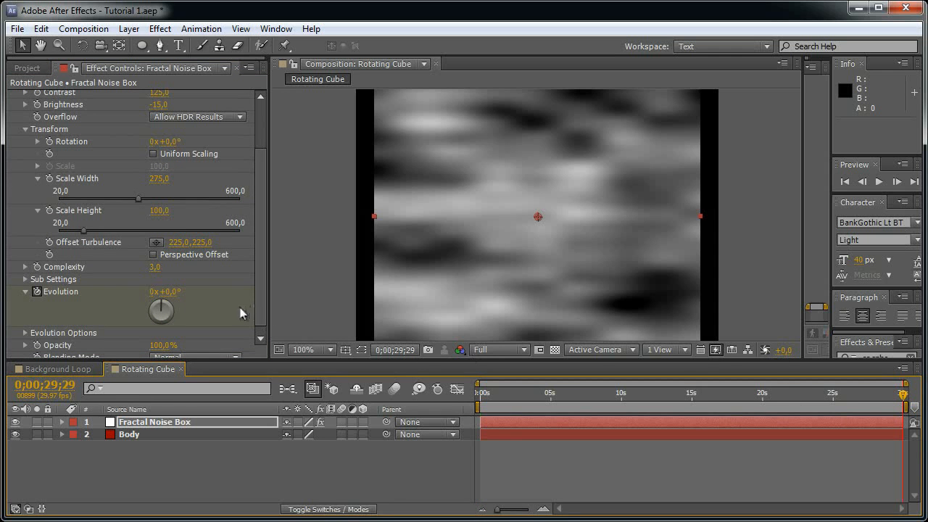
click(151, 293)
text(1)
click(197, 329)
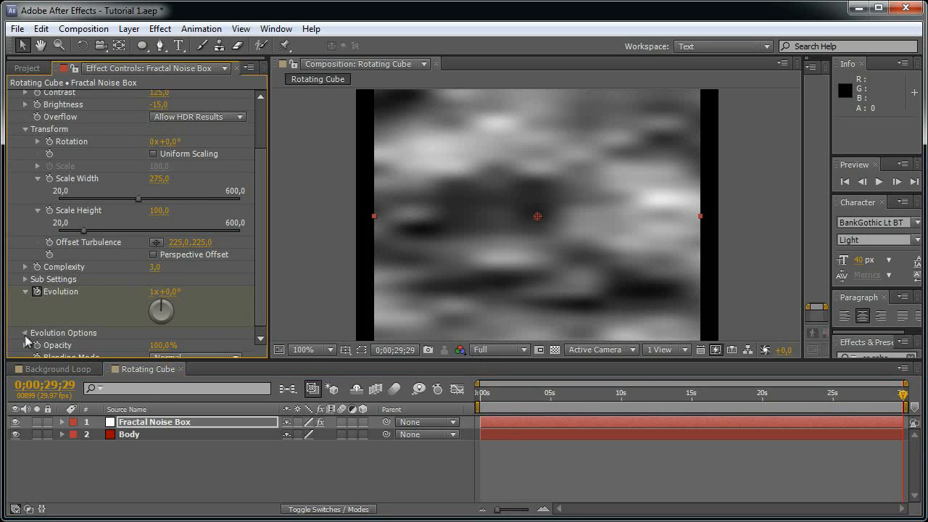
- Enable Cycle Evolution for the noise, return to the first frame and collapse the Fractal Noise settings
click(25, 334)
click(181, 326)
key(Home)
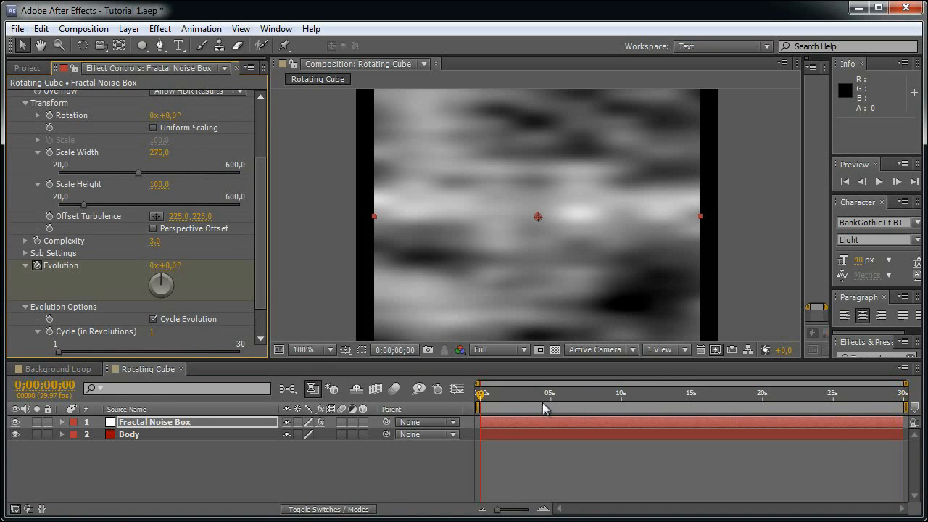
scroll(214, 298, down, 1)
scroll(183, 292, up, 4)
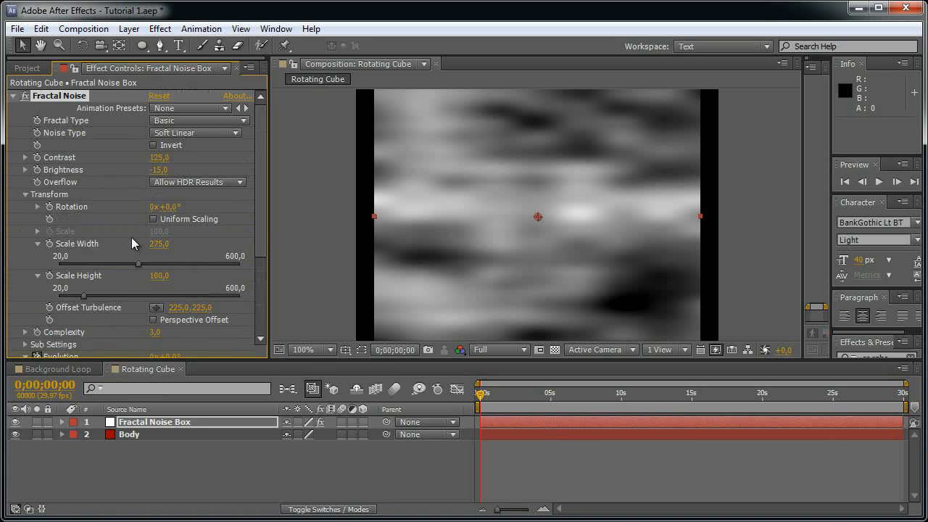
click(14, 96)
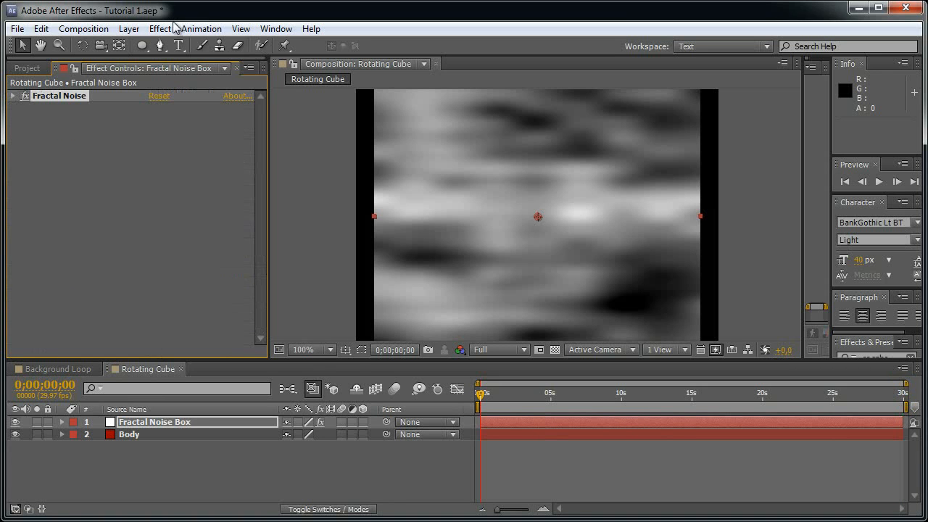
- Add a Fast Blur with blurriness 200 and Repeat Edge Pixels to the Fractal Noise Box layer and scrub through the result
click(165, 28)
mouse_move(203, 131)
click(428, 275)
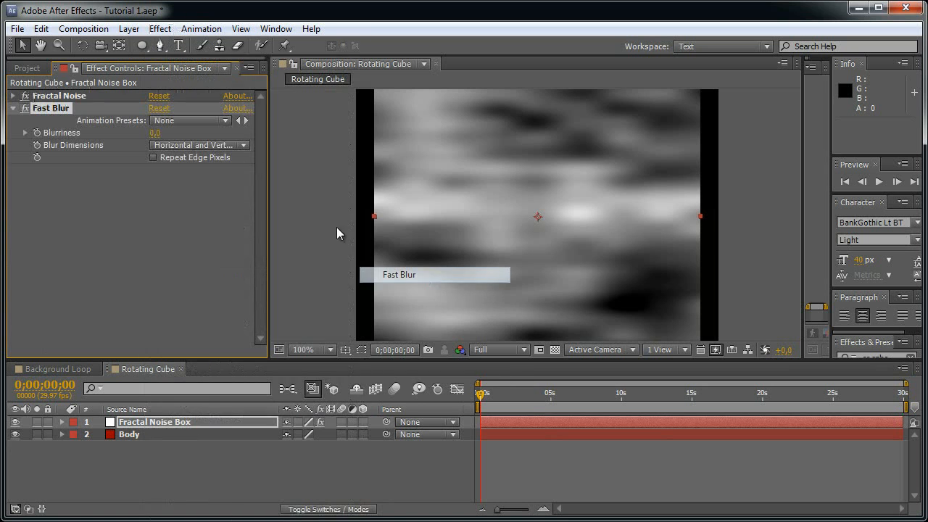
click(163, 135)
text(200)
key(Return)
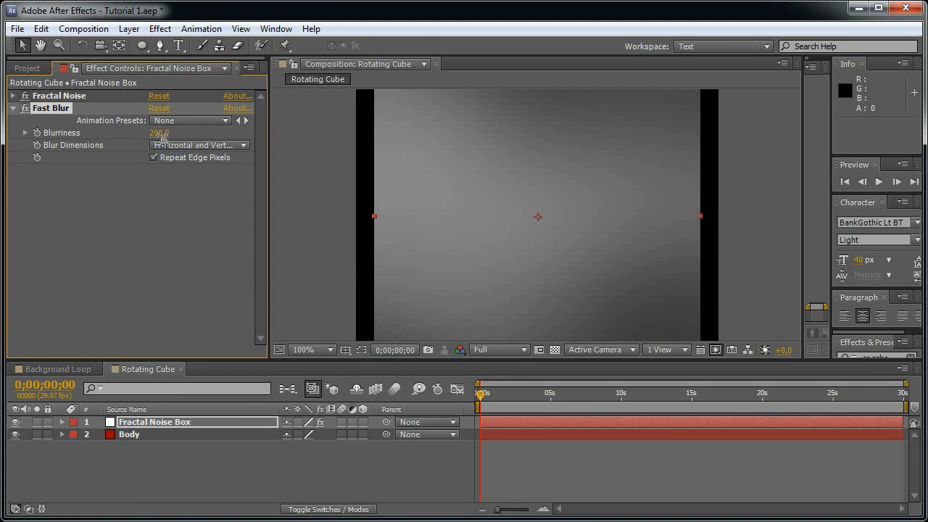
click(546, 400)
drag(546, 405, 497, 438)
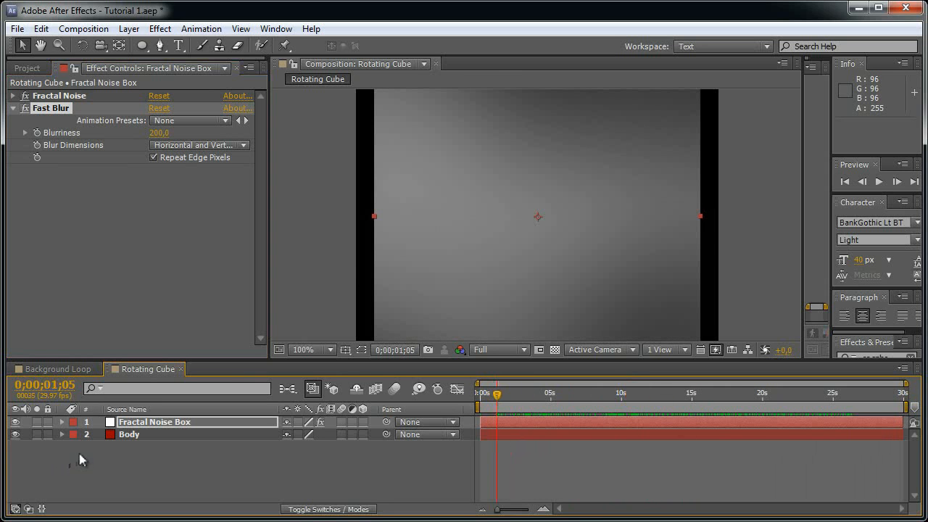
- Show the layer modes and set the Fractal Noise Box layer's blending mode to Overlay
key(F4)
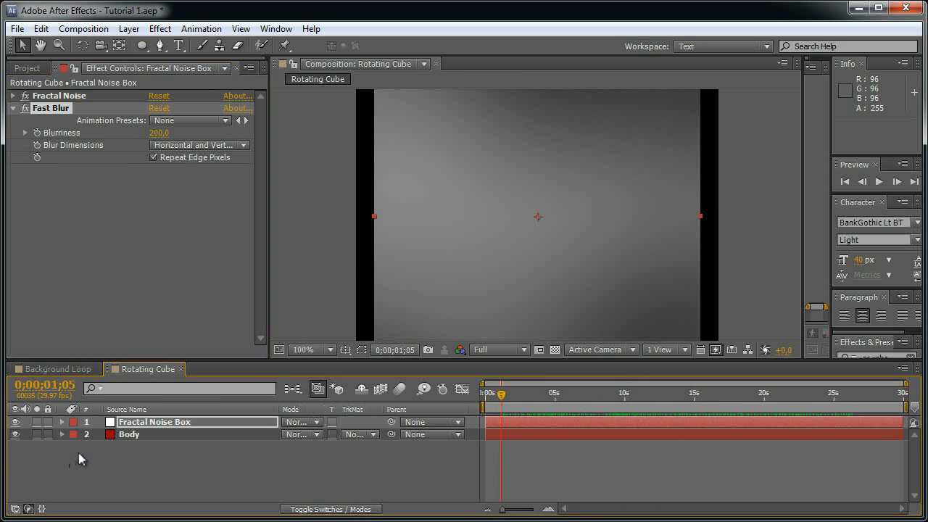
click(235, 422)
click(301, 422)
click(351, 371)
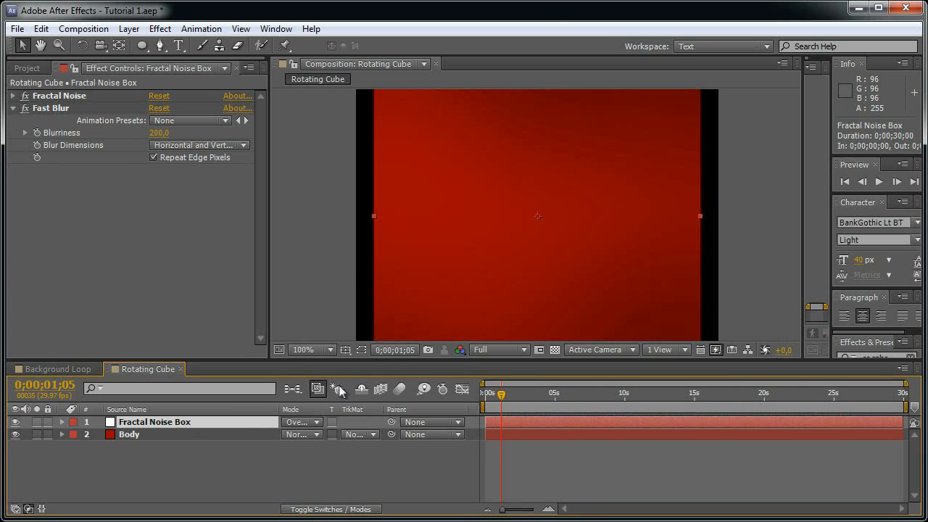
- Set the Fractal Noise Box layer's opacity to 50%, scrub through the animation to check it, and collapse the layer
key(t)
click(290, 435)
text(50)
key(Return)
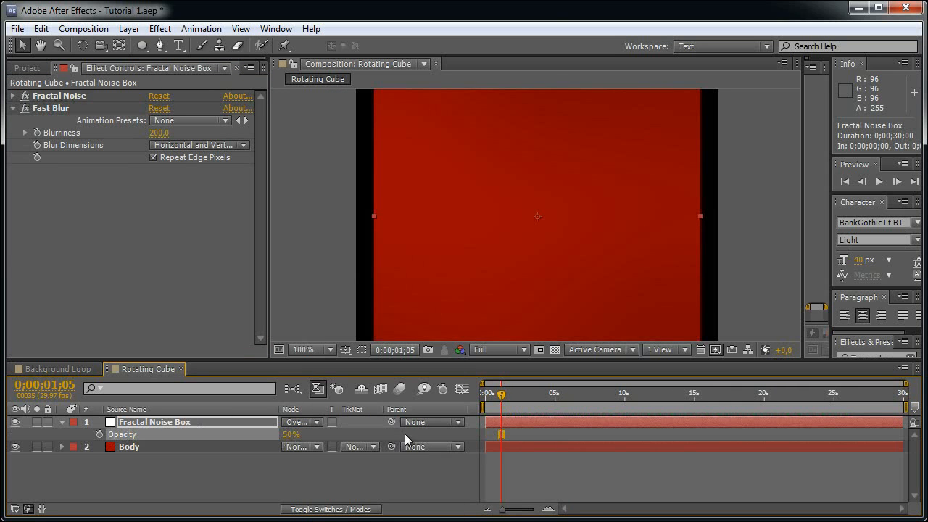
scroll(592, 216, down, 2)
drag(548, 403, 860, 403)
click(62, 422)
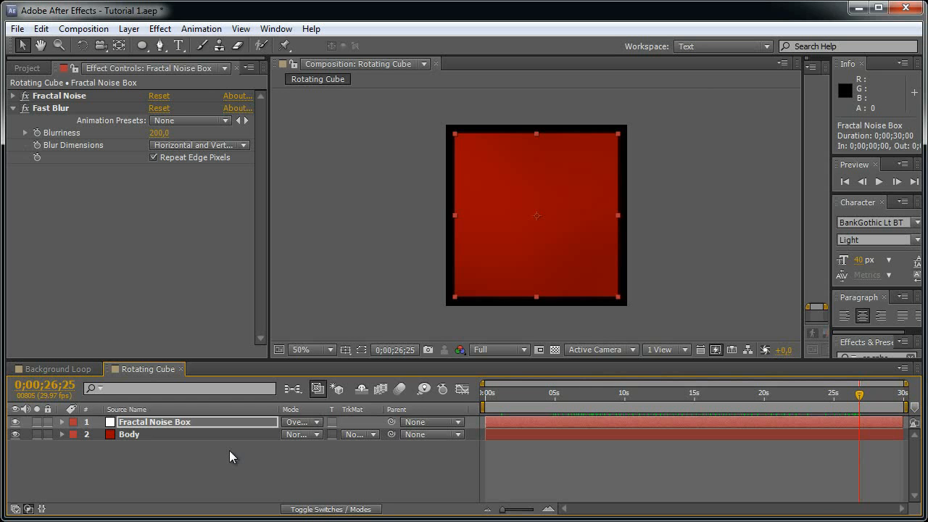
- Create a new white solid named Border, 500 px wide and 500 px high, in the Rotating Cube composition
click(229, 451)
key(ctrl+y)
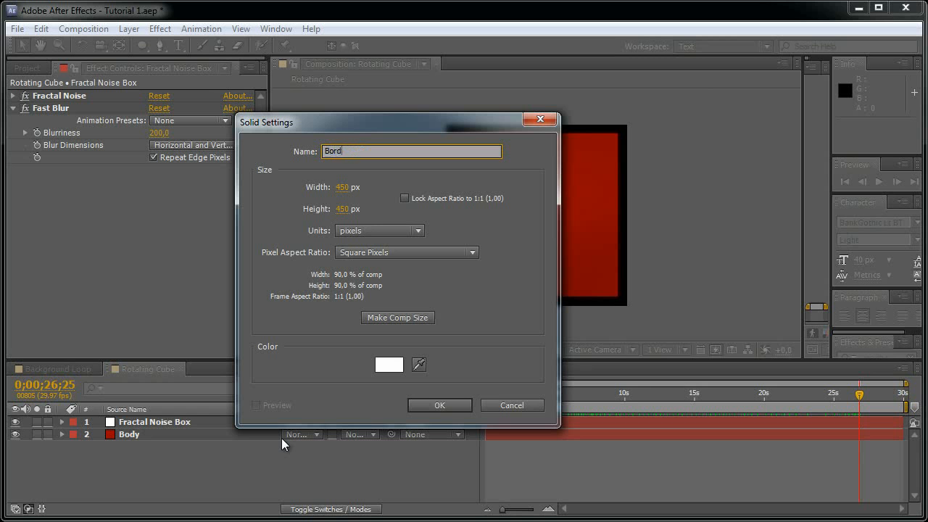
click(342, 187)
text(500)
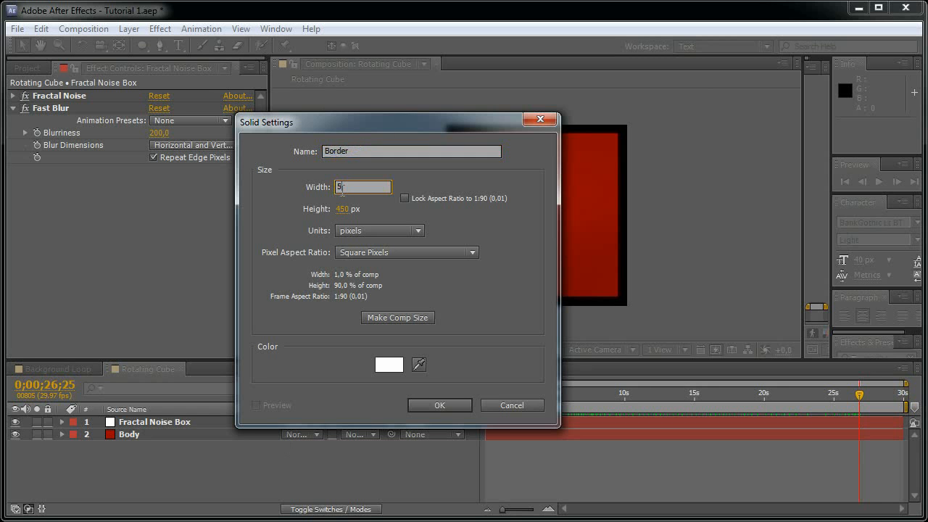
key(Tab)
text(500)
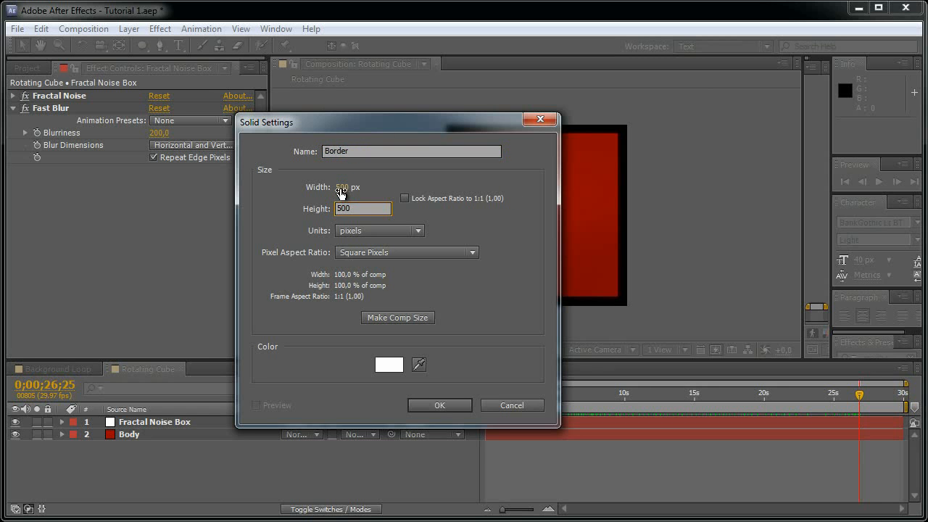
key(Return)
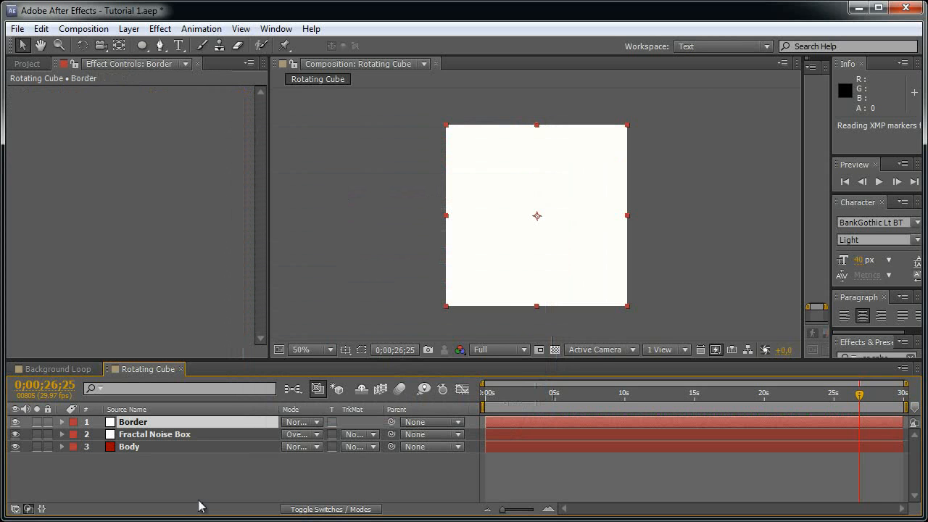
- Duplicate the Fractal Noise Box layer, place the copy above Border and delete the Fractal Noise and Fast Blur effects from it
click(147, 439)
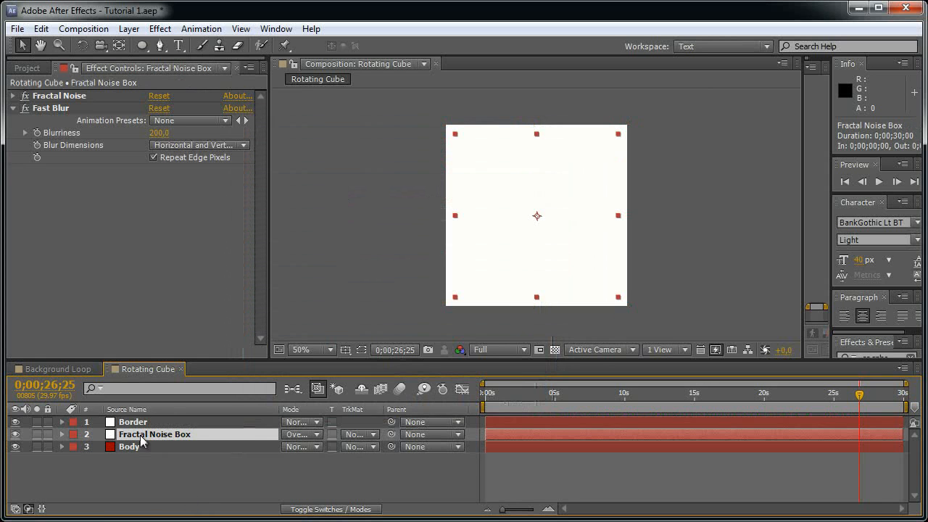
key(ctrl+d)
drag(187, 435, 187, 424)
click(51, 310)
ctrl+click(64, 97)
key(Delete)
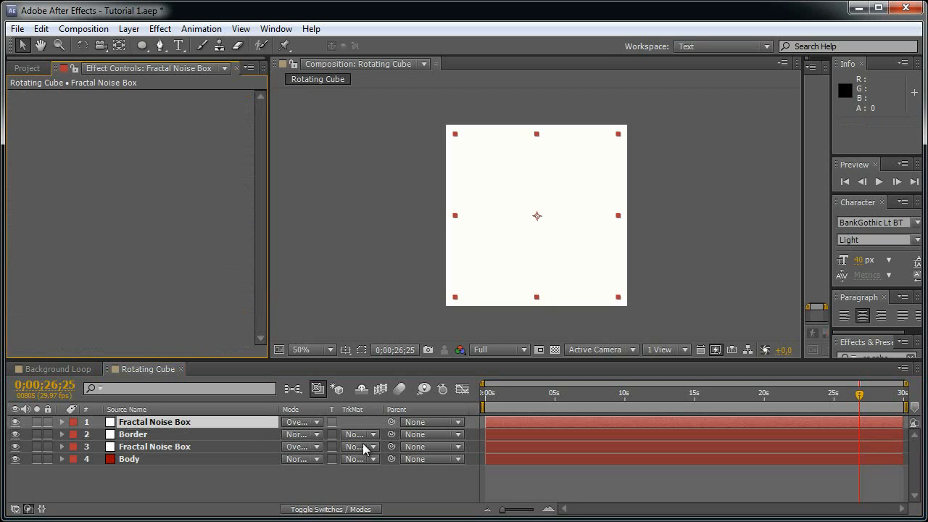
- Set the topmost Fractal Noise Box copy's blending mode to Normal and its opacity to 100%
click(294, 421)
click(391, 104)
key(t)
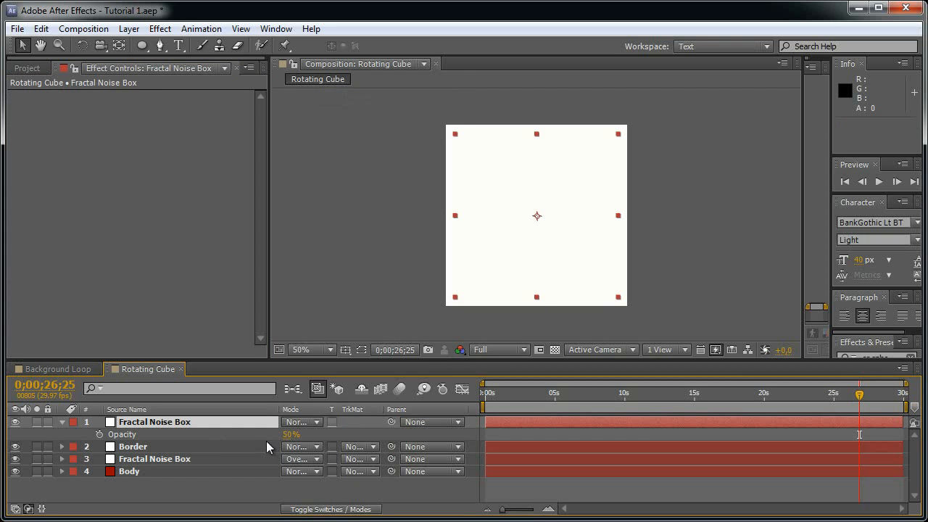
click(283, 435)
- Set the Border layer's track matte to Alpha Inverted Matte "Fractal Noise Box"
click(359, 446)
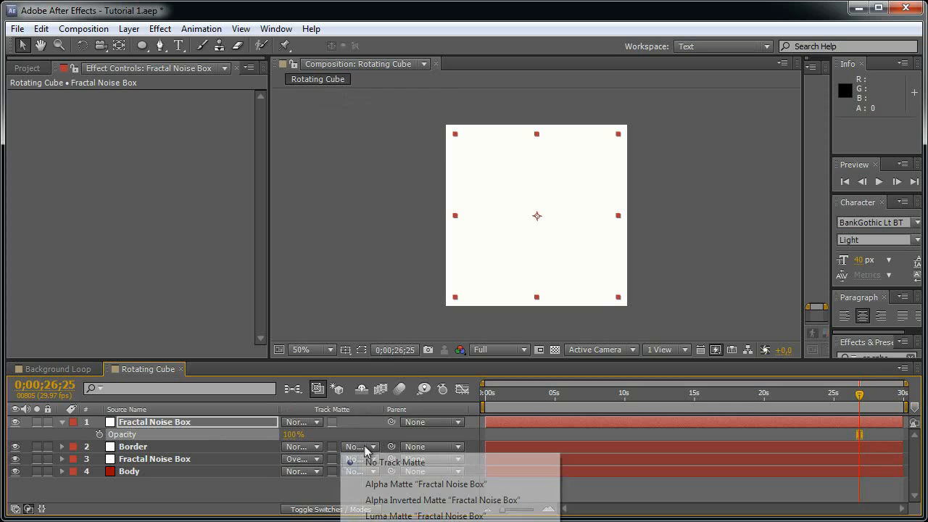
click(376, 482)
click(359, 446)
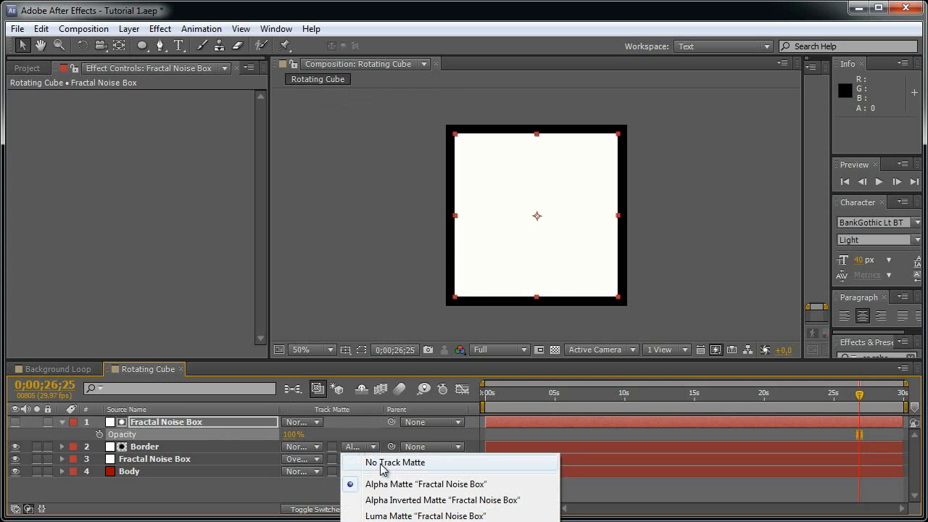
click(376, 500)
click(350, 489)
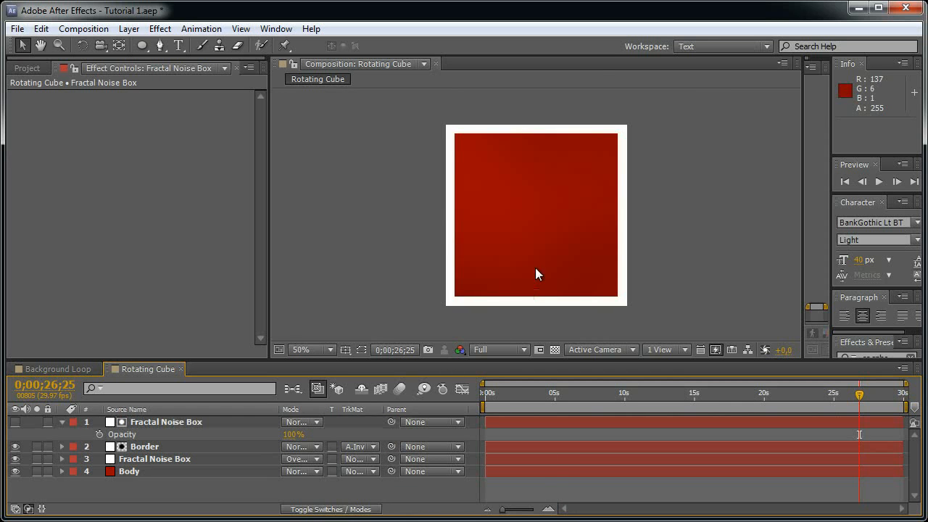
- Rename the Fractal Noise Box copy's solid to Border Matte as a new solid and view the whole face
scroll(527, 276, up, 1)
click(148, 421)
key(ctrl+shift+y)
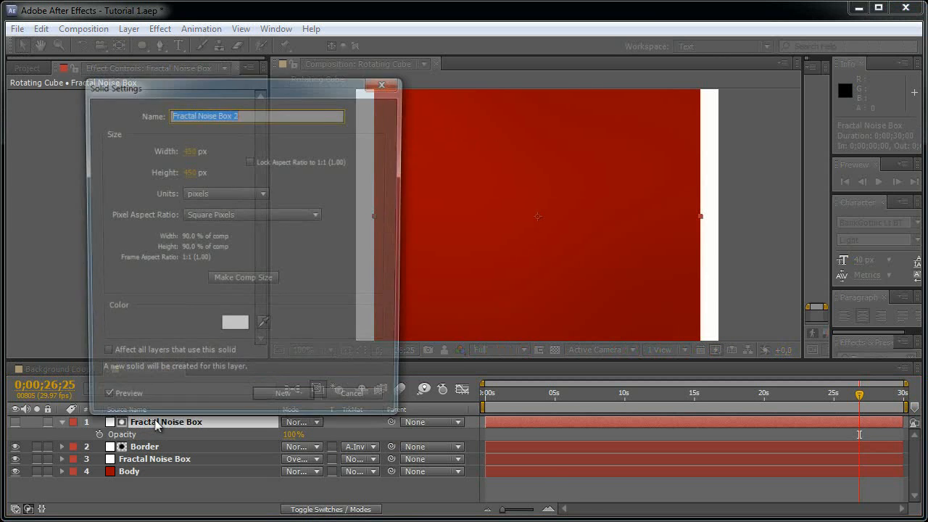
text(Bor)
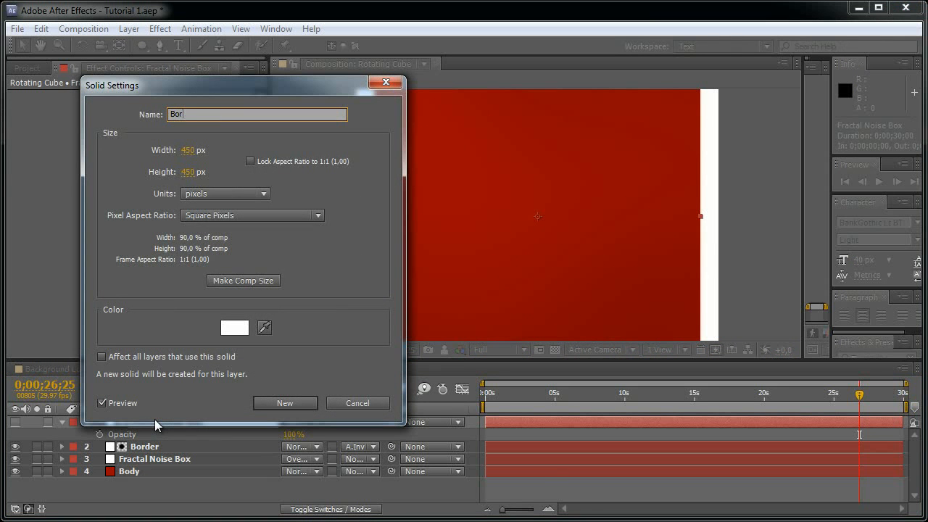
text(der Matte)
key(Return)
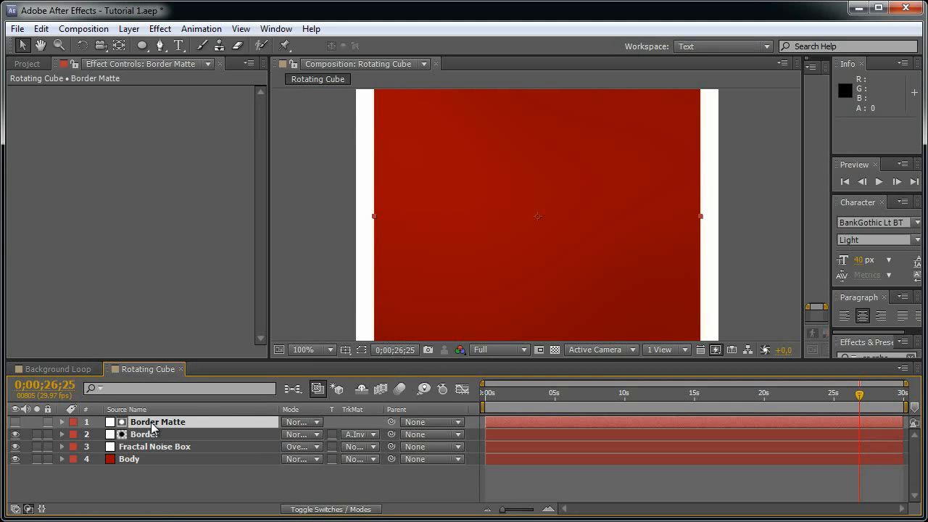
click(189, 497)
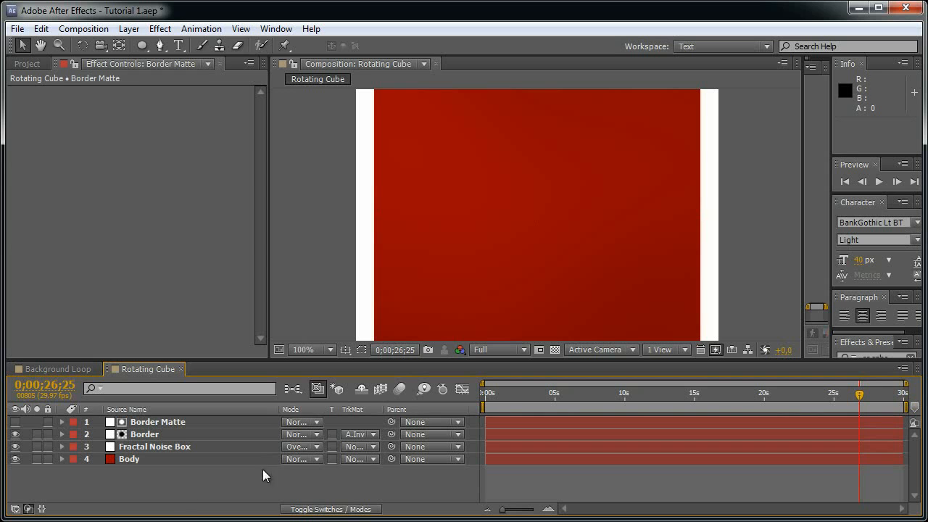
key(comma)
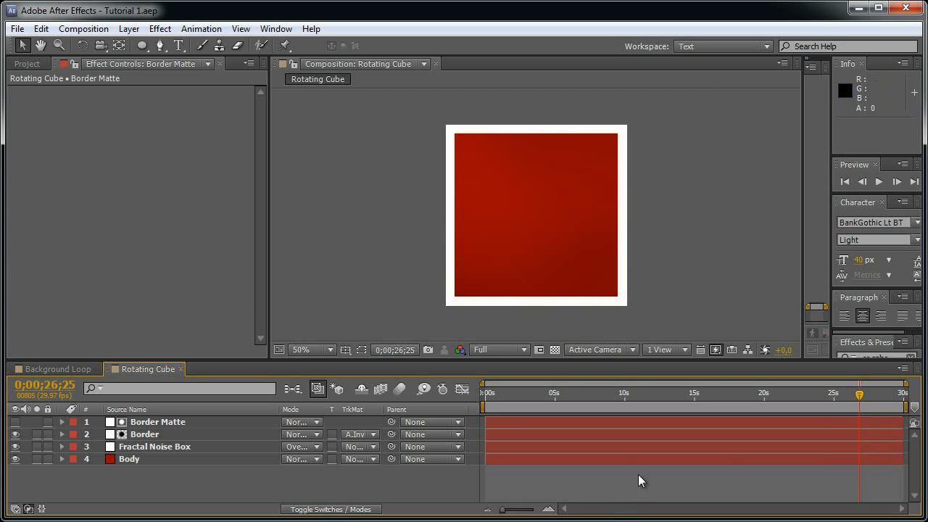
- Pre-compose all four layers into a new composition named SIDE 1, moving all attributes into it
key(ctrl+a)
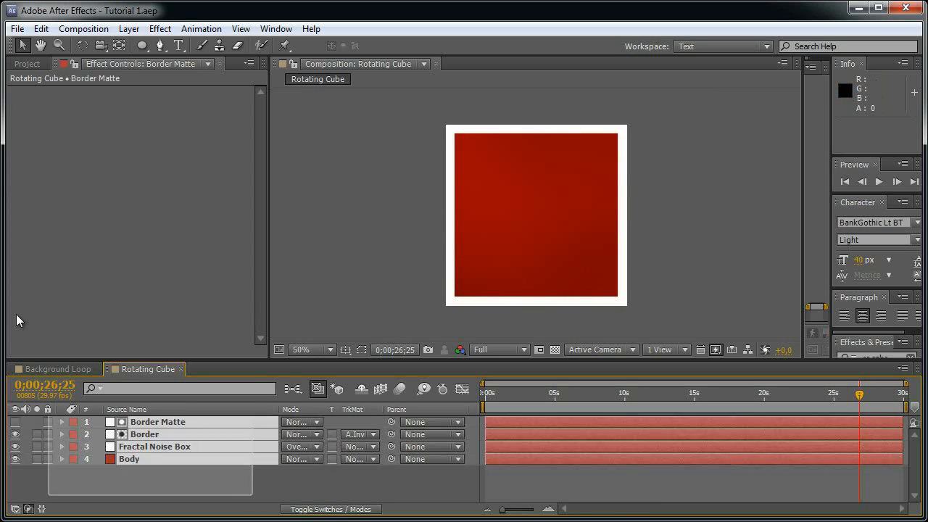
key(ctrl+shift+c)
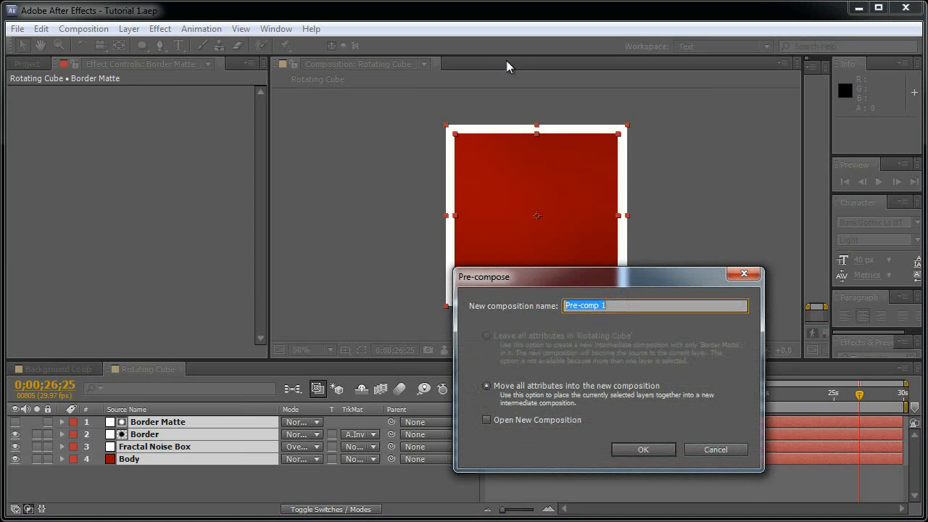
text(SID)
click(662, 449)
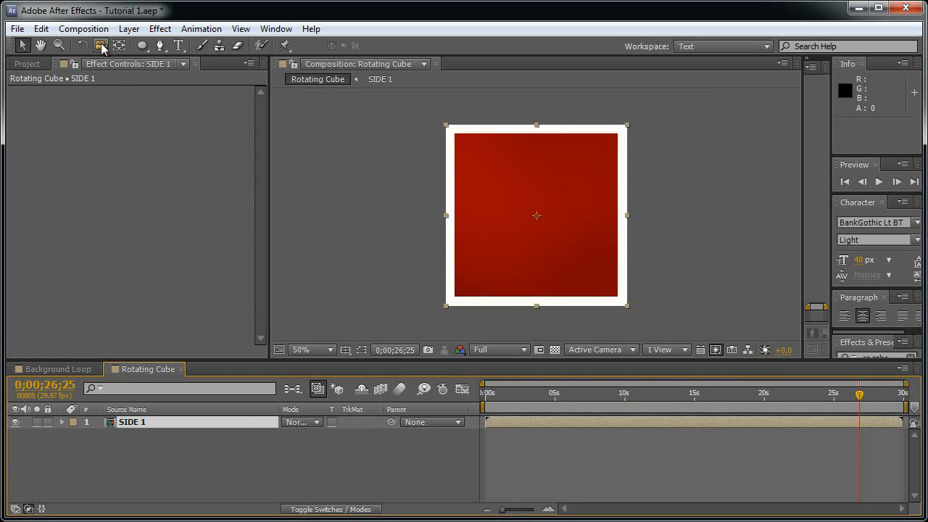
- Duplicate the SIDE 1 composition five times in the project
click(27, 63)
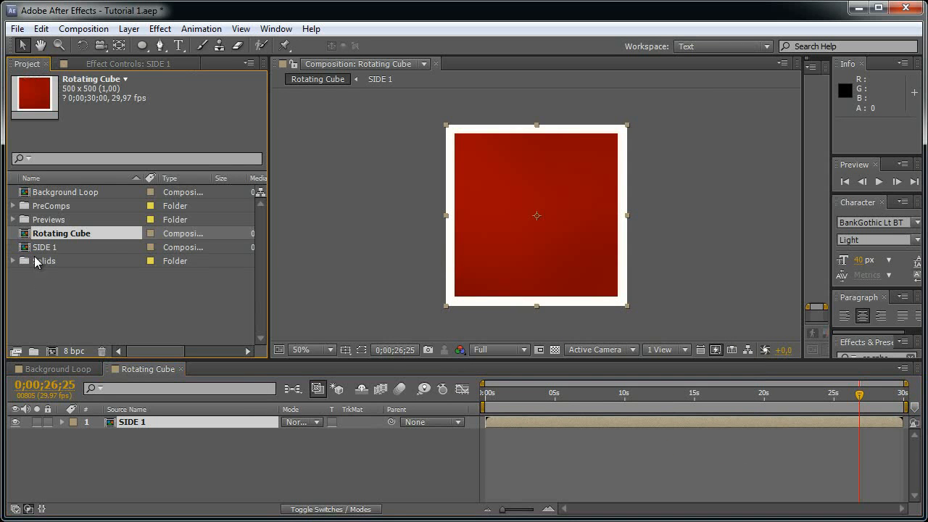
click(50, 249)
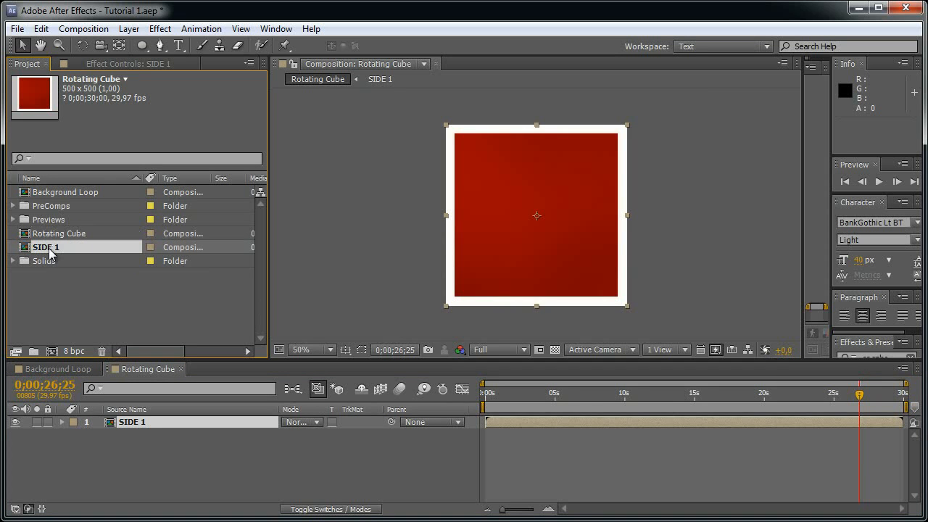
click(195, 424)
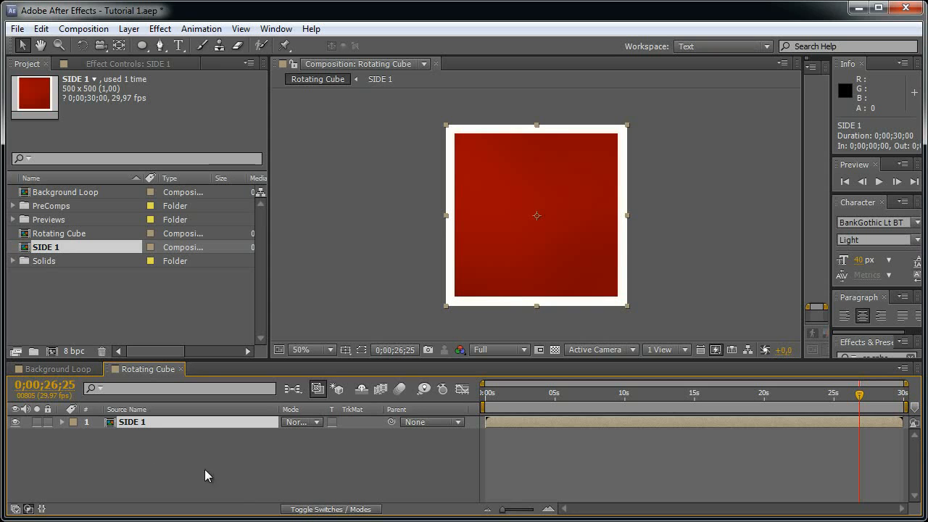
click(52, 248)
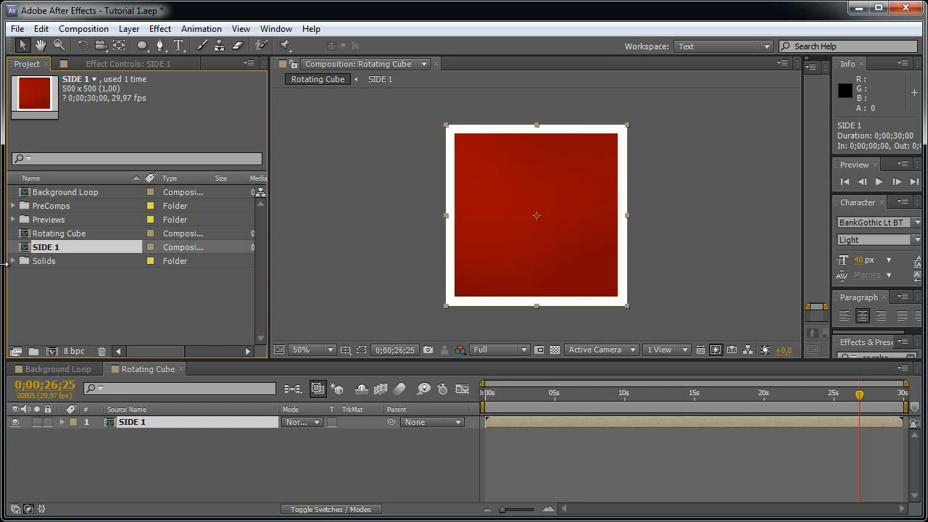
key(ctrl+d)
key(ctrl+d)
key(ctrl+d)
key(ctrl+d)
key(ctrl+d)
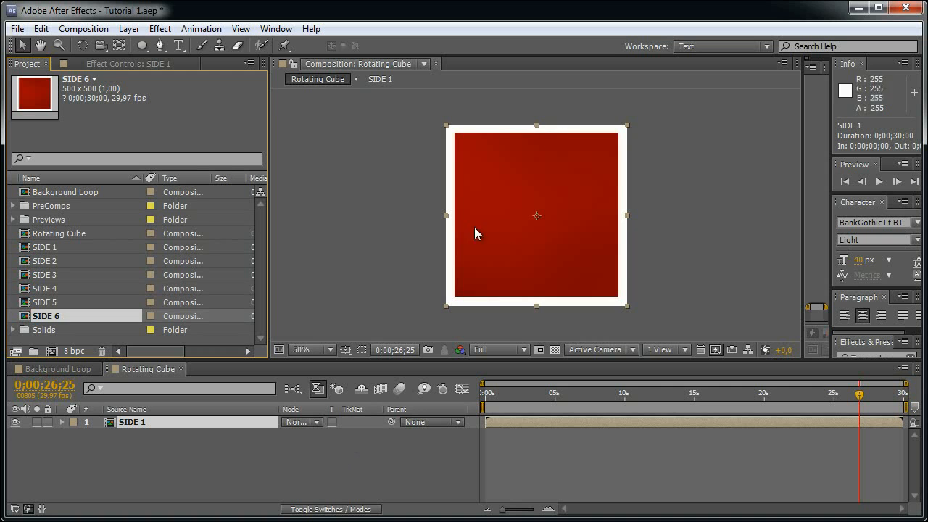
- Add the SIDE 2 to SIDE 6 compositions below SIDE 1 in Rotating Cube and make all six layers 3D
click(58, 261)
shift+click(67, 317)
drag(67, 319, 165, 457)
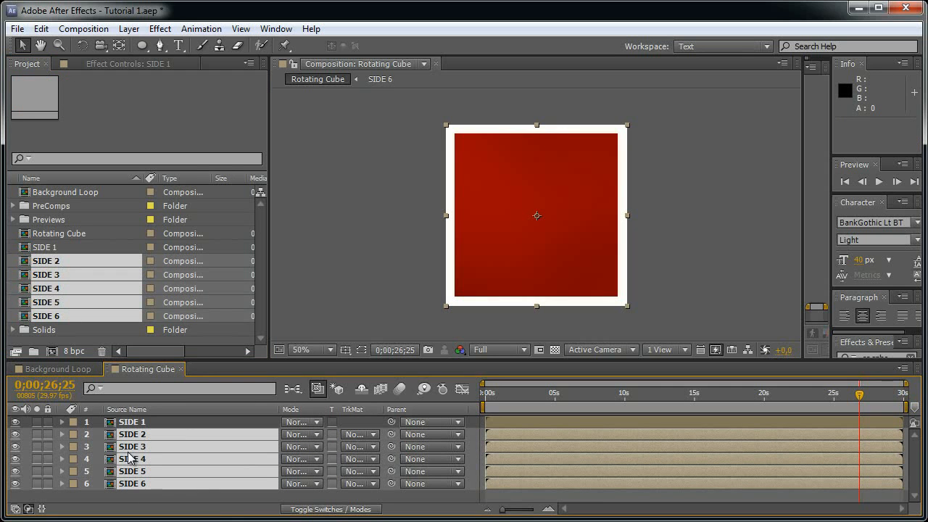
key(F4)
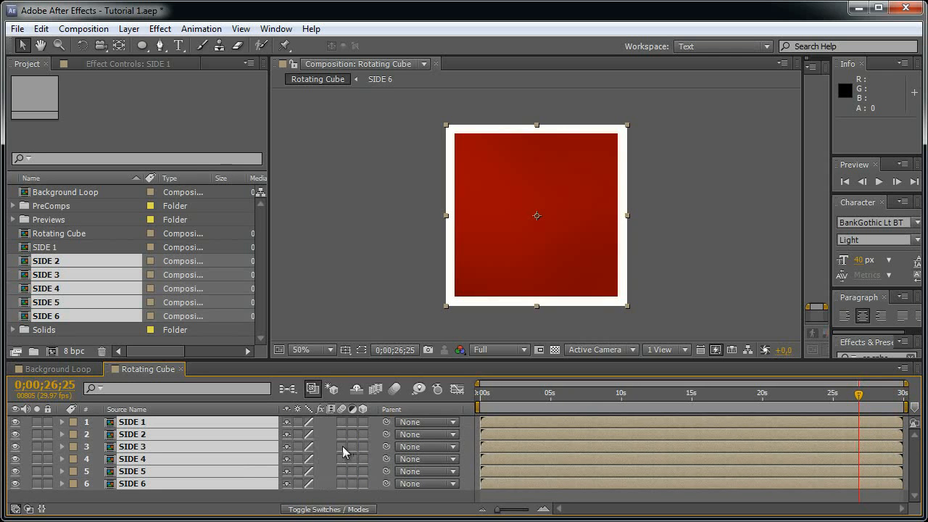
click(360, 422)
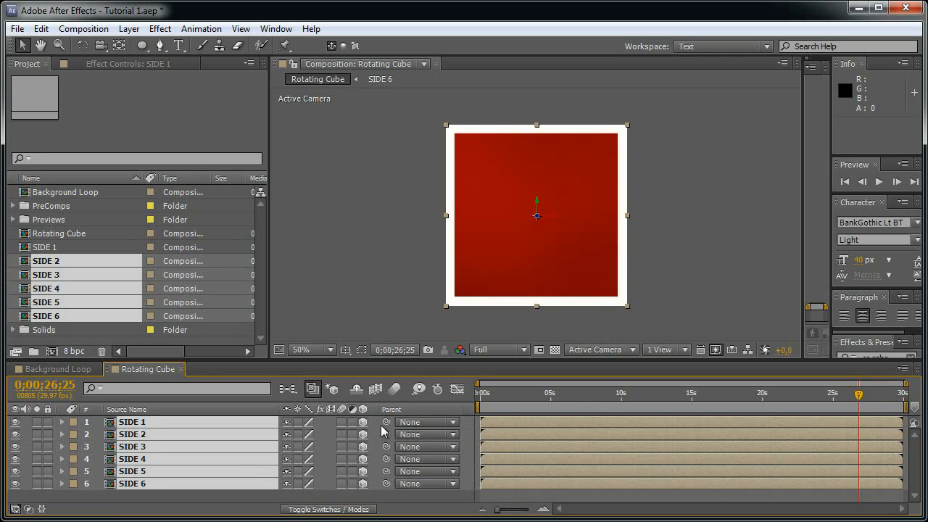
- Set the anchor point Z value of all six side layers to 250 and switch the viewer to Custom View 1
key(a)
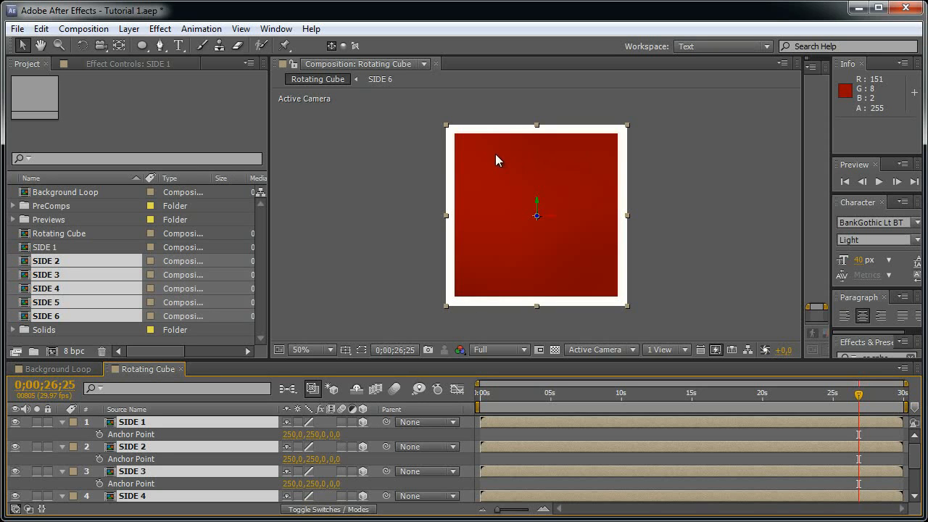
click(336, 435)
key(Return)
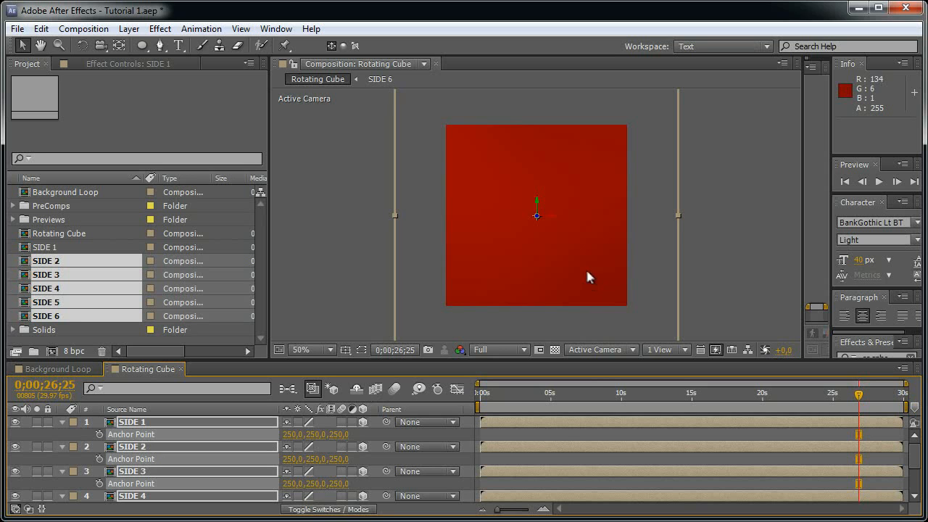
click(612, 351)
click(636, 490)
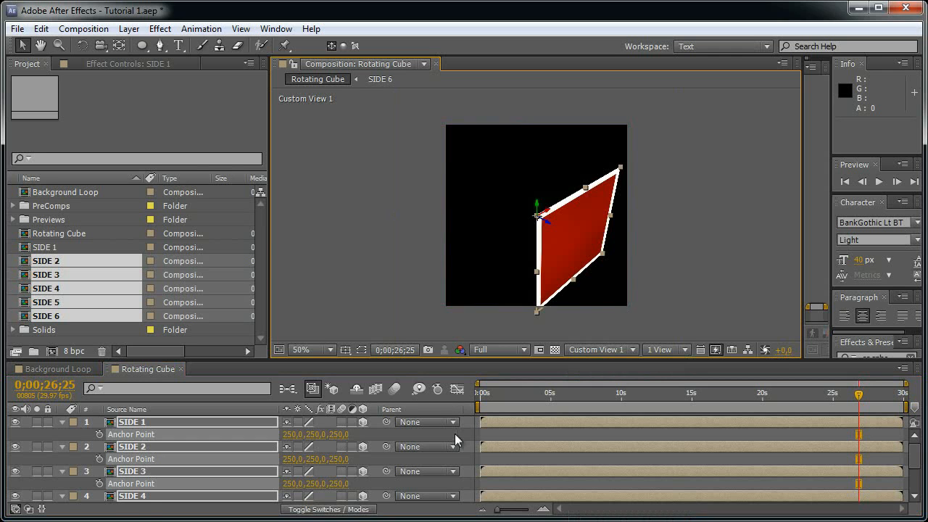
- Rotate the SIDE 2, SIDE 3 and SIDE 4 layers about the Y axis to form the cube's other upright walls, with SIDE 4 at 90°
click(156, 445)
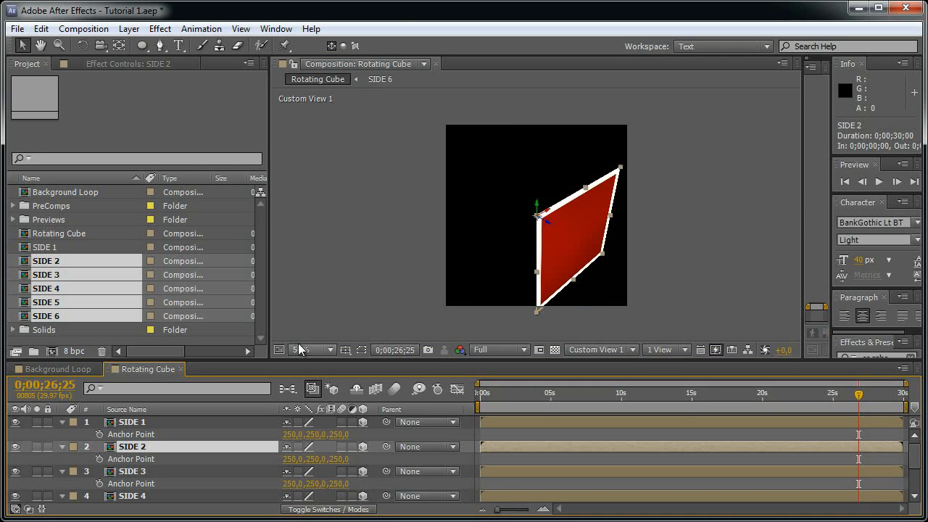
key(w)
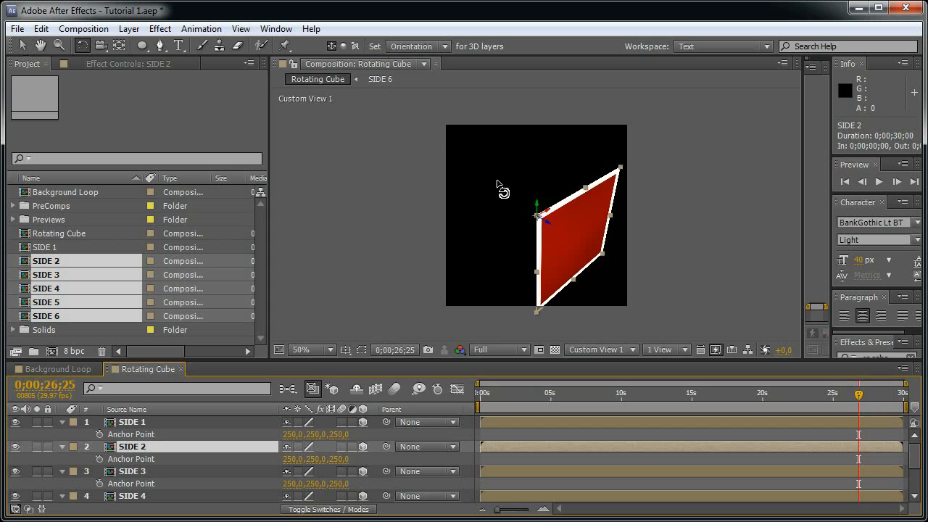
drag(536, 203, 601, 205)
click(194, 473)
click(172, 497)
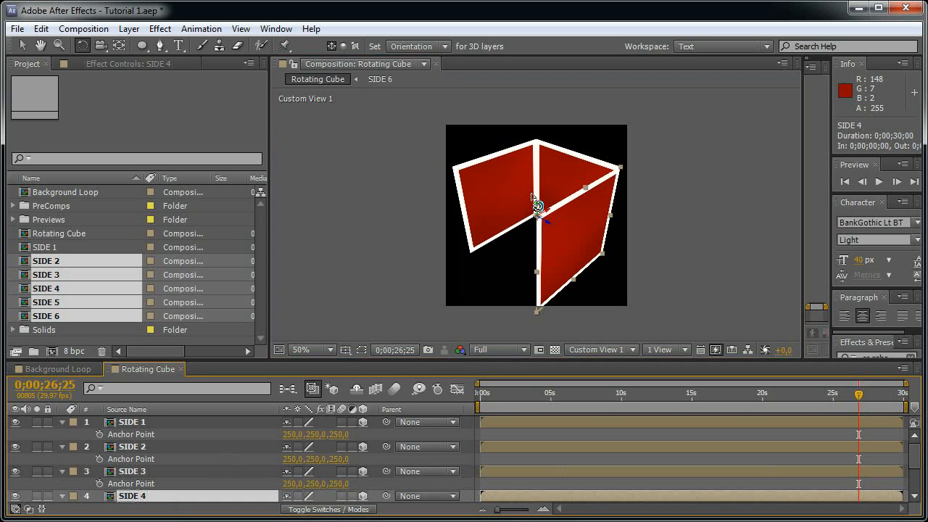
drag(538, 205, 419, 316)
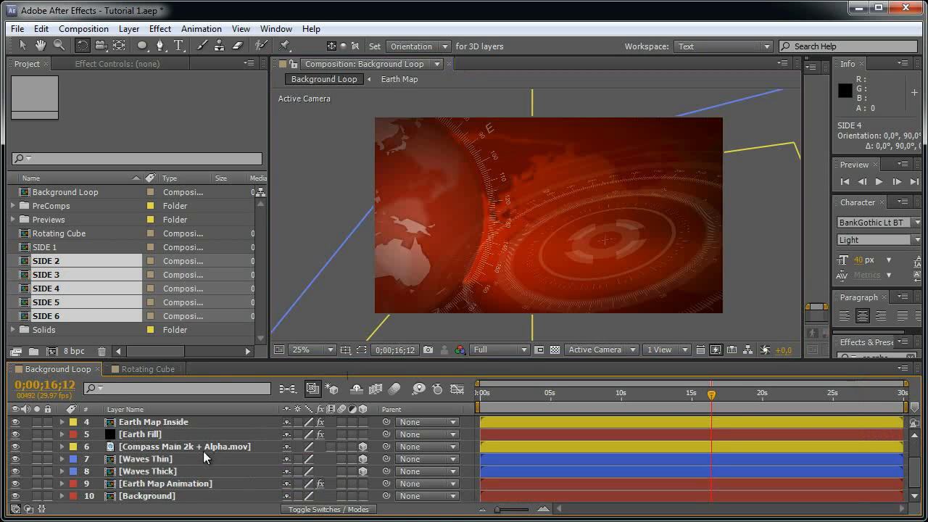
- Rotate the SIDE 5 and SIDE 6 layers about the X axis to close the cube's top and bottom, with SIDE 6 at 90°
scroll(243, 451, up, 2)
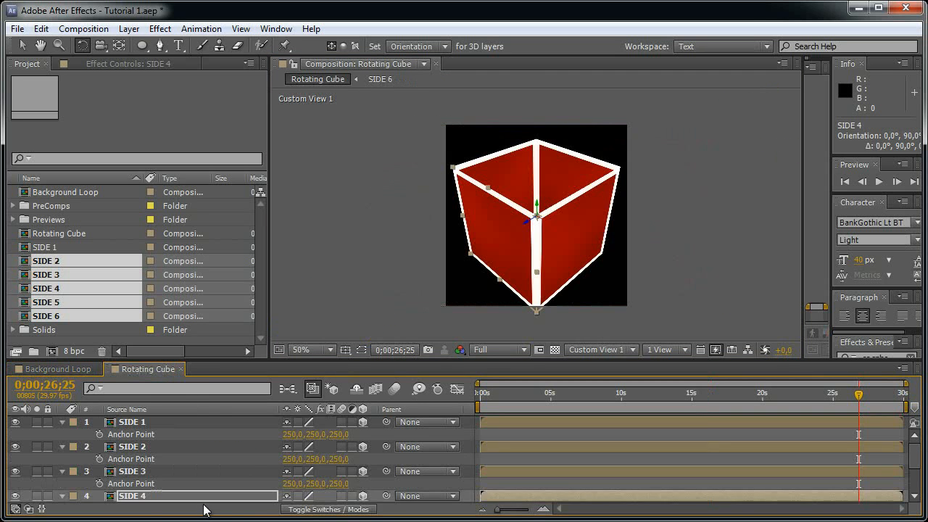
scroll(181, 490, down, 2)
click(174, 484)
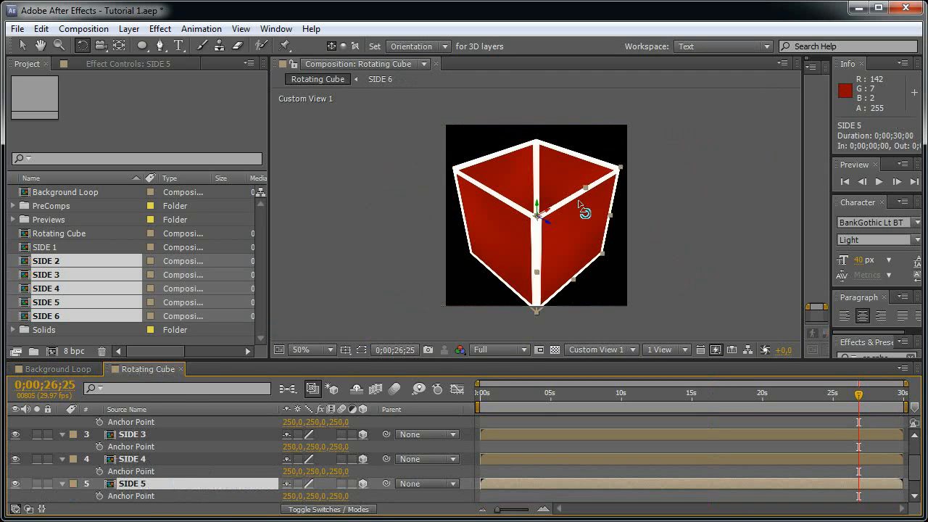
drag(542, 213, 520, 237)
key(ctrl+z)
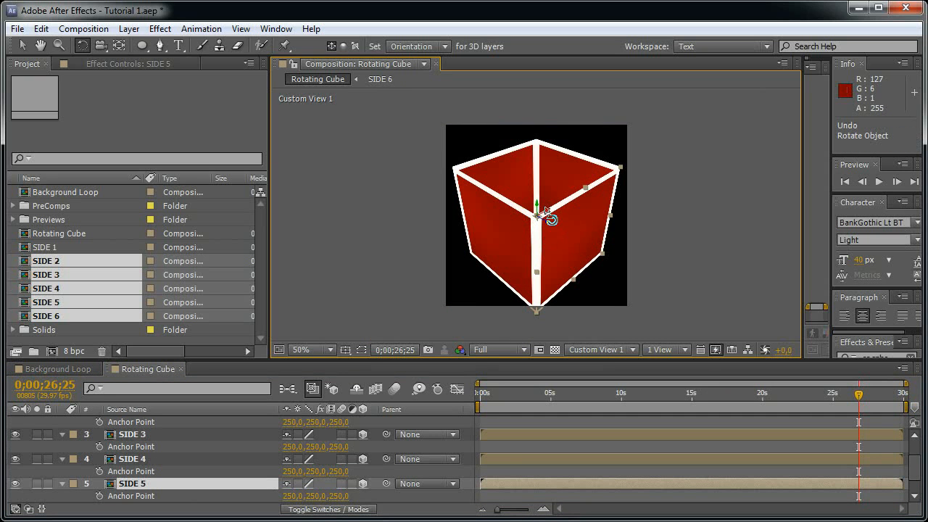
drag(538, 207, 530, 184)
scroll(164, 485, down, 2)
click(169, 483)
drag(544, 211, 556, 240)
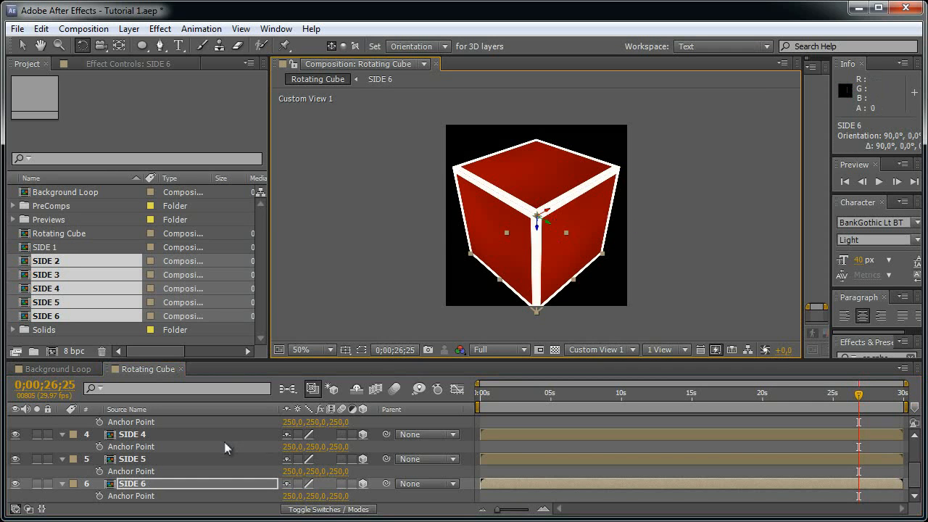
- Set the blending mode of all six side layers to Alpha Add
key(ctrl+a)
scroll(311, 434, up, 3)
key(F4)
click(297, 423)
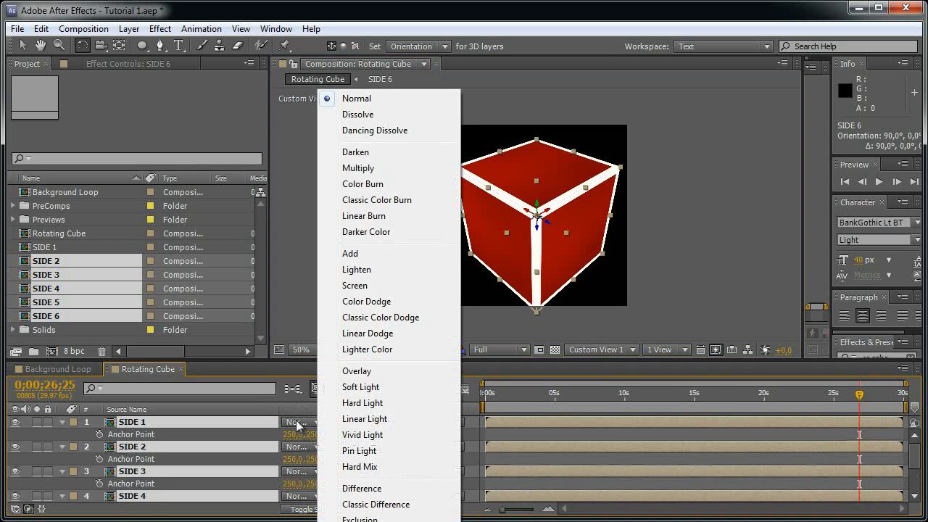
click(476, 432)
scroll(607, 206, up, 3)
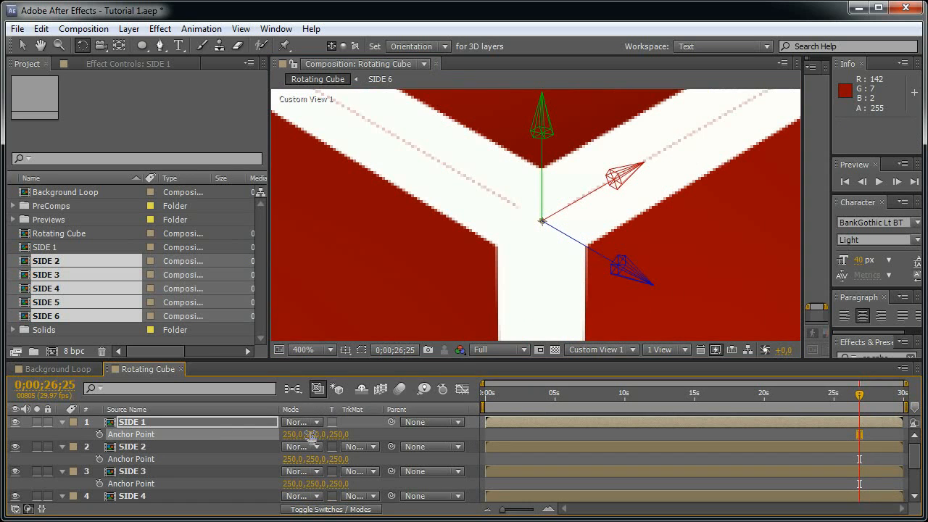
click(217, 422)
key(ctrl+a)
click(307, 424)
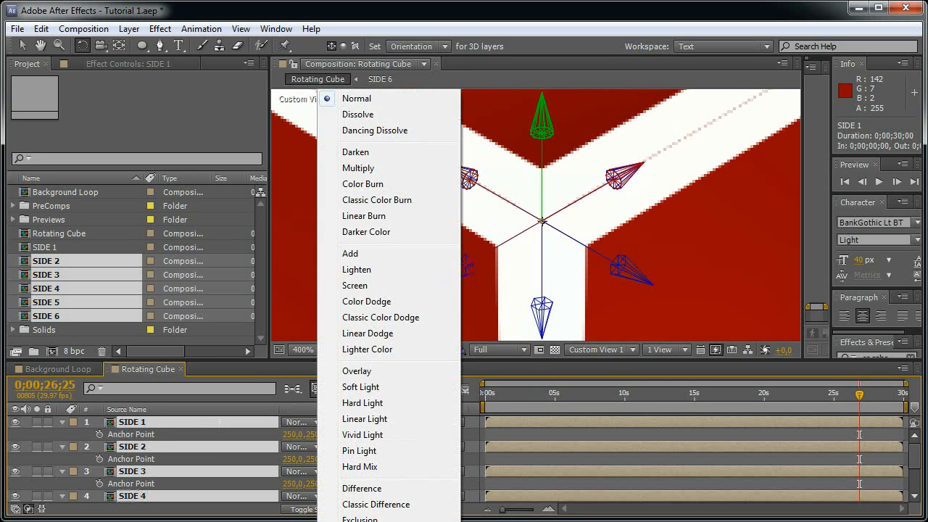
click(377, 521)
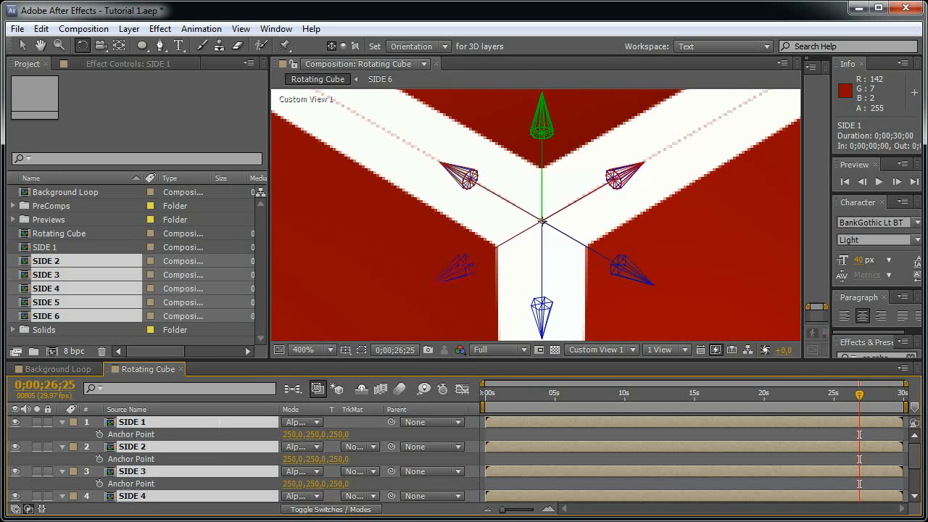
click(456, 435)
scroll(534, 283, down, 4)
- Move the current time to 0;00;05;00 and collapse the properties of all six side layers
drag(517, 392, 555, 394)
click(36, 425)
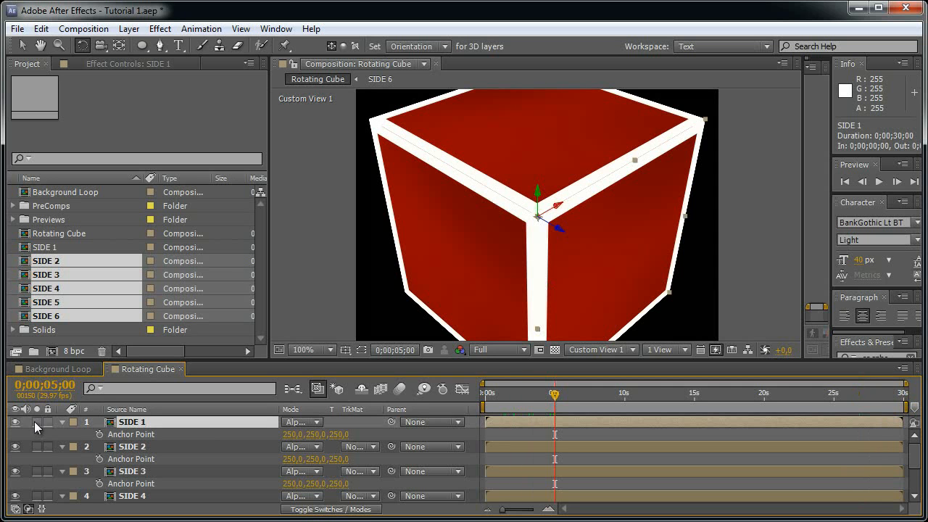
key(ctrl+a)
click(61, 422)
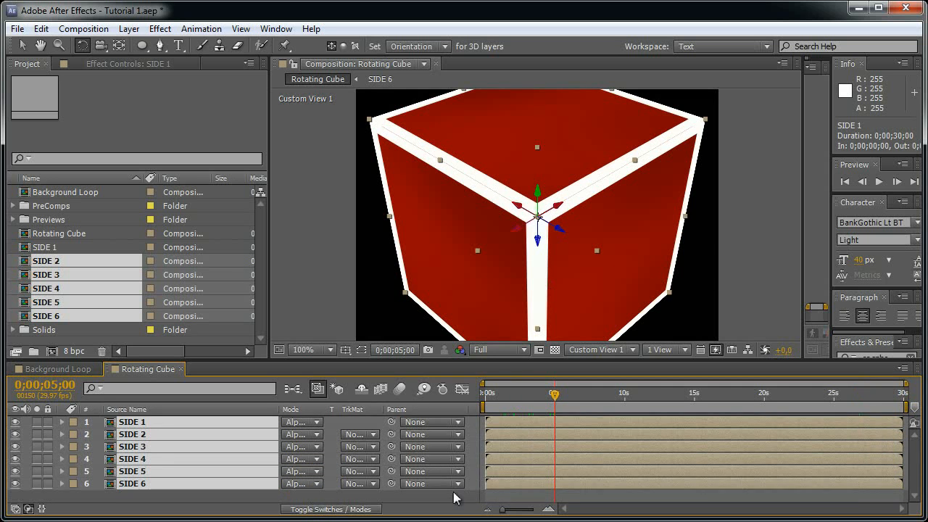
- Add a null object named BOX NULL to Rotating Cube and make it 3D
key(ctrl+alt+shift+y)
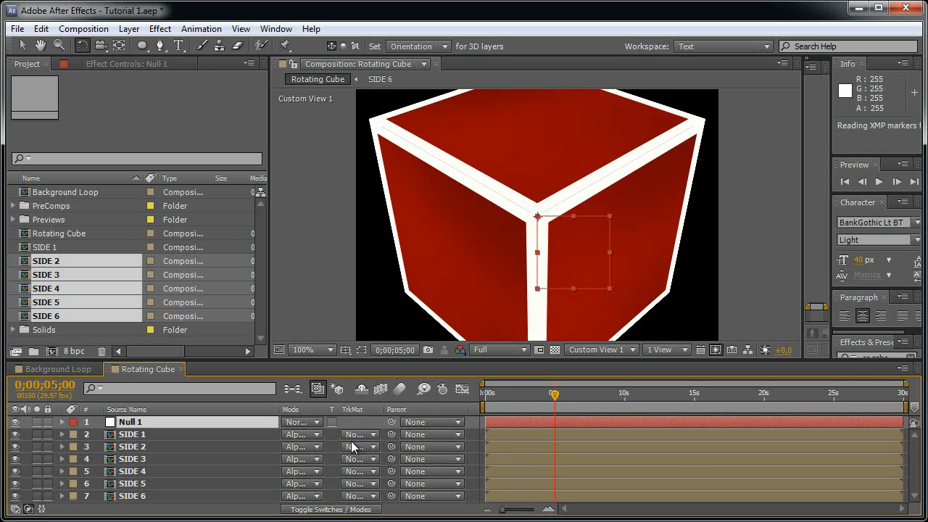
key(ctrl+shift+y)
text(BOX NULL)
key(Return)
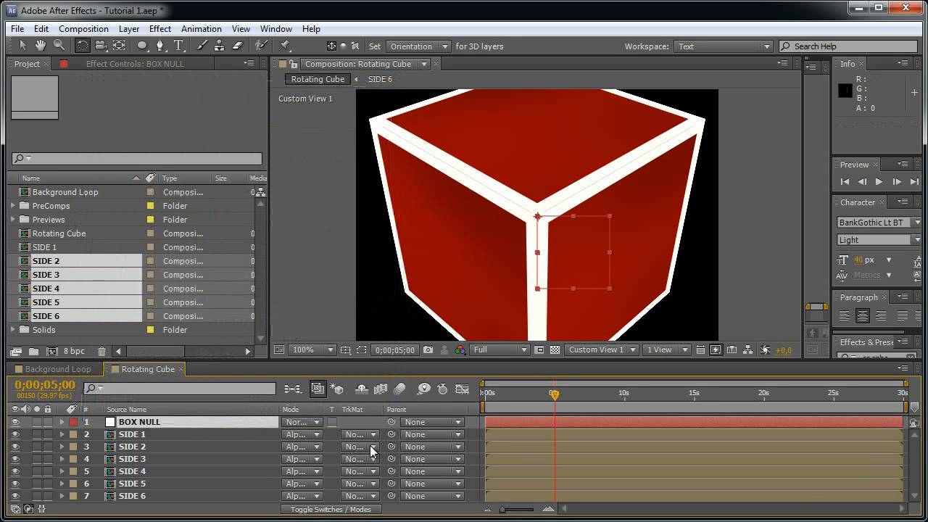
key(F4)
click(362, 422)
- Parent the SIDE 1 to SIDE 6 layers to BOX NULL
click(168, 435)
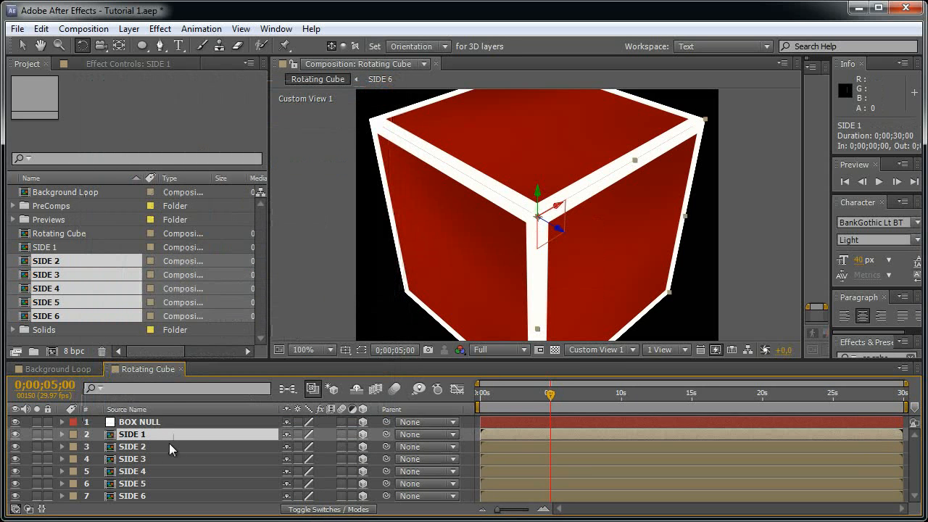
shift+click(157, 496)
drag(385, 496, 206, 423)
click(472, 432)
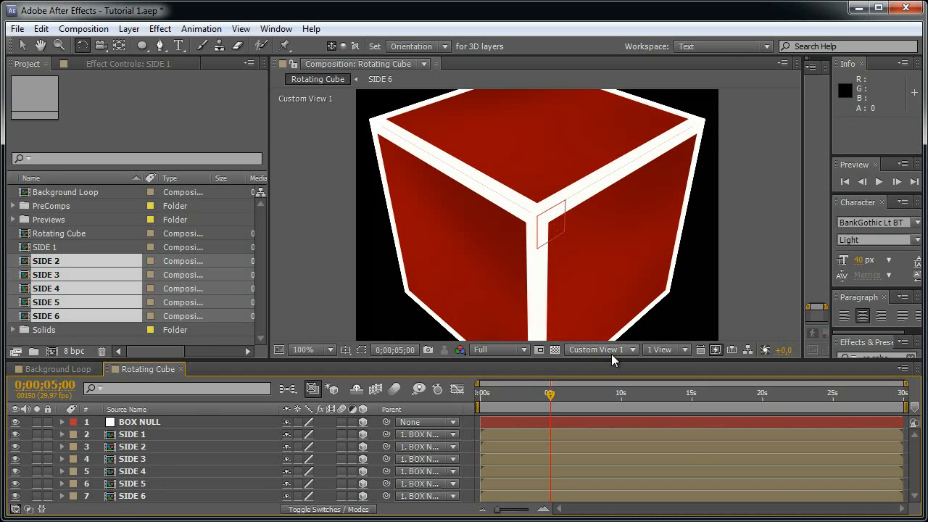
- Switch the viewer to Active Camera and create a two-node camera with the 35mm preset
click(611, 353)
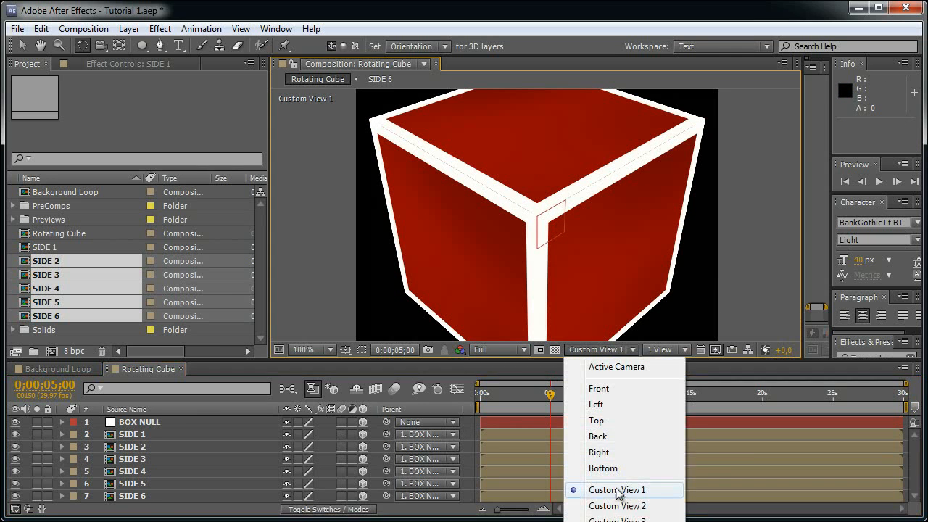
click(611, 367)
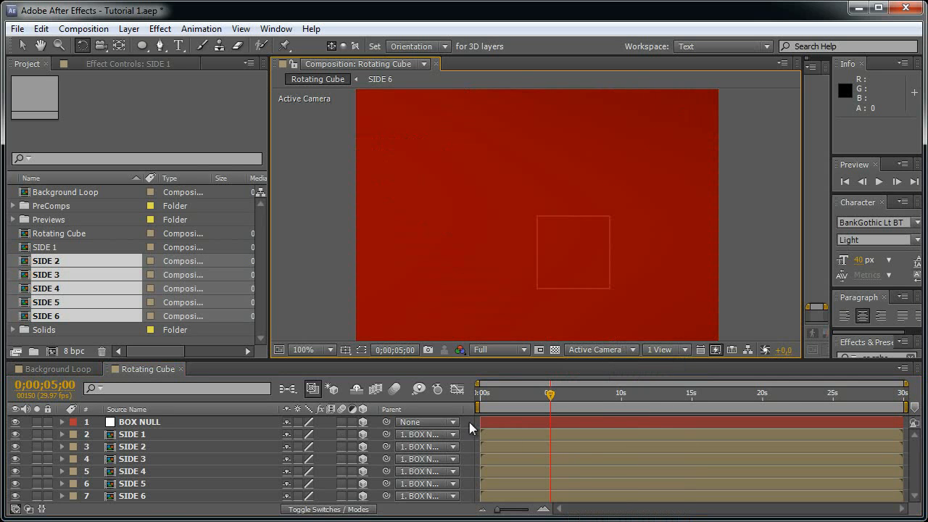
click(129, 29)
mouse_move(147, 46)
click(435, 92)
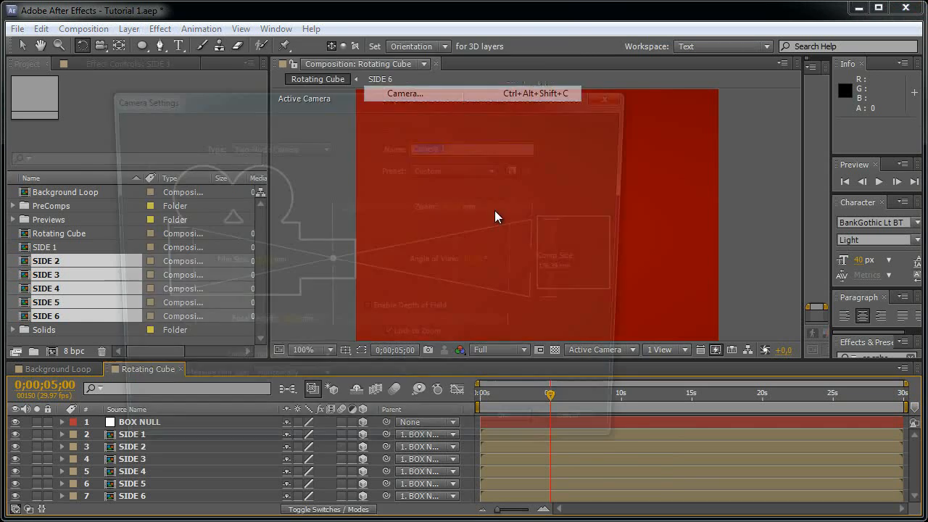
click(458, 169)
click(450, 272)
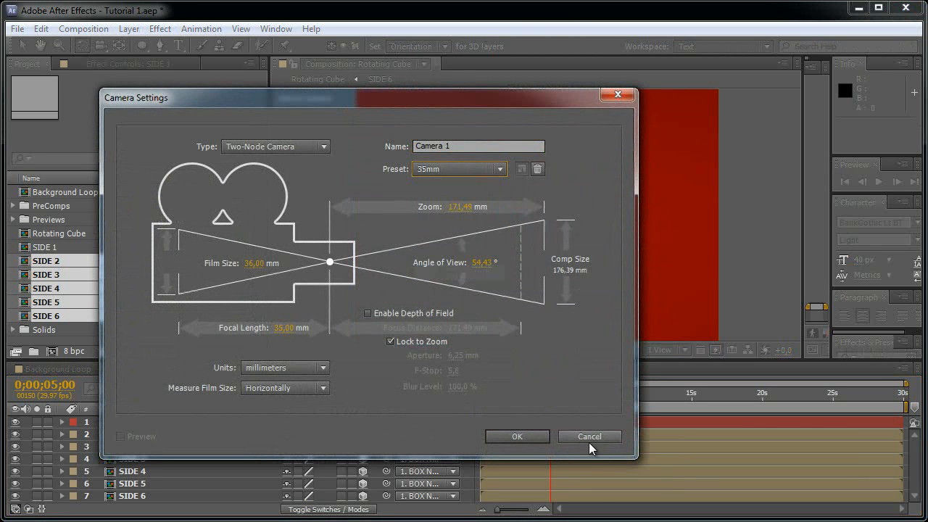
click(530, 436)
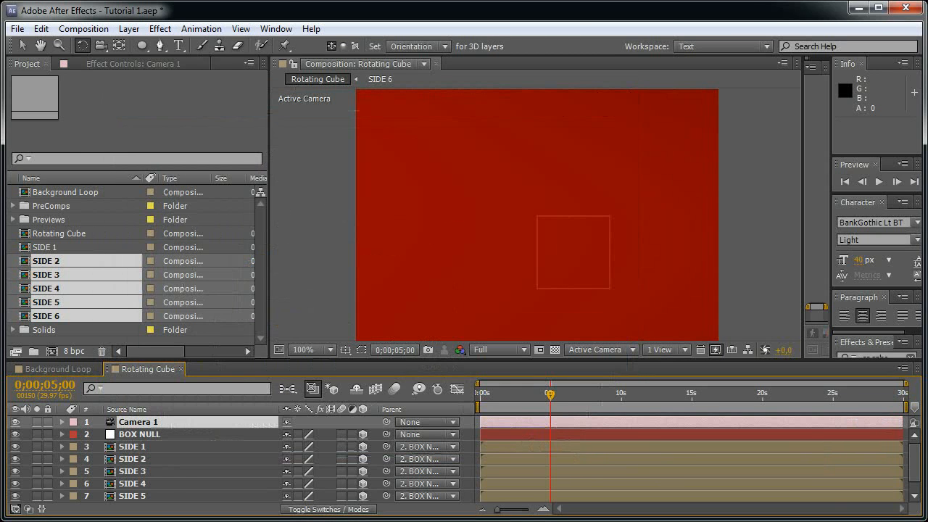
click(474, 424)
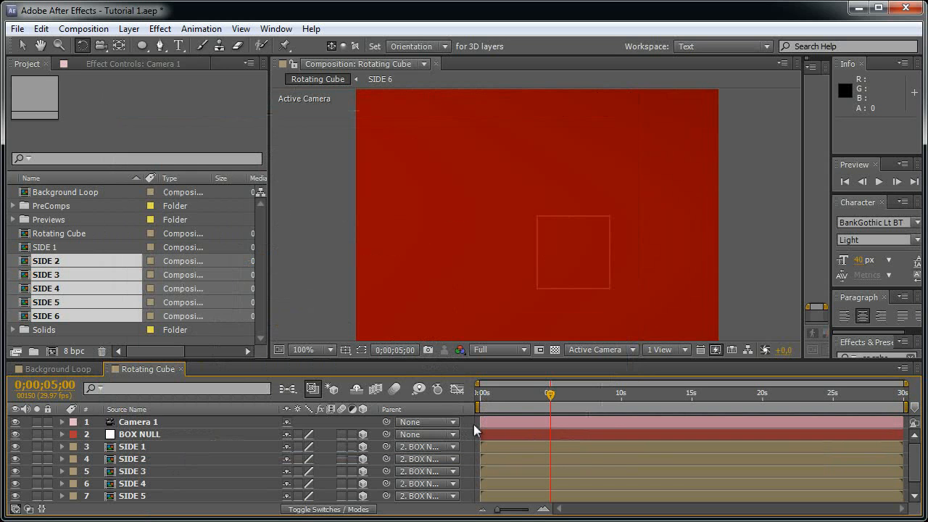
- Add a 3D null object named Camera Null and parent Camera 1 to it
key(ctrl+alt+shift+y)
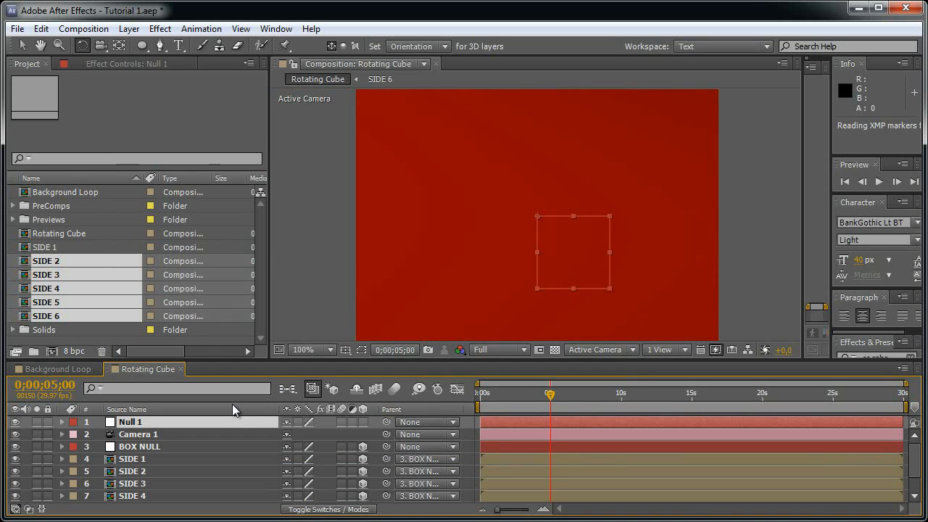
key(ctrl+shift+y)
text(Ca)
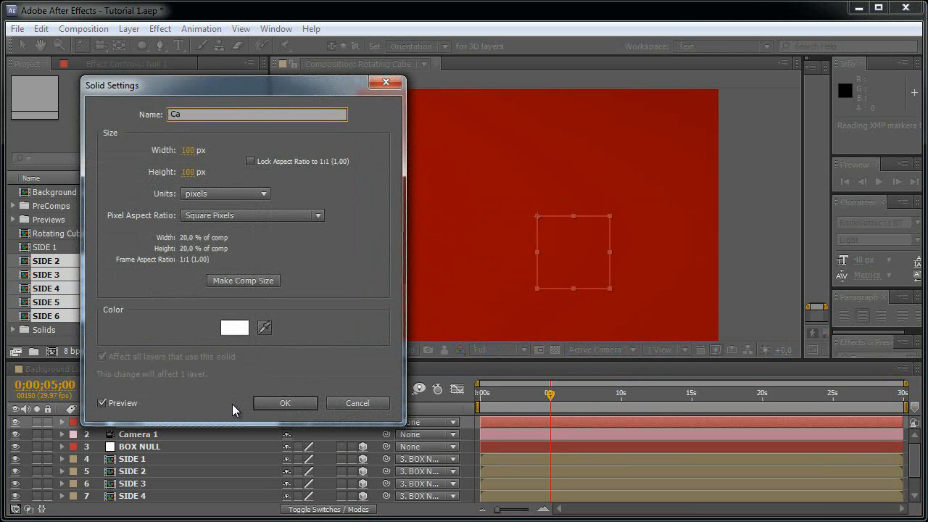
text(mera Null)
key(Return)
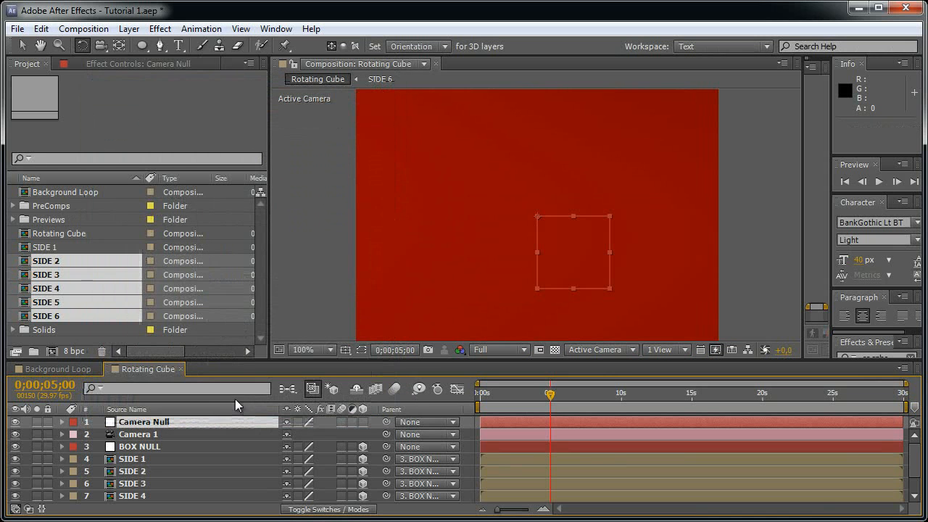
click(362, 422)
drag(385, 435, 232, 421)
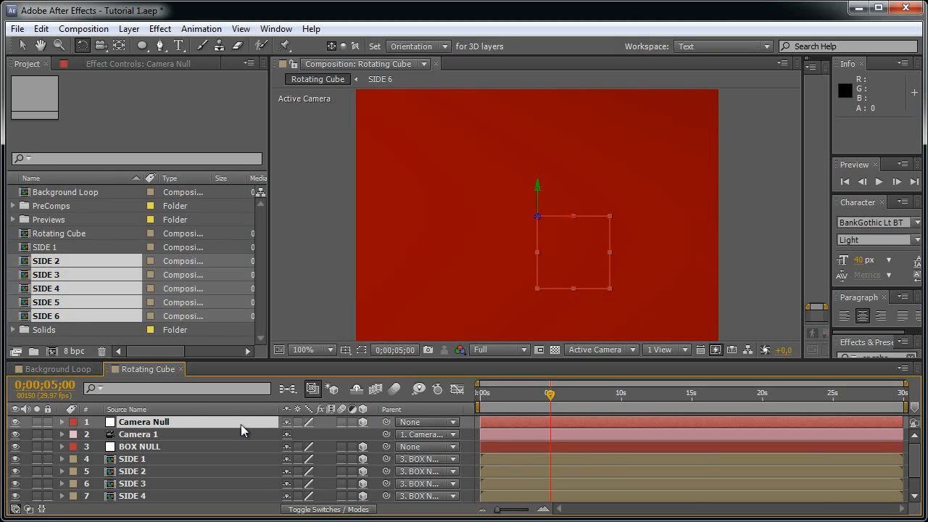
- Set the Z position of Camera Null to -110
key(p)
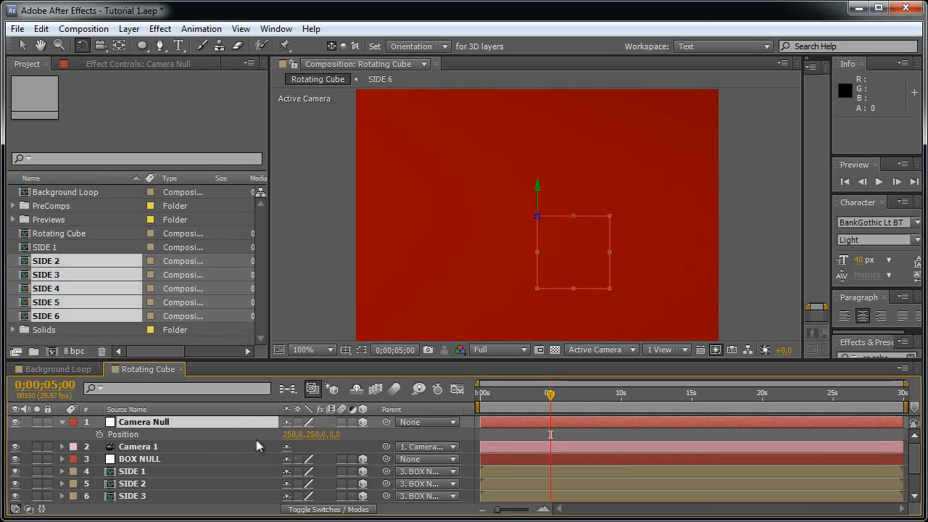
click(337, 435)
text(-100)
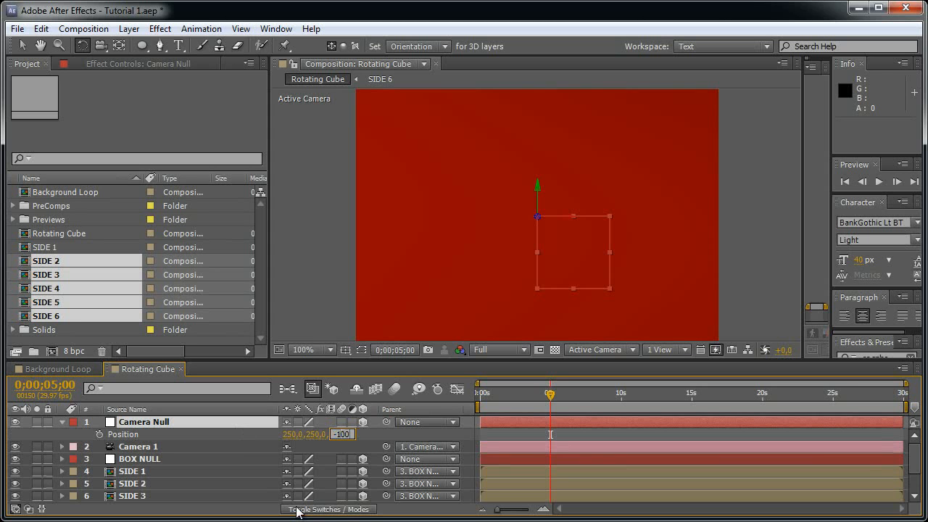
key(Return)
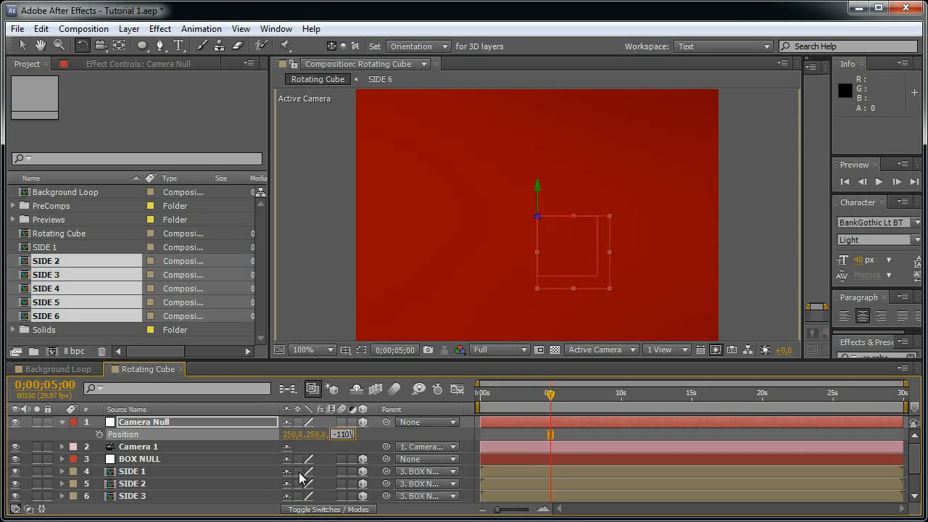
click(406, 433)
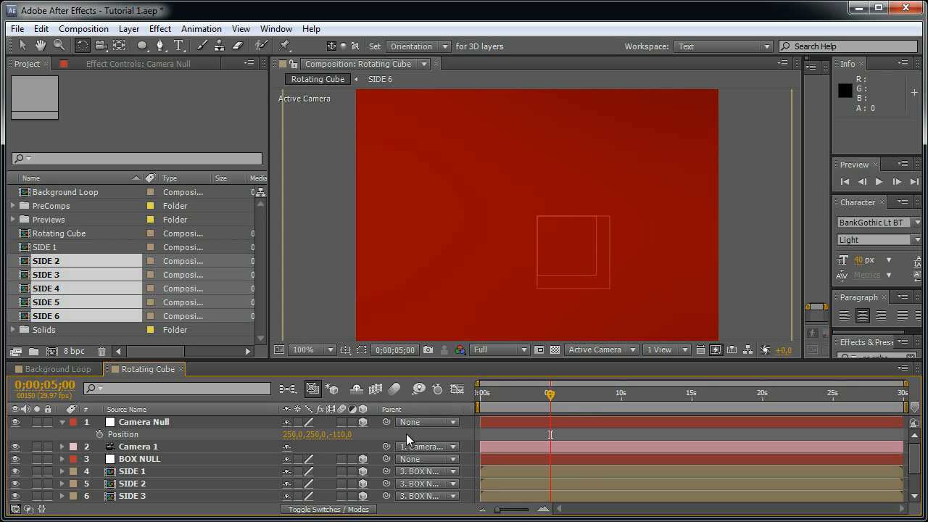
scroll(484, 216, down, 4)
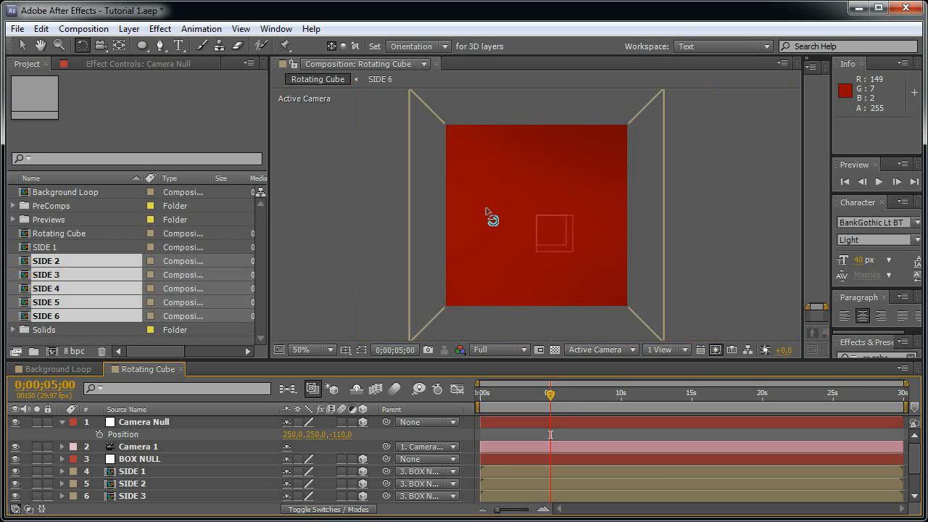
scroll(491, 219, up, 2)
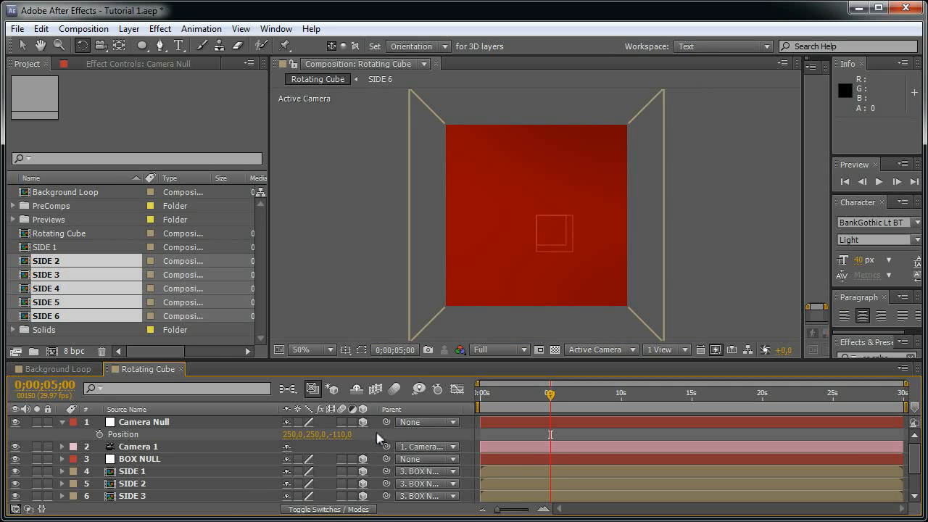
- Set the Z position of BOX NULL to 250 to push the cube away from the camera
click(168, 458)
key(p)
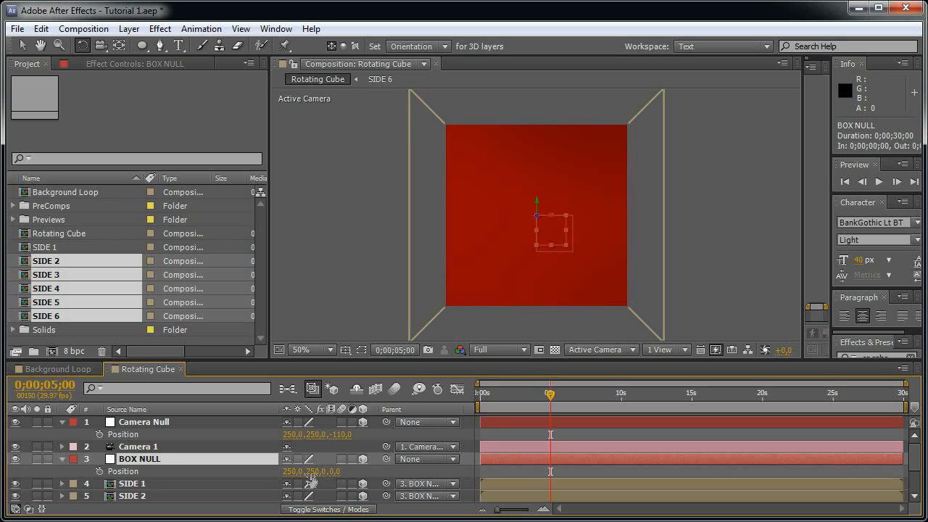
drag(335, 471, 428, 472)
click(339, 471)
text(250)
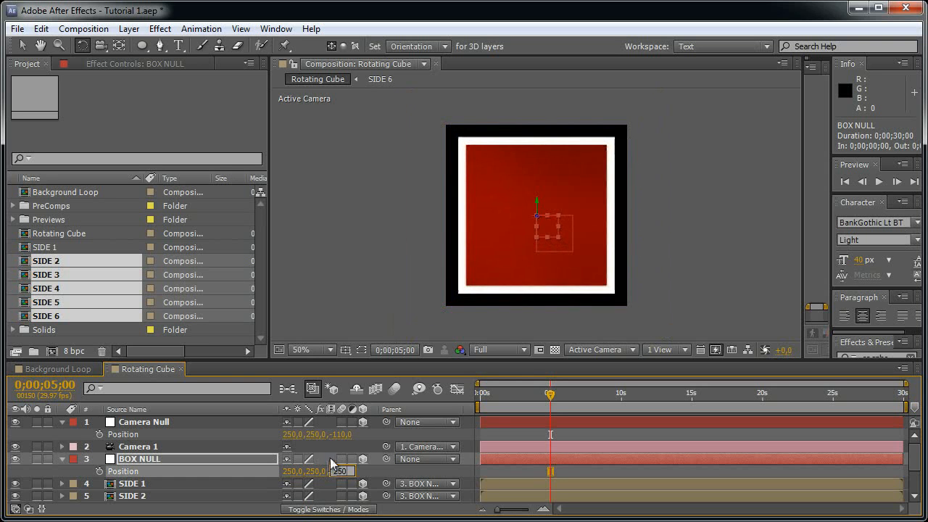
key(Return)
- Turn the cube by setting the Y Rotation of BOX NULL to about 127°
click(222, 457)
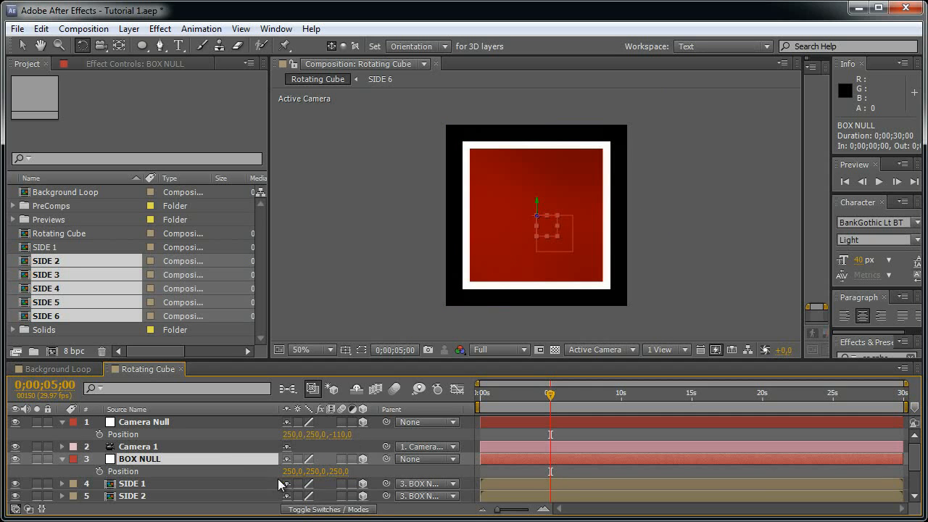
key(r)
drag(303, 495, 389, 487)
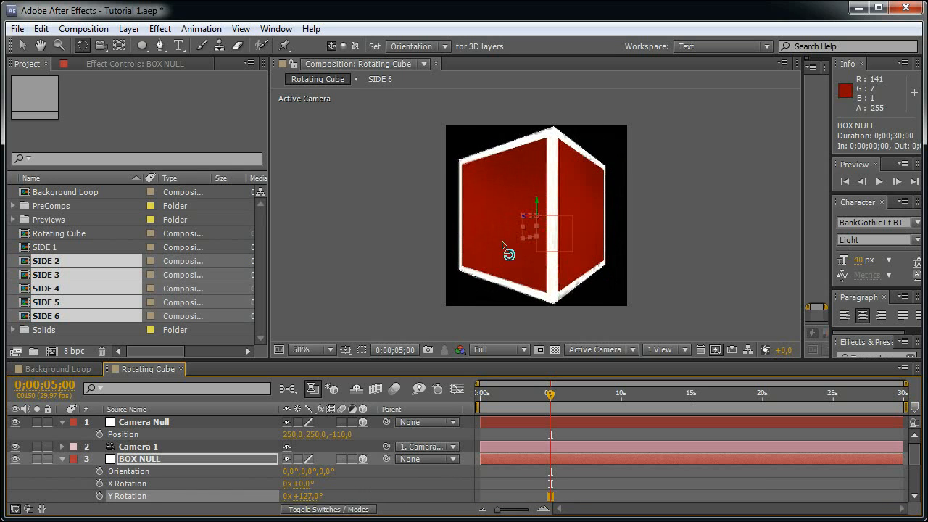
scroll(598, 131, up, 1)
scroll(598, 130, down, 2)
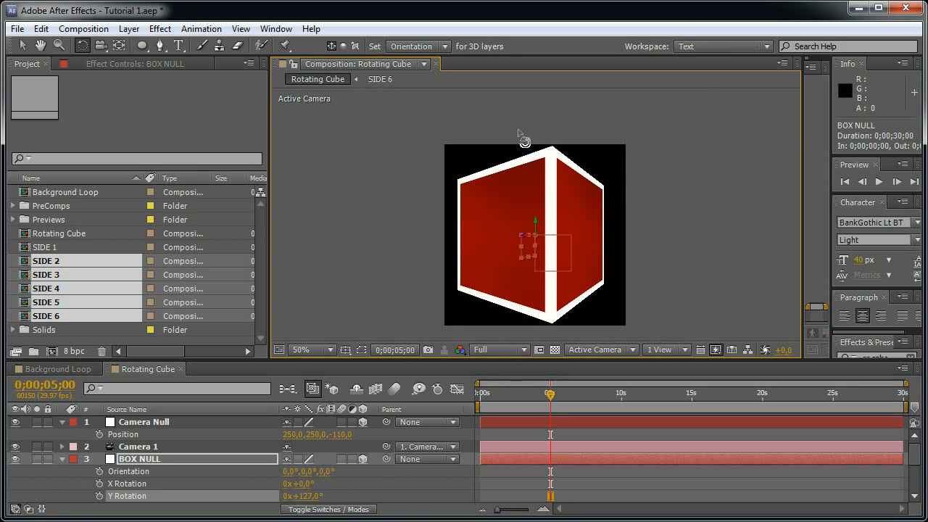
- Reset the Y Rotation of BOX NULL to 0° so the front face points at the camera
drag(304, 496, 384, 492)
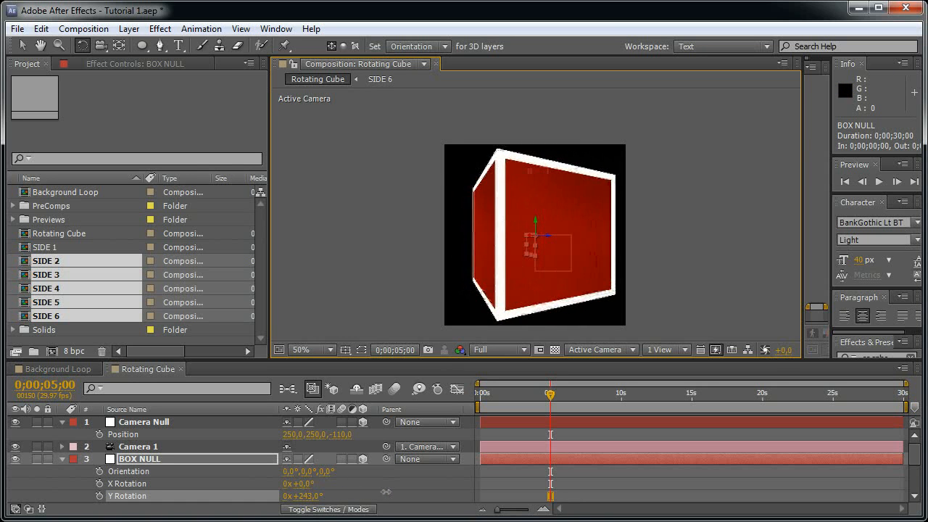
click(301, 495)
text(0)
key(Return)
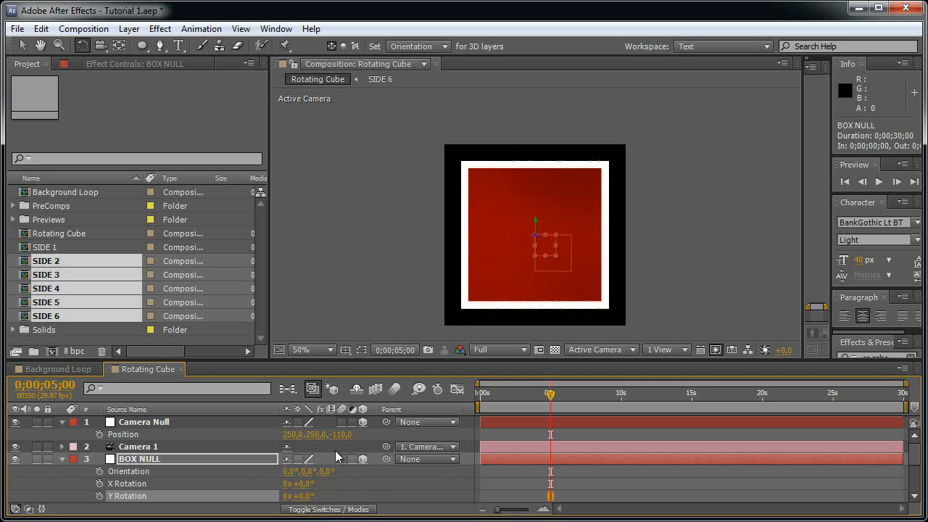
click(405, 483)
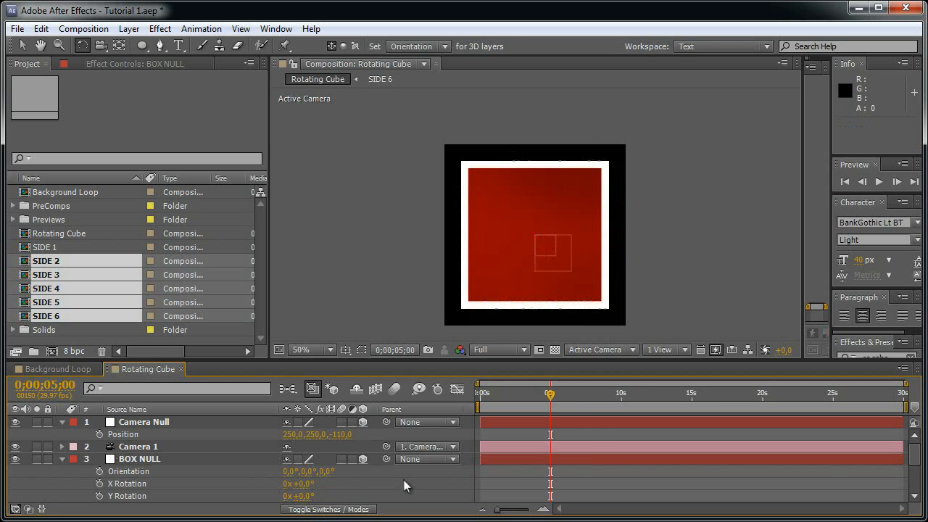
- Add an Ambient light with 25% intensity to the Rotating Cube composition
key(ctrl+alt+shift+l)
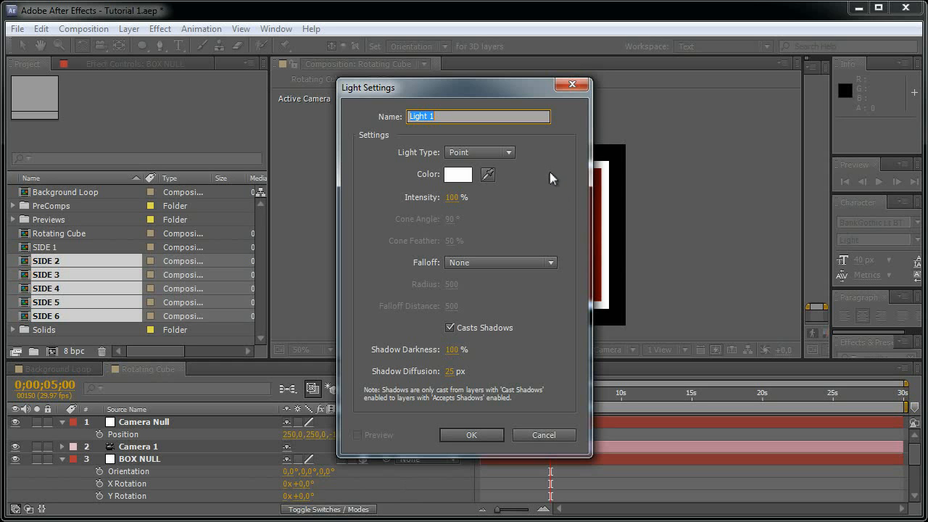
click(492, 153)
click(485, 217)
key(Tab)
text(2)
key(Return)
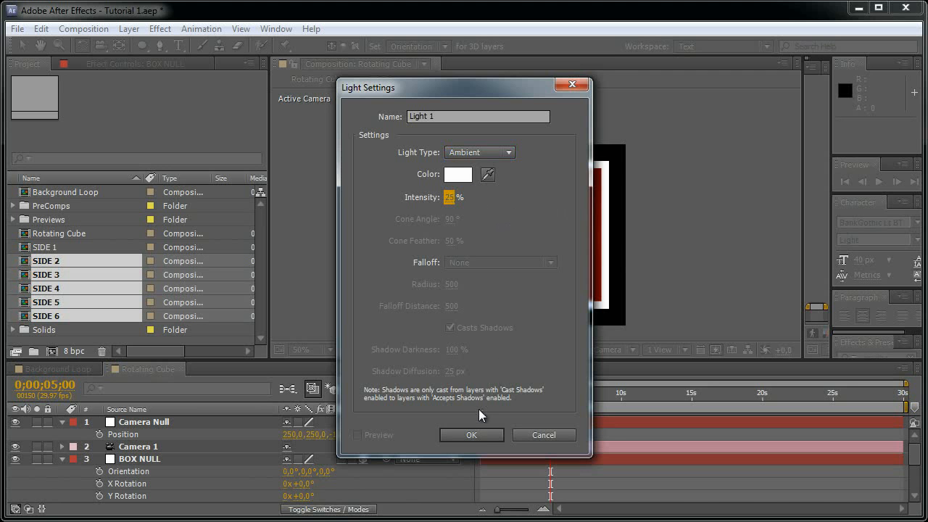
click(479, 433)
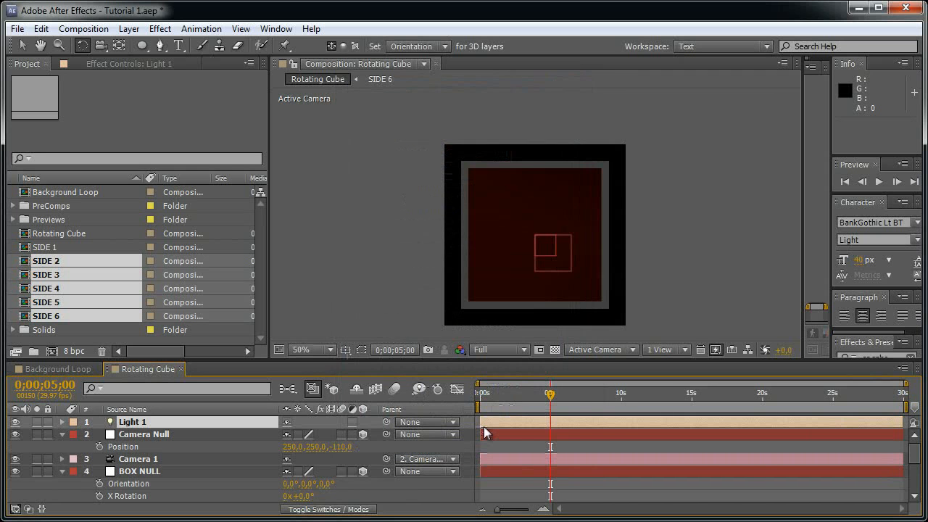
- Rename the new light as Ambient
double_click(248, 420)
text(Ambie)
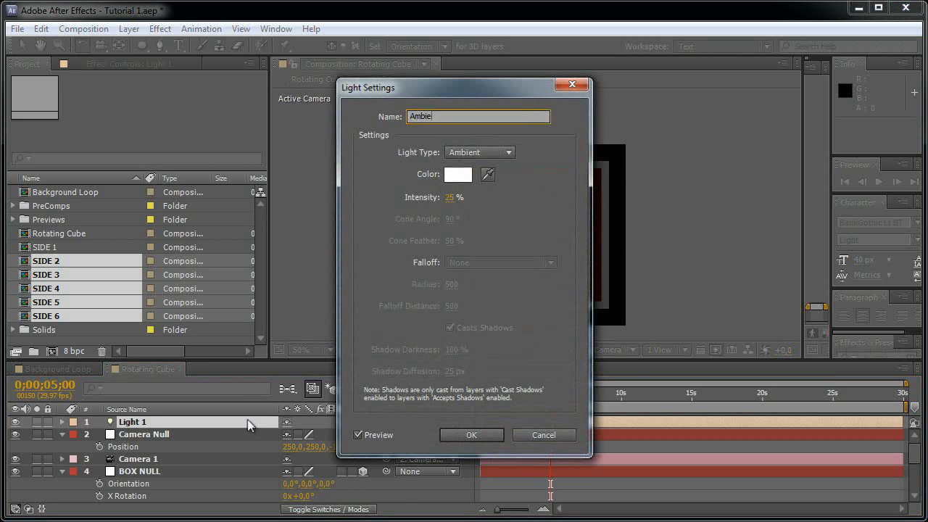
key(Return)
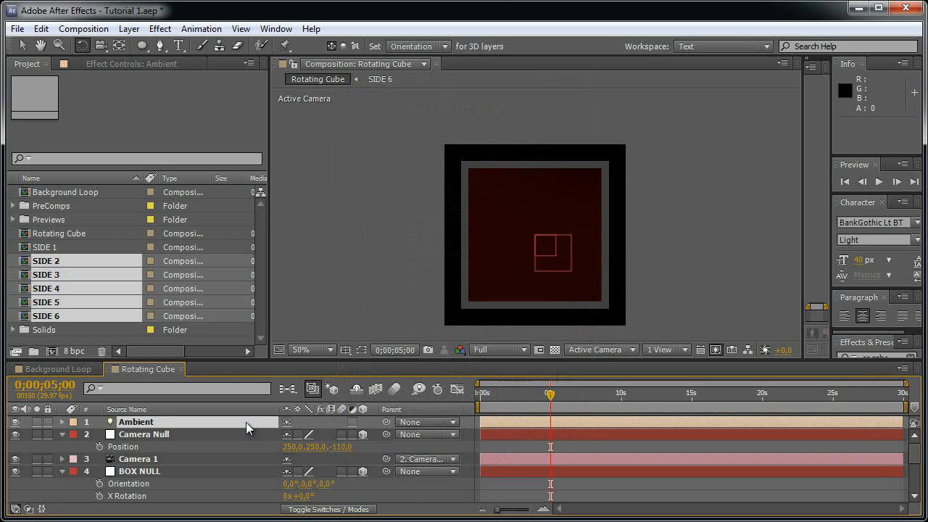
- Duplicate the Ambient light and name the copy Point
key(ctrl+d)
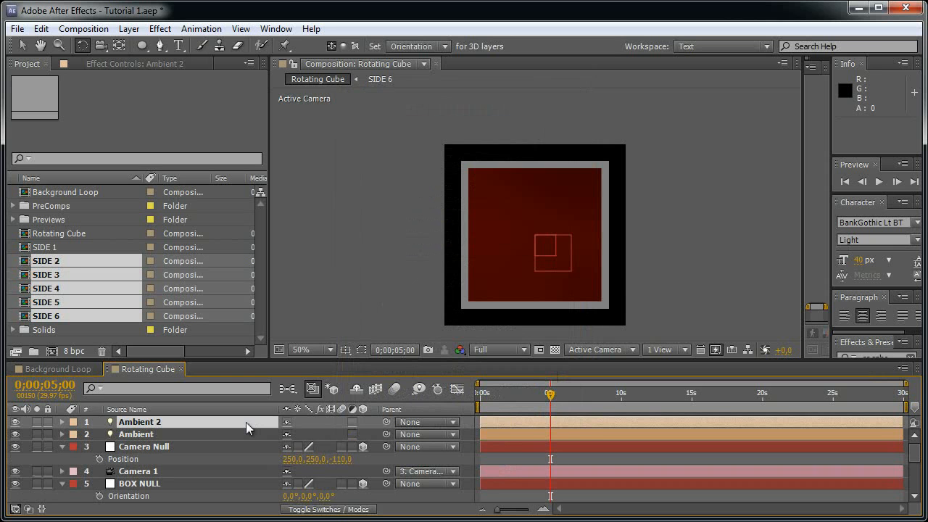
double_click(246, 422)
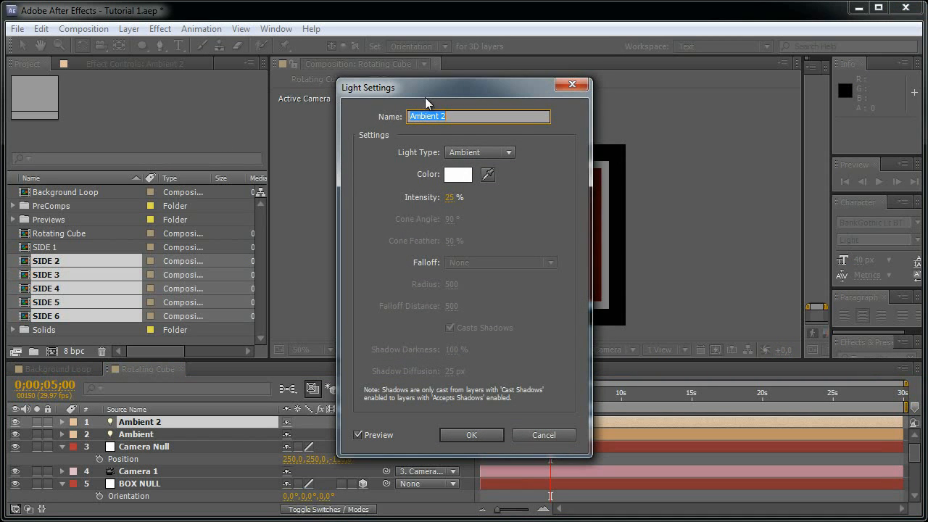
drag(442, 96, 421, 96)
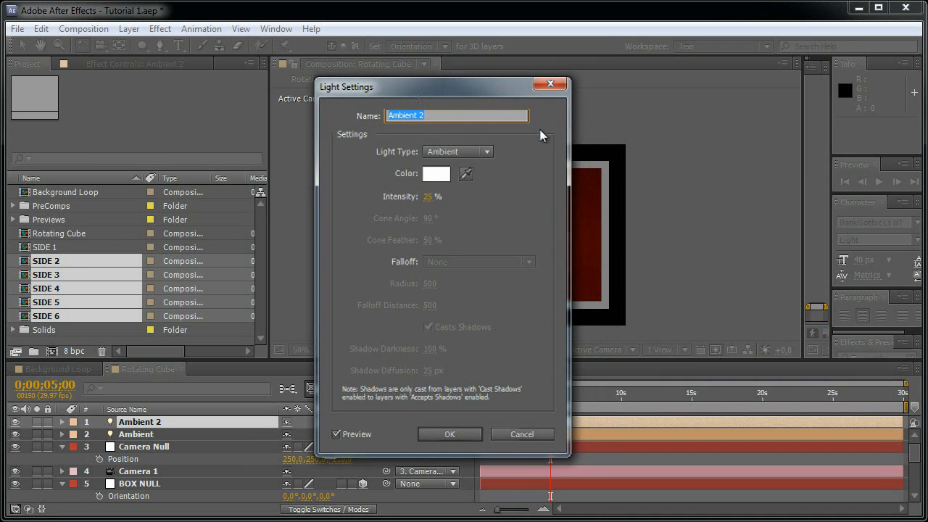
text(Sp)
key(BackSpace)
key(BackSpace)
text(Point)
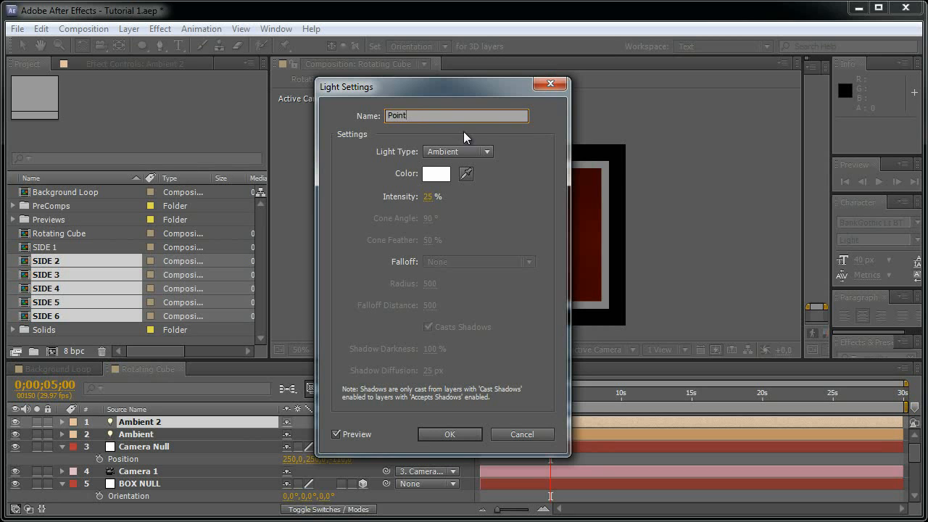
- Make the copied light a Point light with 100% intensity, no falloff and Casts Shadows off
click(421, 150)
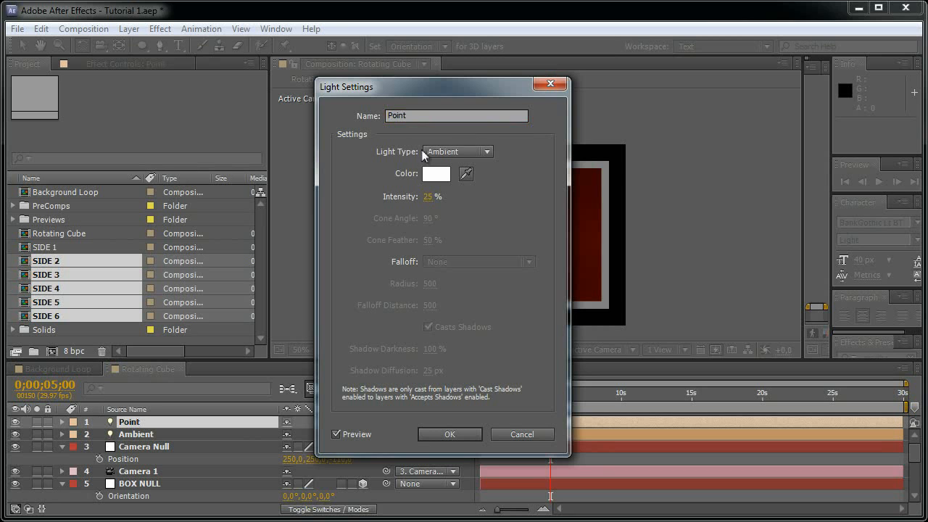
click(458, 152)
click(459, 203)
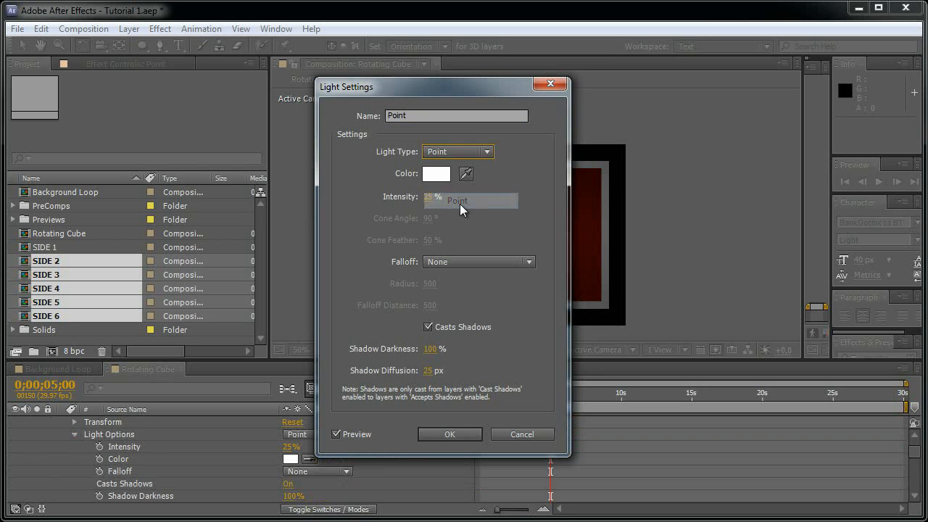
click(432, 197)
text(100)
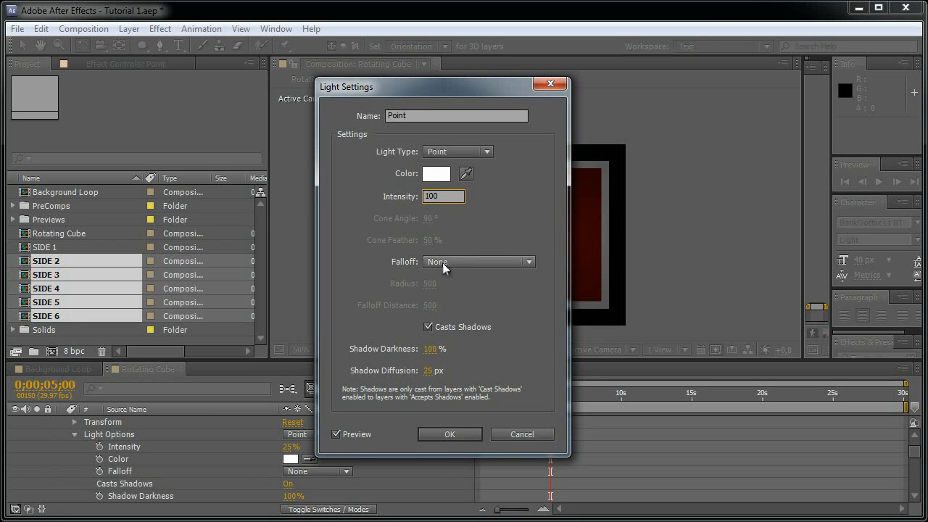
click(467, 266)
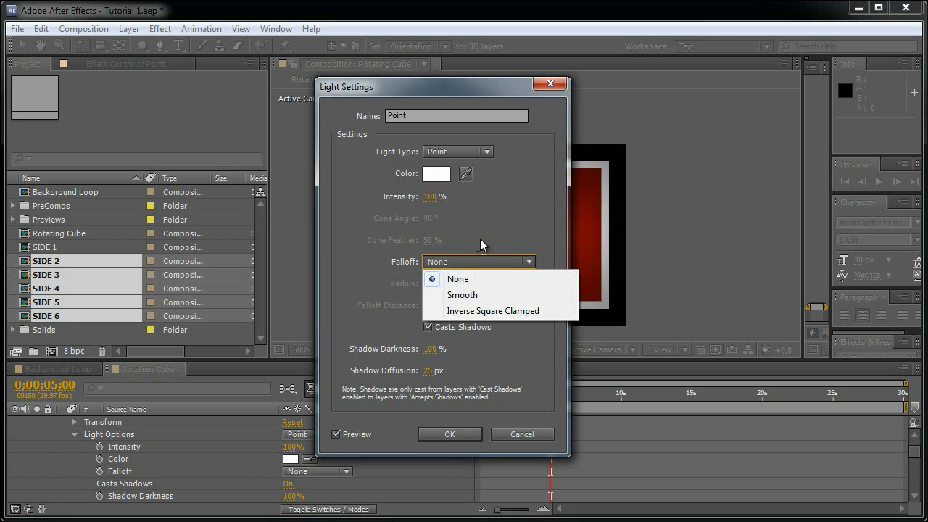
click(464, 276)
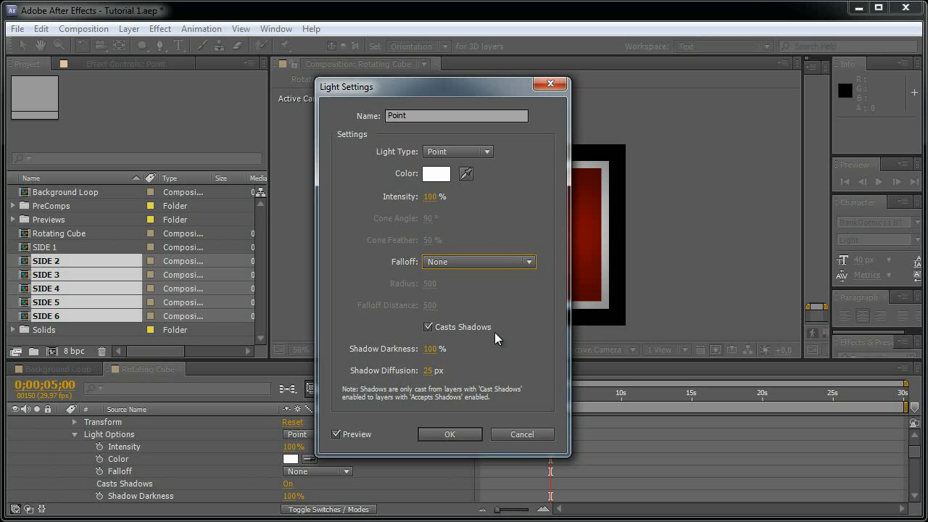
click(464, 332)
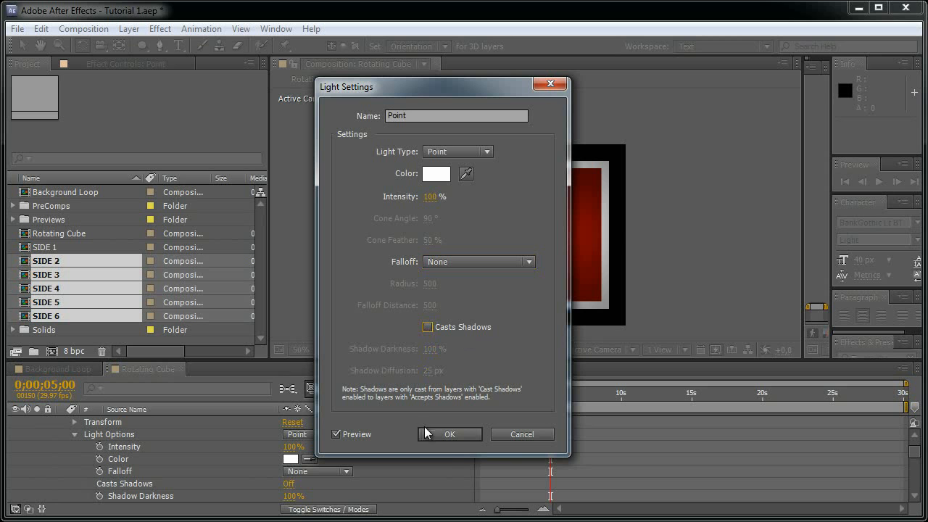
click(451, 439)
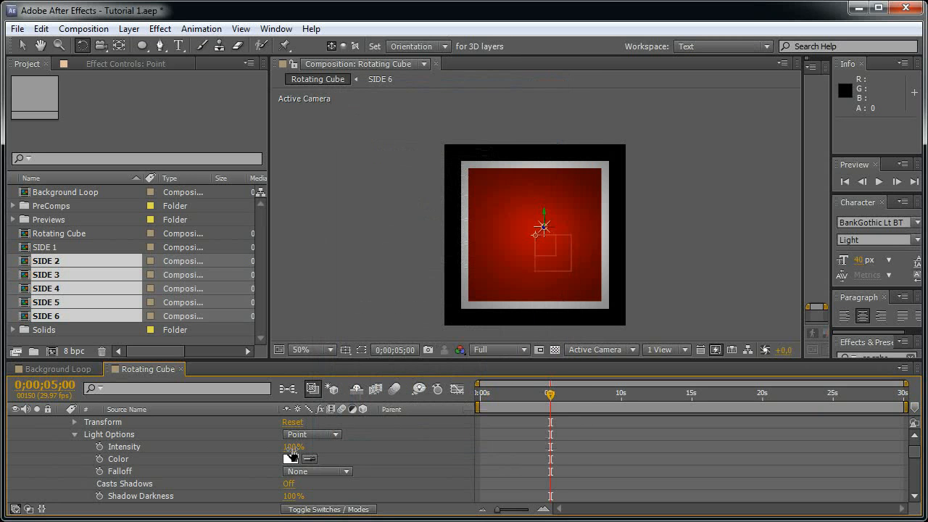
- Set the Point light's Y position to 35 and its Z position to -310
scroll(129, 451, up, 1)
key(p)
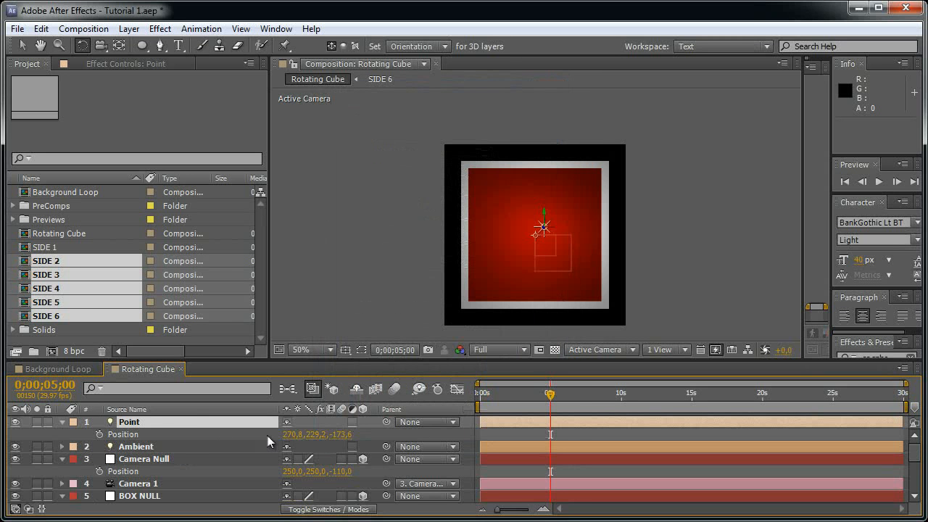
click(312, 435)
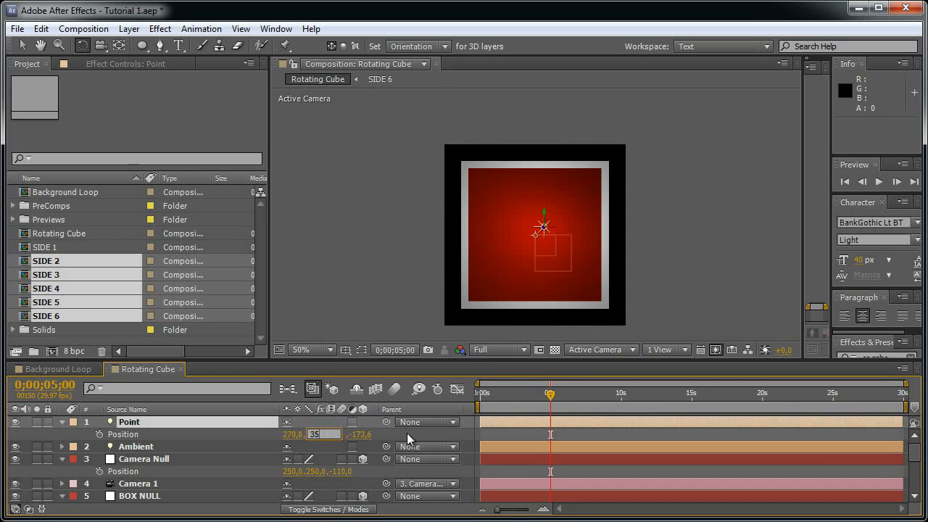
text(35)
key(Return)
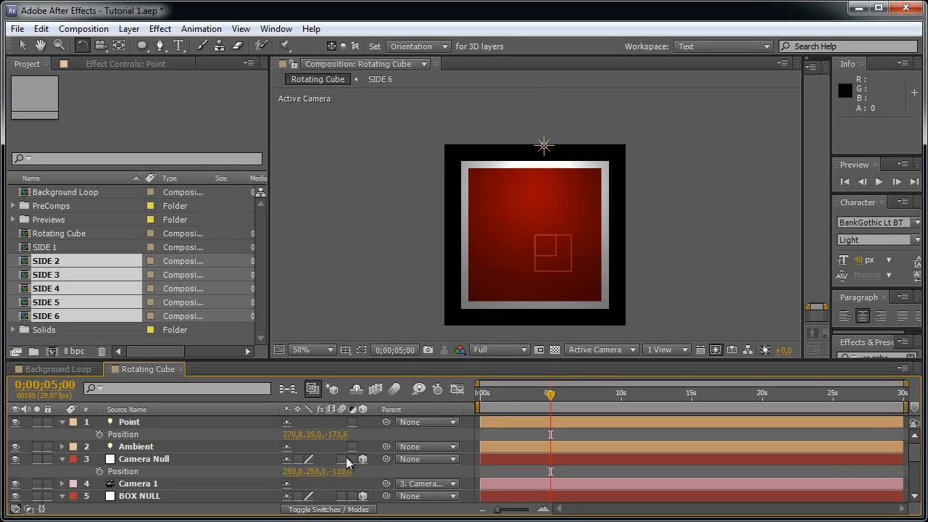
click(347, 435)
text(-310)
key(Return)
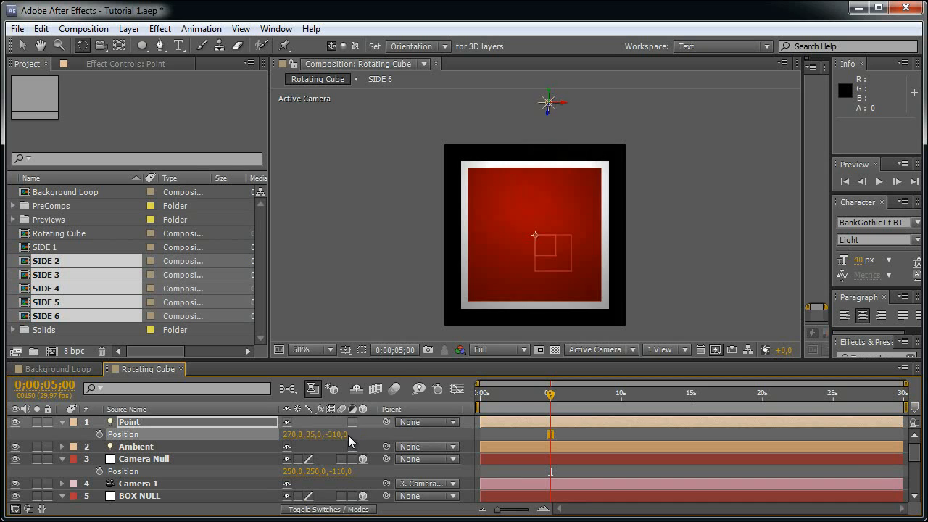
- Return the current time to 0;00;00;00 and collapse the properties of BOX NULL
drag(564, 394, 453, 406)
click(173, 498)
key(r)
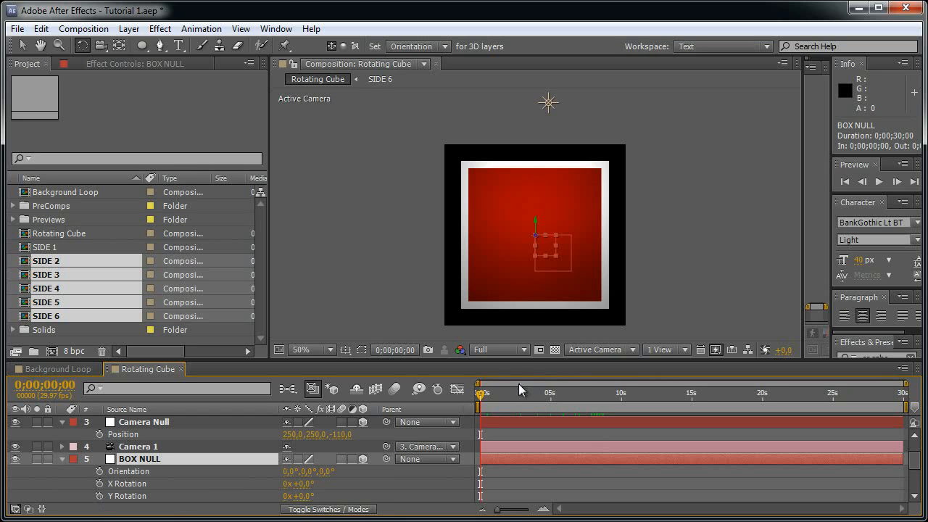
click(63, 459)
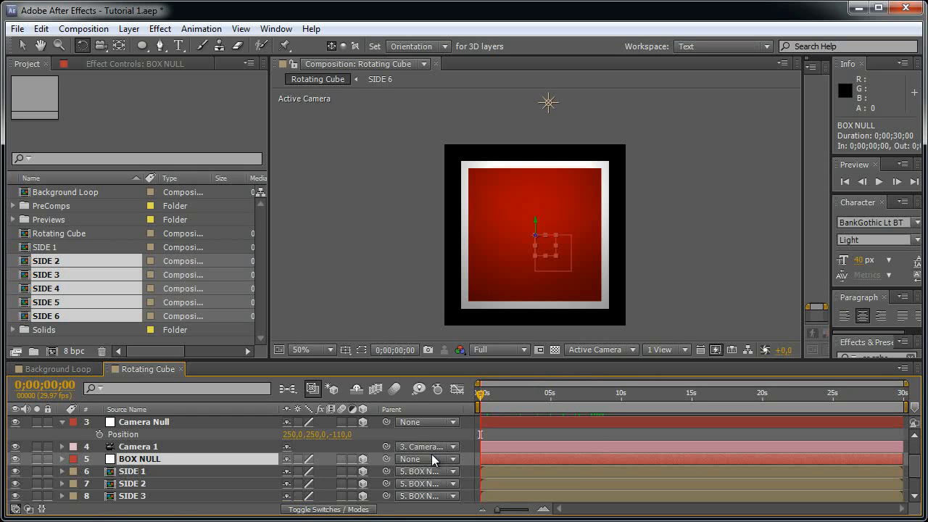
click(459, 432)
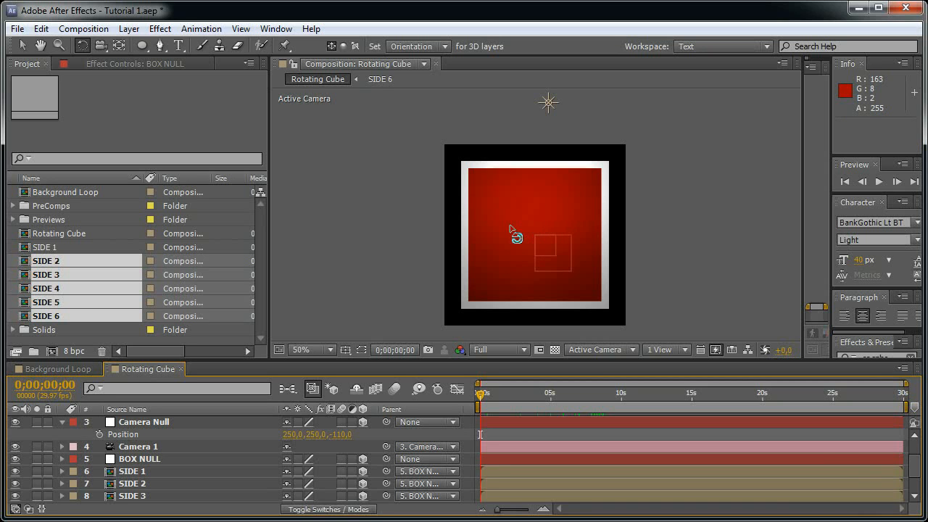
- Import logo_aetuts.png and logo-envato-transparent.png into the project and widen the Name column to fit their names
click(206, 208)
click(211, 342)
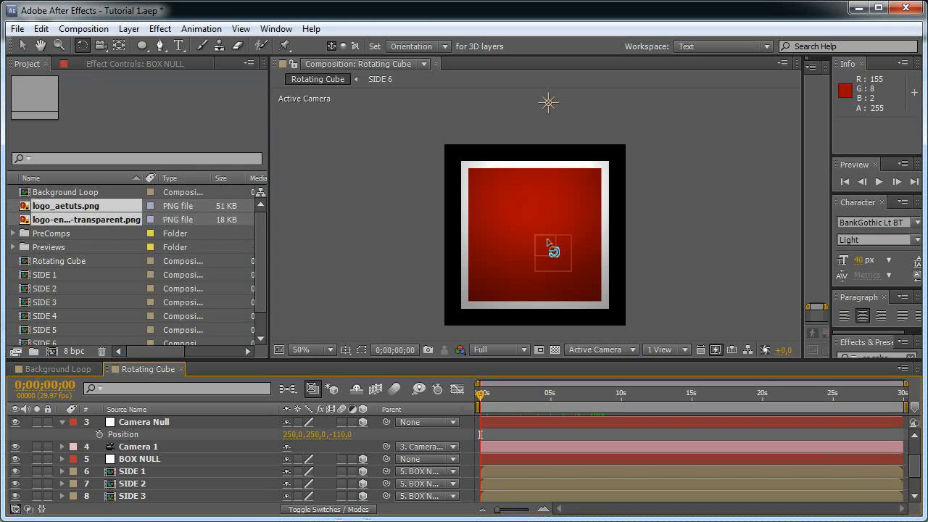
click(85, 233)
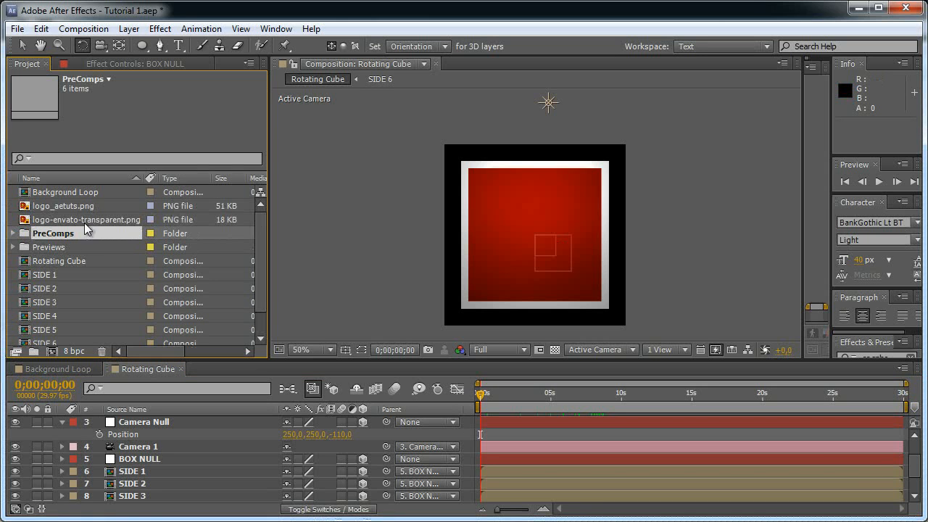
drag(142, 178, 165, 178)
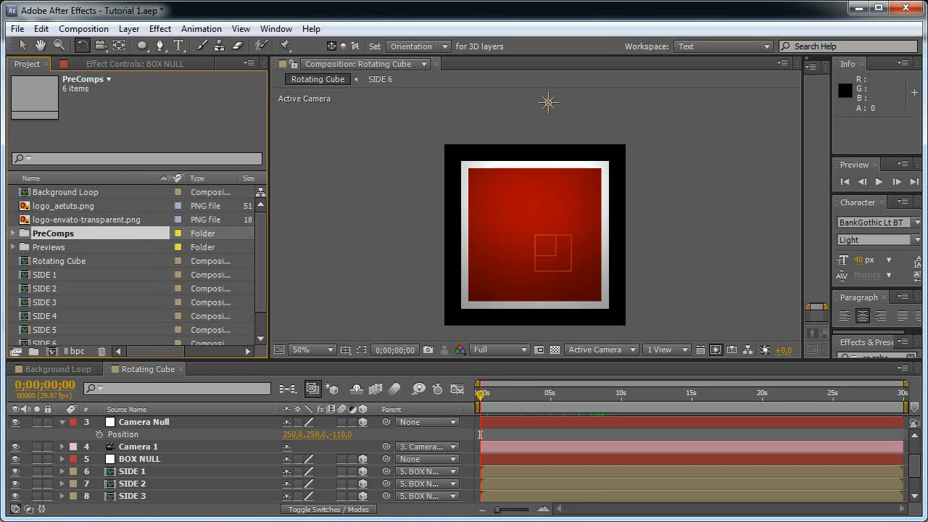
click(112, 223)
click(94, 206)
click(95, 219)
click(95, 206)
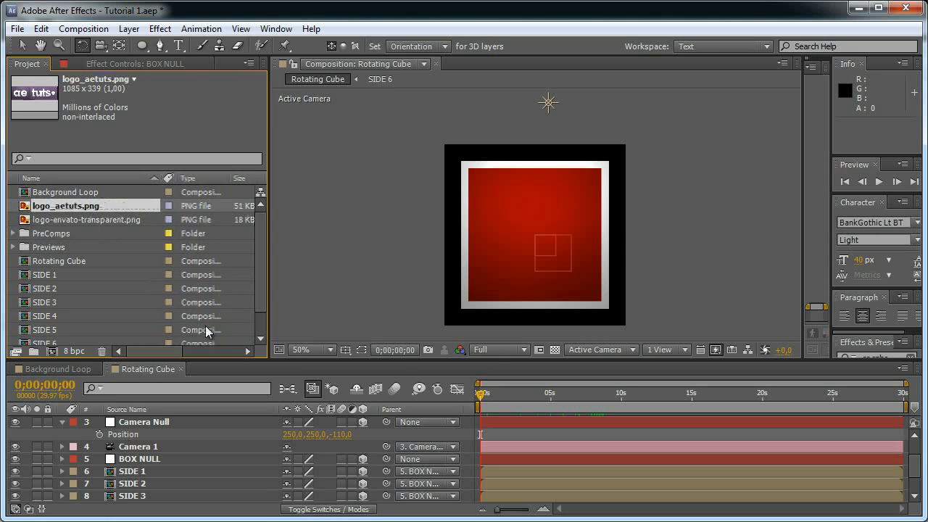
- Open the SIDE 1 composition, add logo_aetuts.png as its top layer and scale it to 37%
click(62, 421)
click(171, 458)
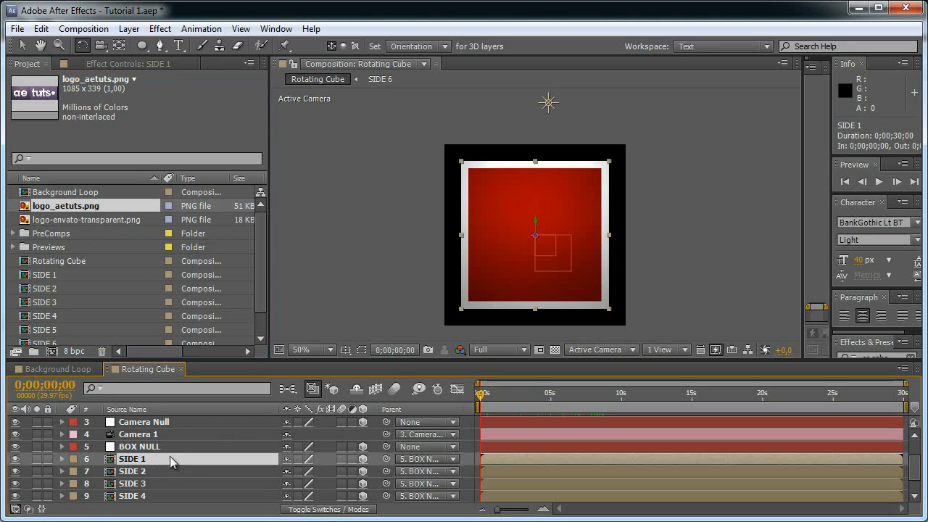
double_click(171, 458)
drag(66, 204, 224, 420)
key(s)
drag(308, 434, 276, 434)
key(Return)
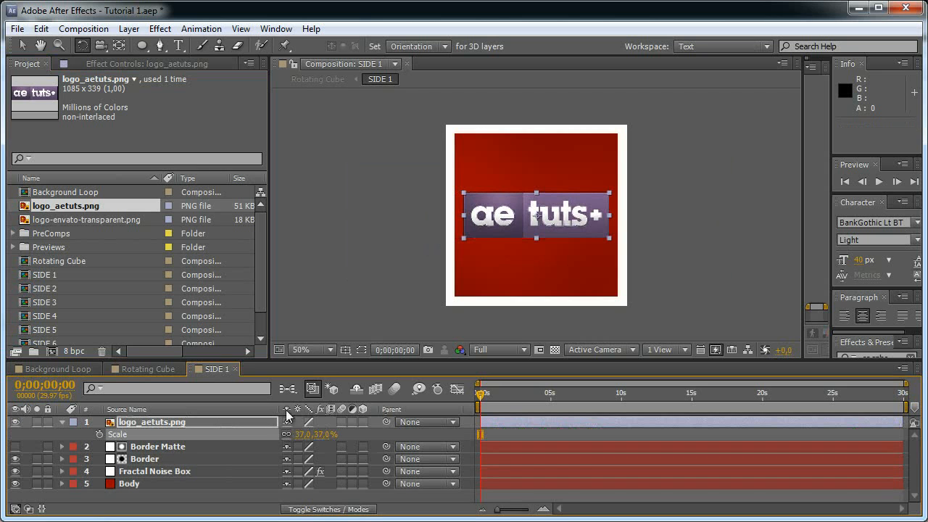
- Open the SIDE 2 composition, add logo-envato-transparent.png as its top layer and scale it to 83%
double_click(58, 288)
drag(88, 219, 217, 420)
key(s)
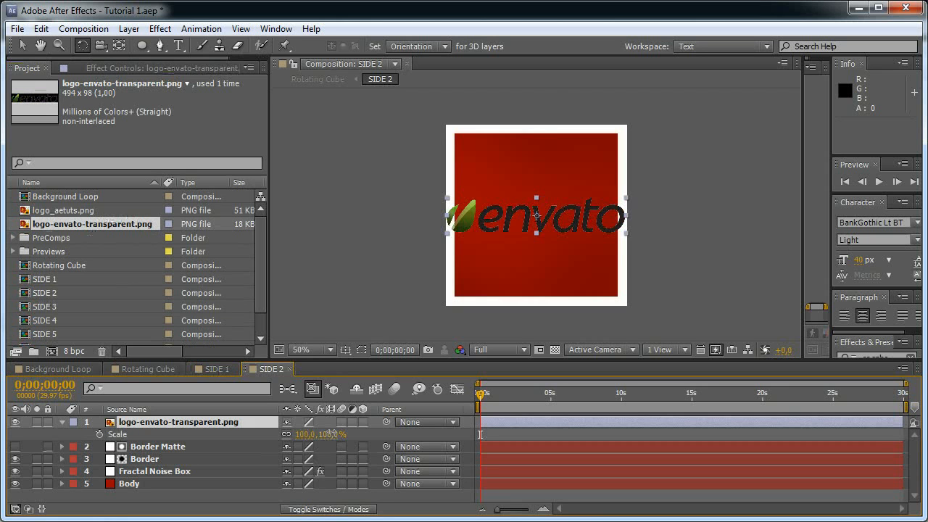
drag(327, 434, 314, 435)
scroll(559, 257, up, 3)
scroll(564, 254, down, 2)
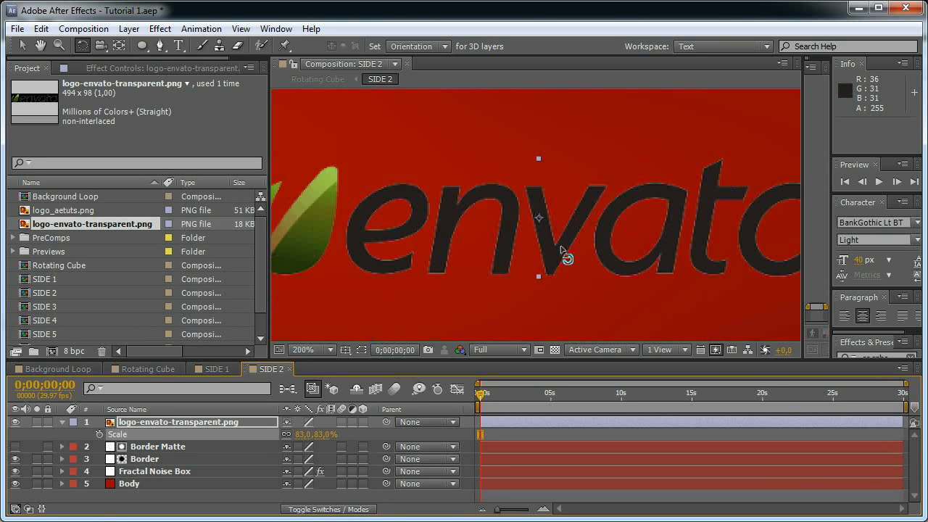
scroll(580, 270, down, 2)
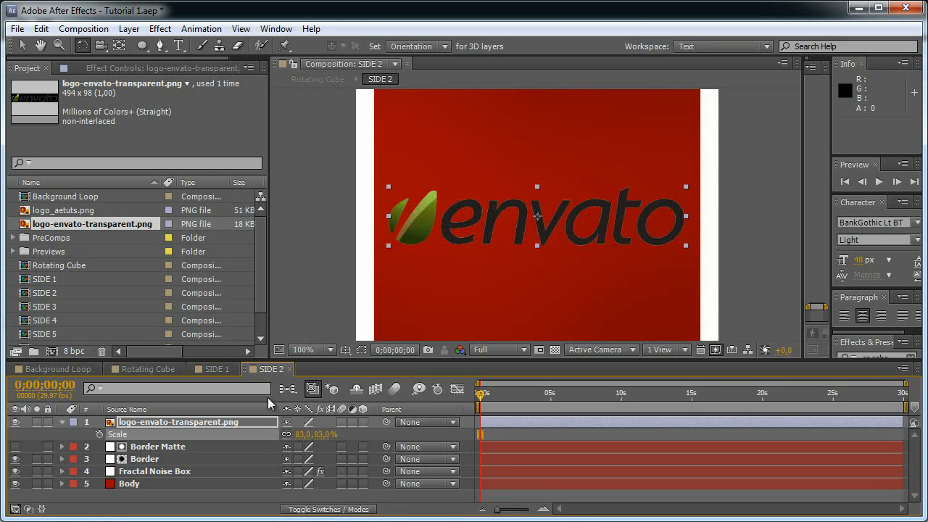
- Open the SIDE 3 composition, add logo_aetuts.png as its top layer and scale it down to fit inside the border
double_click(72, 306)
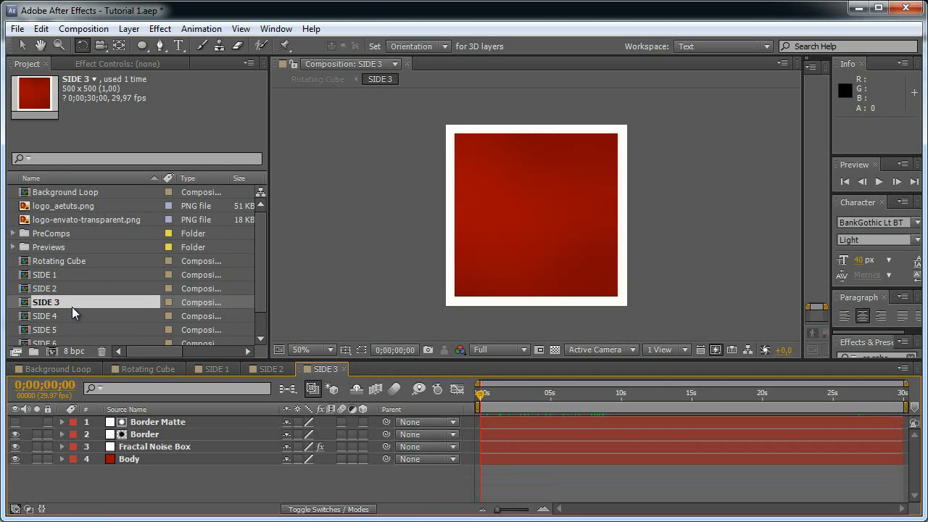
drag(75, 207, 260, 430)
key(s)
drag(335, 434, 317, 434)
- Open the SIDE 4 composition, add logo-envato-transparent.png as its top layer and scale it down to fit inside the border
double_click(63, 319)
drag(92, 216, 267, 419)
key(s)
drag(332, 435, 315, 436)
- Return to the Rotating Cube composition and show the rotation properties of BOX NULL
click(178, 371)
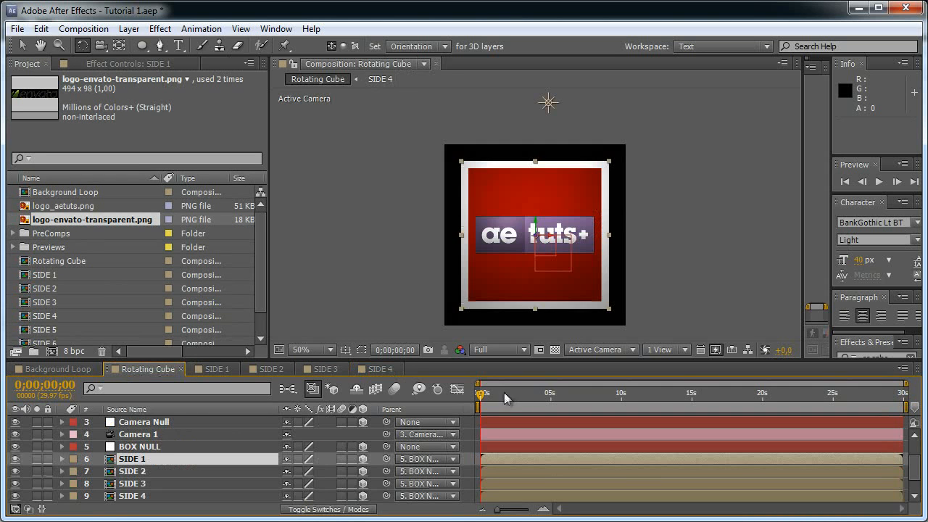
click(174, 446)
key(r)
- Try spinning BOX NULL on Y Rotation to check the cube's logo sides, and undo the rotation
drag(304, 483, 617, 478)
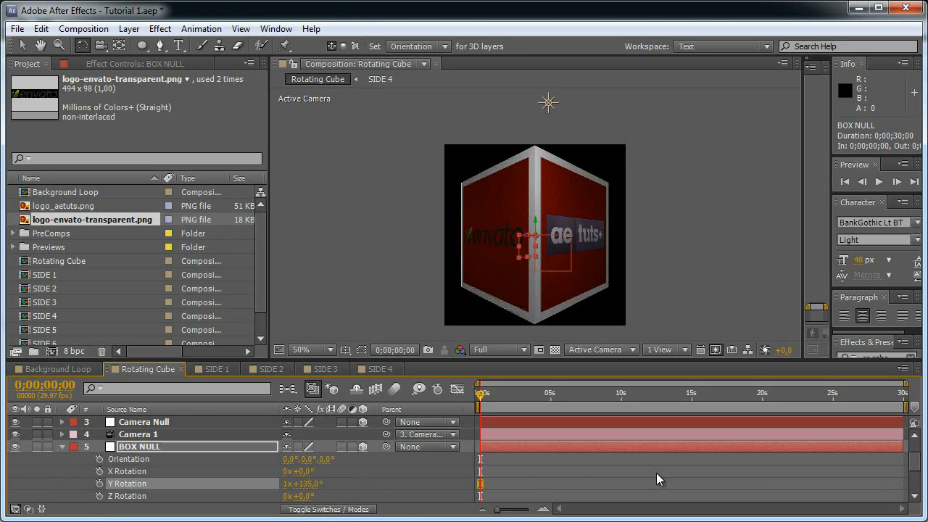
key(ctrl+z)
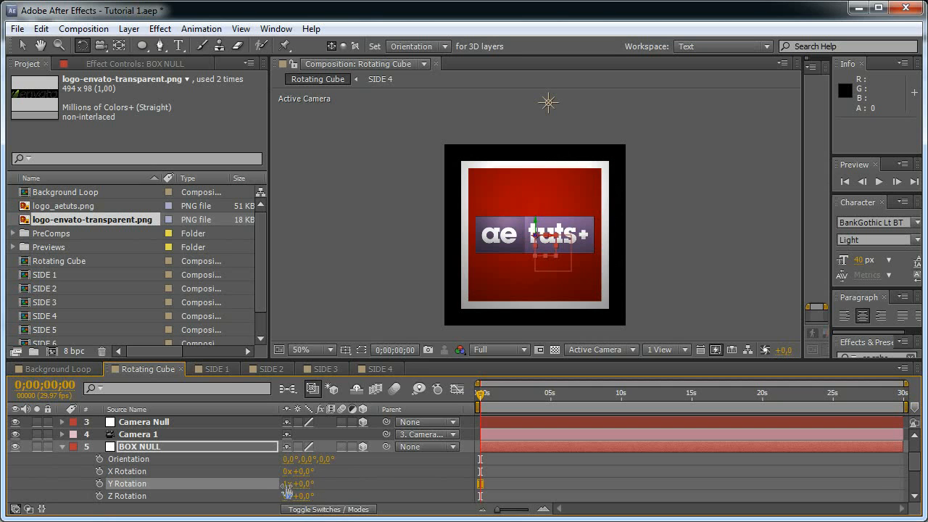
click(419, 472)
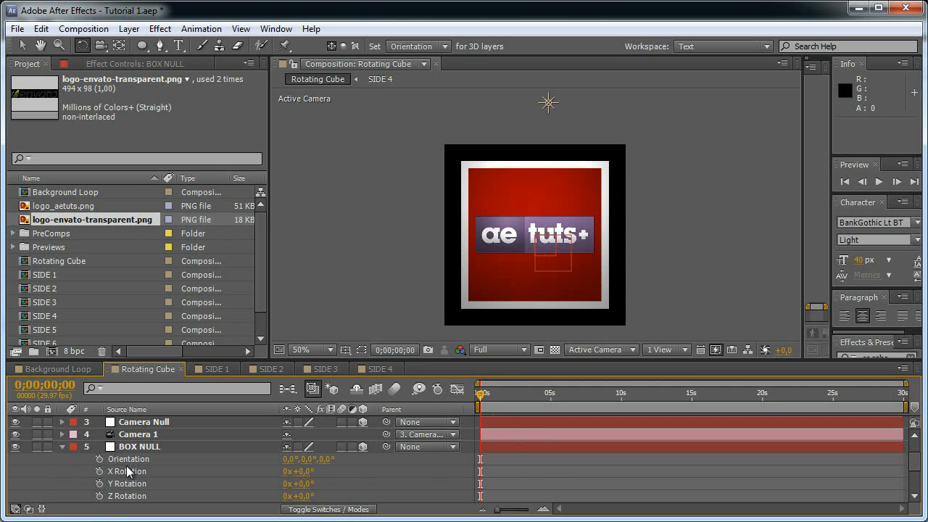
- Start keyframing BOX NULL's Y Rotation at 0;00;02;00 and set it to 90° at 0;00;02;20
drag(501, 399, 508, 400)
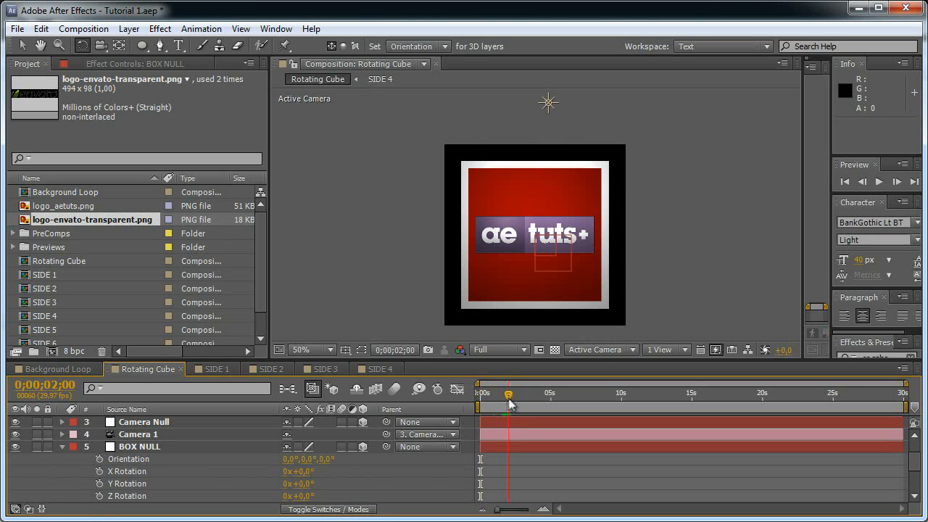
click(98, 484)
key(shift+Page_Down)
key(shift+Page_Down)
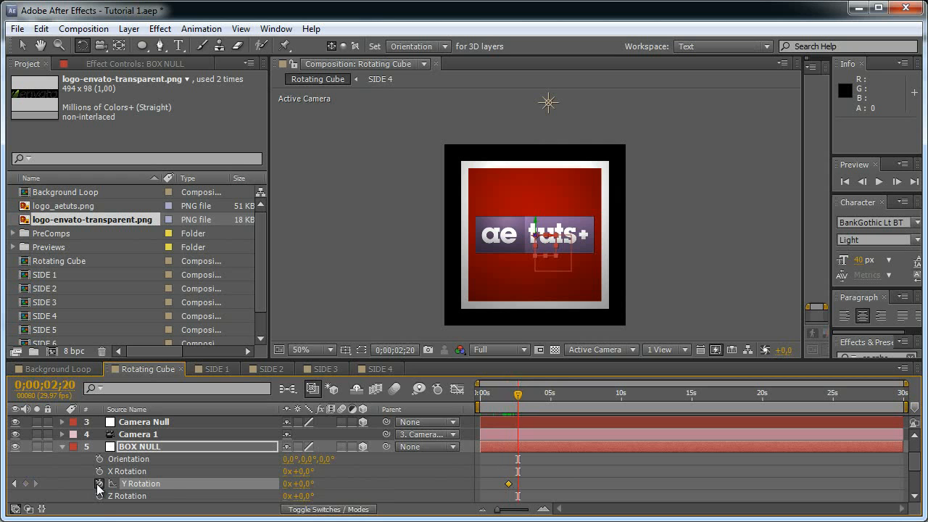
drag(309, 487, 357, 483)
click(303, 484)
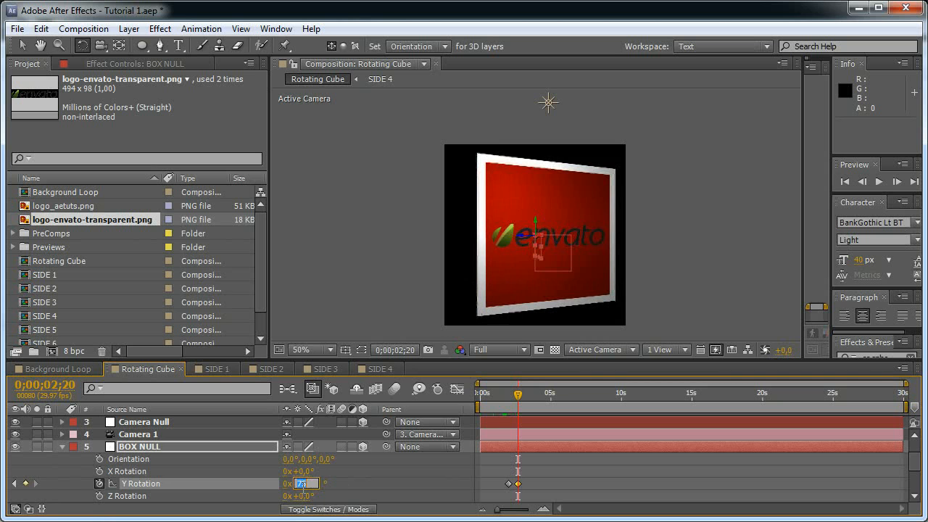
text(90)
key(Return)
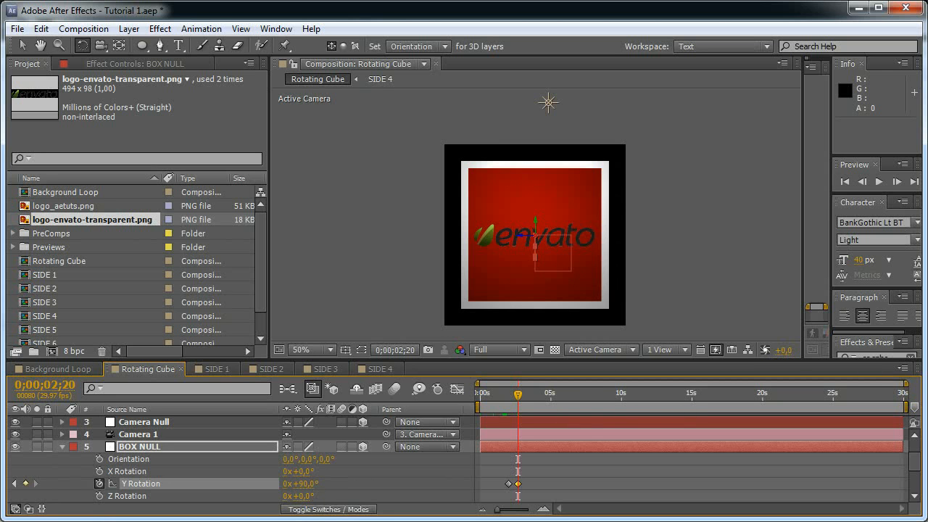
click(579, 480)
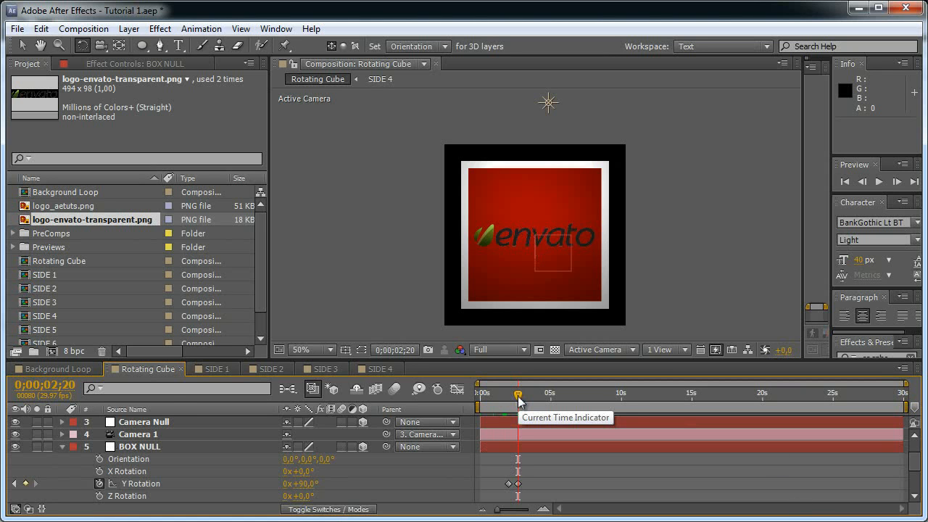
- Add an unchanged Y Rotation keyframe on BOX NULL at 0;00;04;20 and set the rotation to 180° at 0;00;05;10
click(55, 384)
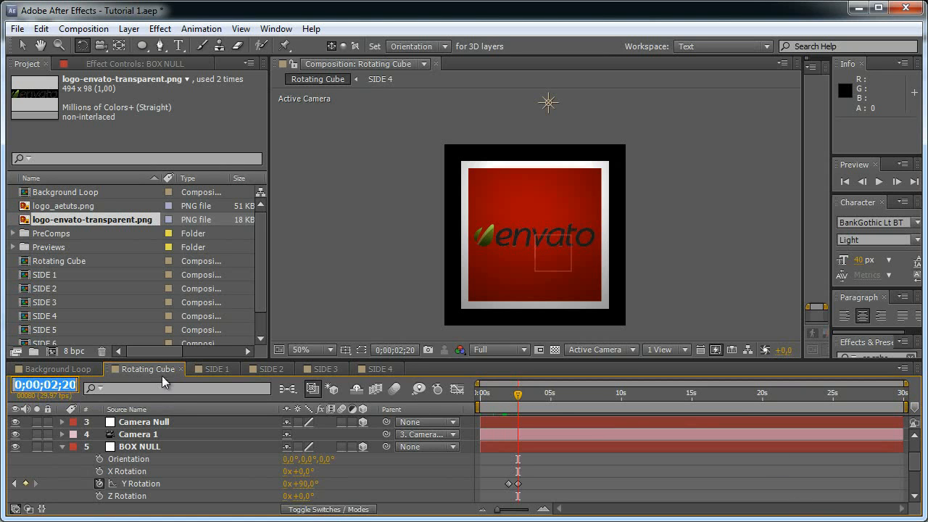
click(56, 385)
text(4)
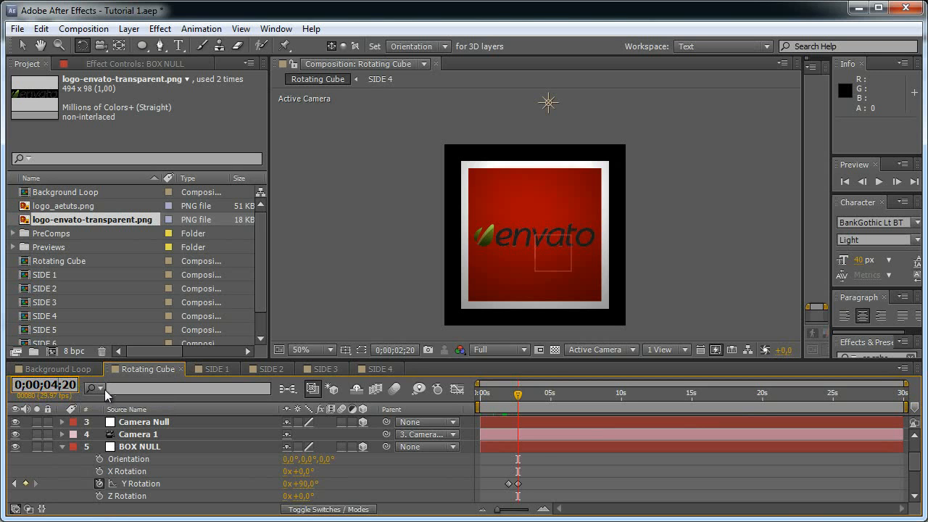
click(169, 410)
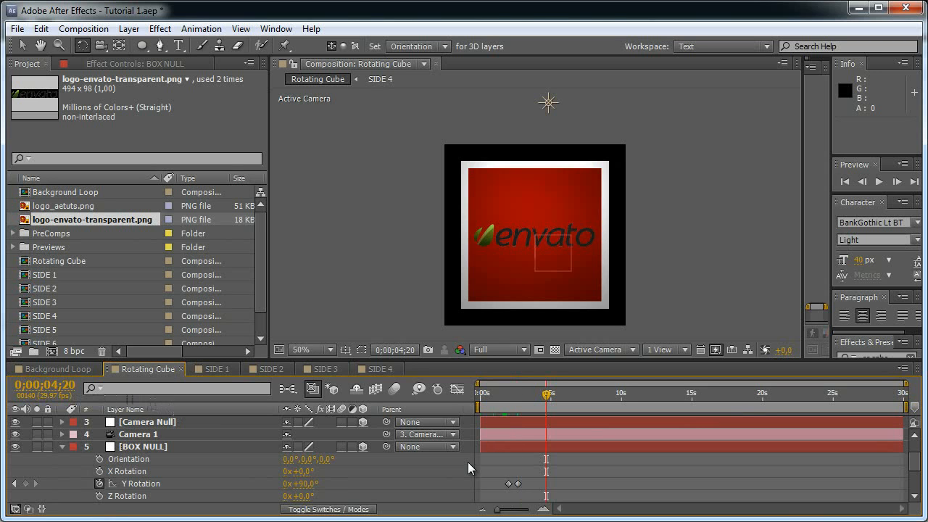
click(25, 483)
key(shift+Page_Down)
key(shift+Page_Down)
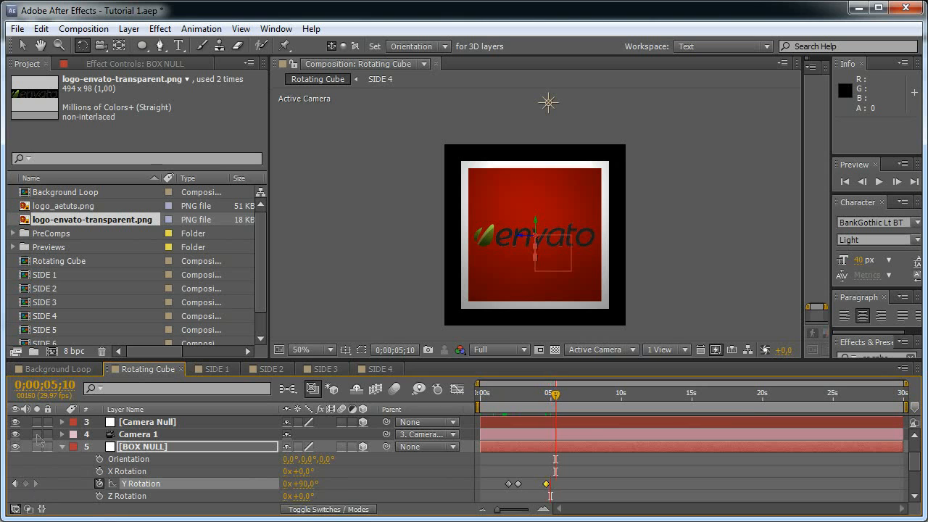
click(302, 486)
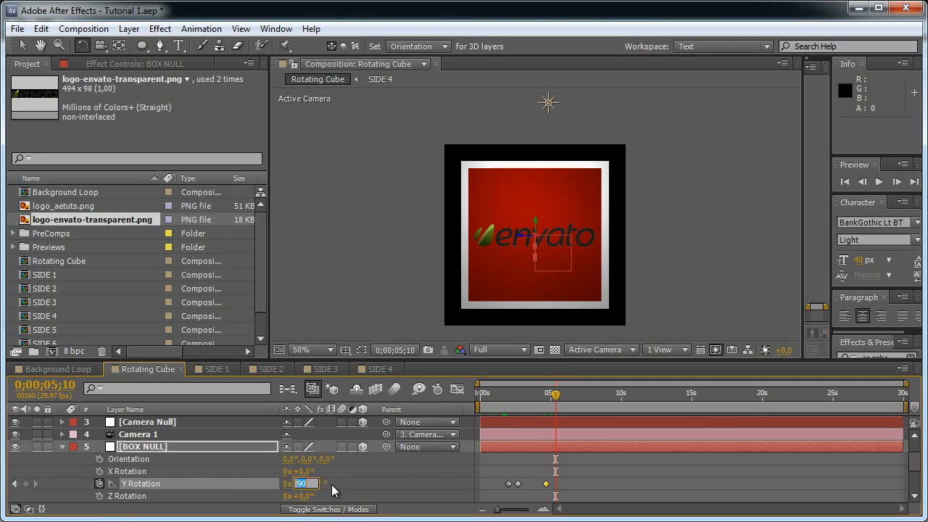
click(337, 470)
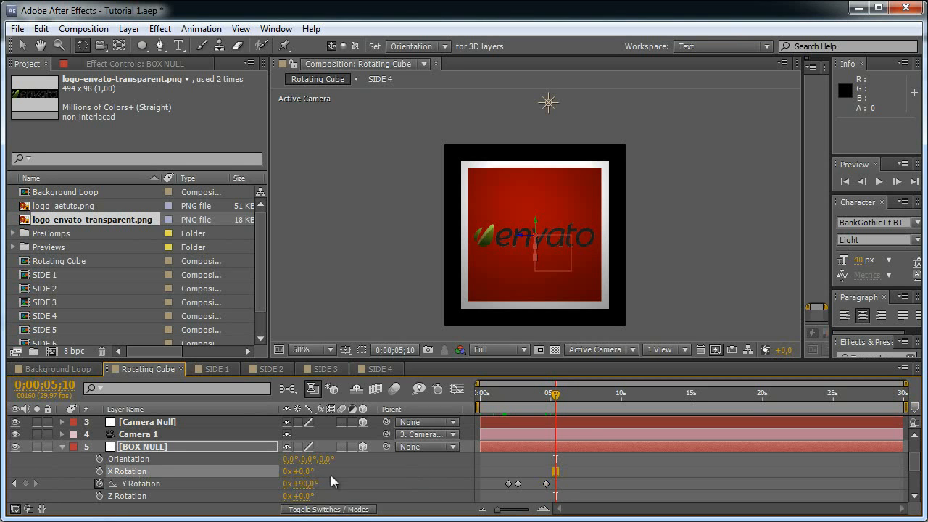
text(+90)
key(Return)
mouse_move(556, 395)
mouse_down()
mouse_move(549, 406)
mouse_move(511, 411)
mouse_move(556, 413)
mouse_up()
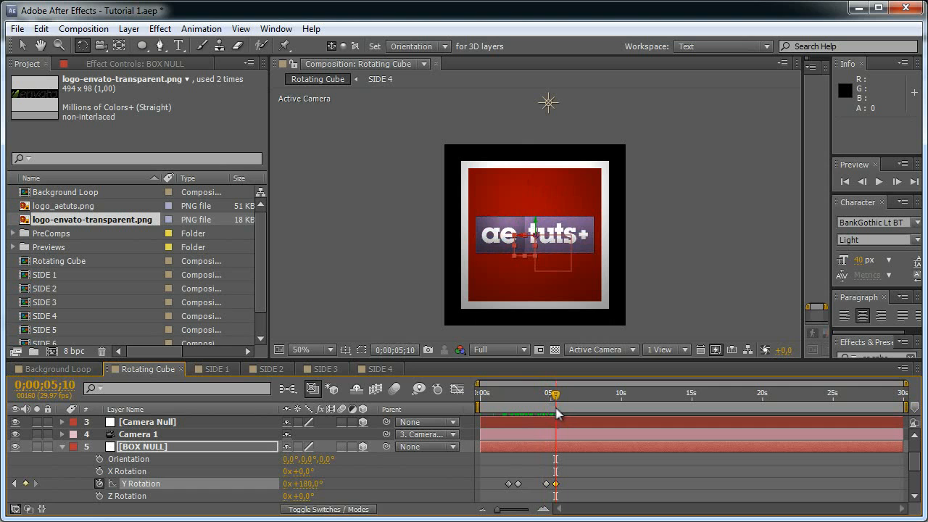
mouse_move(564, 408)
mouse_down()
mouse_move(848, 409)
mouse_move(560, 414)
mouse_up()
- Add an unchanged Y Rotation keyframe on BOX NULL at 0;00;07;10 and set the rotation to 270° at 0;00;08;00
click(55, 392)
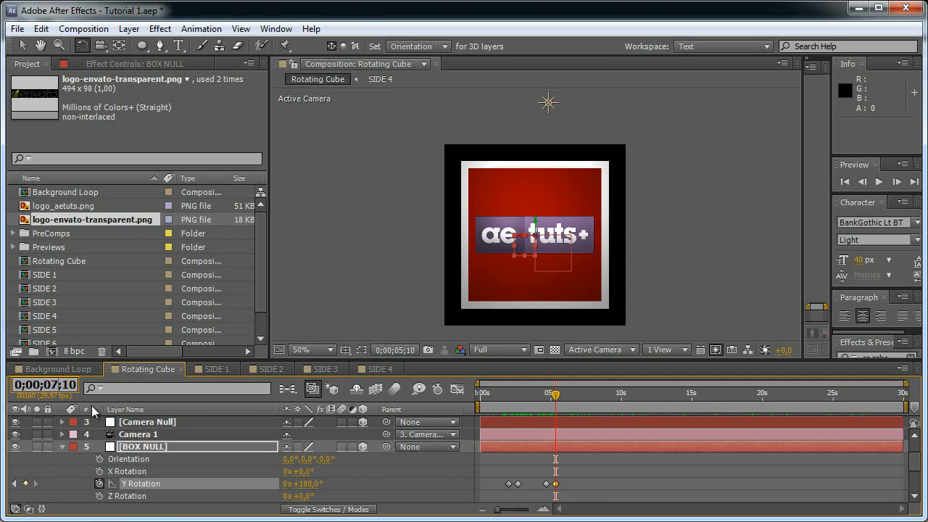
key(Return)
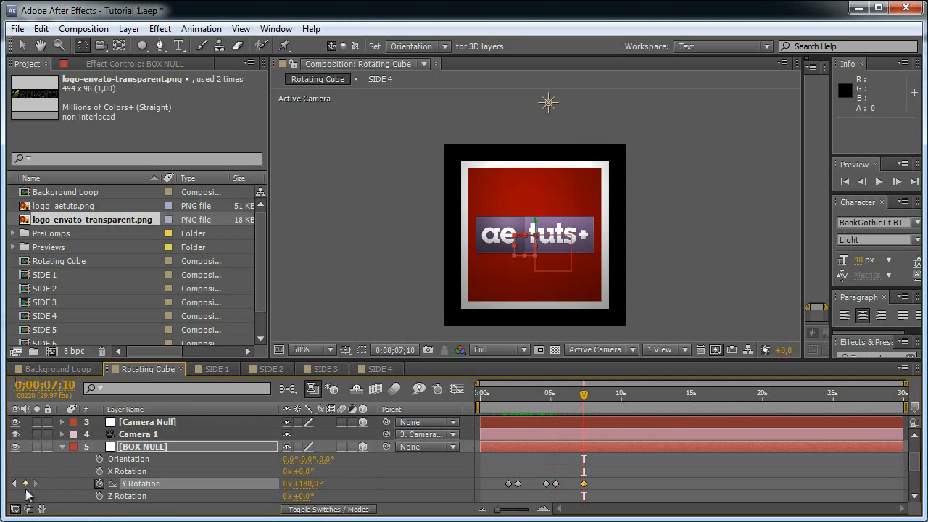
key(shift+Page_Down)
key(shift+Page_Down)
click(322, 484)
text(270)
key(Return)
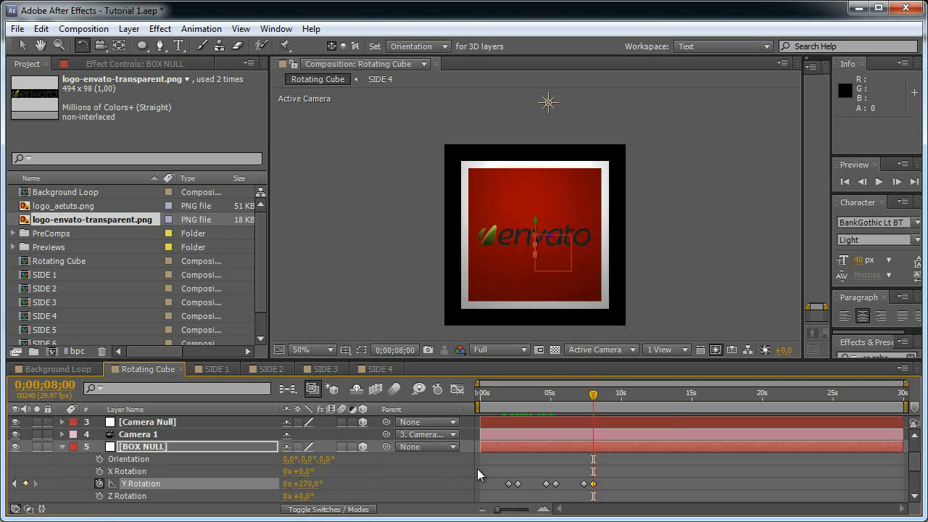
- Add an unchanged Y Rotation keyframe on BOX NULL at 0;00;10;00 and increase the rotation by 90° to 1x+0° at 0;00;10;20
click(56, 385)
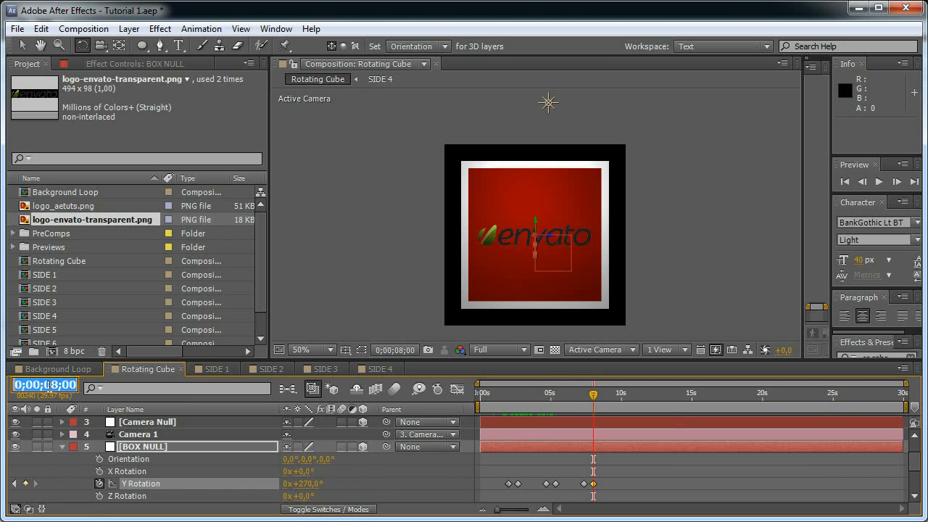
drag(45, 386, 52, 387)
text(10)
key(Return)
click(25, 483)
key(shift+Page_Down)
key(shift+Page_Down)
click(308, 484)
text(+90)
key(Return)
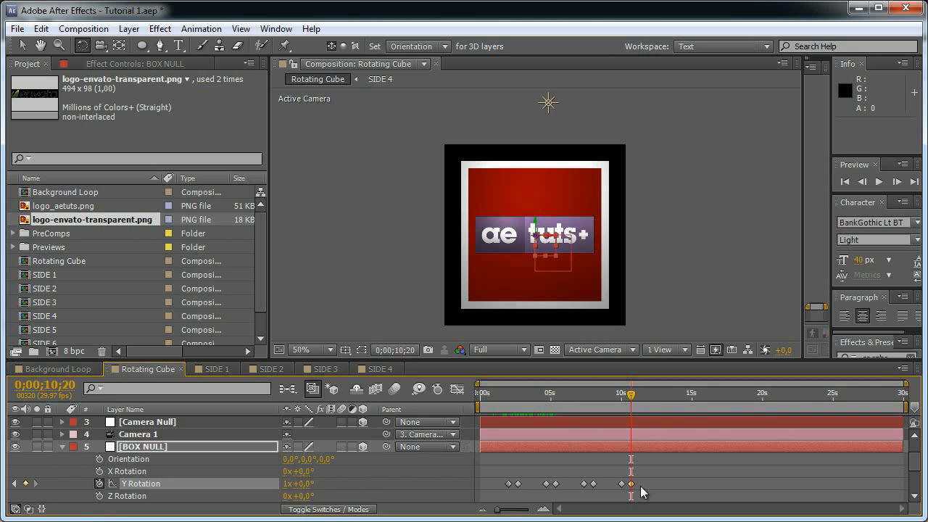
- Add an unchanged Y Rotation keyframe on BOX NULL at 0;00;12;20 and set the rotation to 1x+90° at 0;00;13;10
click(53, 385)
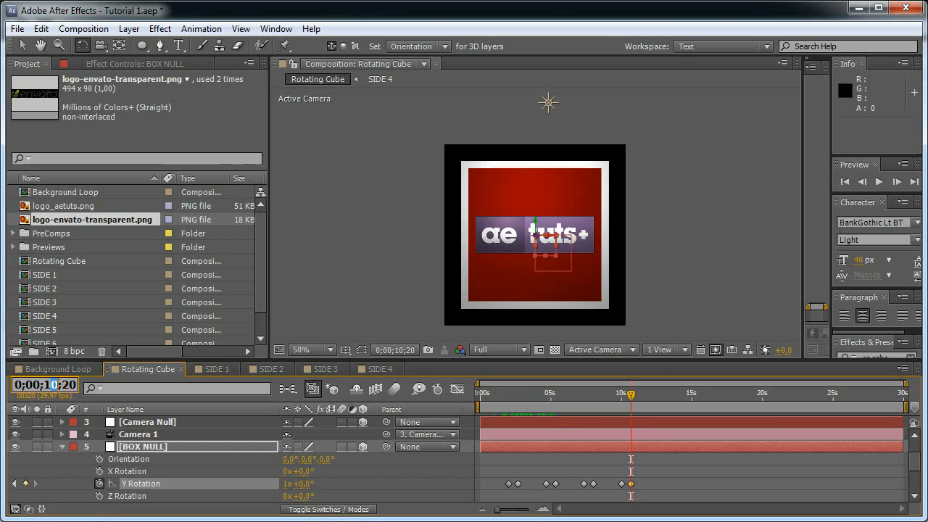
key(Return)
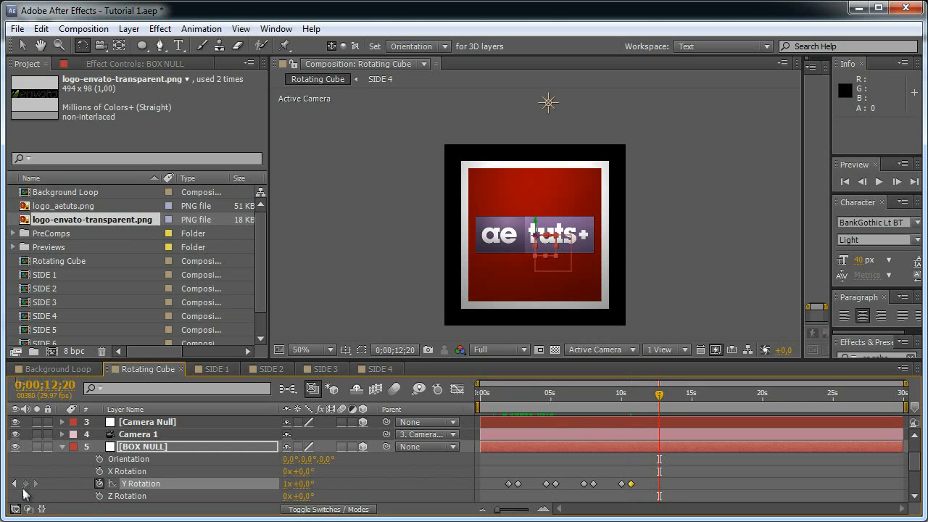
key(shift+Page_Down)
key(shift+Page_Down)
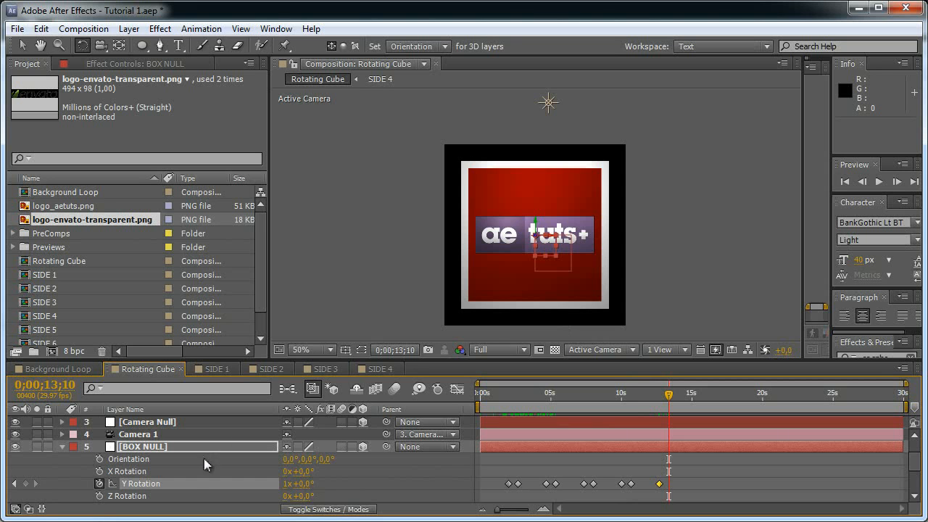
click(306, 484)
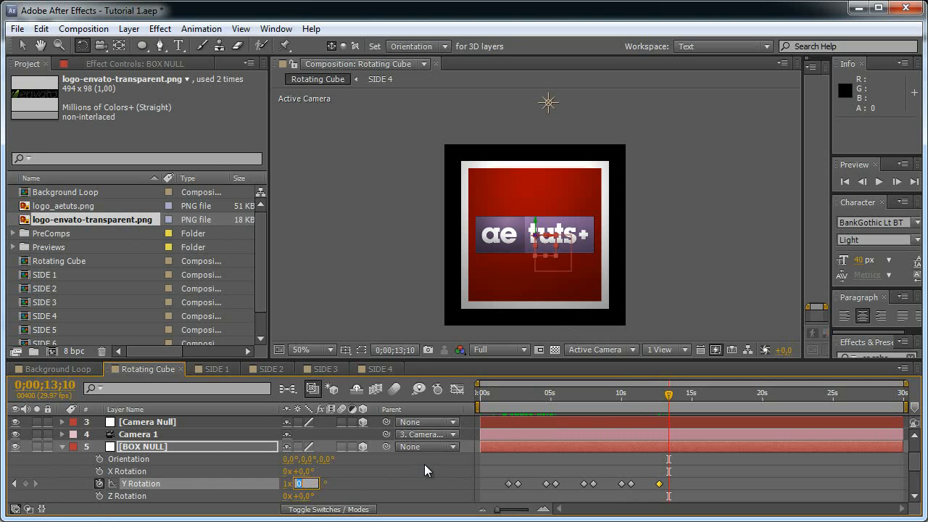
text(90)
key(Return)
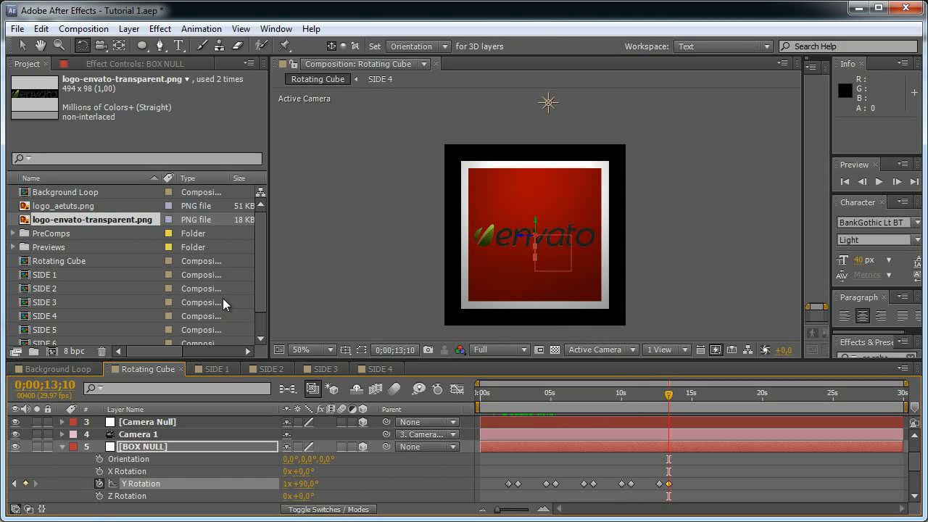
- Add an unchanged Y Rotation keyframe on BOX NULL at 0;00;15;10 and set the rotation to 1x+180° at 0;00;16;00
click(53, 384)
text(5)
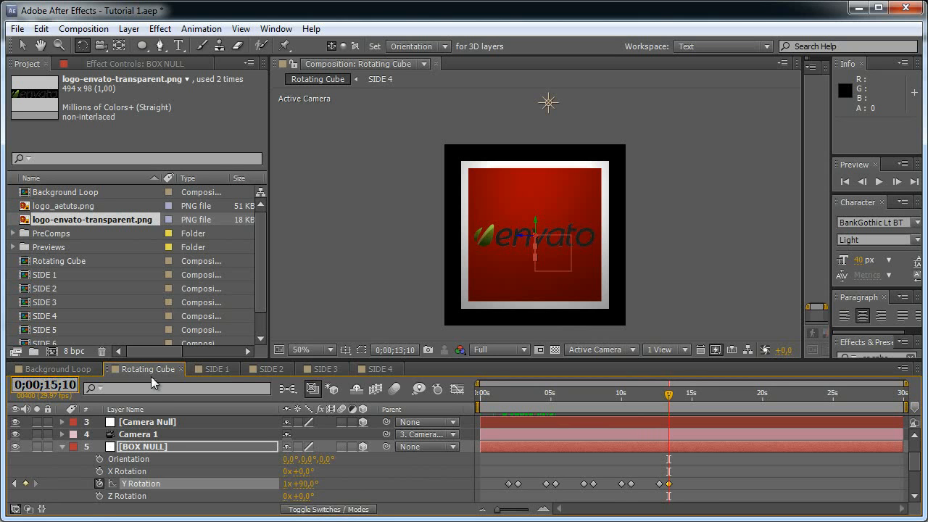
key(Return)
click(26, 484)
key(shift+Page_Down)
key(shift+Page_Down)
click(307, 483)
text(180)
key(Return)
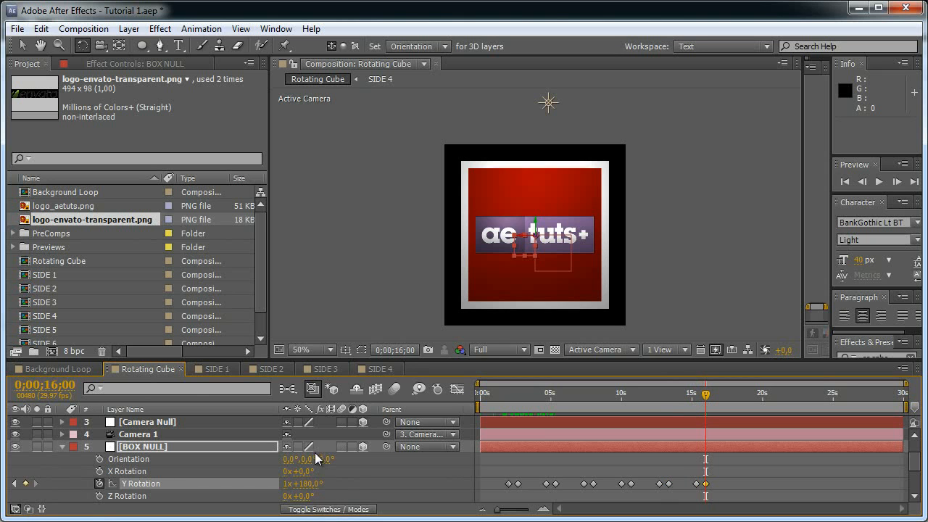
- Add an unchanged Y Rotation keyframe on BOX NULL at 0;00;18;00 and increase the rotation by 90° to 1x+270° at 0;00;18;20
click(55, 385)
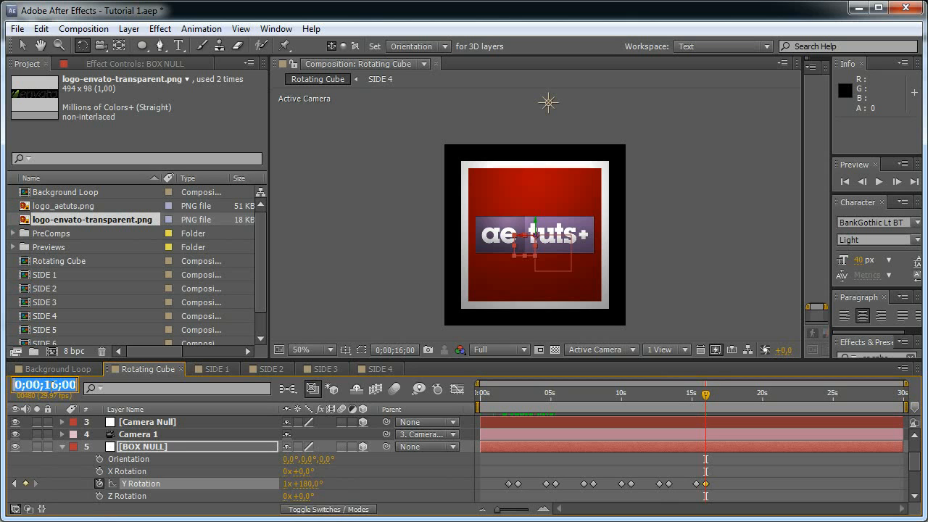
text(8)
key(Return)
click(26, 483)
key(shift+Page_Down)
key(shift+Page_Down)
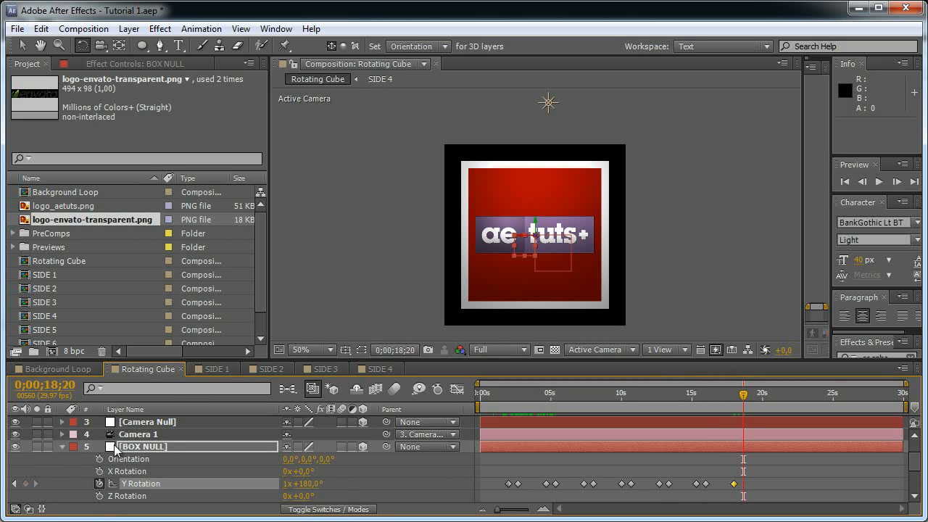
click(303, 483)
text(+)
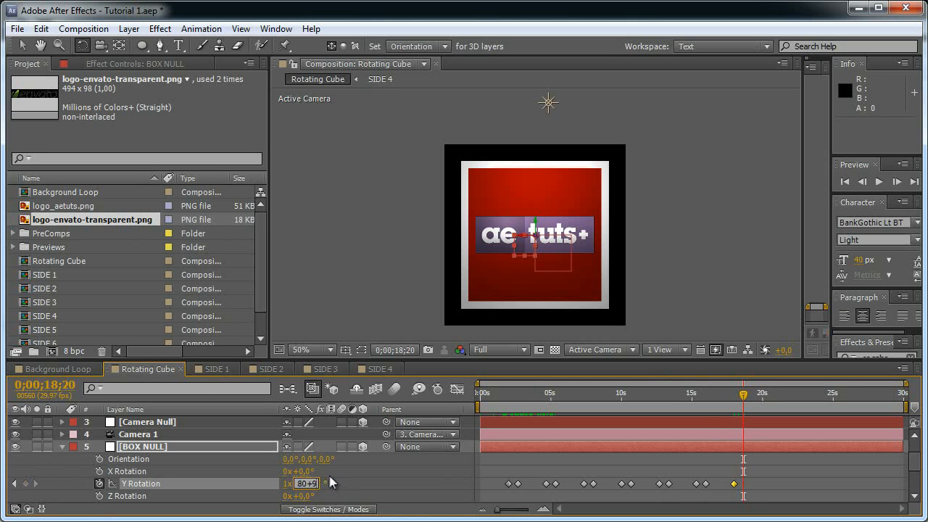
text(90)
key(Return)
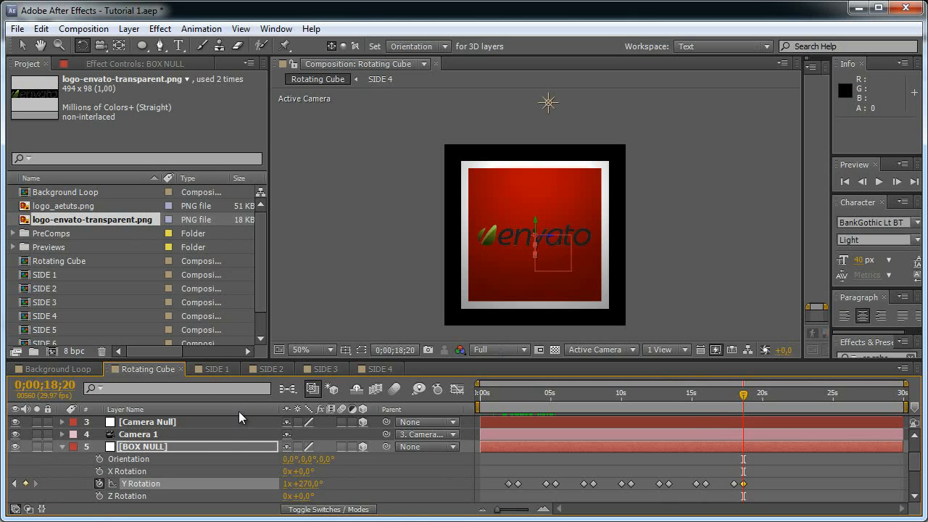
- Collapse the properties of BOX NULL and shrink the timeline area to give the project list more height
click(61, 447)
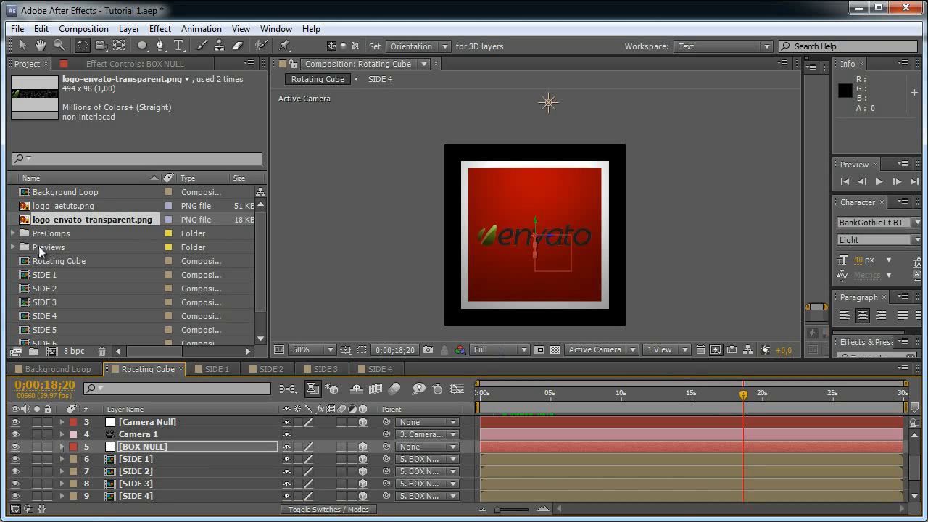
drag(164, 360, 164, 384)
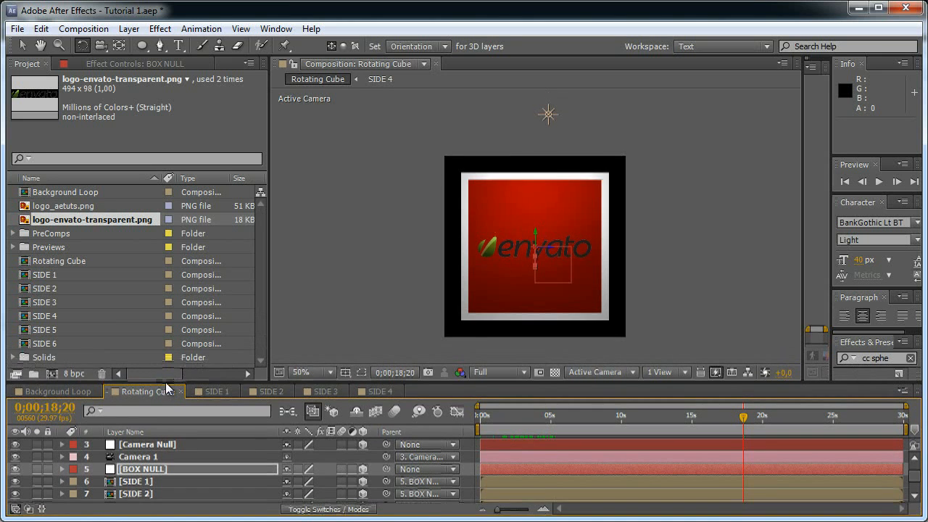
- Group the compositions SIDE 1 through SIDE 6 into a new project folder named Rotating Cube Element
click(47, 344)
shift+click(45, 276)
drag(62, 293, 36, 375)
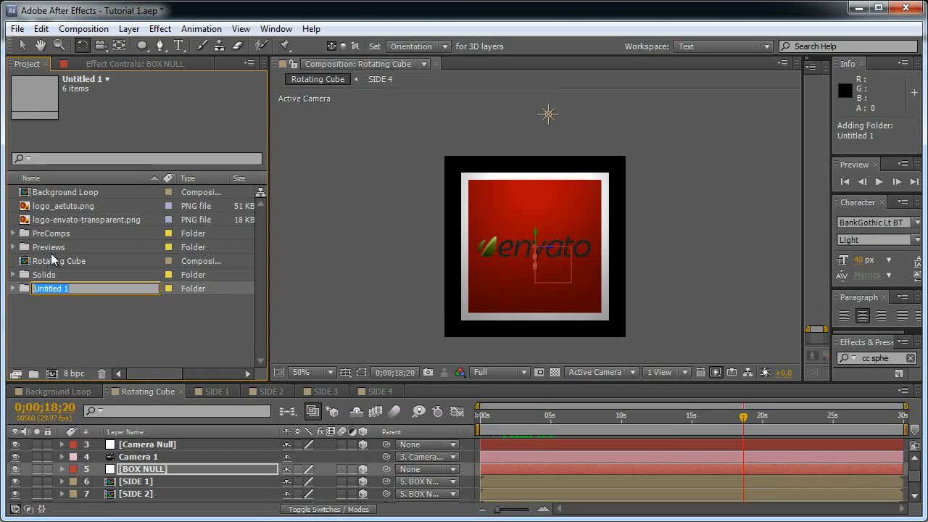
text(Ro)
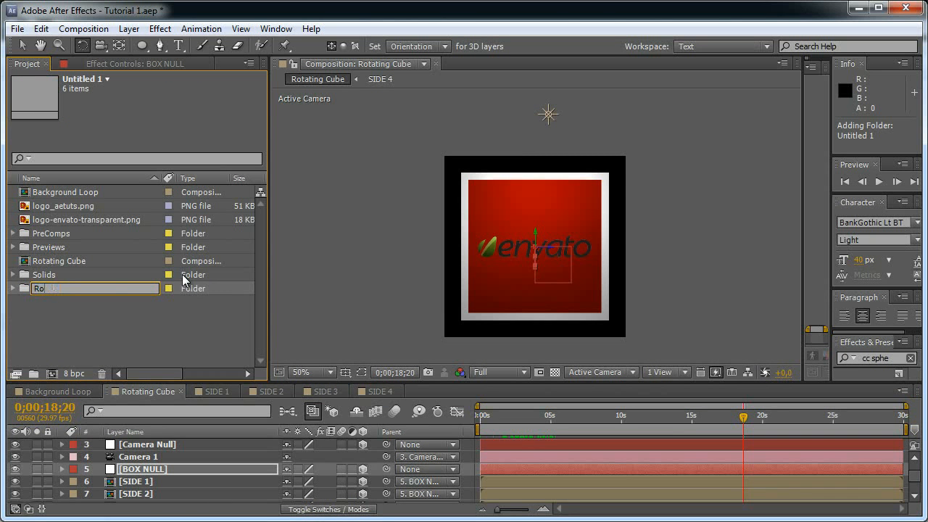
text(tating Cube Element)
key(Return)
- Move the Rotating Cube composition into the Rotating Cube Element folder and try moving Background Loop as well
drag(87, 263, 76, 276)
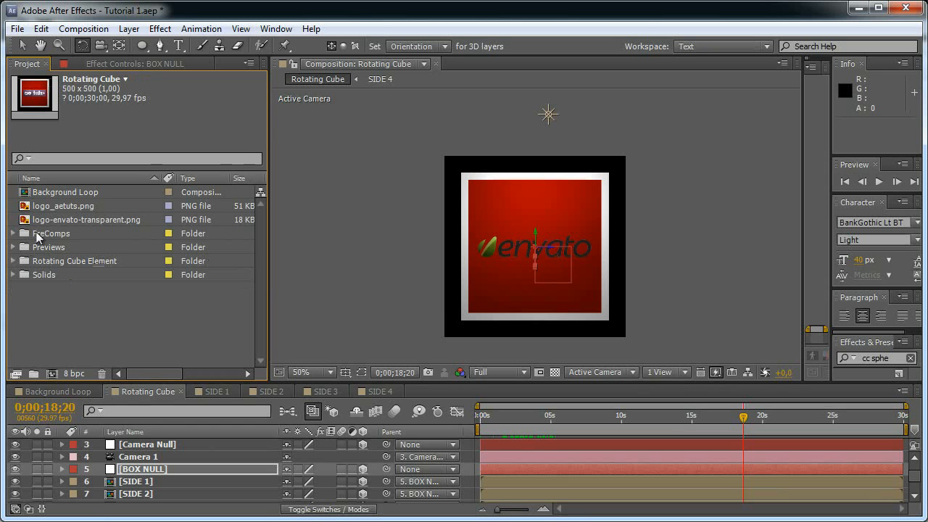
click(65, 192)
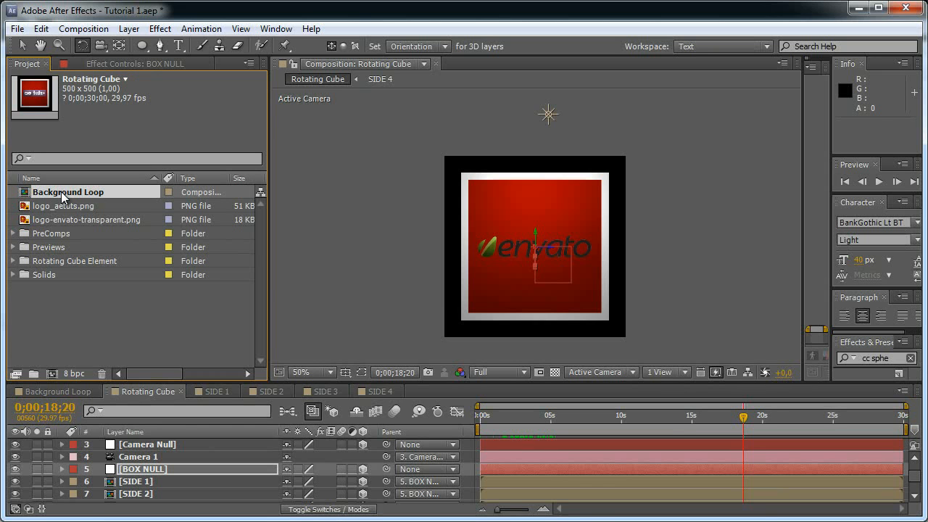
drag(63, 193, 27, 263)
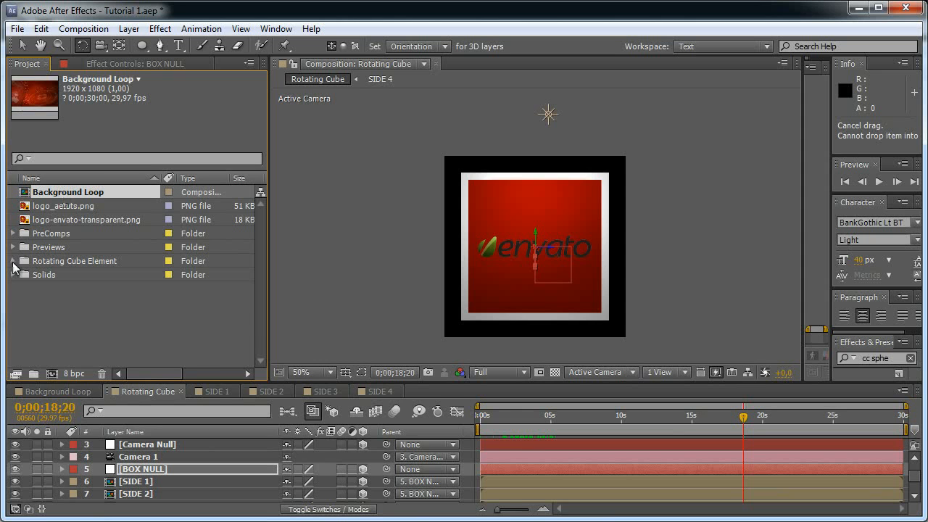
- Move the Rotating Cube composition back out of the Rotating Cube Element folder and collapse that folder
click(14, 262)
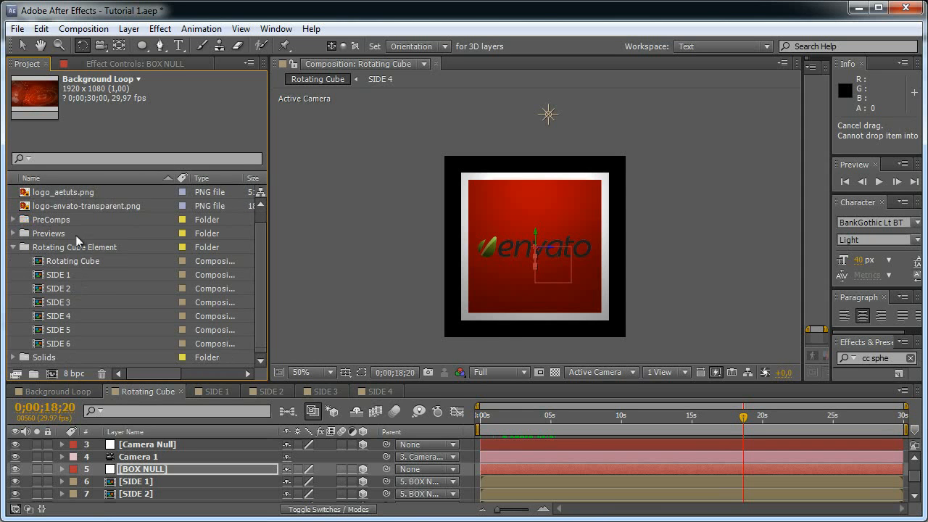
key(grave)
drag(73, 274, 83, 387)
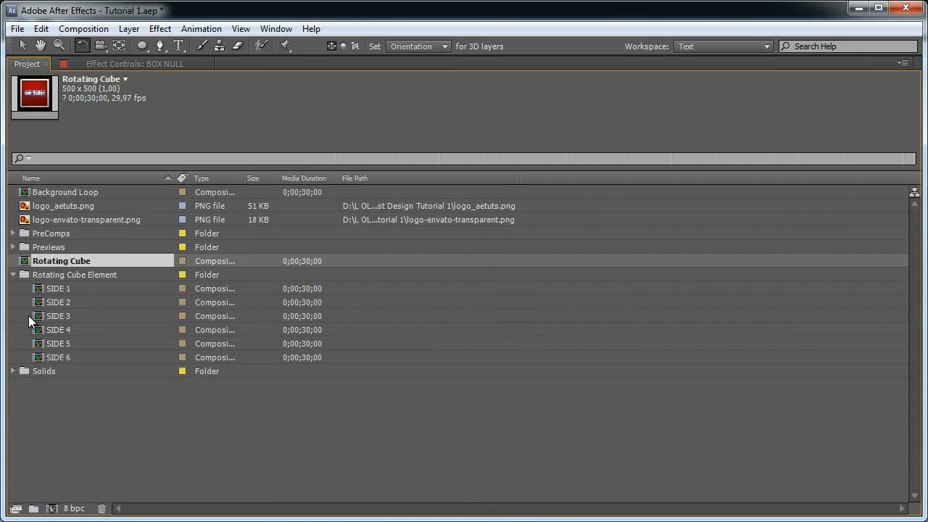
click(13, 275)
key(grave)
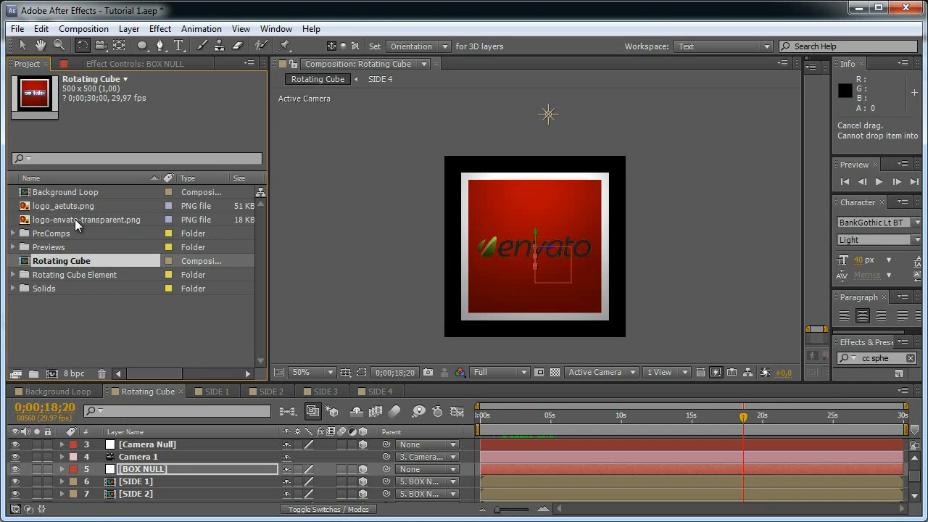
- Group logo_aetuts.png and logo-envato-transparent.png into a new project folder named Assets
click(78, 219)
ctrl+click(76, 206)
drag(76, 206, 33, 374)
text(Assets)
click(97, 331)
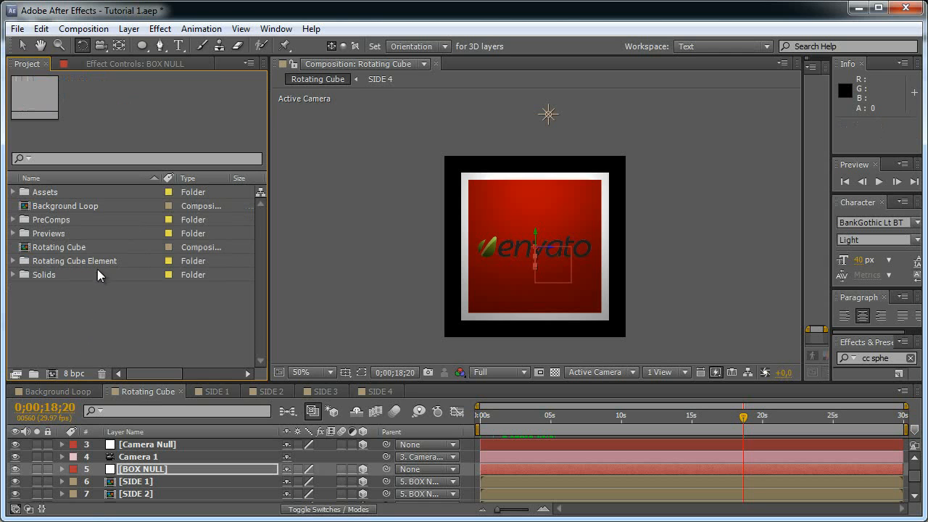
- Group the Rotating Cube and Background Loop compositions into a new project folder named Main Comps
click(71, 250)
ctrl+click(65, 206)
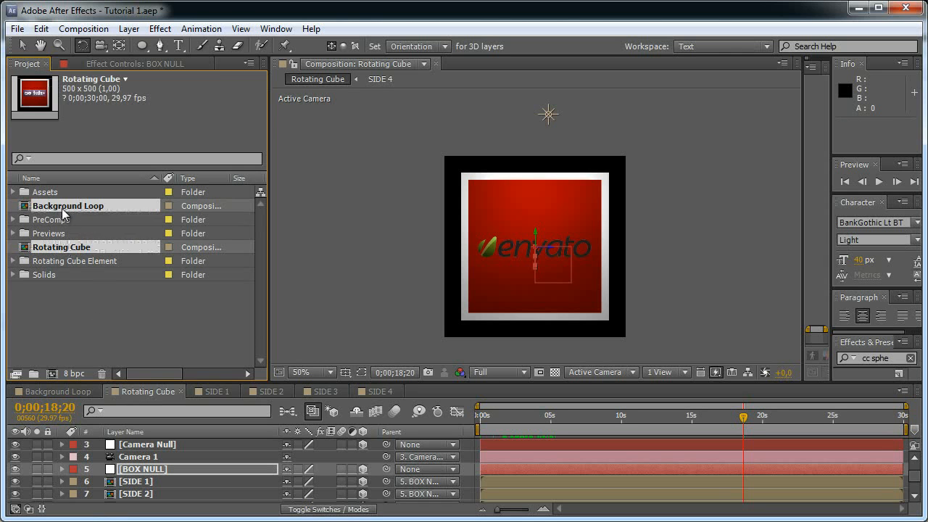
drag(73, 250, 34, 373)
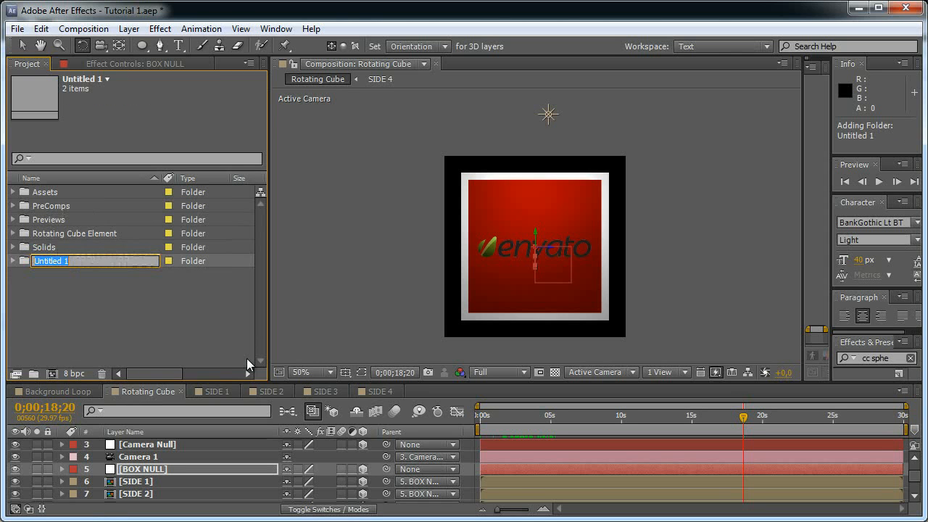
text(Main Comps)
key(Return)
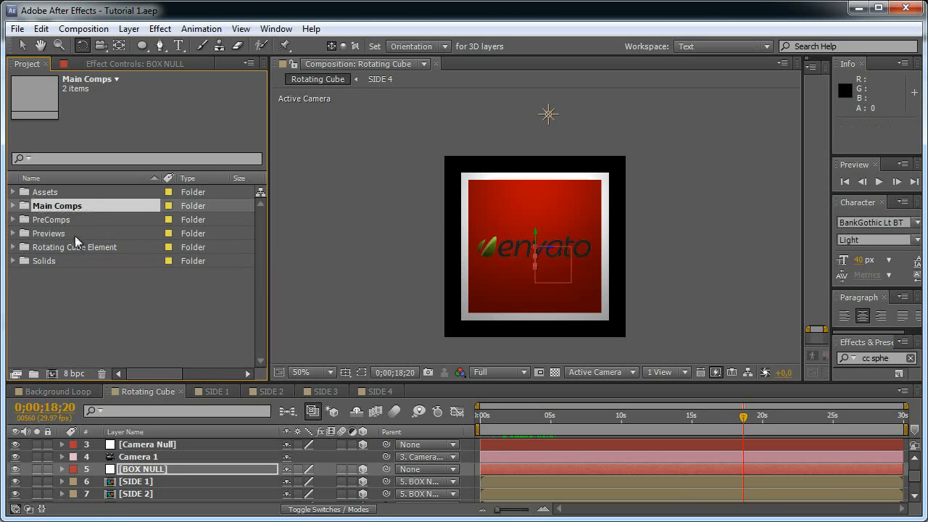
- Add the prefix 01 to the Main Comps folder's name so it reads 01 Main Comps
key(Return)
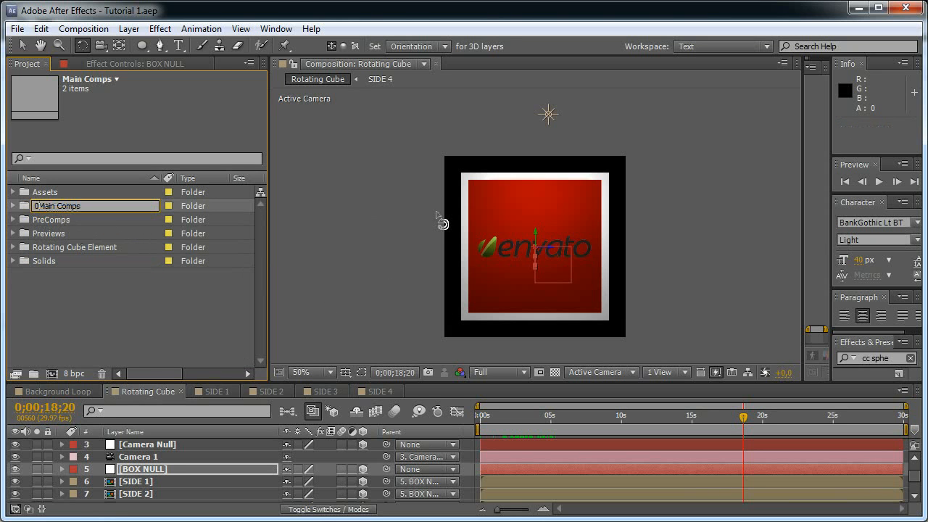
text(01)
key(Return)
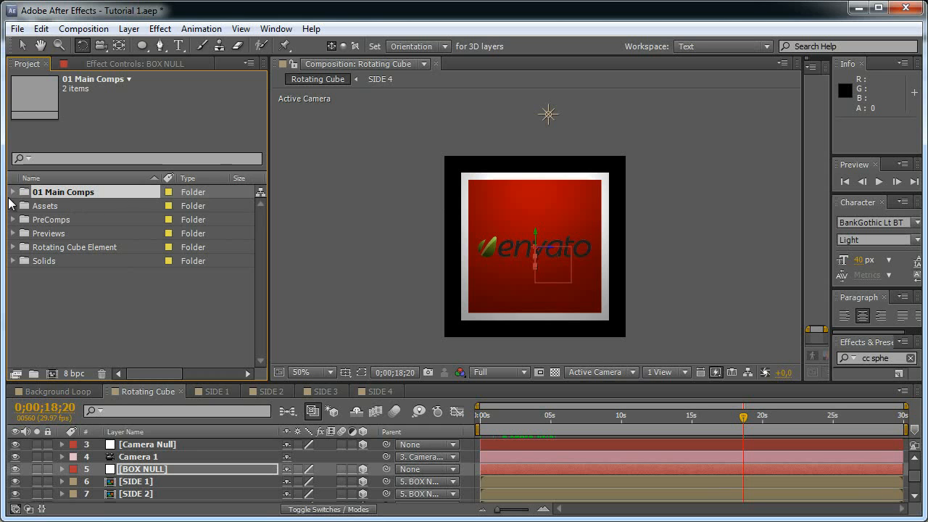
- Scrub the Rotating Cube animation back to 0;00;03;19
click(58, 206)
click(61, 193)
click(67, 205)
click(67, 193)
key(space)
drag(712, 427, 531, 433)
- Open Forshapn Preview.mov from the Previews folder beside the composition and scrub its footage to 0;00;02;00
click(12, 234)
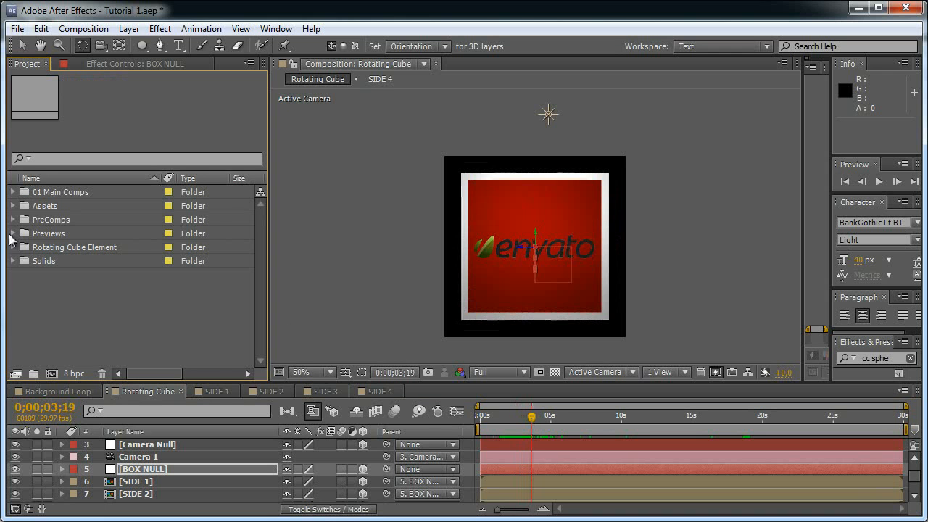
double_click(94, 248)
drag(611, 239, 378, 239)
drag(573, 351, 488, 356)
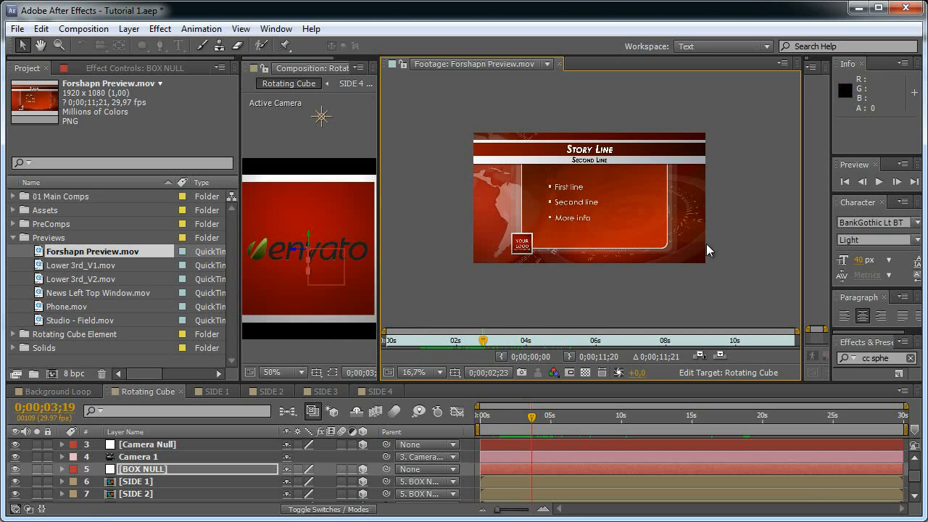
drag(482, 340, 455, 346)
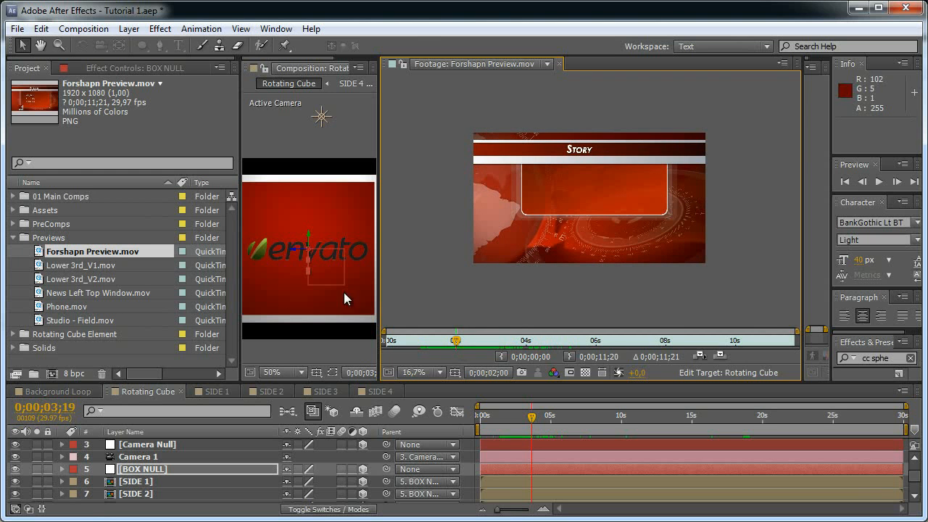
- Look through the Lower 3rd_V1, Lower 3rd_V2 and News Left Top Window clips in the Previews folder
click(102, 267)
click(103, 281)
click(101, 266)
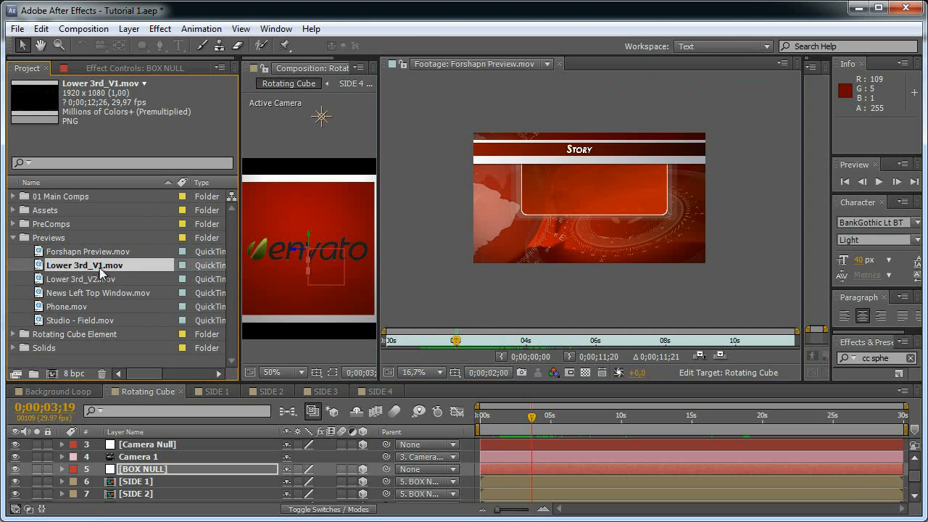
click(75, 295)
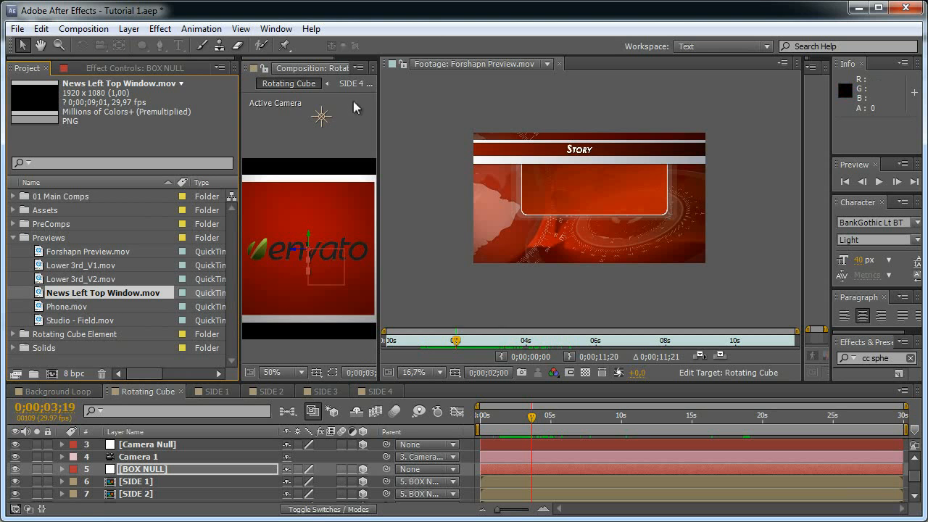
- Widen the composition viewer next to the footage and close the SIDE 4, SIDE 3, SIDE 2 and SIDE 1 timelines
drag(377, 99, 485, 138)
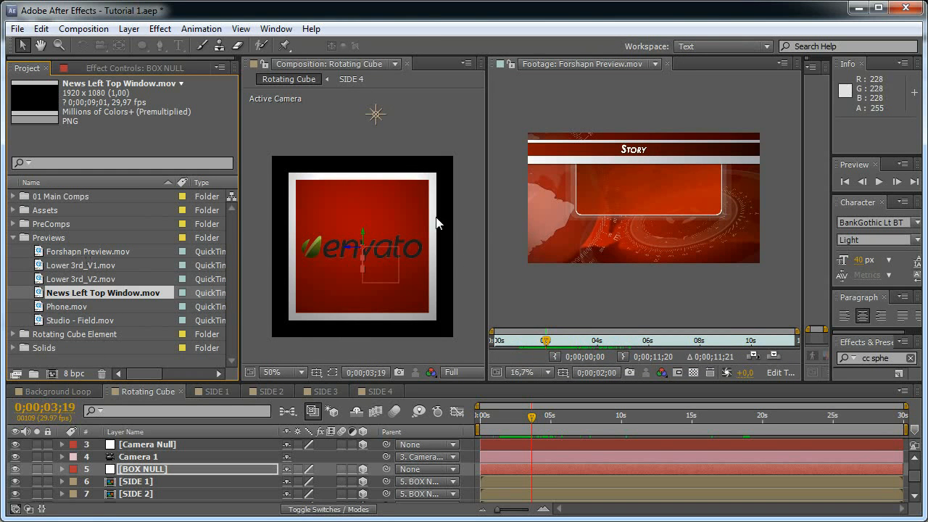
drag(487, 212, 627, 241)
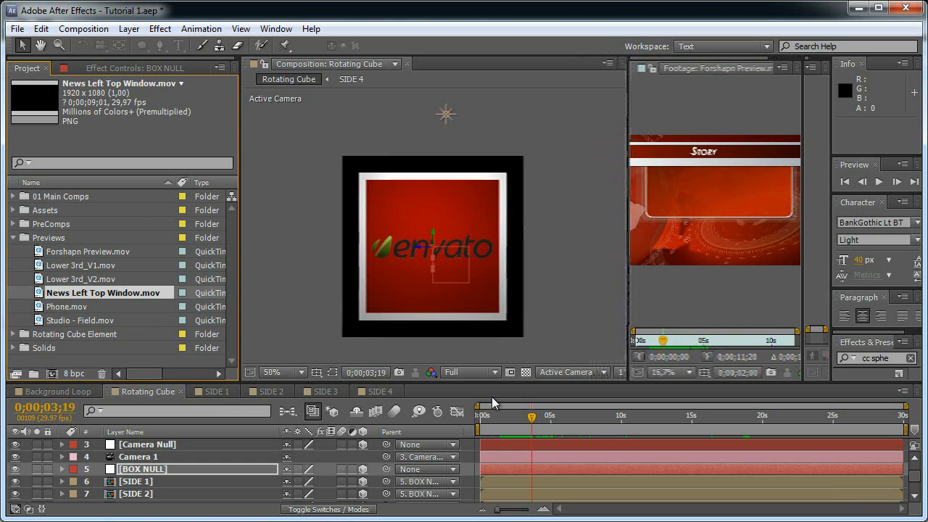
click(379, 392)
click(398, 391)
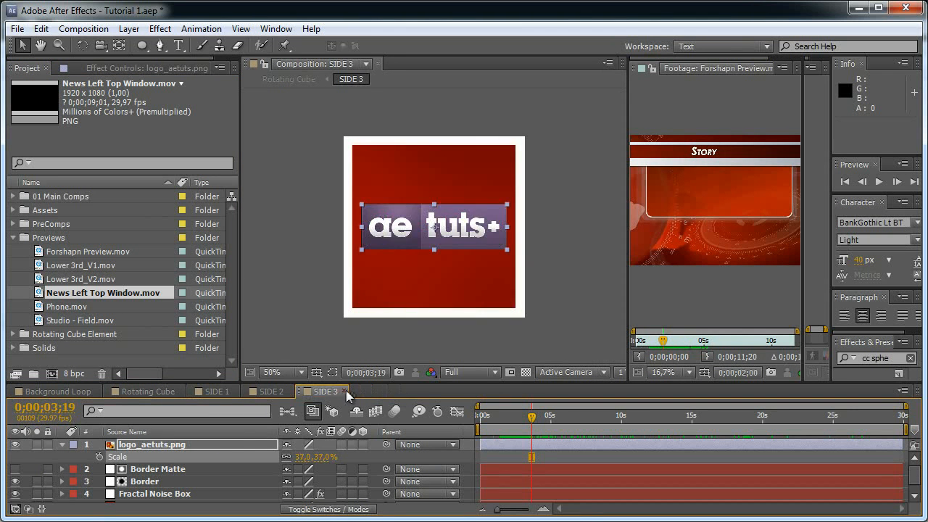
click(344, 391)
click(288, 392)
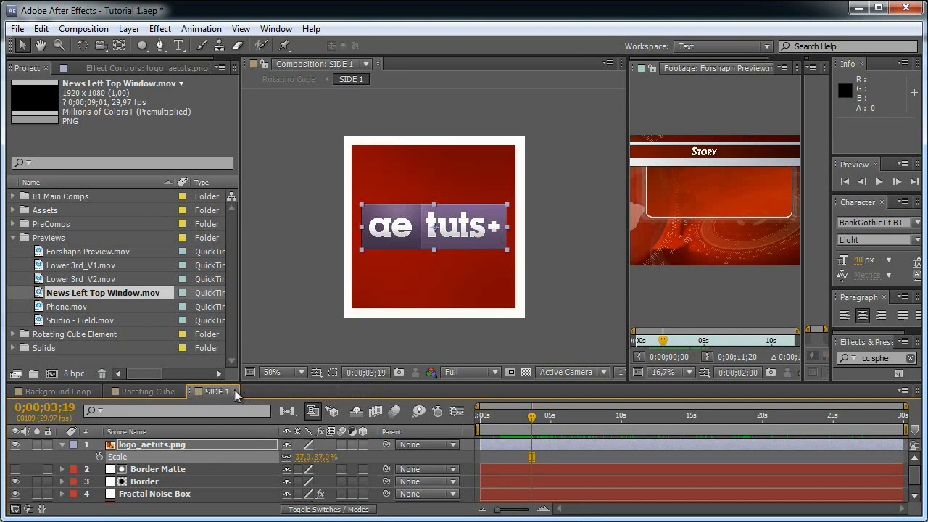
click(234, 392)
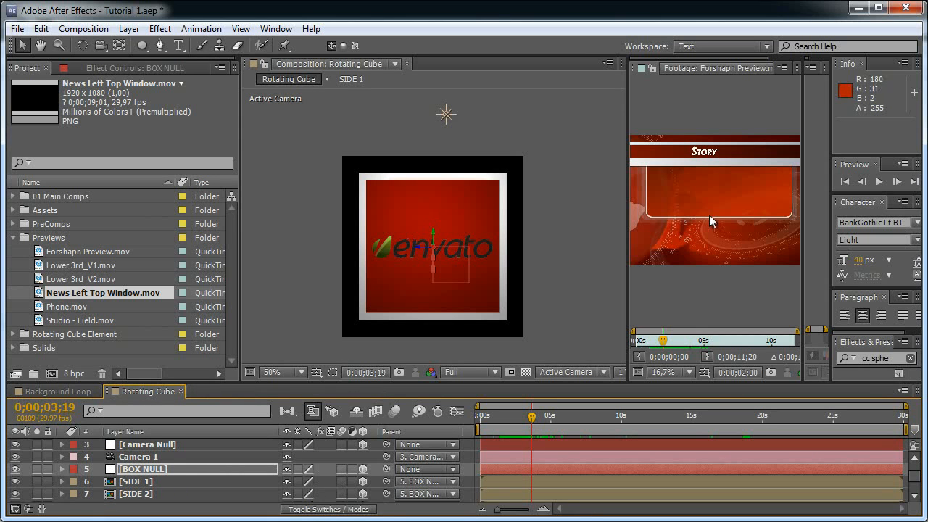
- Deselect BOX NULL, collapse the Previews folder and save the project
click(467, 470)
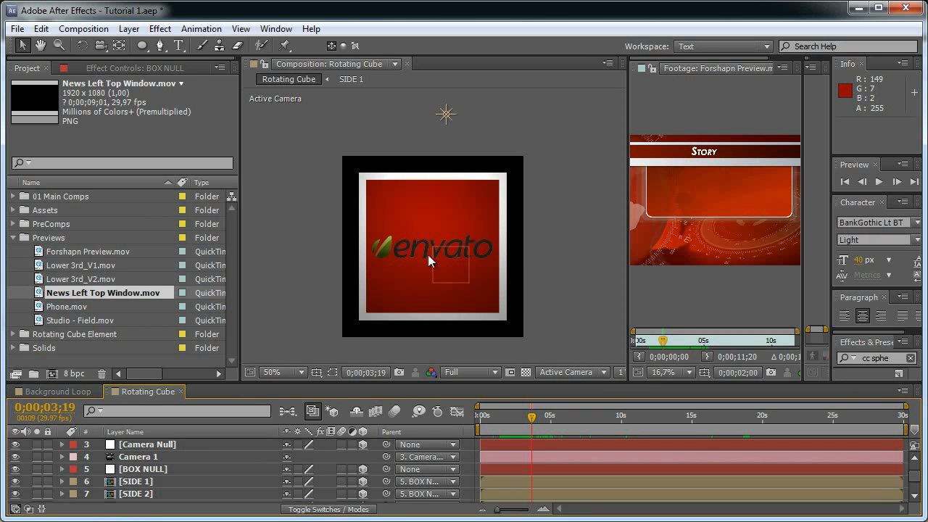
click(12, 239)
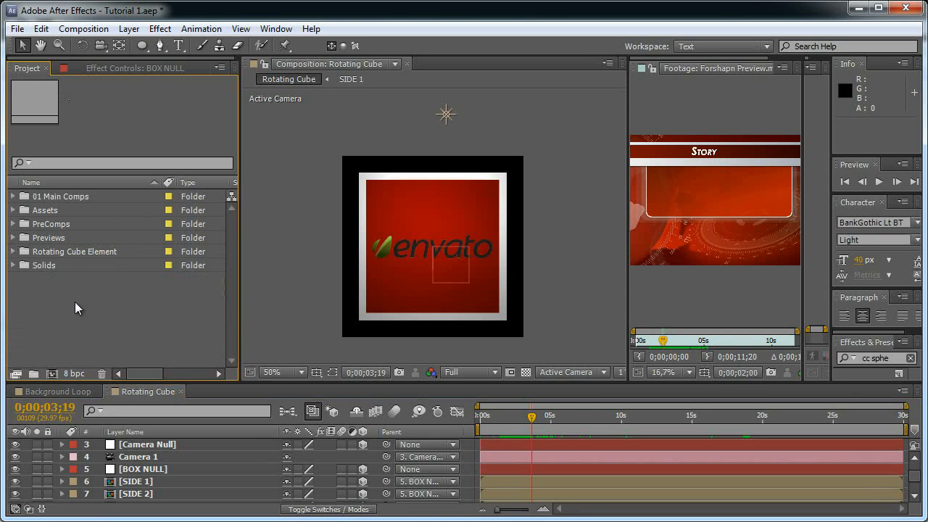
click(19, 31)
click(68, 163)
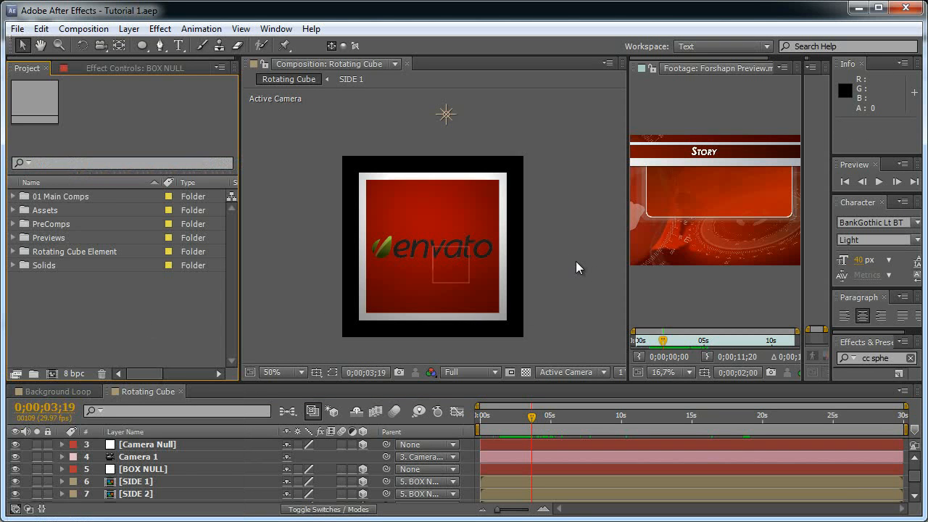